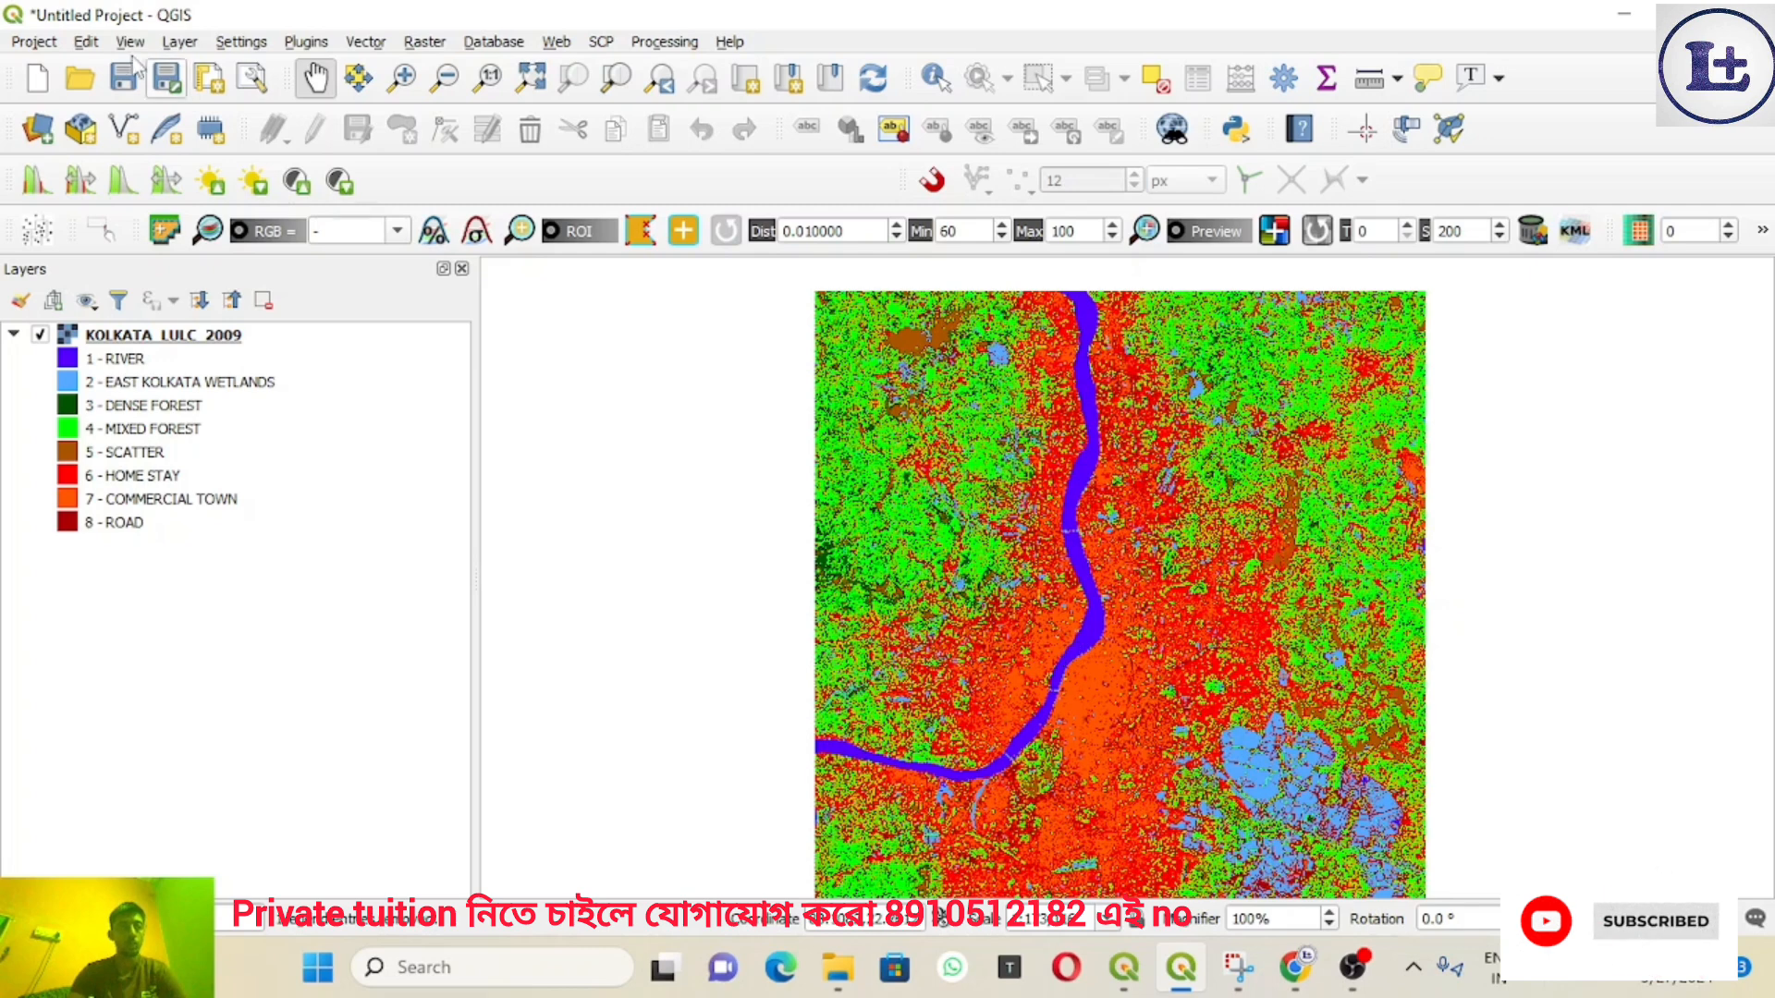
{"action": "left_click", "coordinate": [181, 43]}
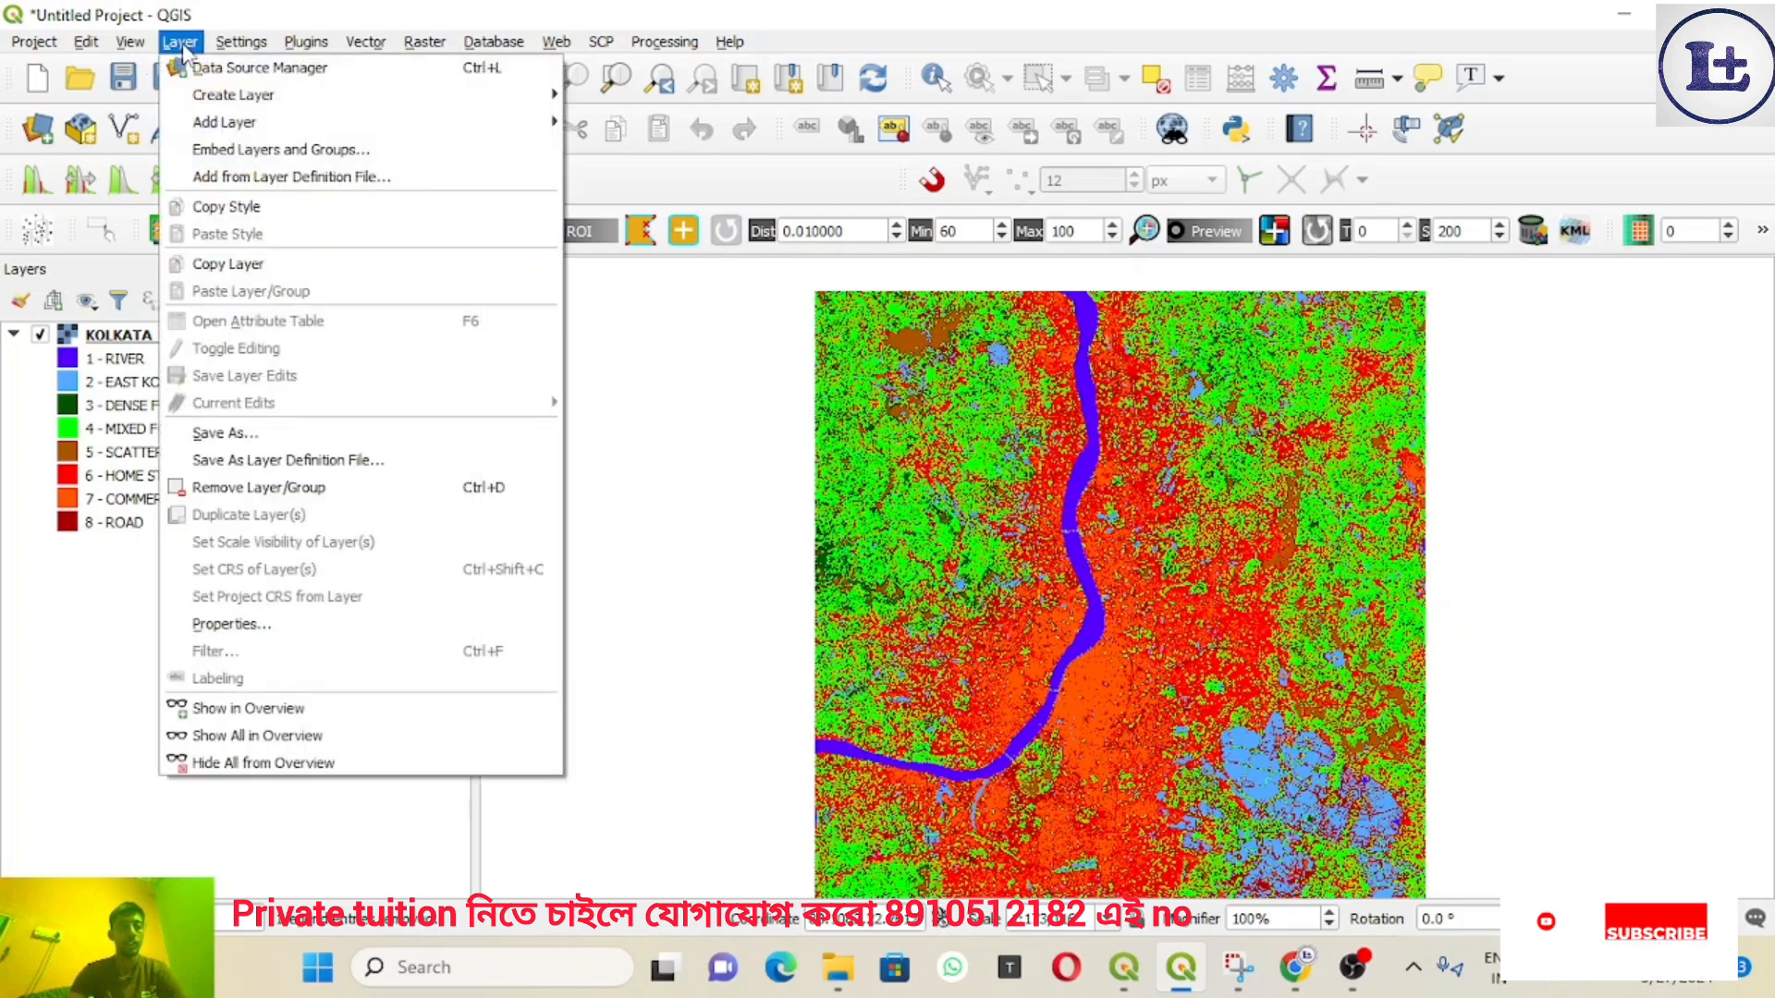
{"action": "mouse_move", "coordinate": [214, 125]}
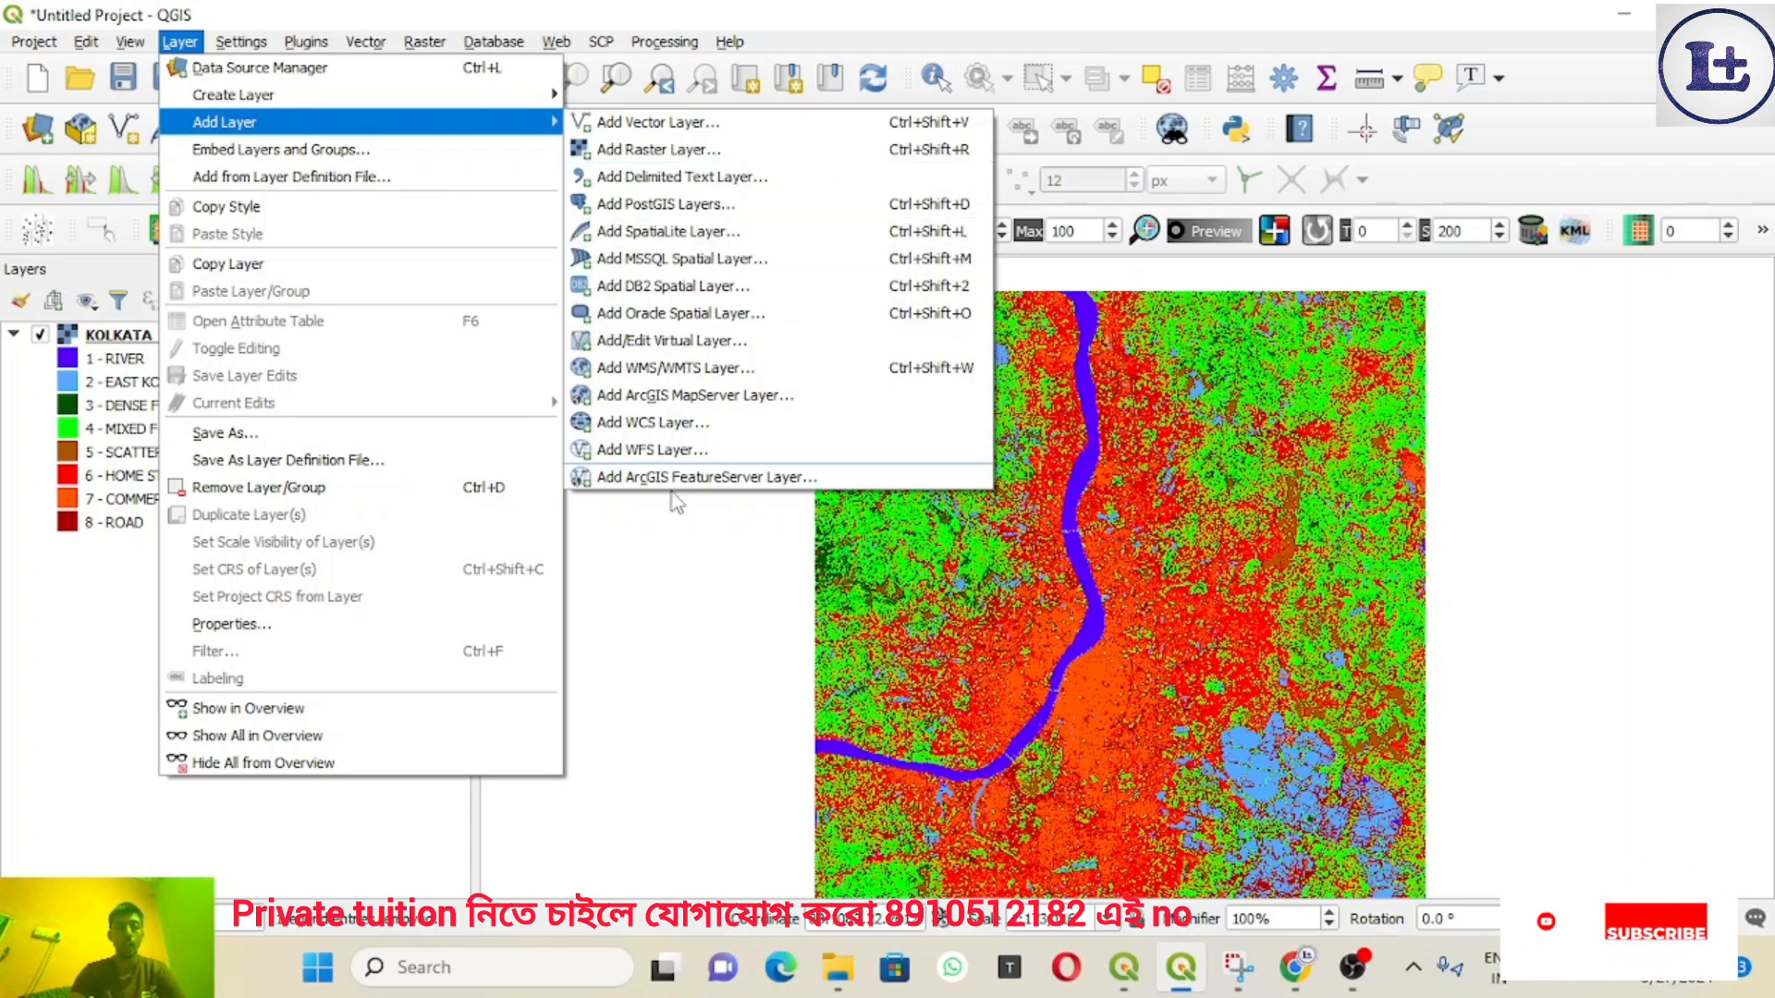
{"action": "left_click", "coordinate": [677, 585]}
Step: Examine the KOLKATA_LULC_2009 raster's land-cover classes across the map, both at pixel level and at full extent
{"action": "left_click_drag", "start_coordinate": [677, 585], "coordinate": [1122, 580]}
{"action": "left_click_drag", "start_coordinate": [1442, 622], "coordinate": [961, 589]}
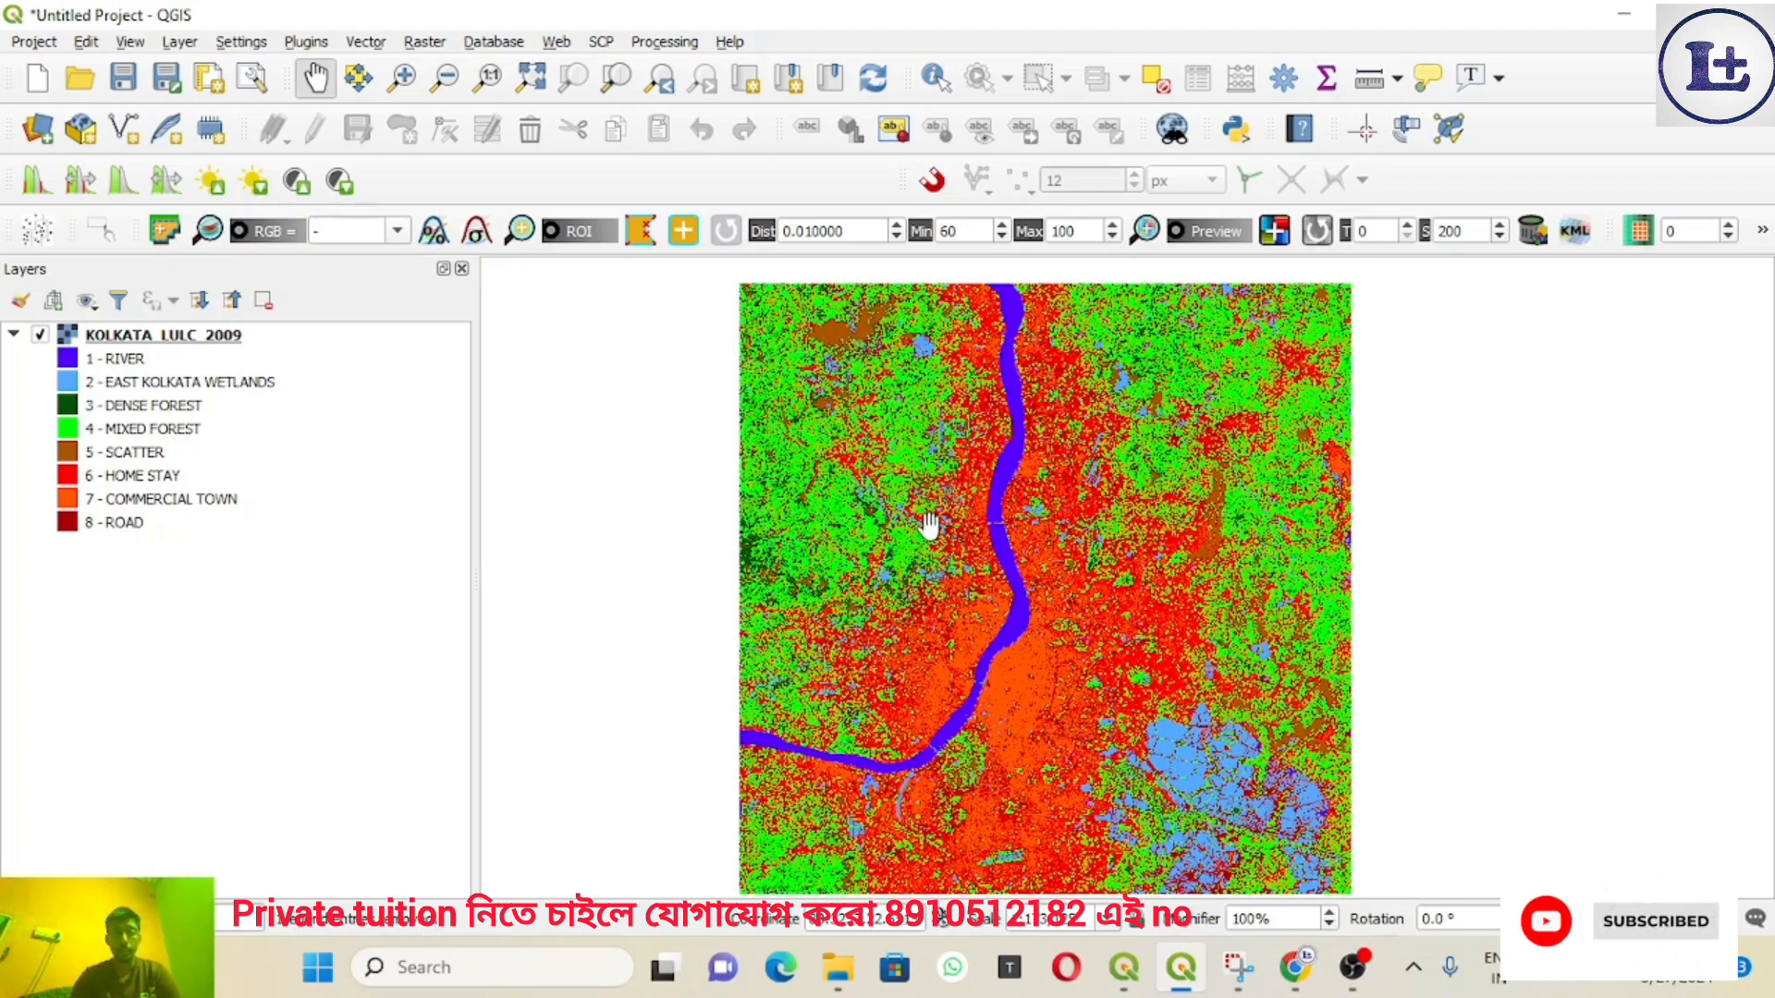
{"action": "scroll", "coordinate": [930, 525], "scroll_direction": "up", "scroll_amount": 10}
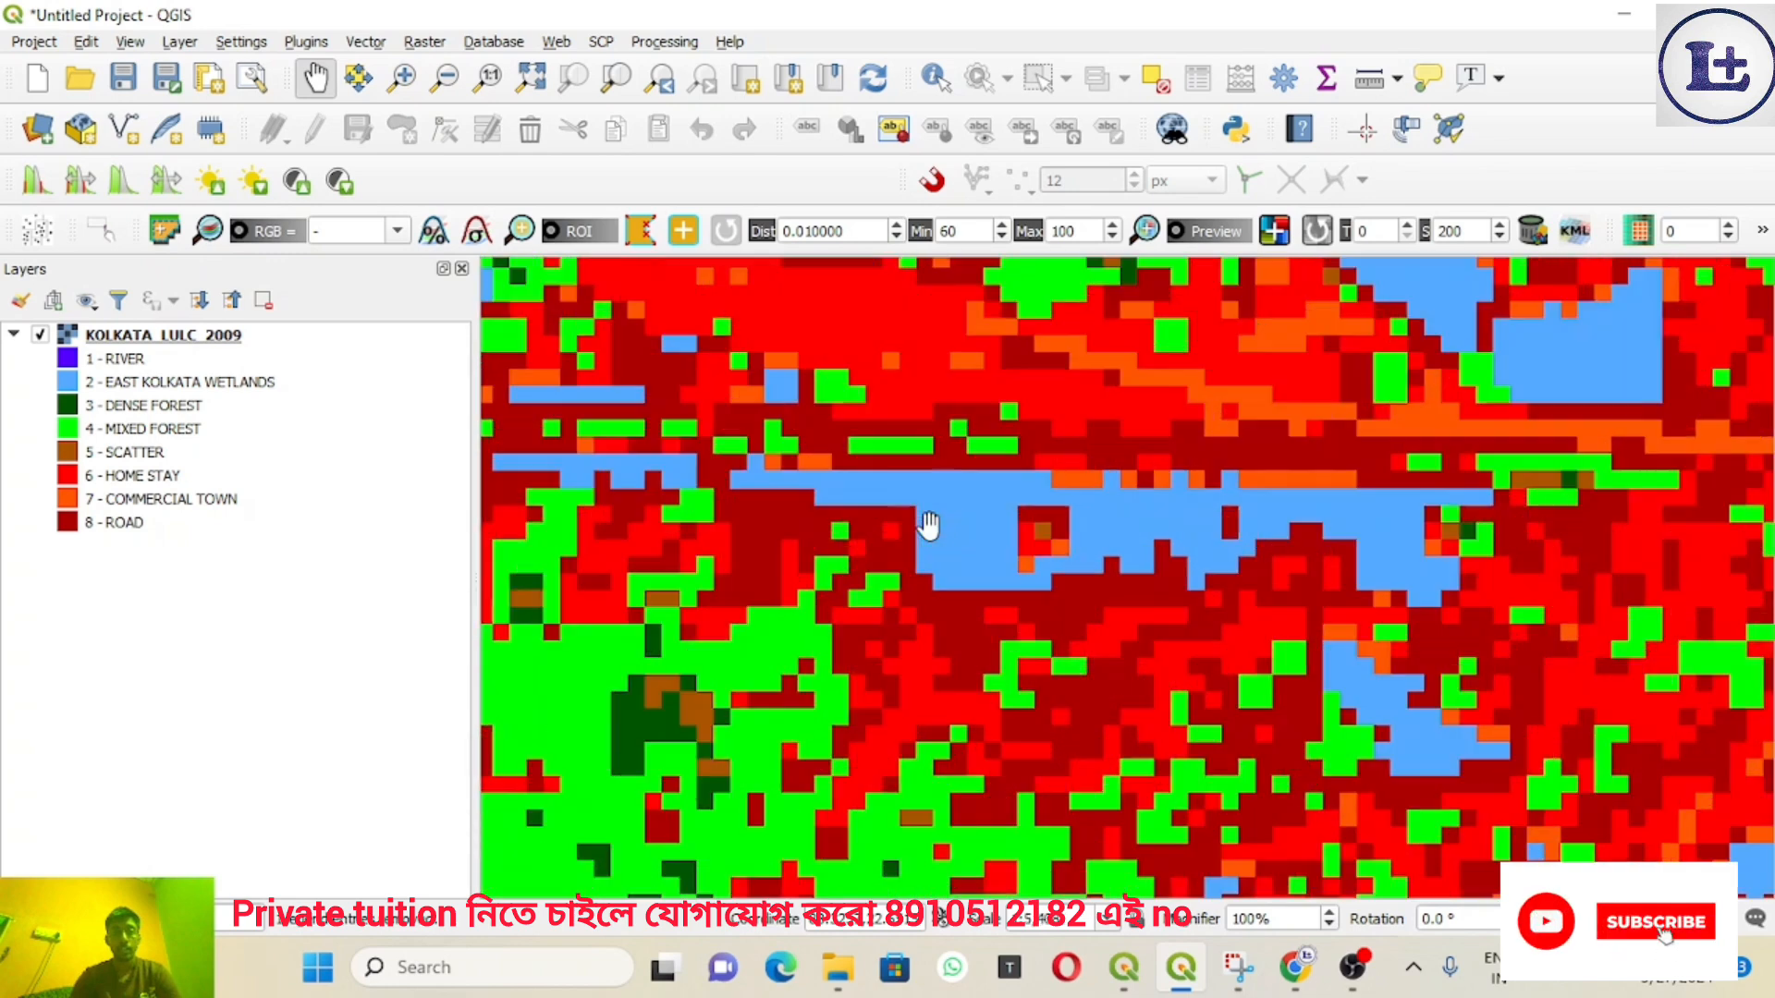
{"action": "left_click_drag", "start_coordinate": [962, 408], "coordinate": [962, 674]}
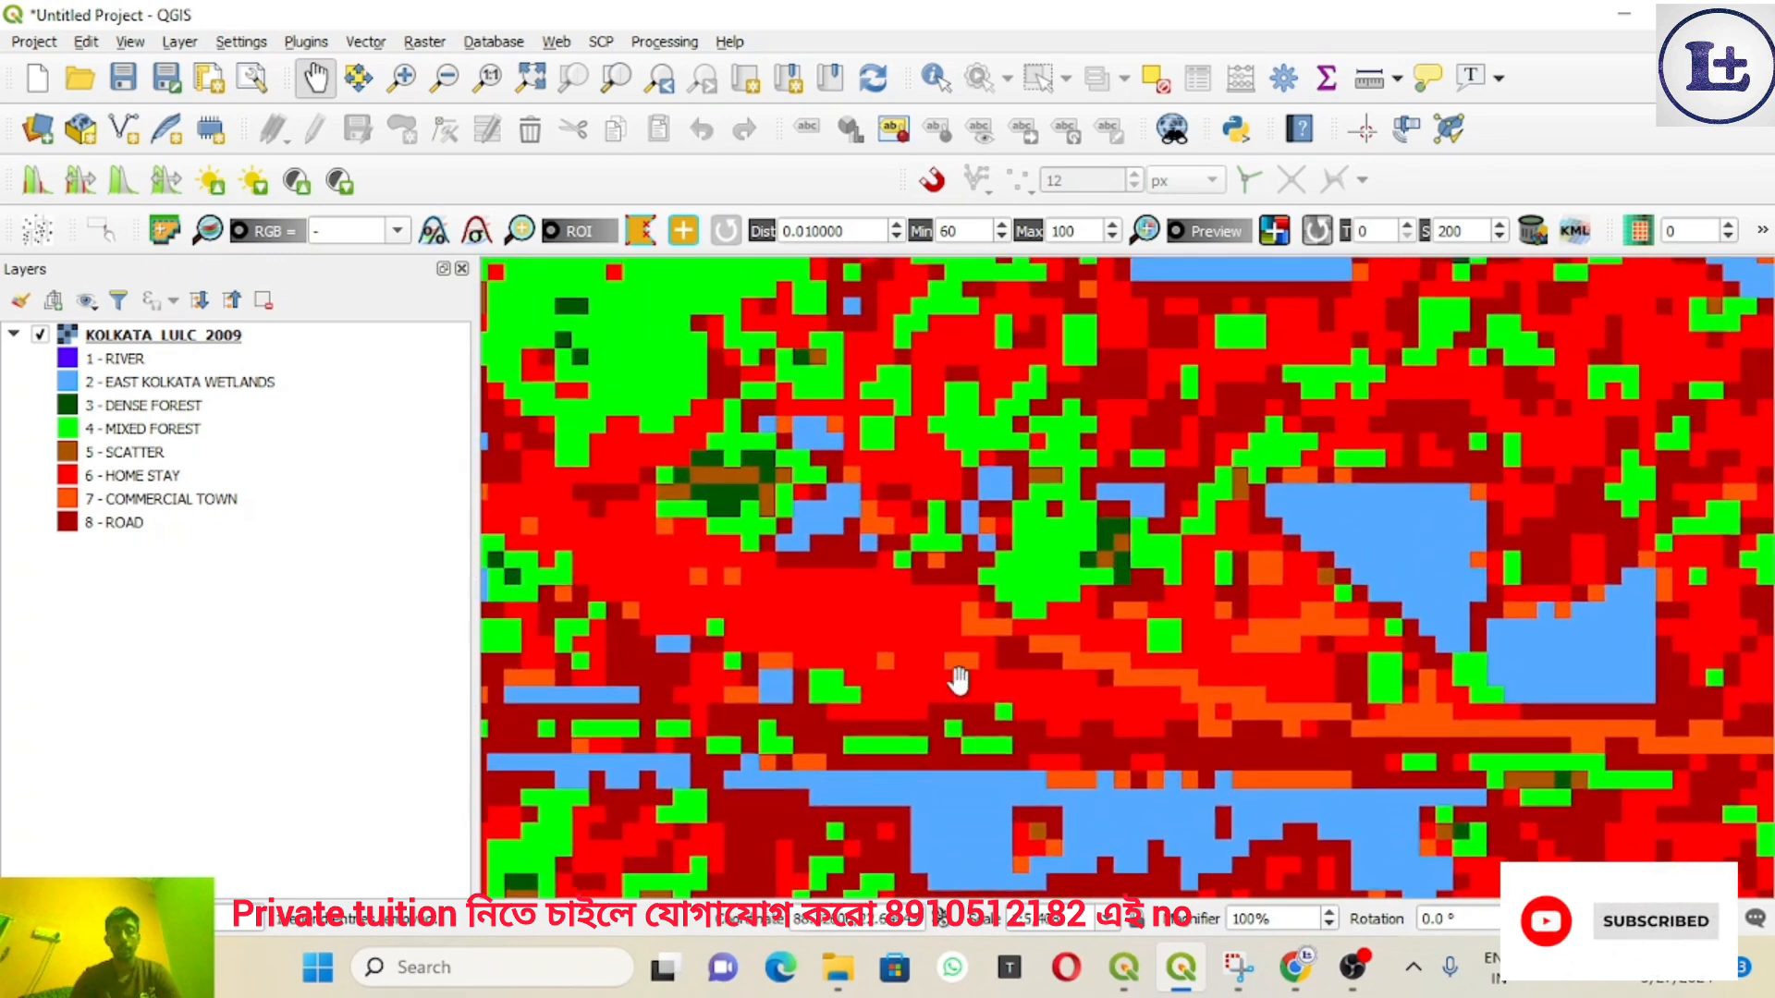
{"action": "scroll", "coordinate": [971, 499], "scroll_direction": "up", "scroll_amount": 1}
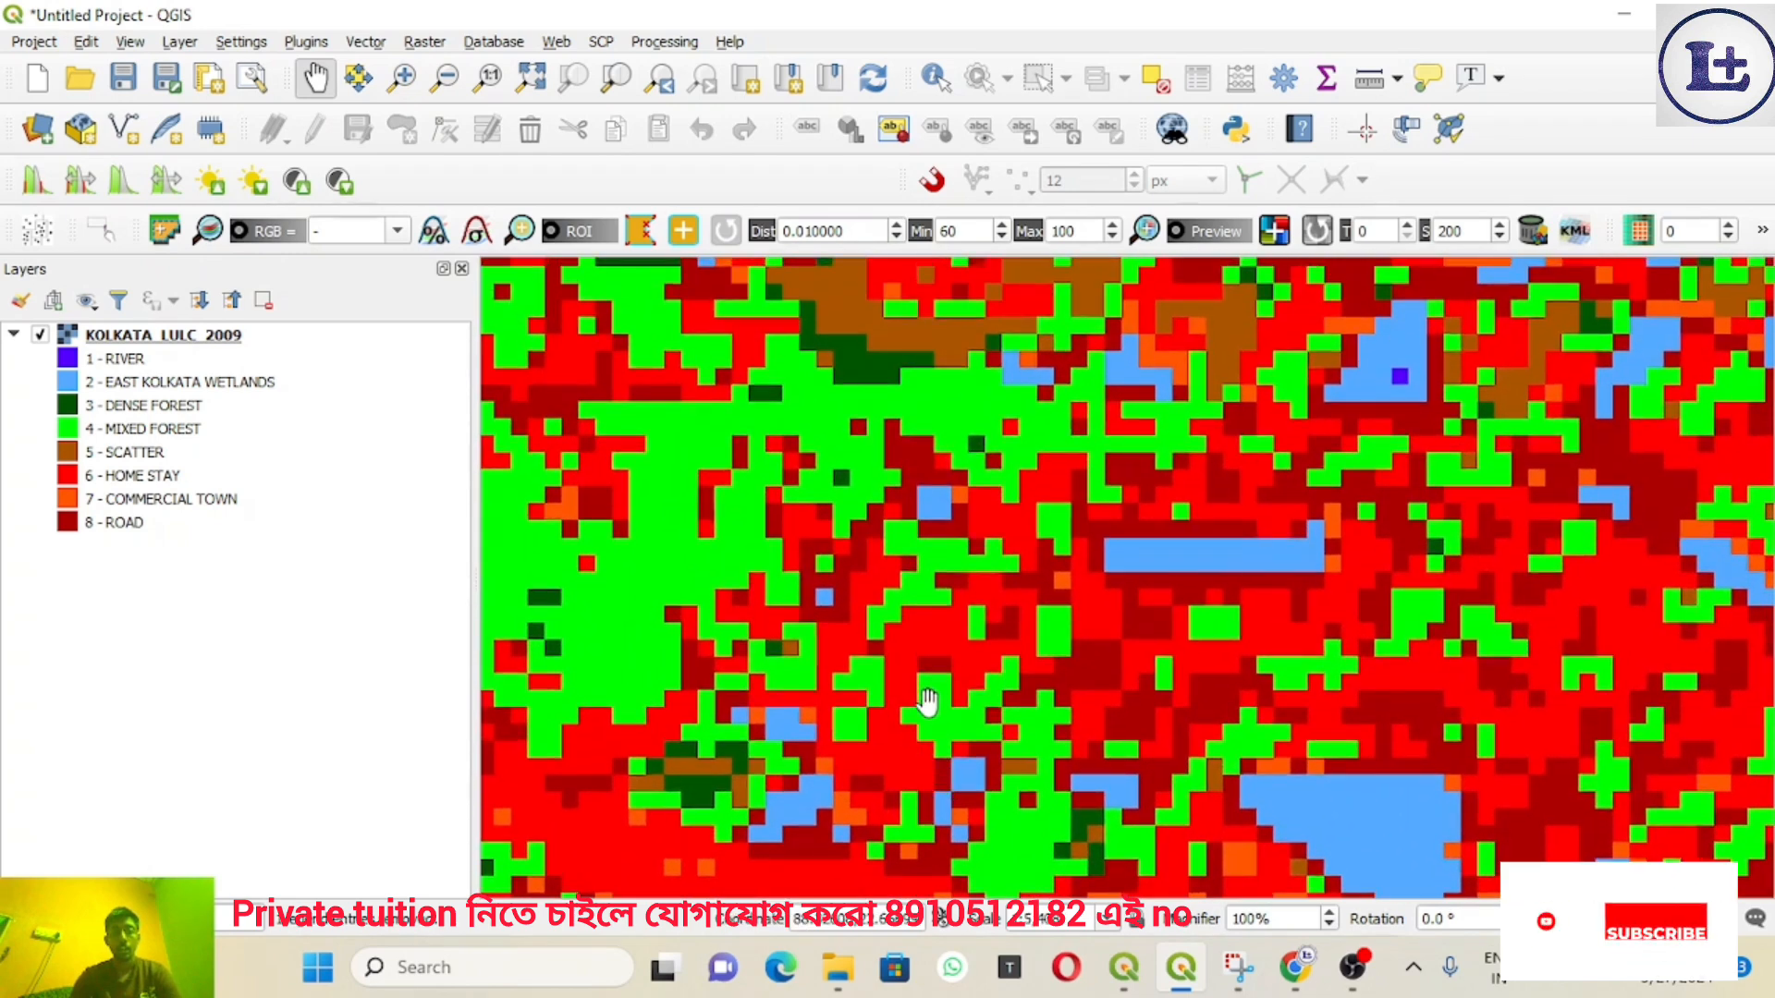
{"action": "scroll", "coordinate": [928, 703], "scroll_direction": "up", "scroll_amount": 1}
{"action": "scroll", "coordinate": [919, 633], "scroll_direction": "up", "scroll_amount": 1}
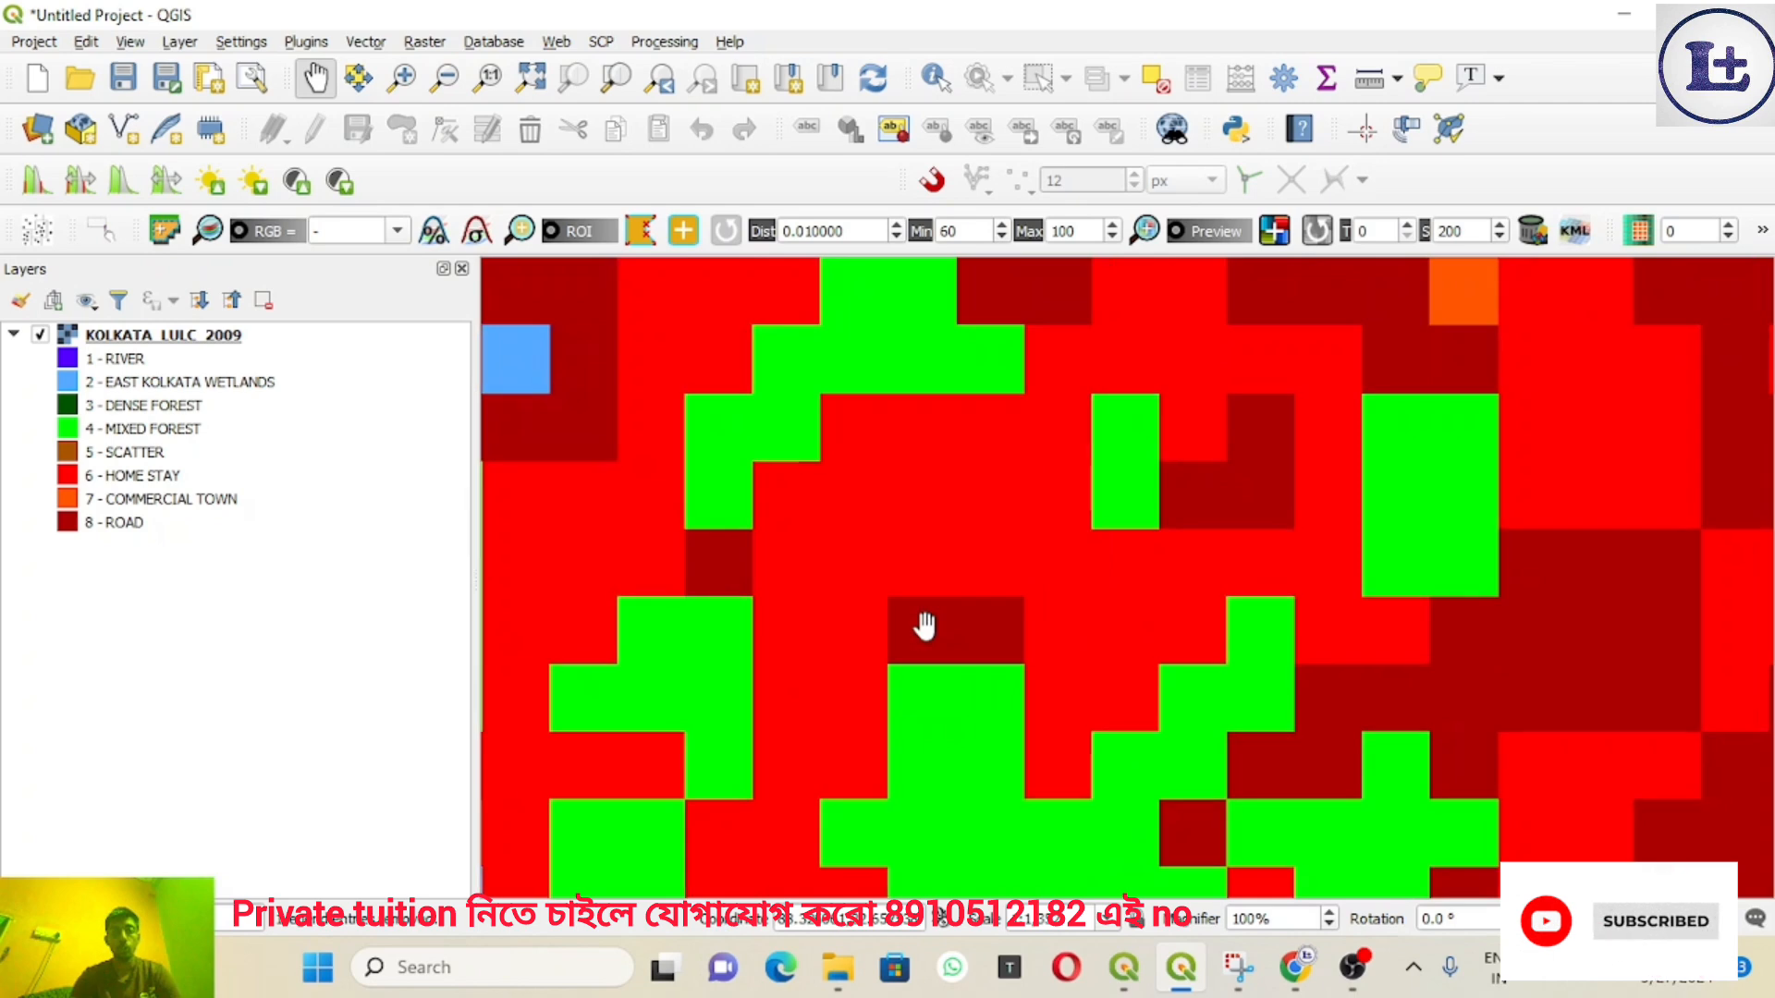
{"action": "left_click_drag", "start_coordinate": [887, 529], "coordinate": [970, 702]}
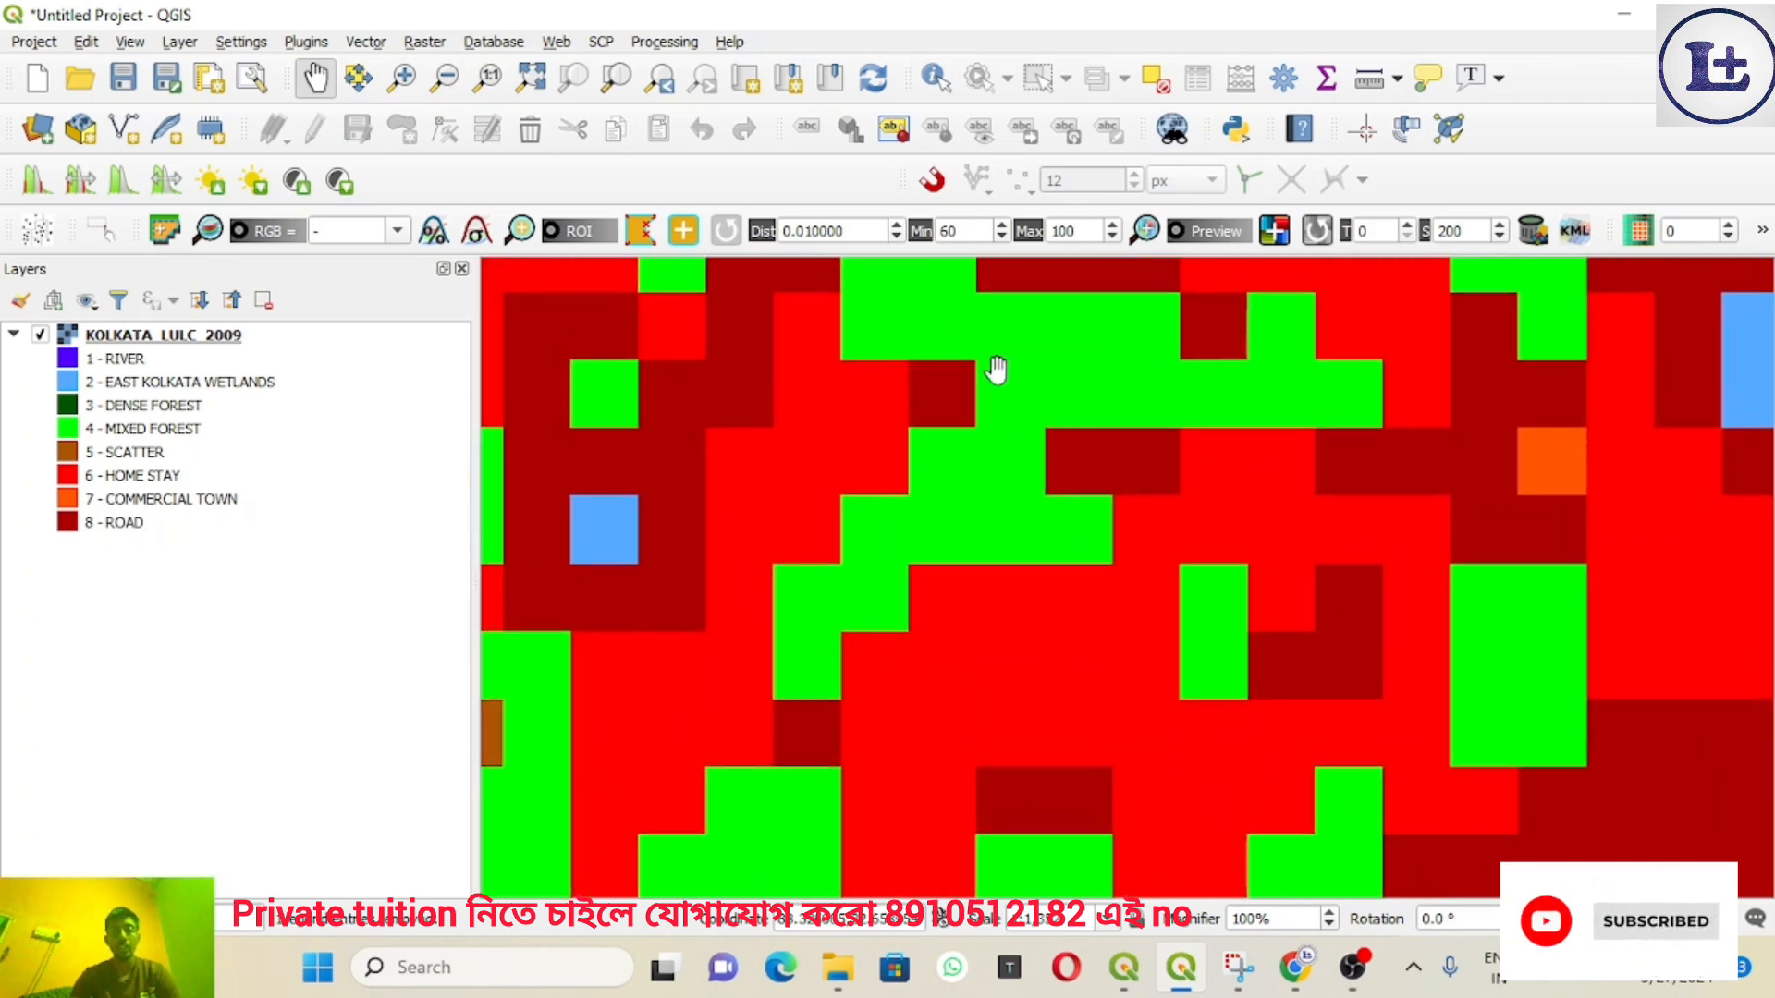
{"action": "scroll", "coordinate": [1098, 493], "scroll_direction": "down", "scroll_amount": 2}
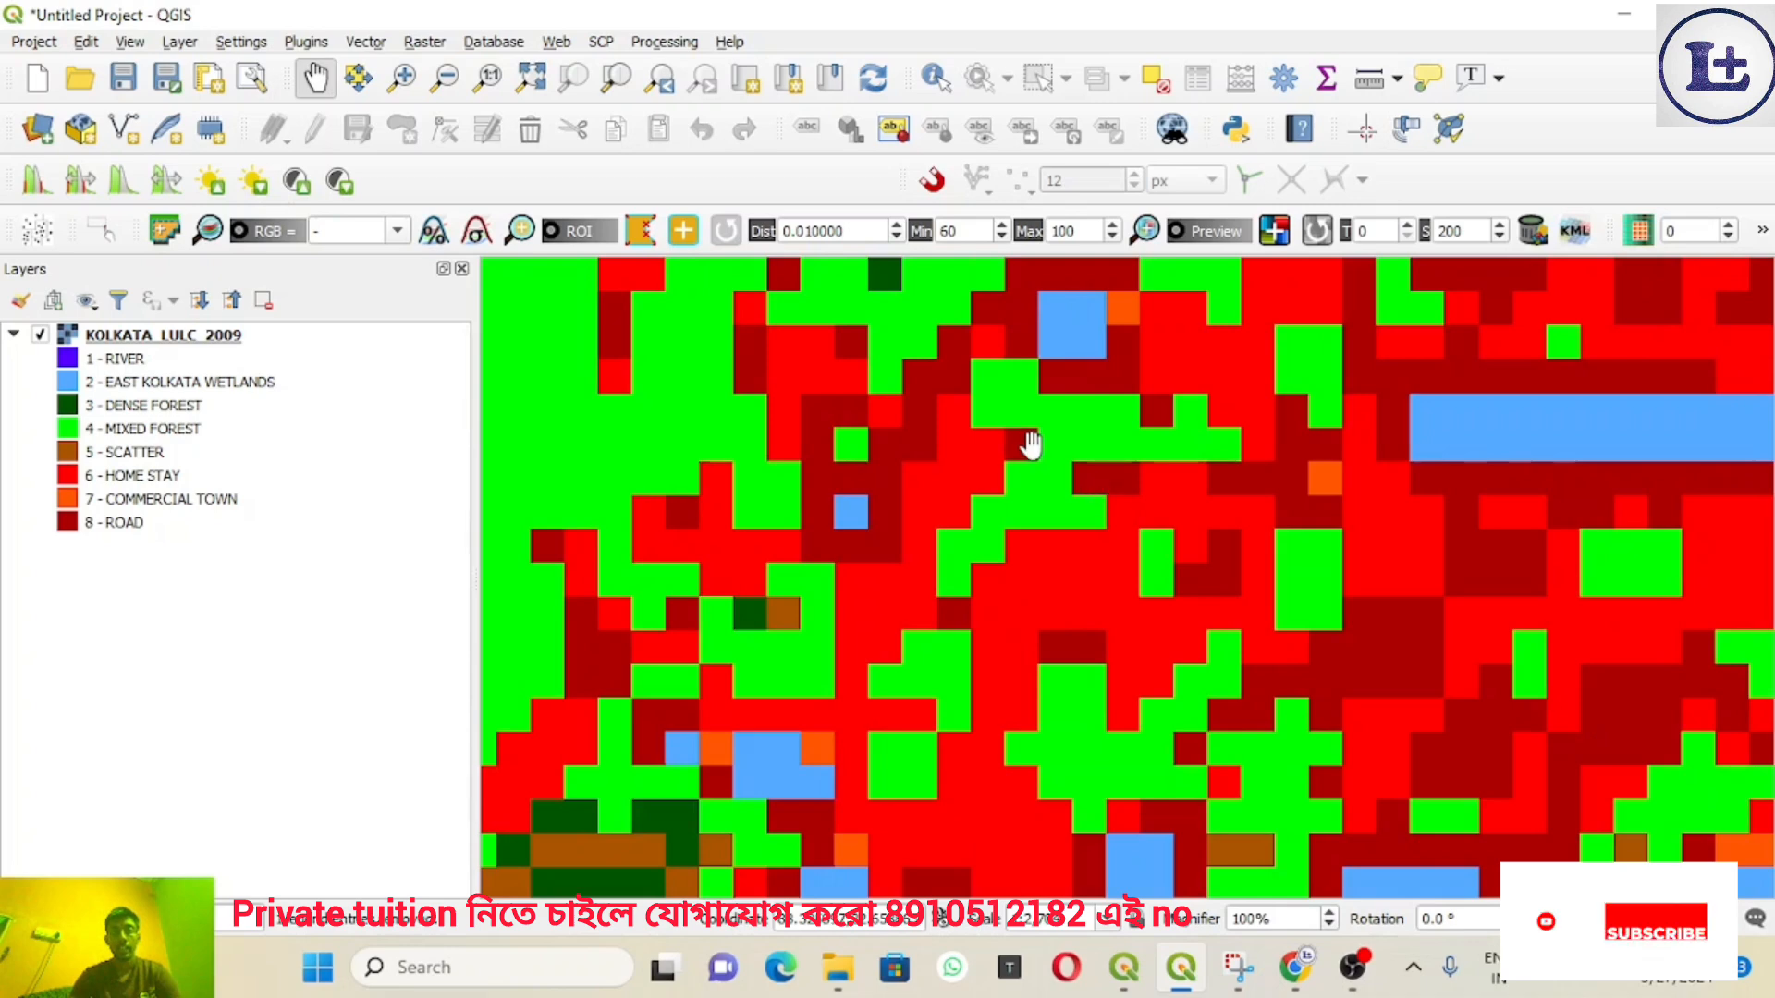
{"action": "scroll", "coordinate": [1031, 445], "scroll_direction": "up", "scroll_amount": 1}
{"action": "left_click_drag", "start_coordinate": [1036, 460], "coordinate": [1073, 617]}
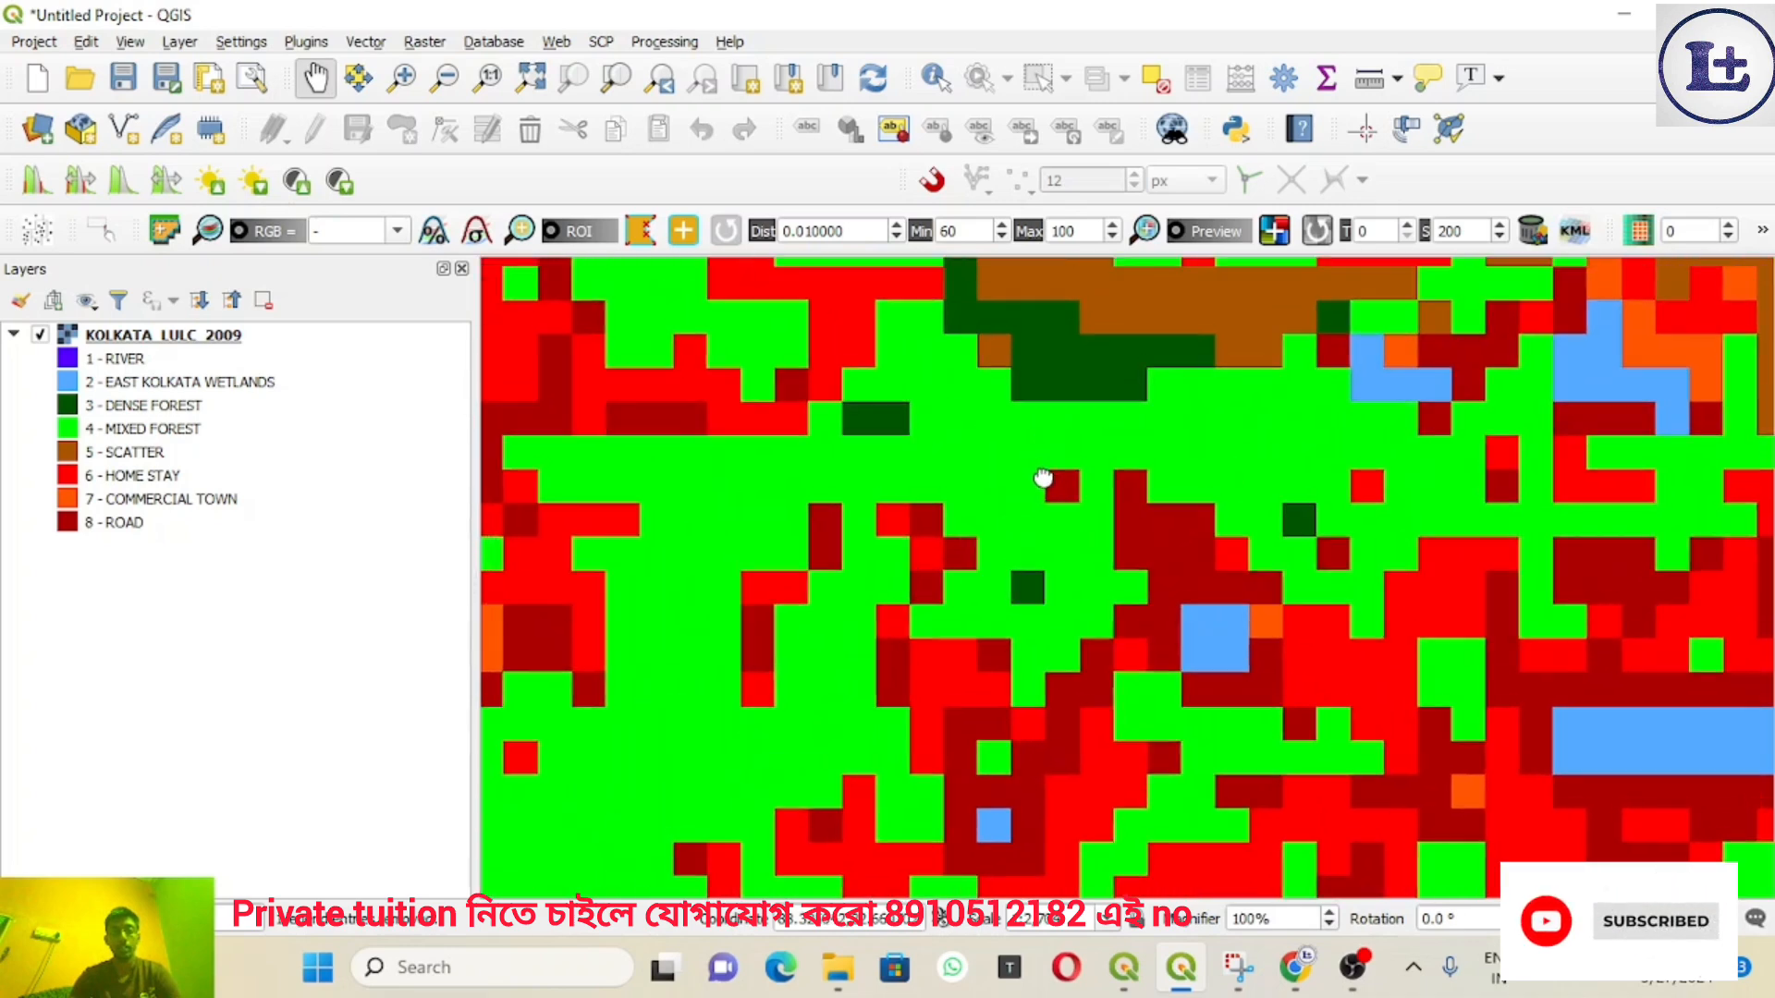
{"action": "left_click_drag", "start_coordinate": [1005, 402], "coordinate": [1050, 558]}
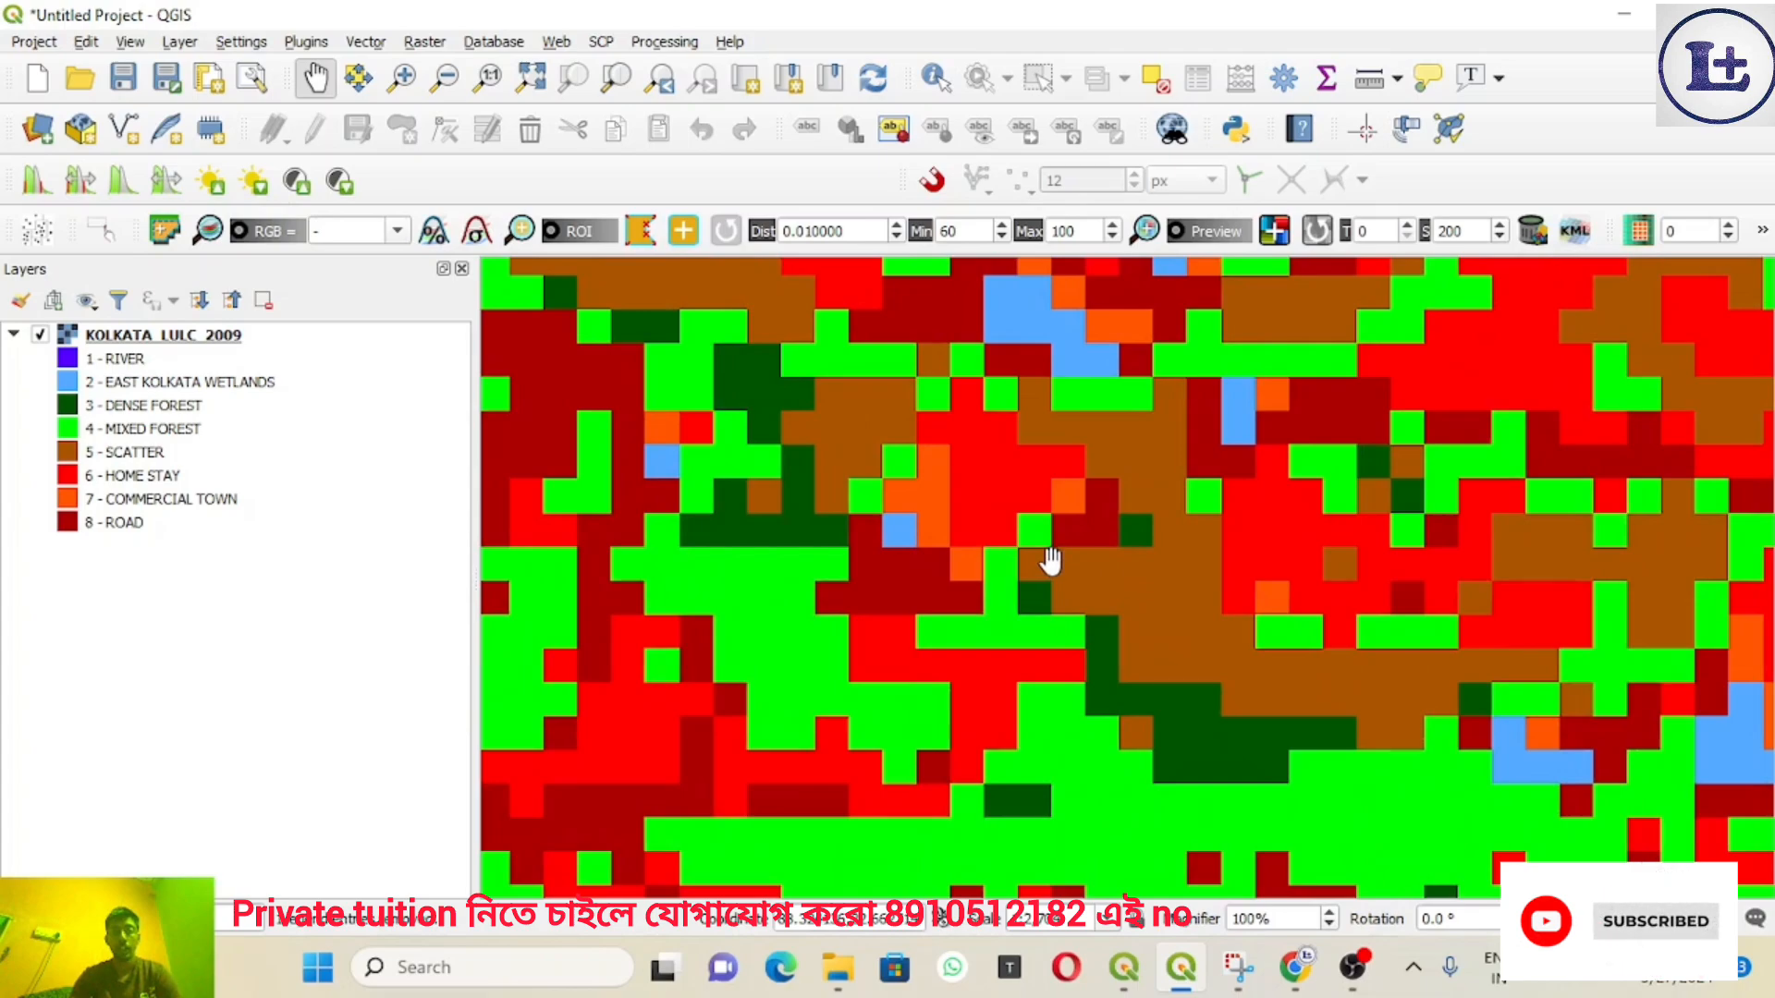
{"action": "scroll", "coordinate": [1051, 559], "scroll_direction": "down", "scroll_amount": 2}
{"action": "scroll", "coordinate": [1051, 558], "scroll_direction": "down", "scroll_amount": 1}
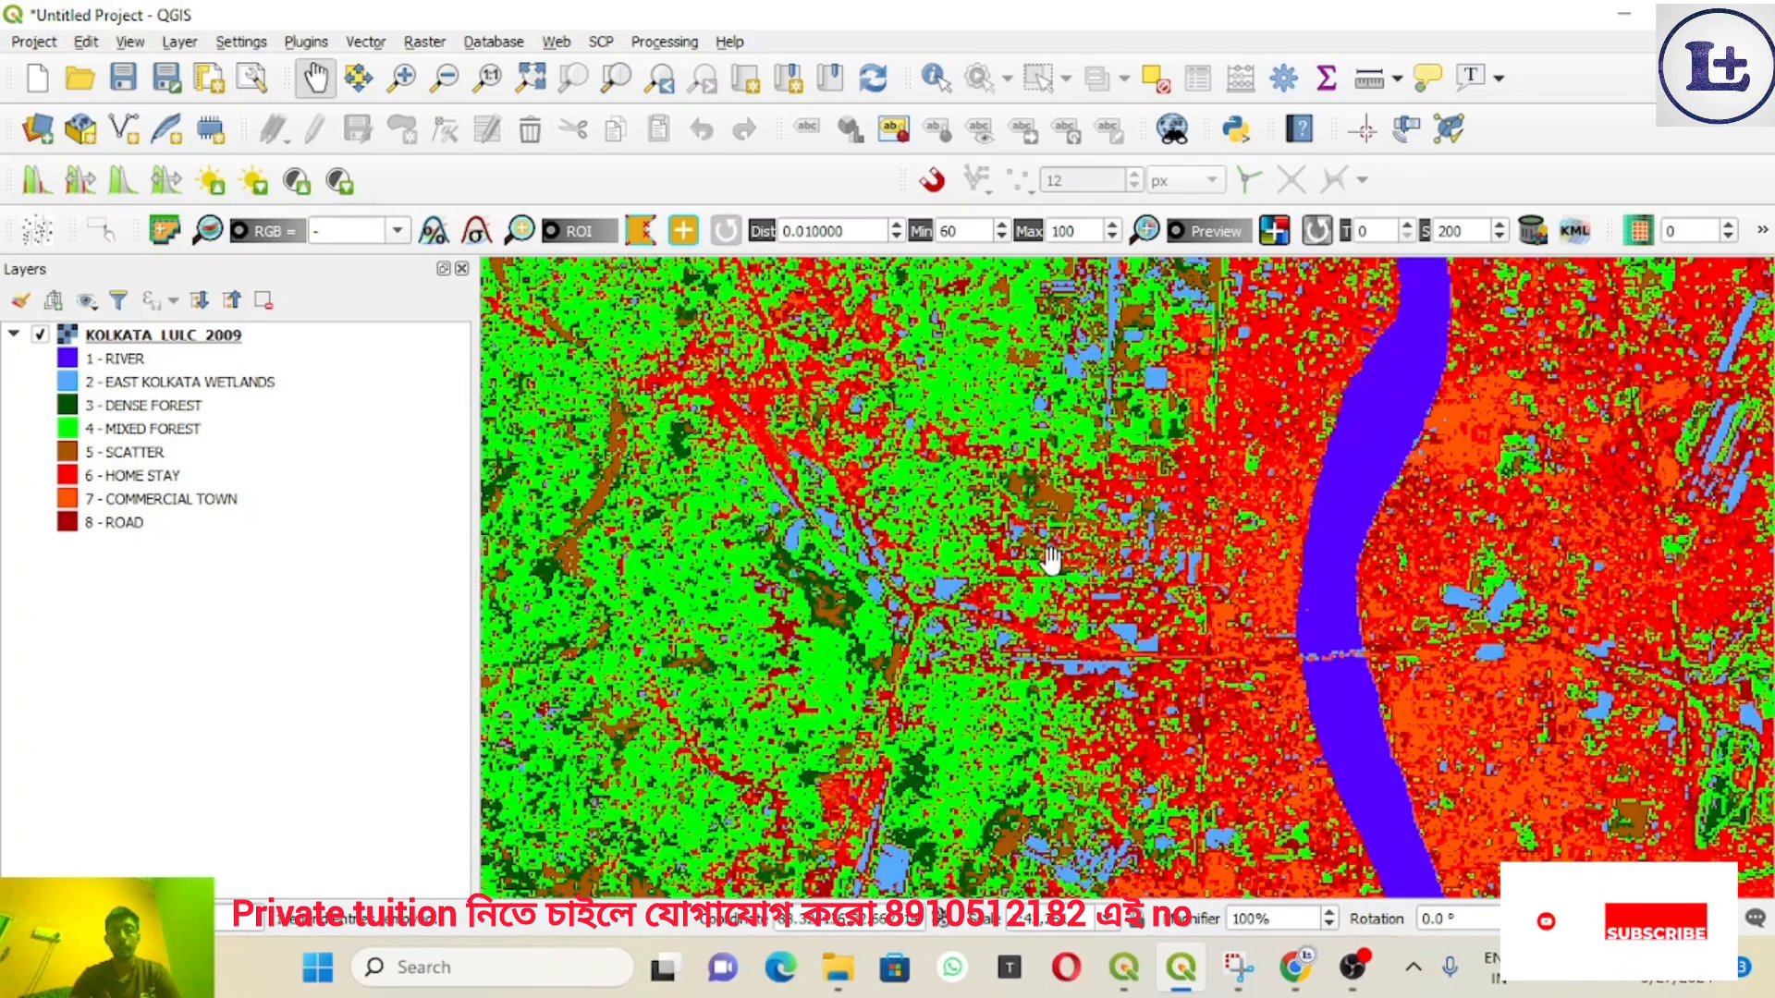
{"action": "scroll", "coordinate": [1052, 558], "scroll_direction": "down", "scroll_amount": 1}
{"action": "left_click_drag", "start_coordinate": [1010, 527], "coordinate": [856, 636]}
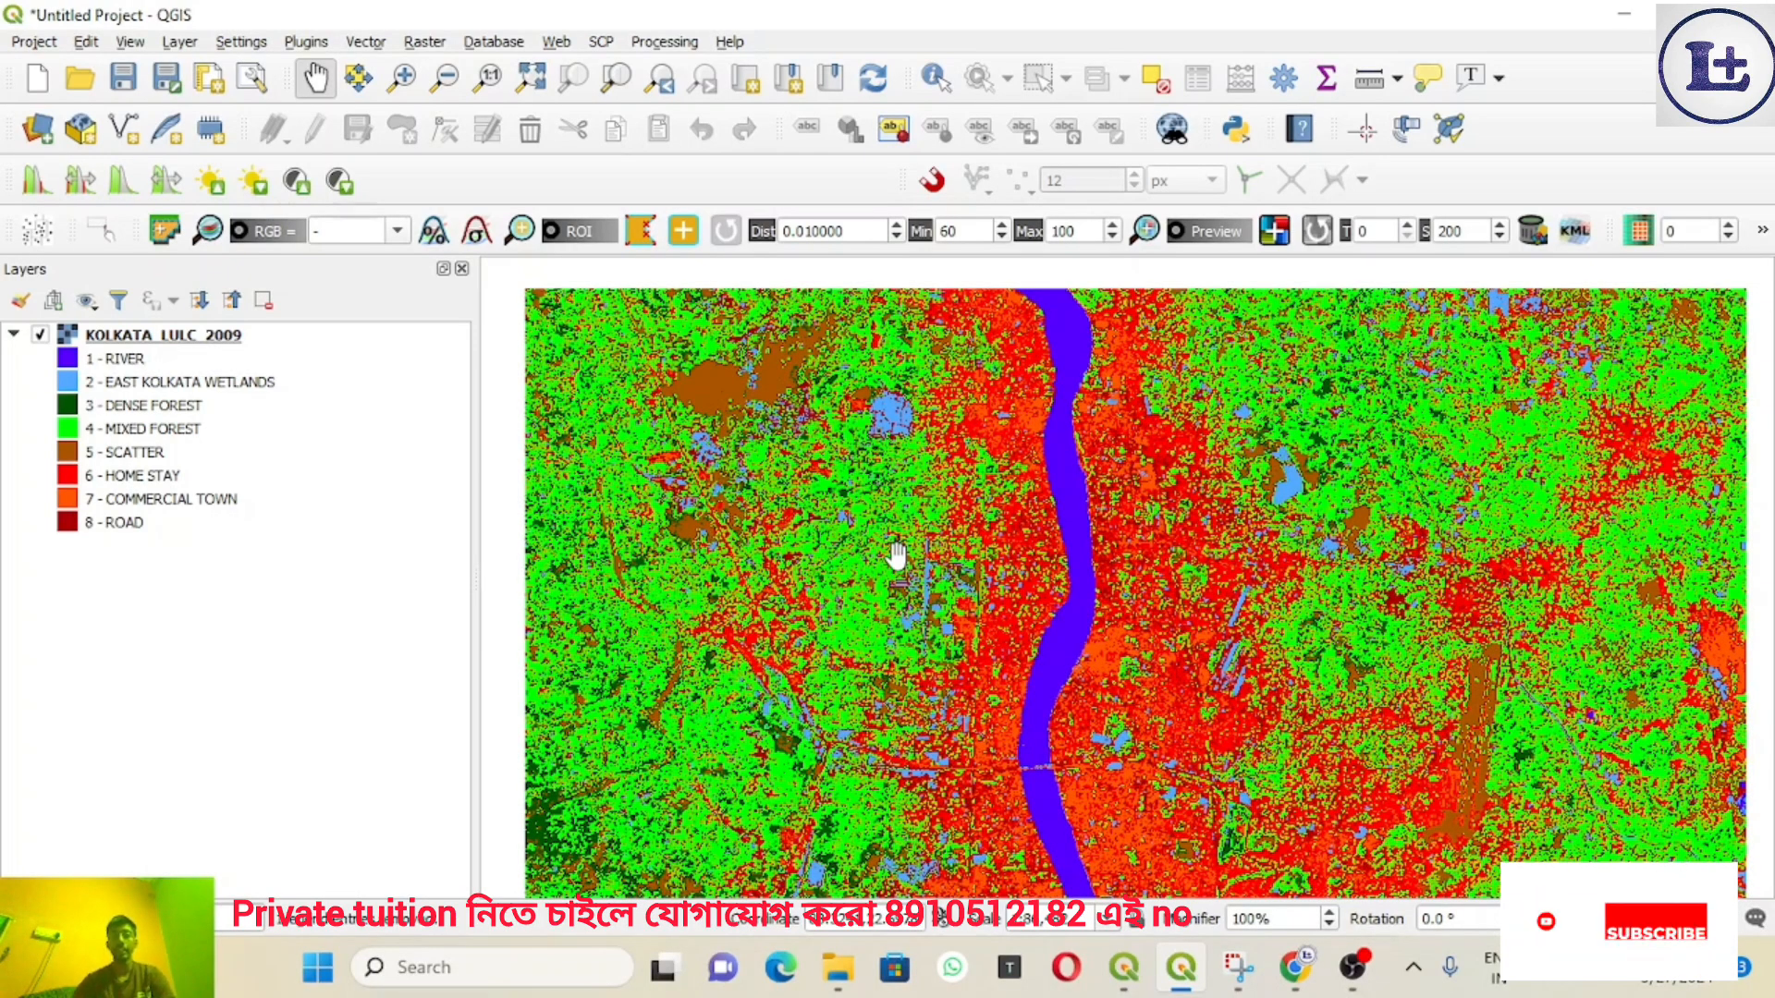
{"action": "scroll", "coordinate": [897, 554], "scroll_direction": "down", "scroll_amount": 1}
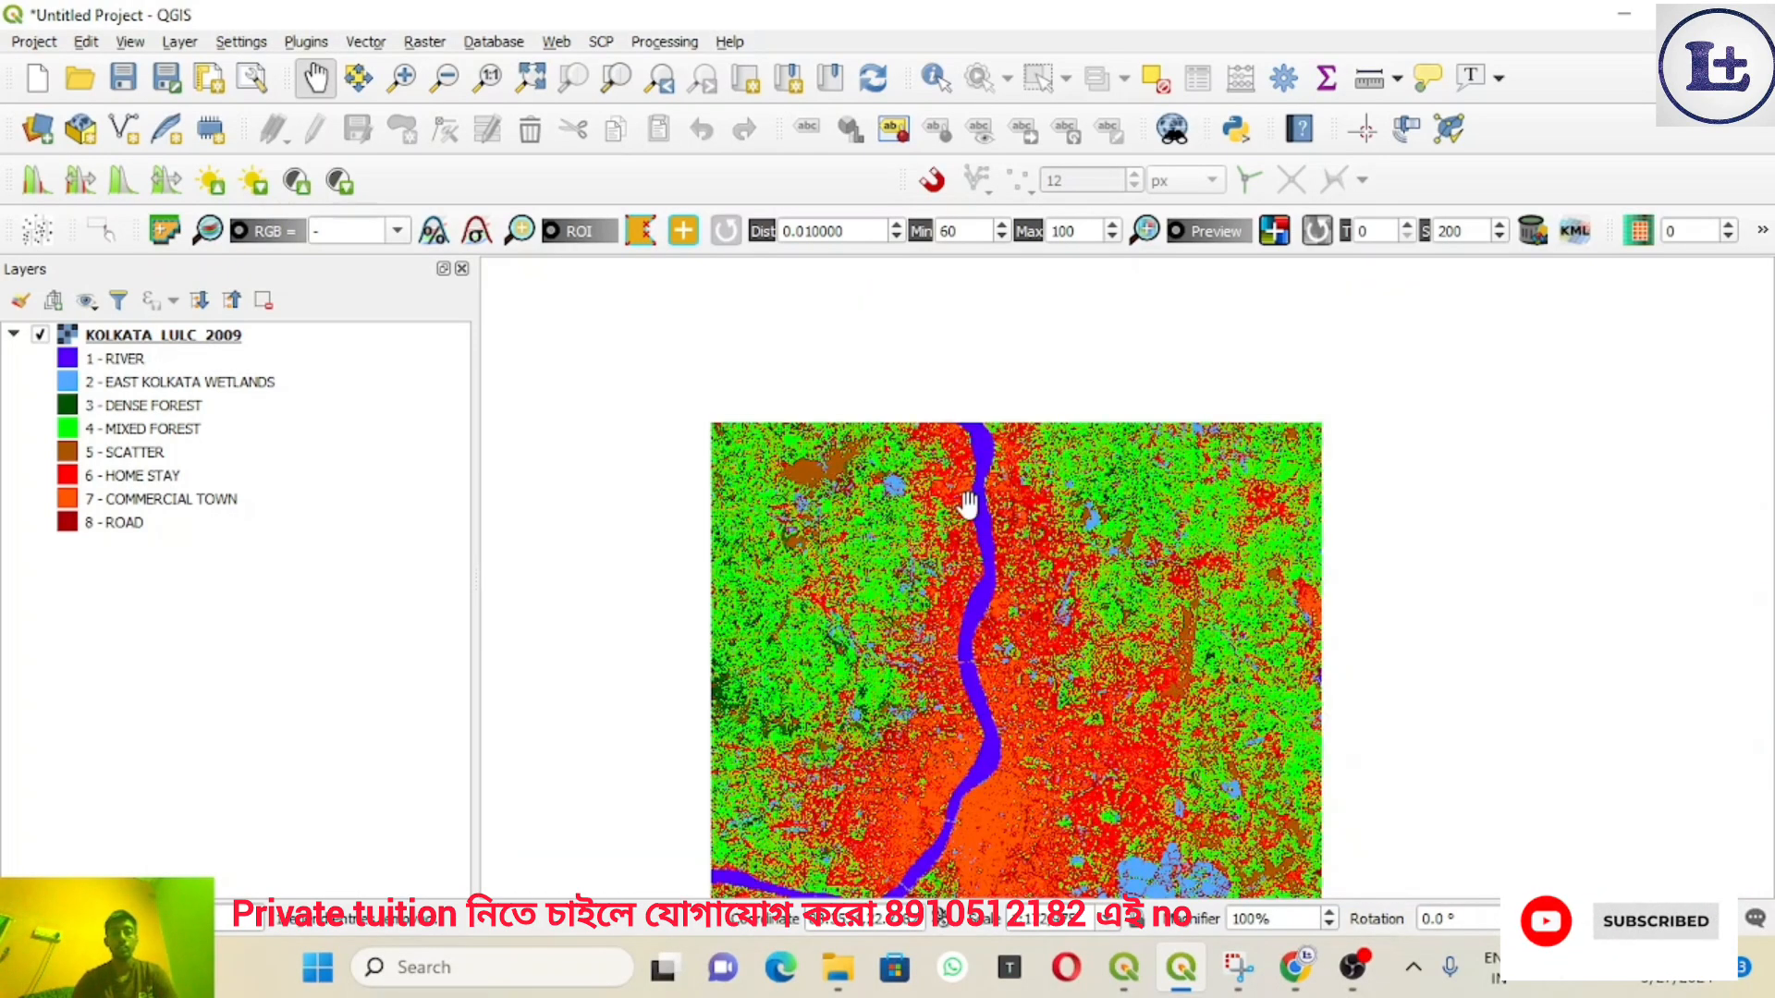
{"action": "scroll", "coordinate": [978, 499], "scroll_direction": "up", "scroll_amount": 1}
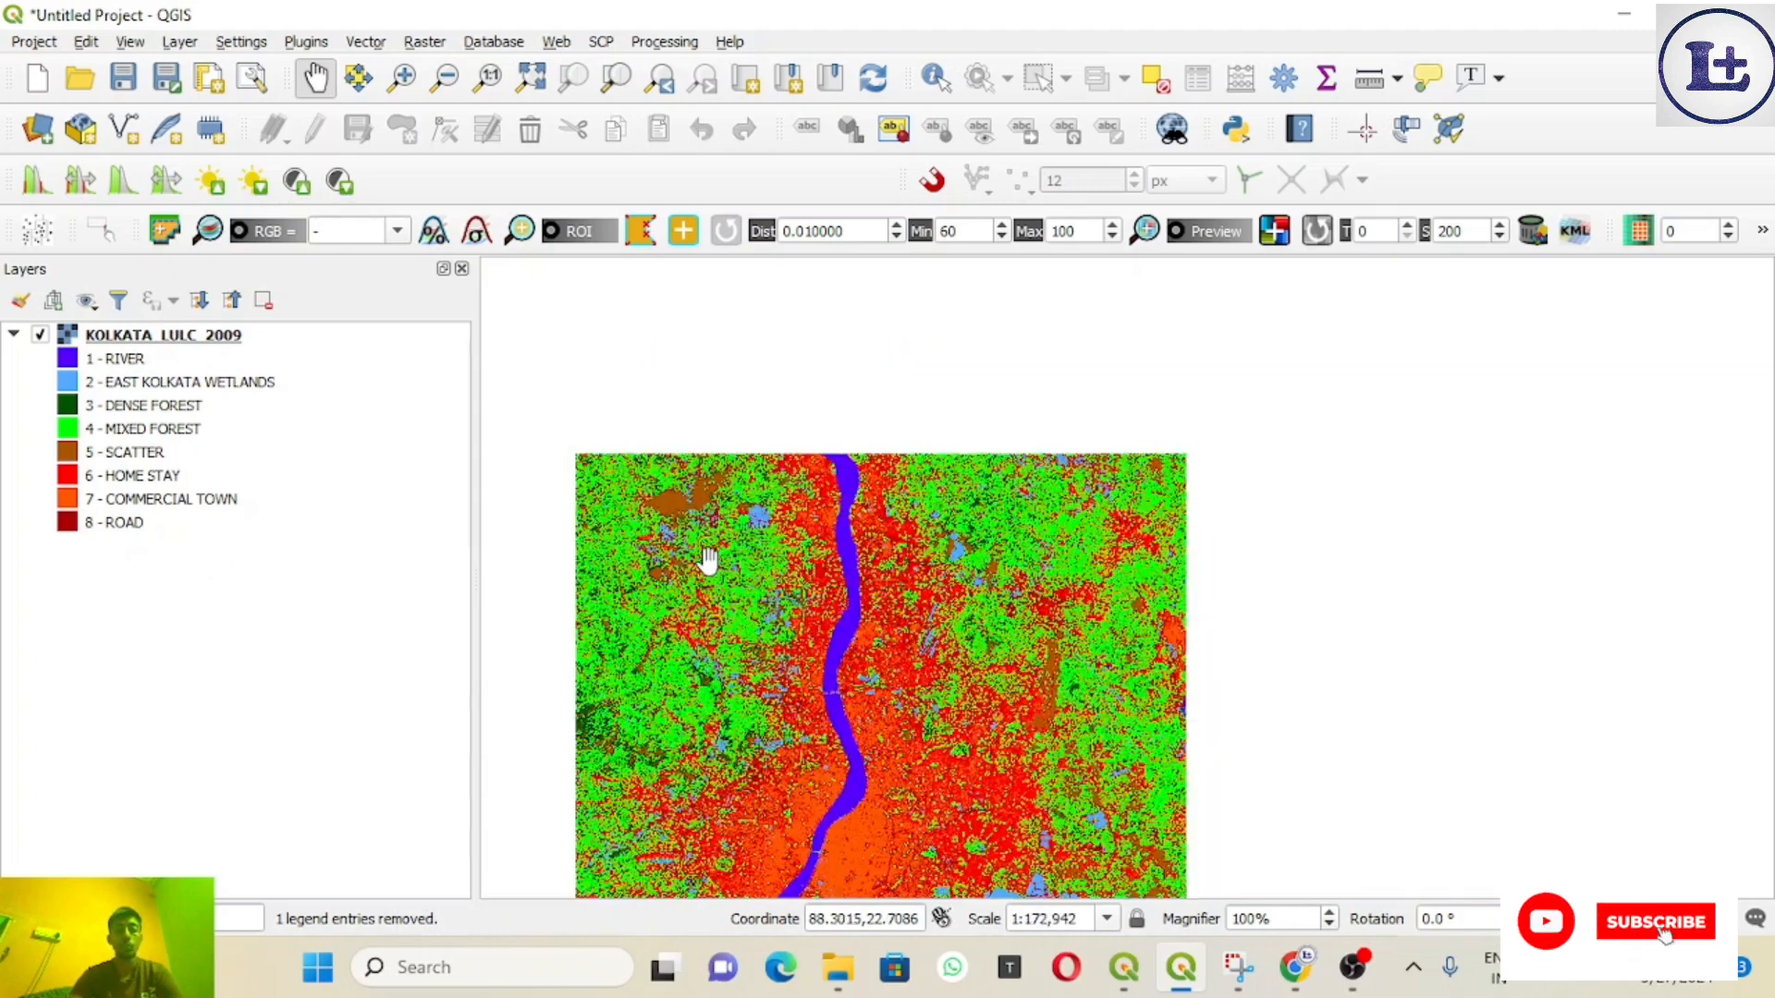
{"action": "scroll", "coordinate": [679, 561], "scroll_direction": "down", "scroll_amount": 1}
{"action": "left_click_drag", "start_coordinate": [764, 589], "coordinate": [773, 444]}
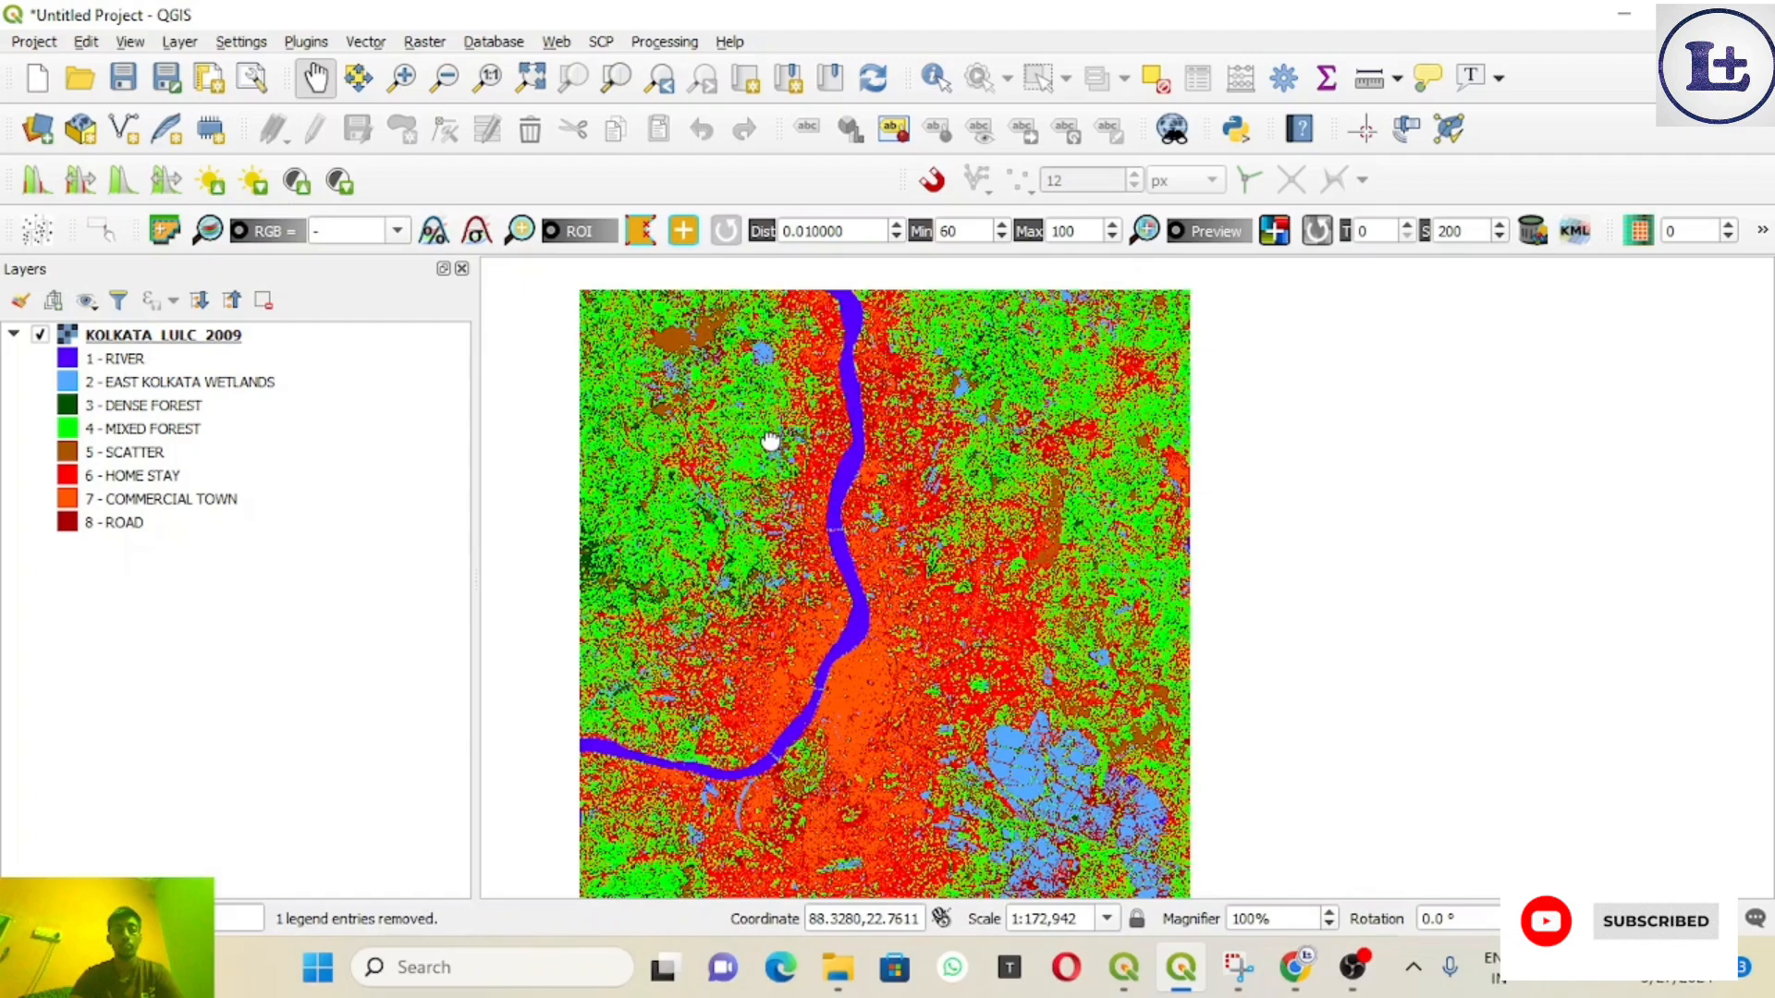
{"action": "left_click_drag", "start_coordinate": [900, 583], "coordinate": [912, 570]}
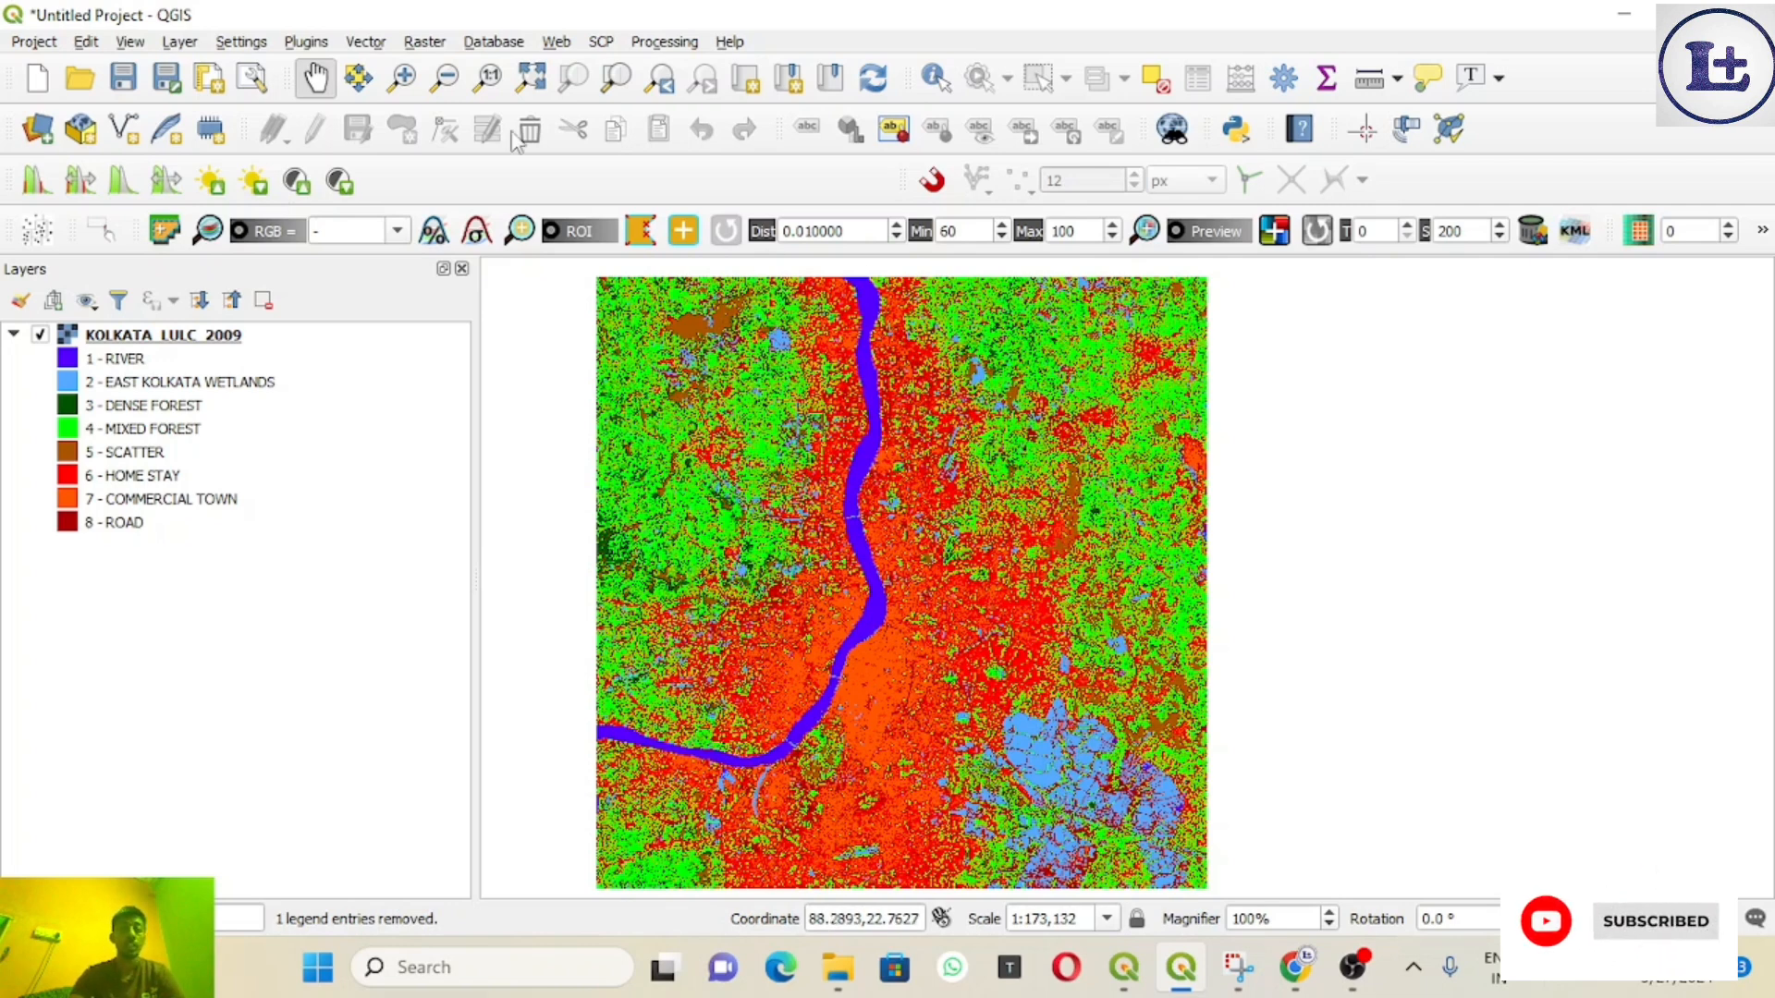
Step: Open the Polygonize (Raster to Vector) tool for KOLKATA_LULC_2009 with Band 1 (Gray) as the input band
{"action": "left_click", "coordinate": [423, 42]}
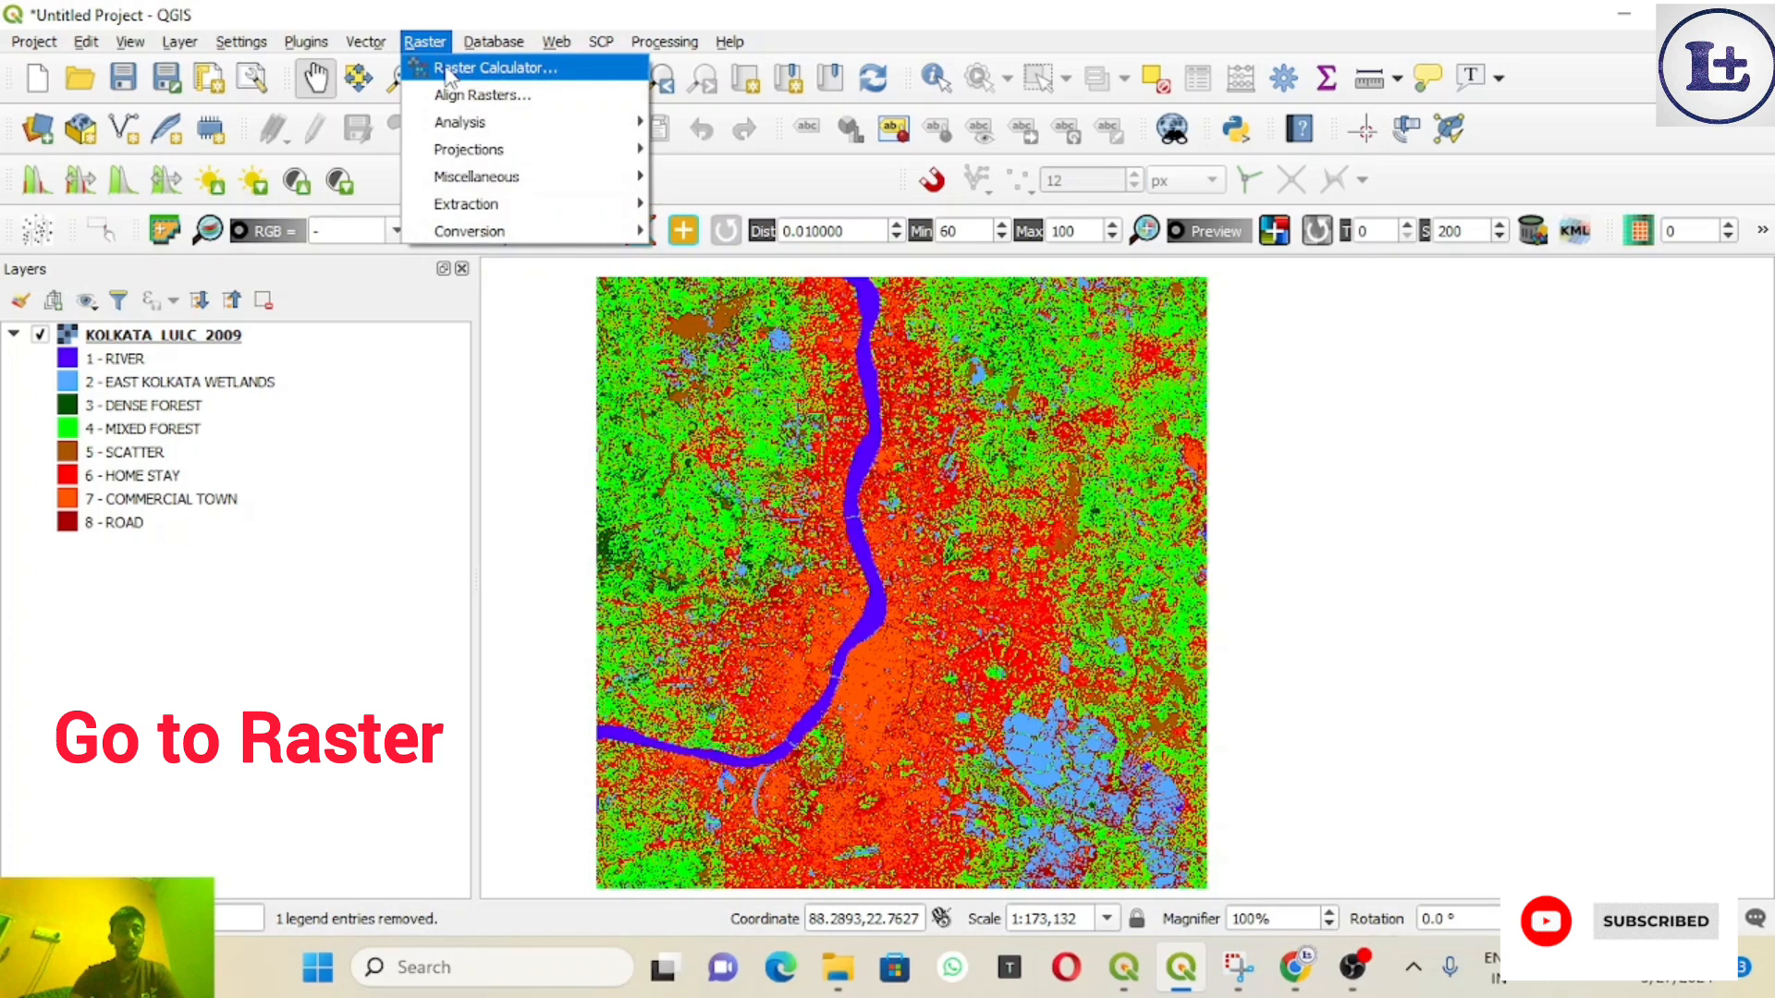
{"action": "mouse_move", "coordinate": [467, 180]}
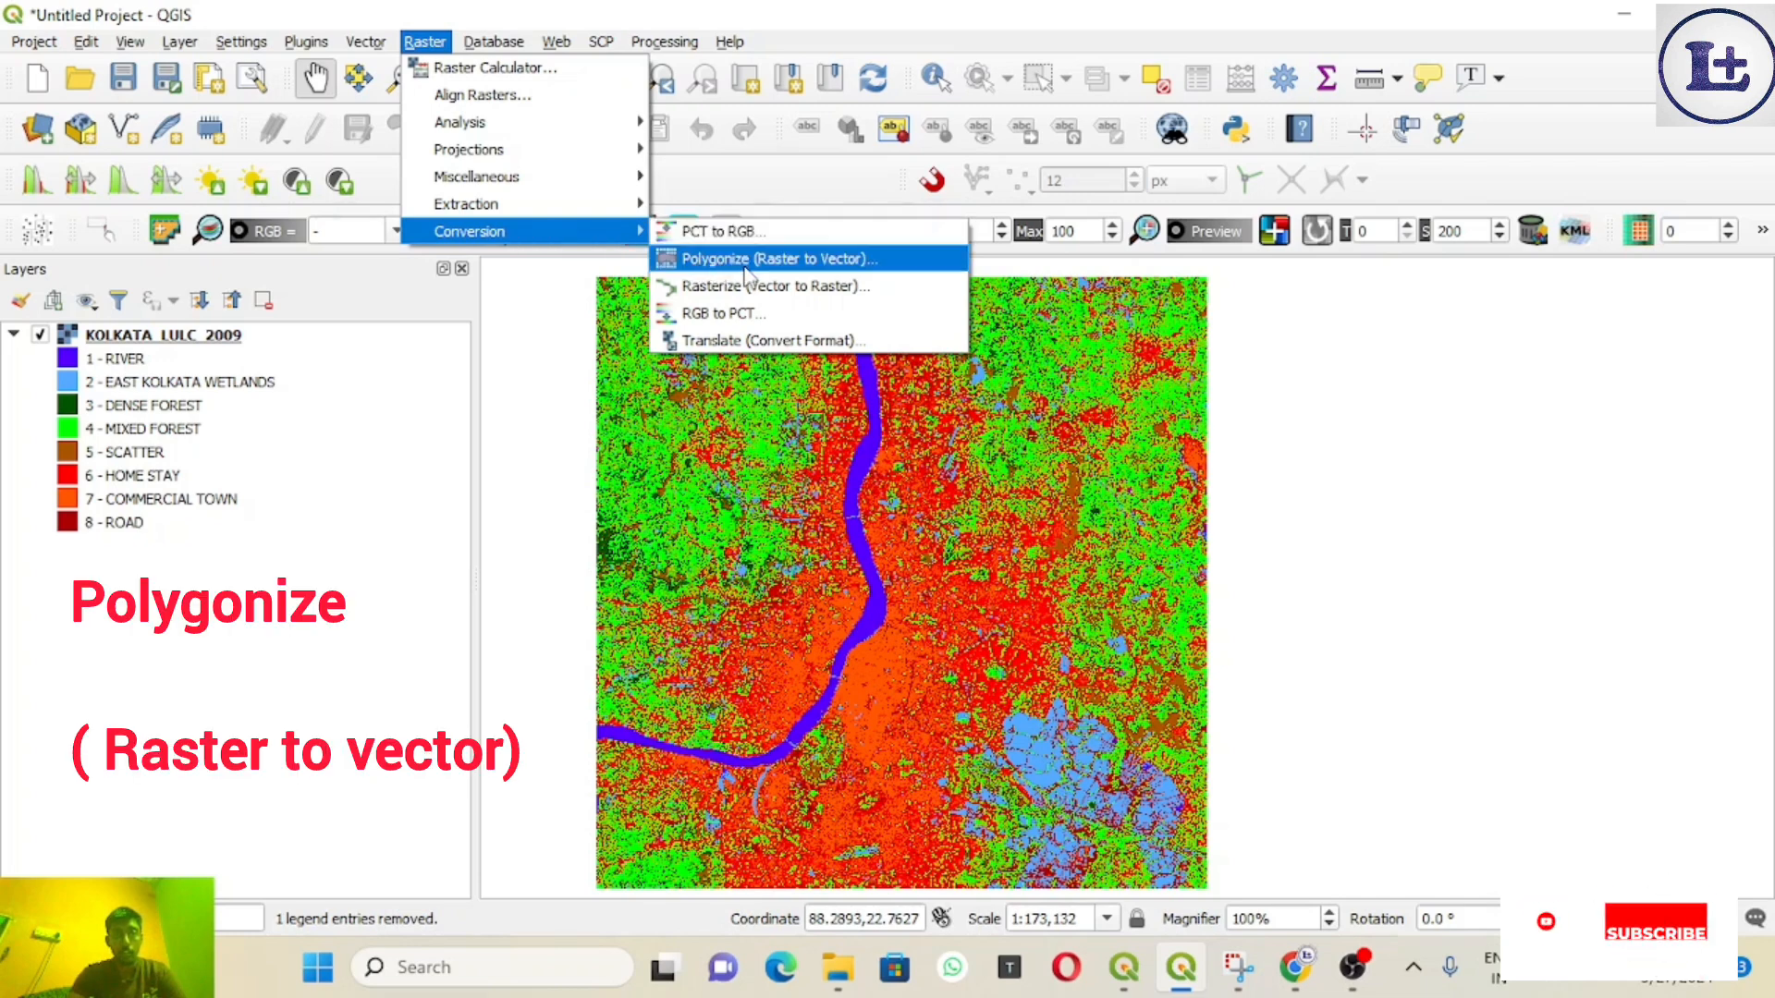
{"action": "left_click", "coordinate": [842, 266]}
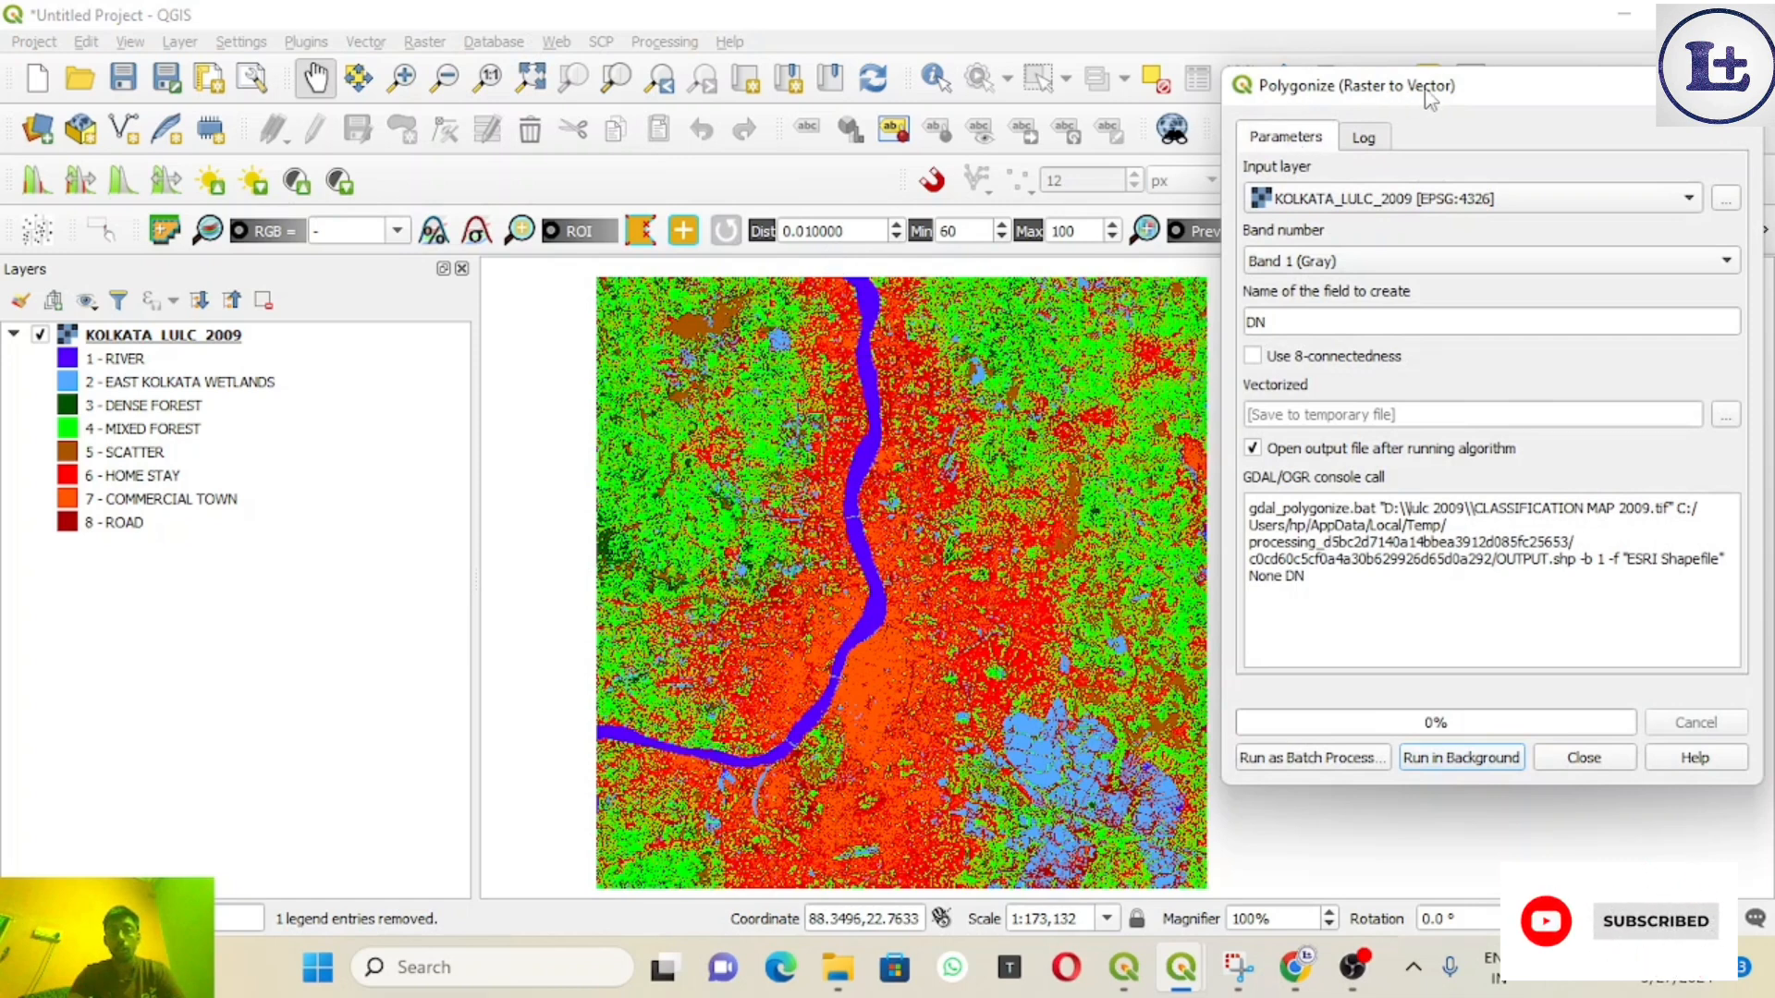
{"action": "left_click_drag", "start_coordinate": [1502, 94], "coordinate": [1471, 79]}
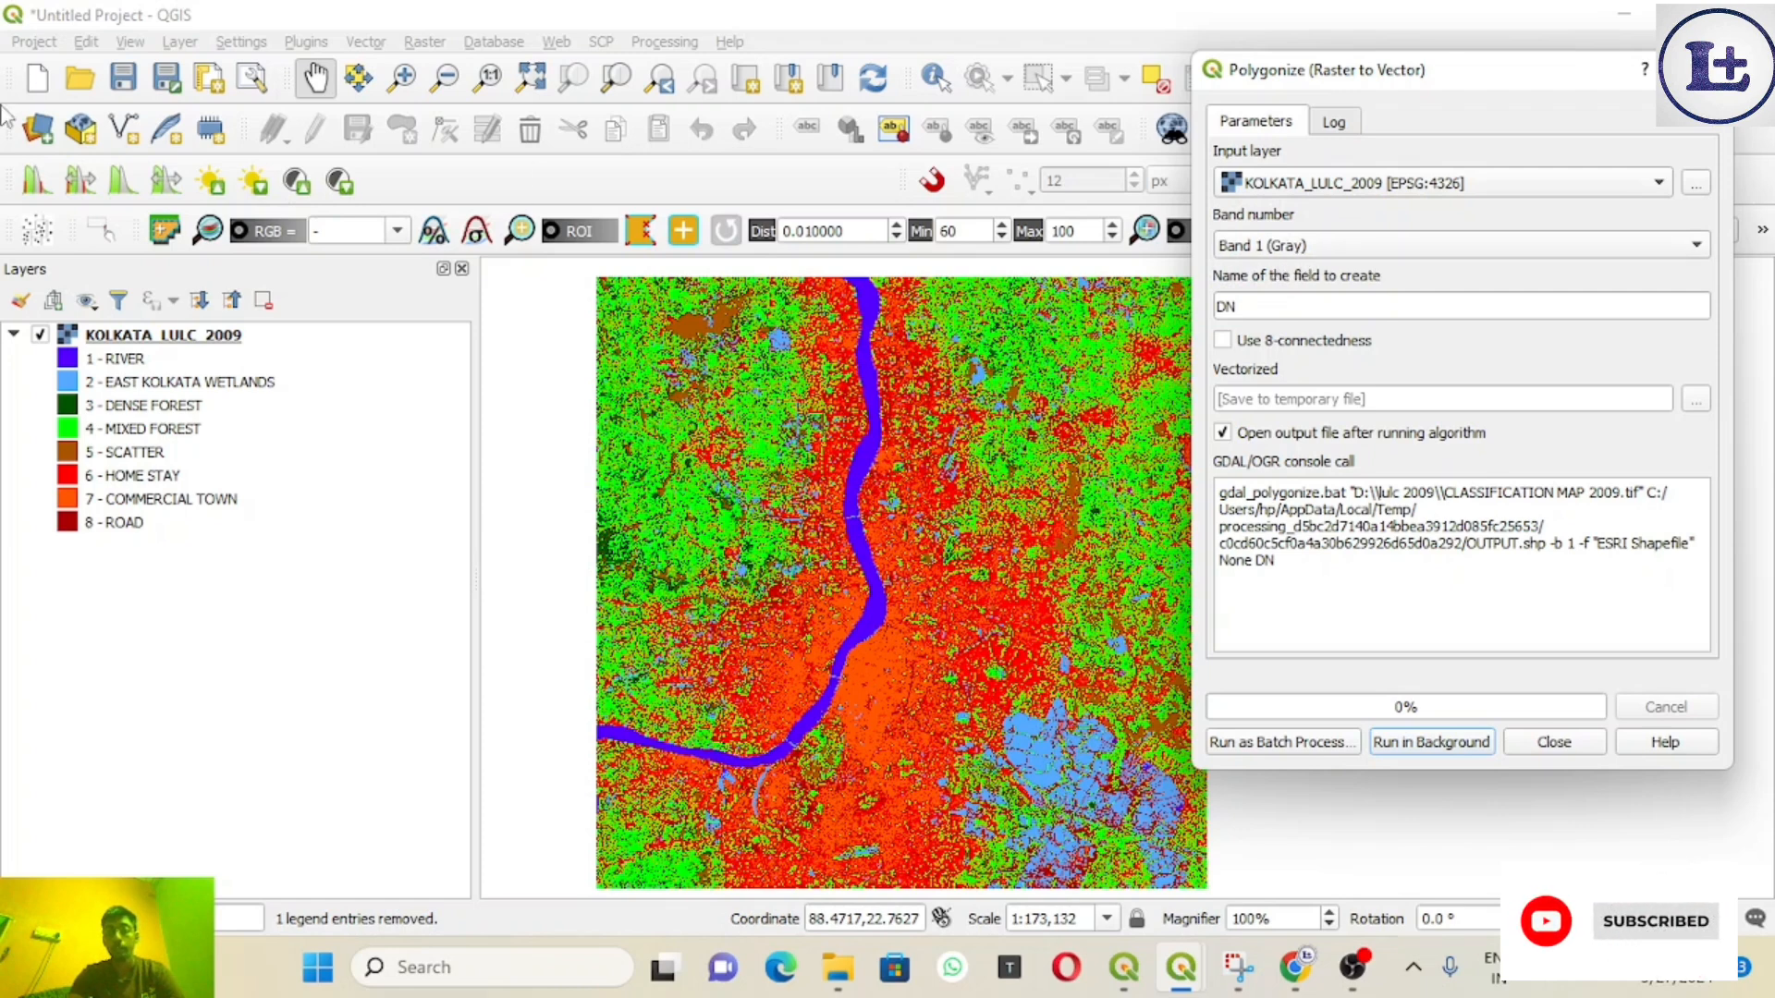
{"action": "left_click", "coordinate": [1699, 252]}
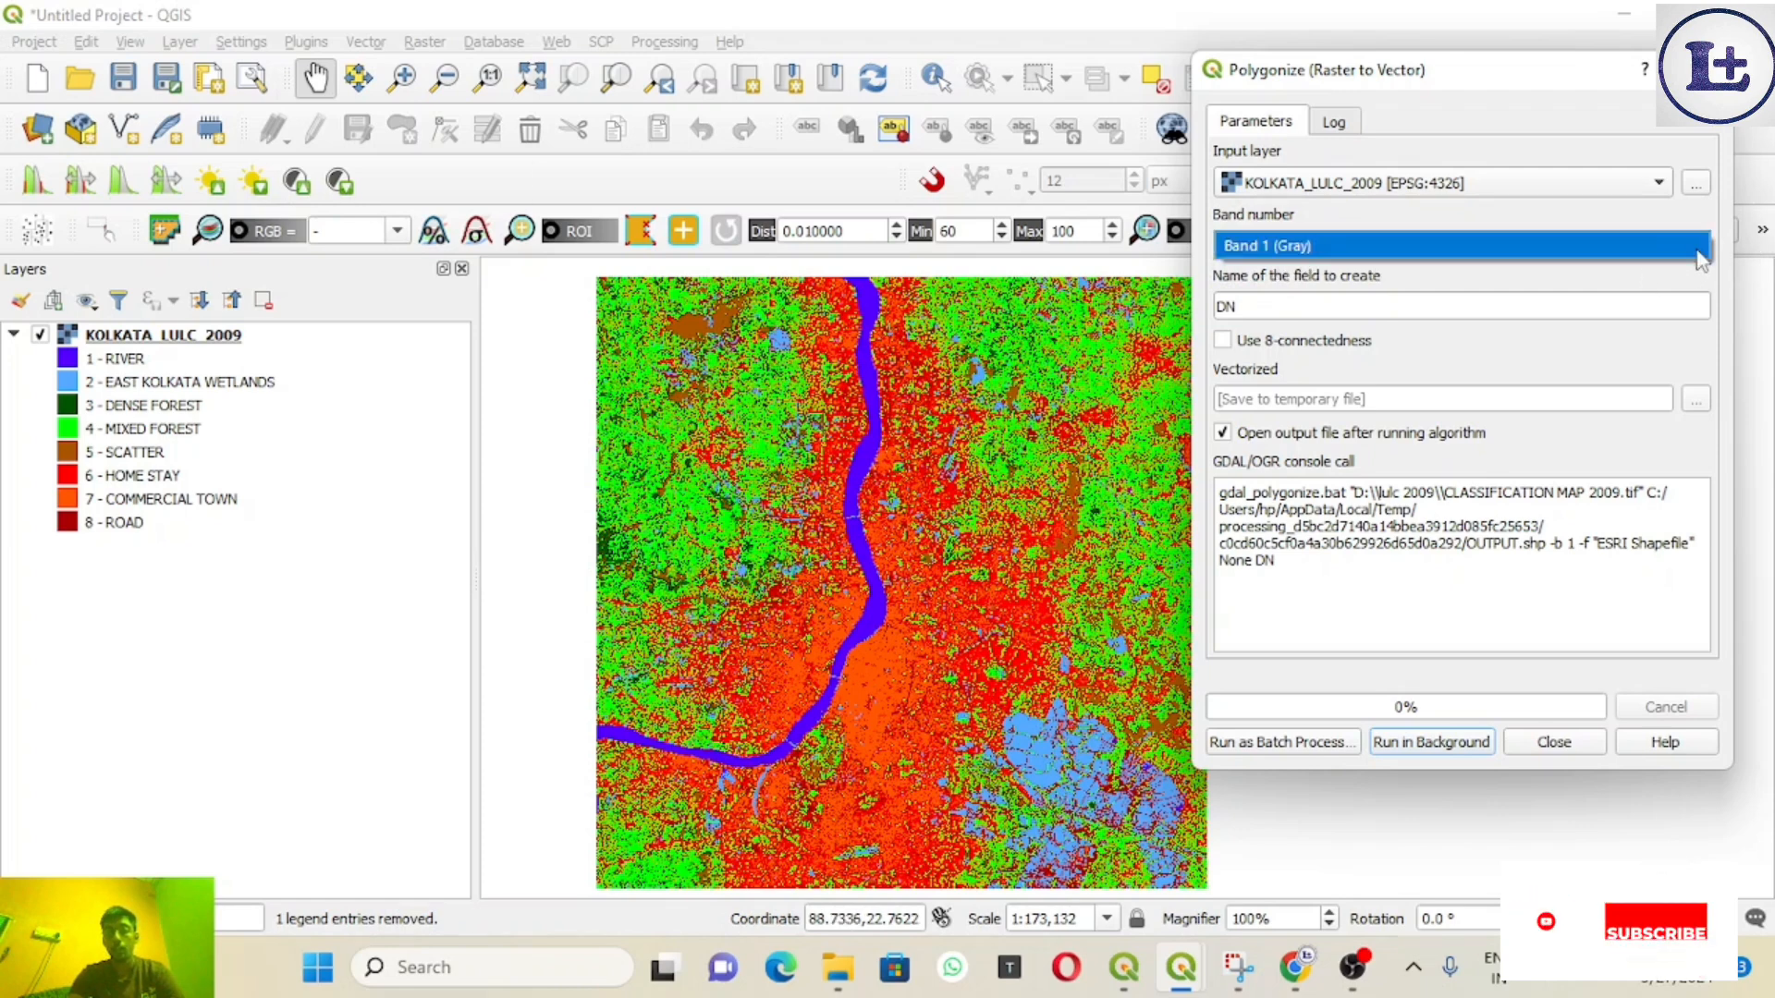
{"action": "left_click", "coordinate": [1701, 257]}
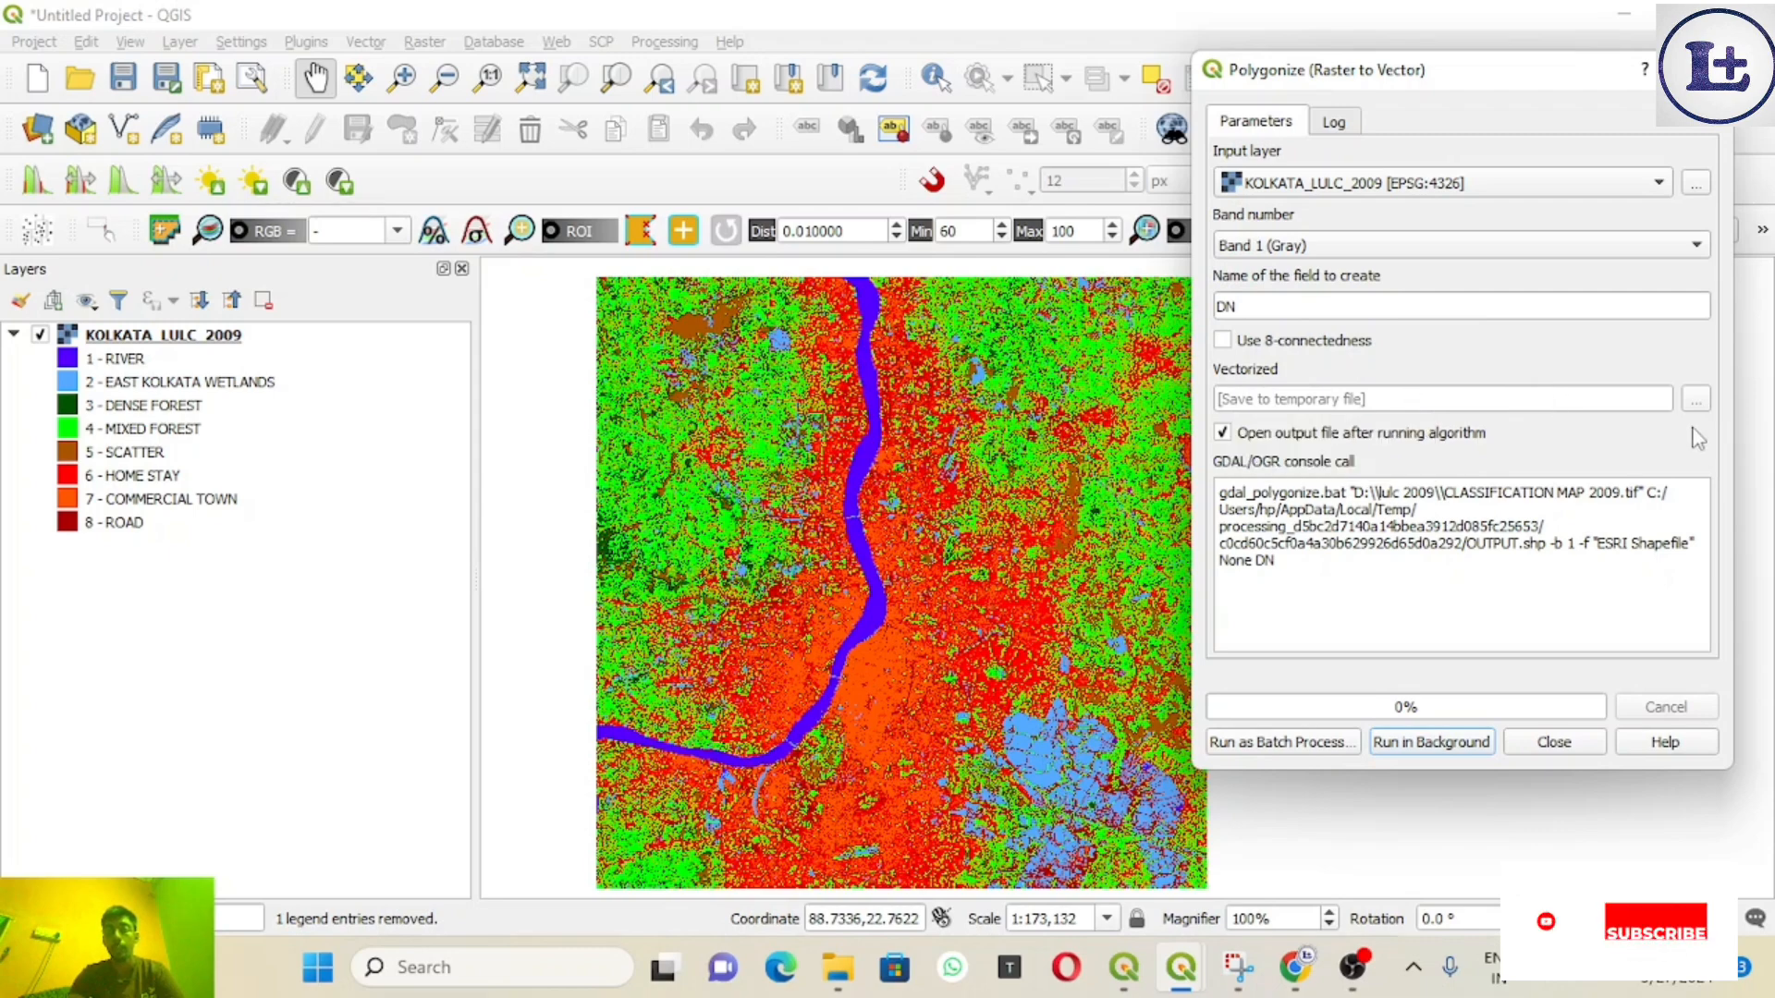
Step: Choose to save the vectorized output to a file and browse to the lulc 2009 folder on drive D
{"action": "left_click", "coordinate": [1695, 399]}
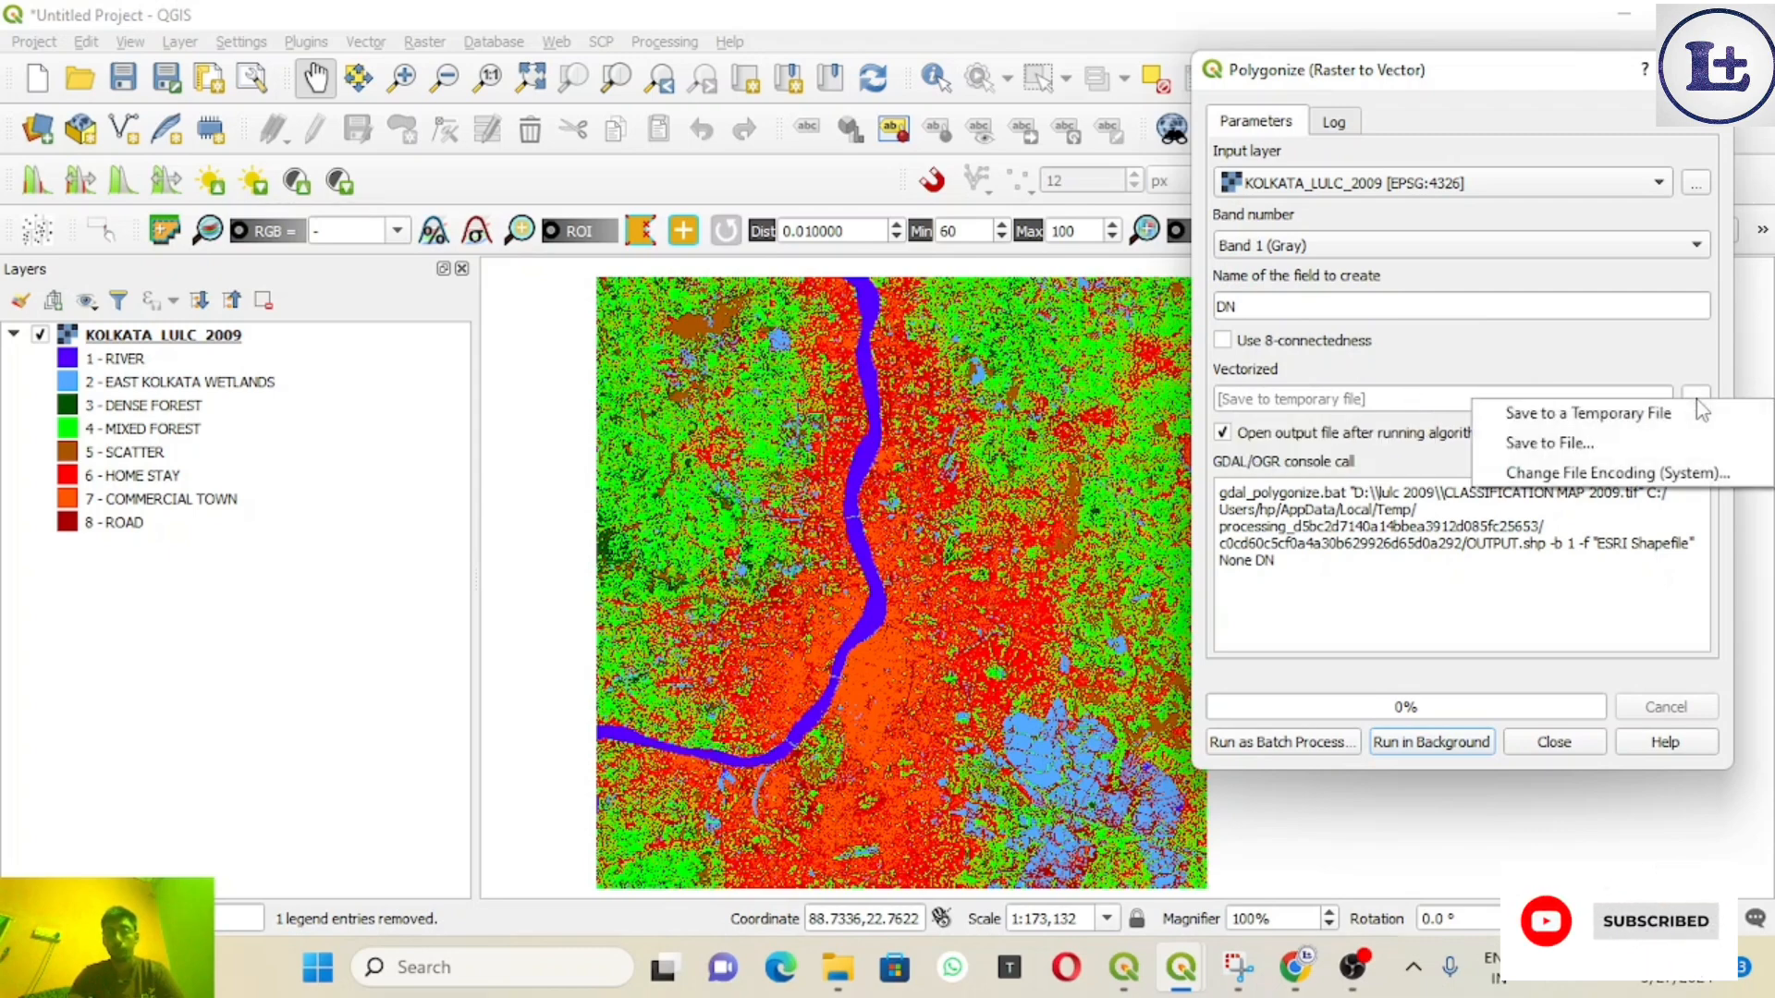
{"action": "left_click", "coordinate": [1649, 446]}
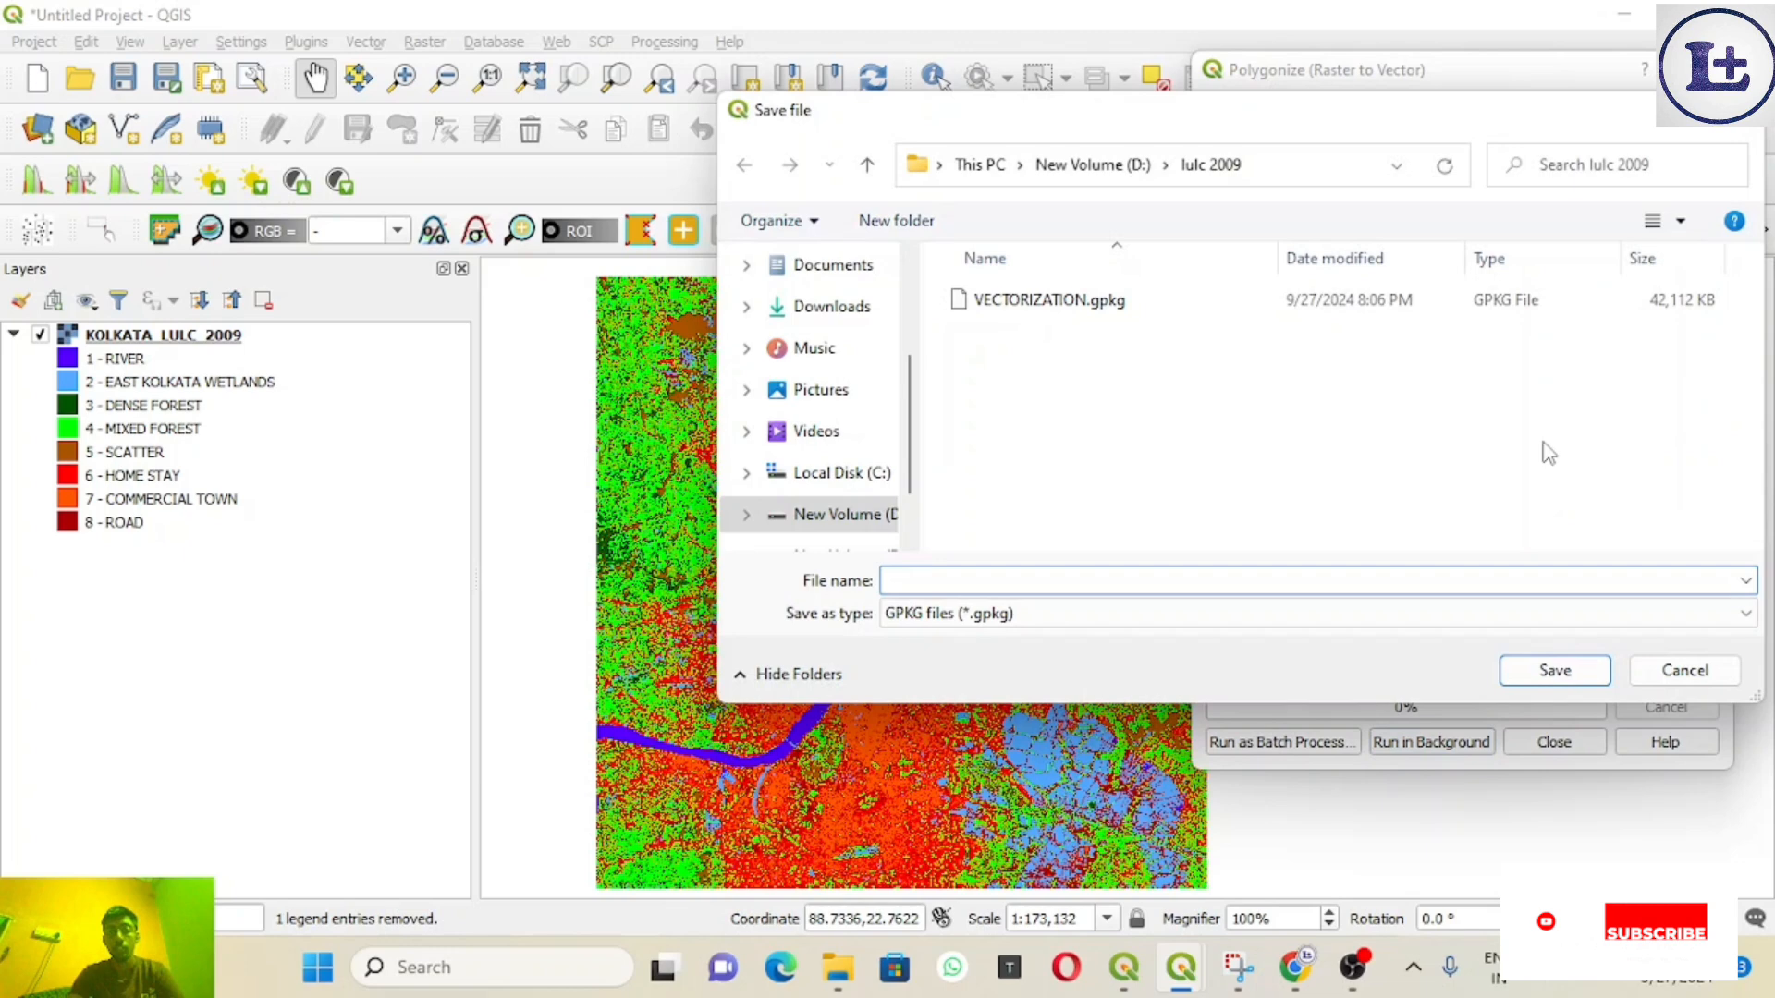
{"action": "left_click", "coordinate": [1097, 167]}
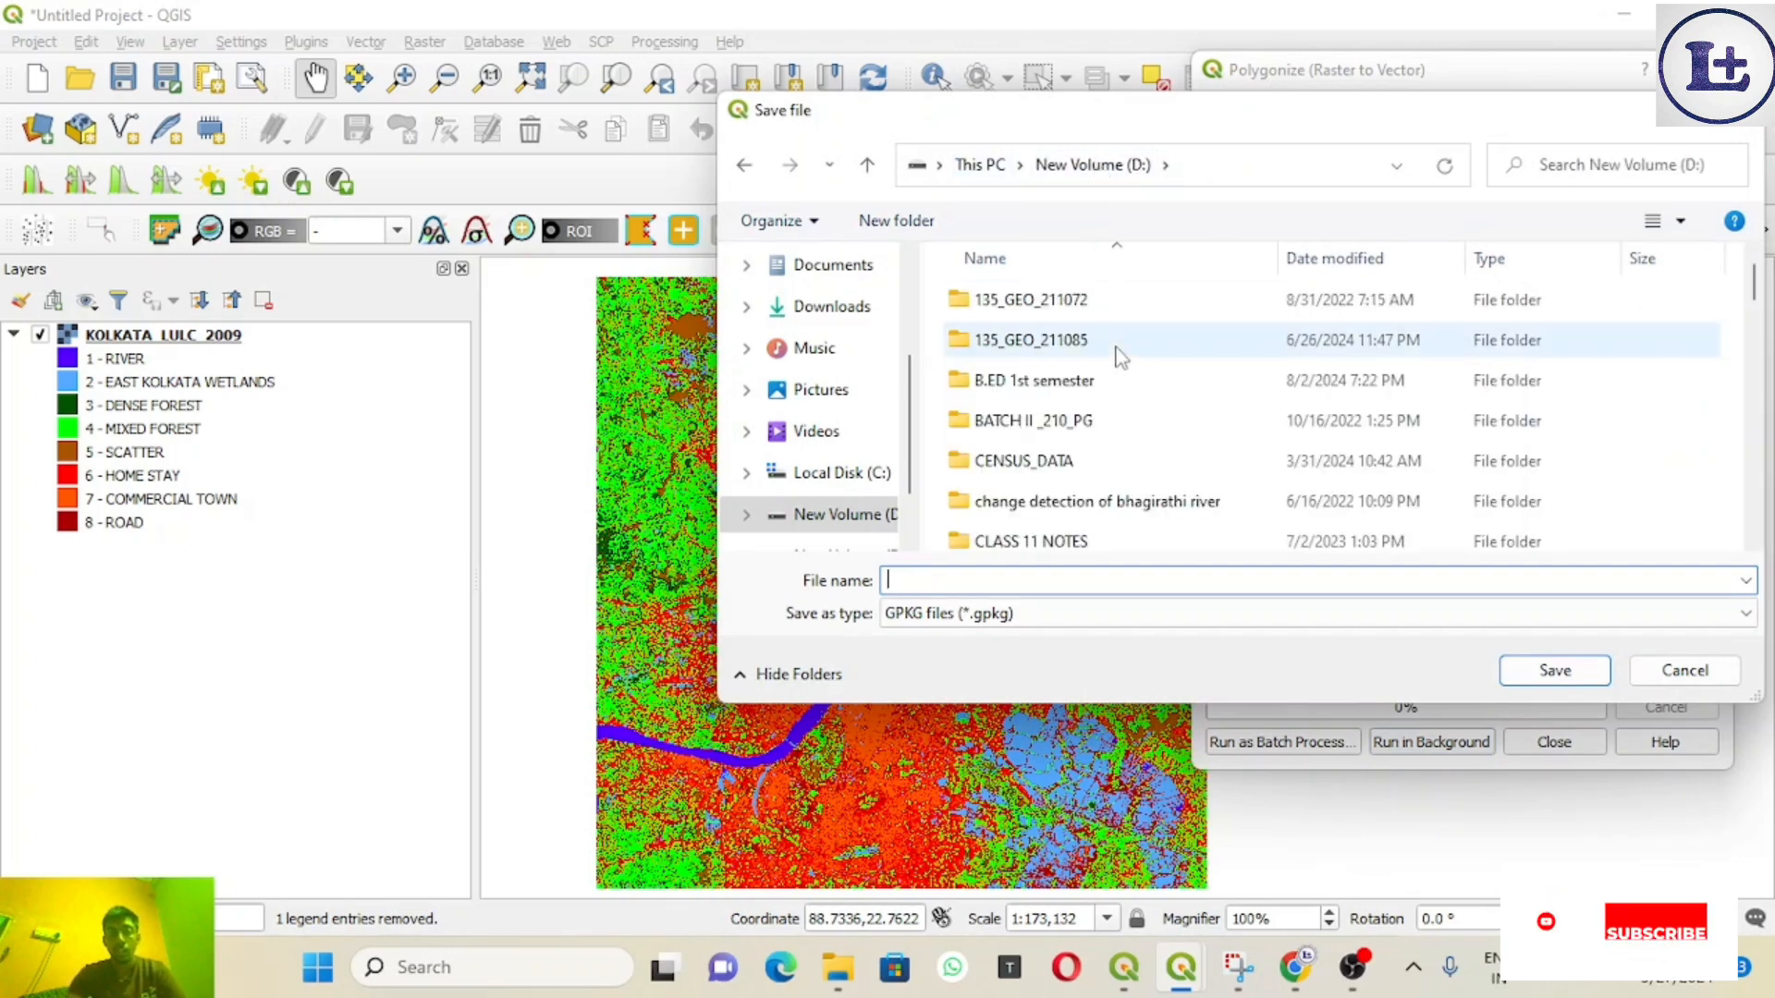
{"action": "scroll", "coordinate": [1078, 416], "scroll_direction": "down", "scroll_amount": 1}
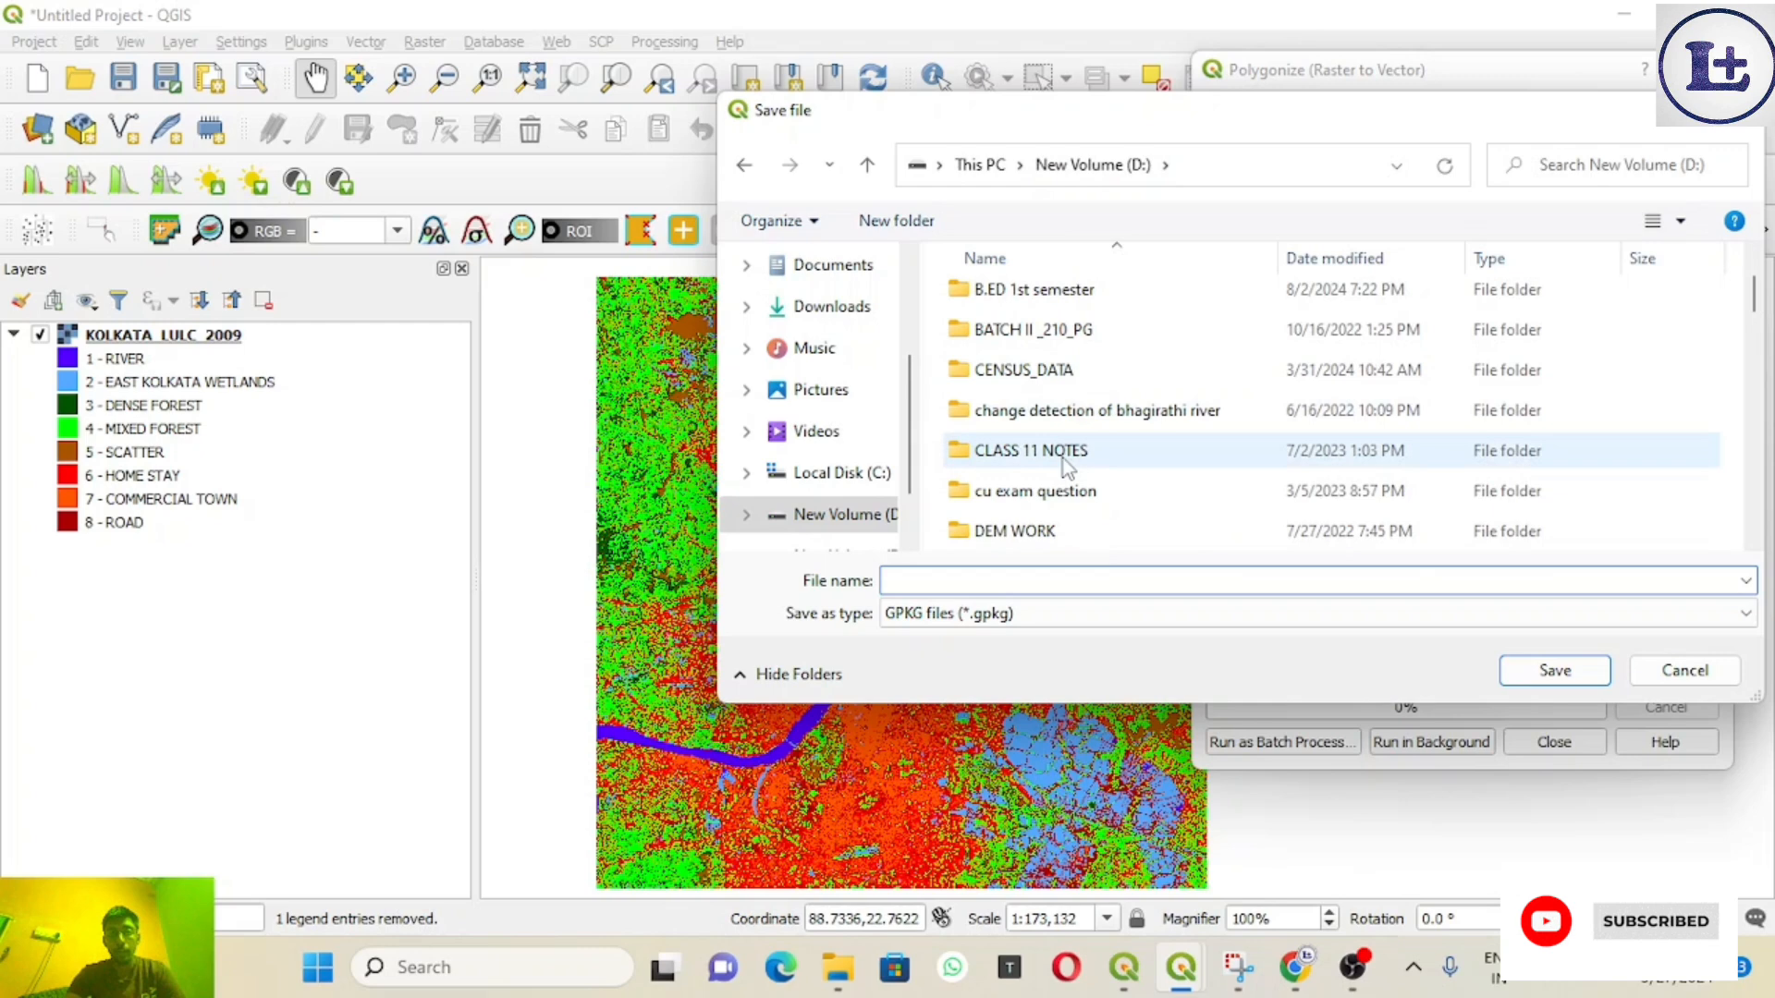
{"action": "scroll", "coordinate": [1063, 465], "scroll_direction": "down", "scroll_amount": 3}
{"action": "scroll", "coordinate": [1063, 465], "scroll_direction": "down", "scroll_amount": 4}
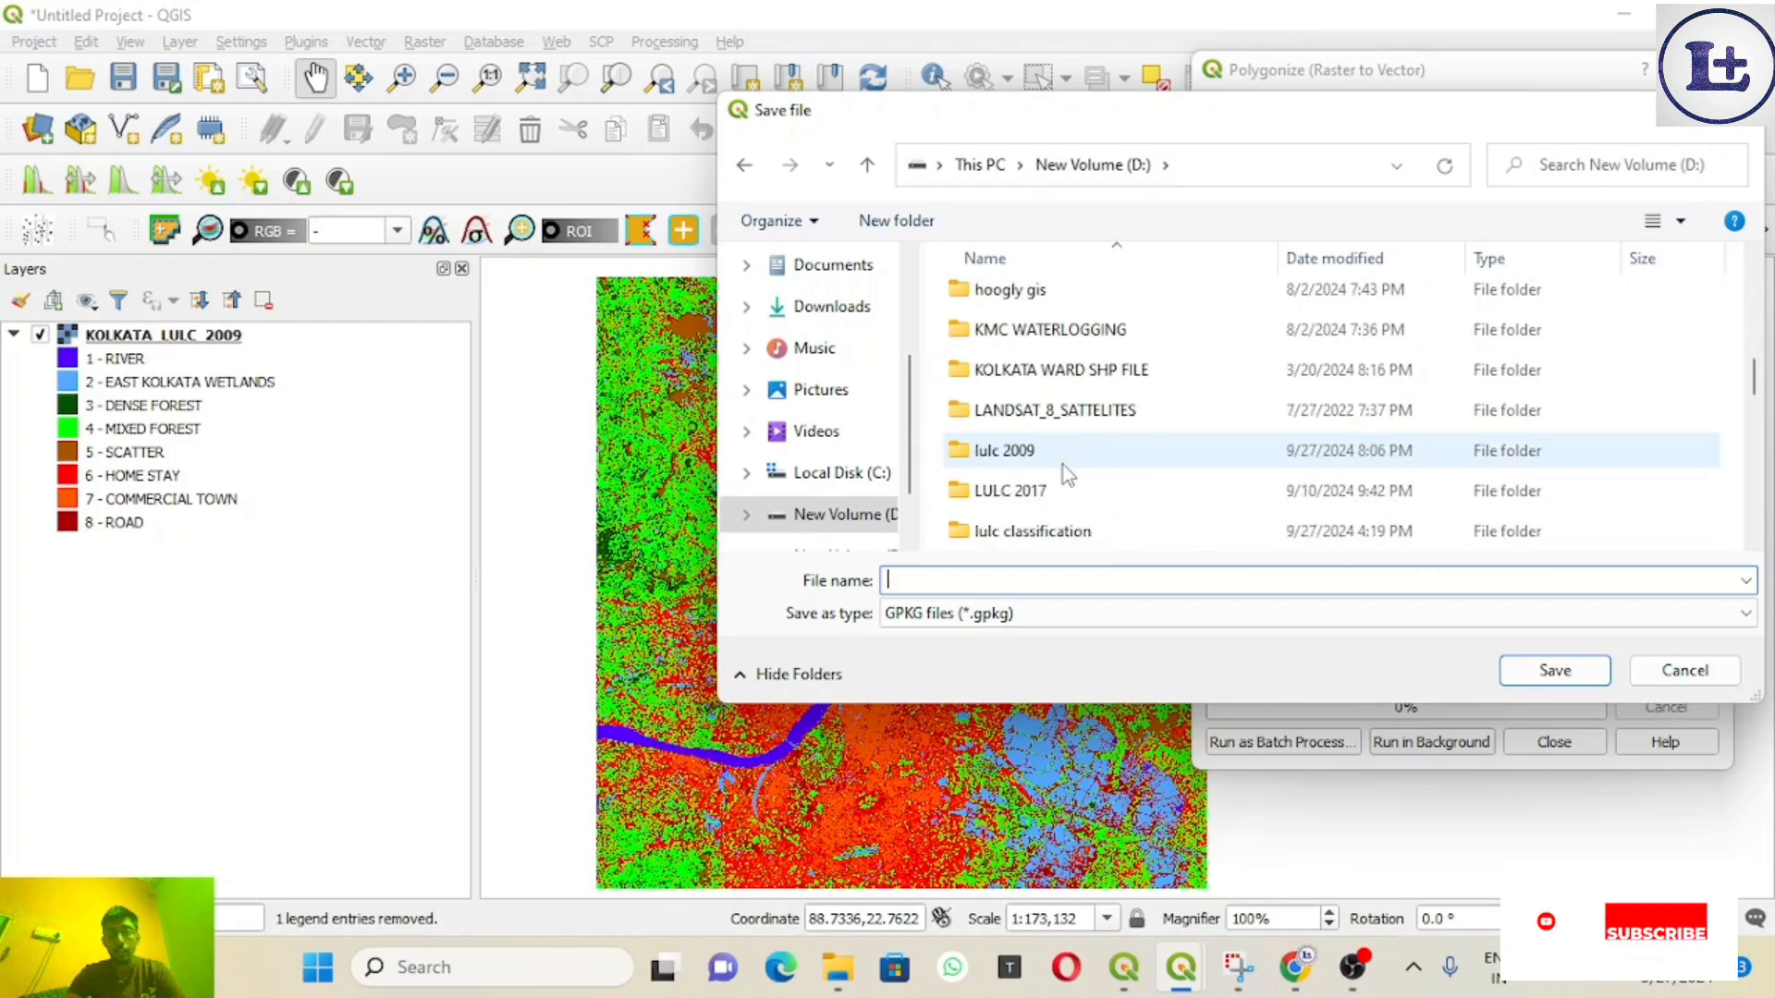
{"action": "scroll", "coordinate": [1063, 464], "scroll_direction": "up", "scroll_amount": 1}
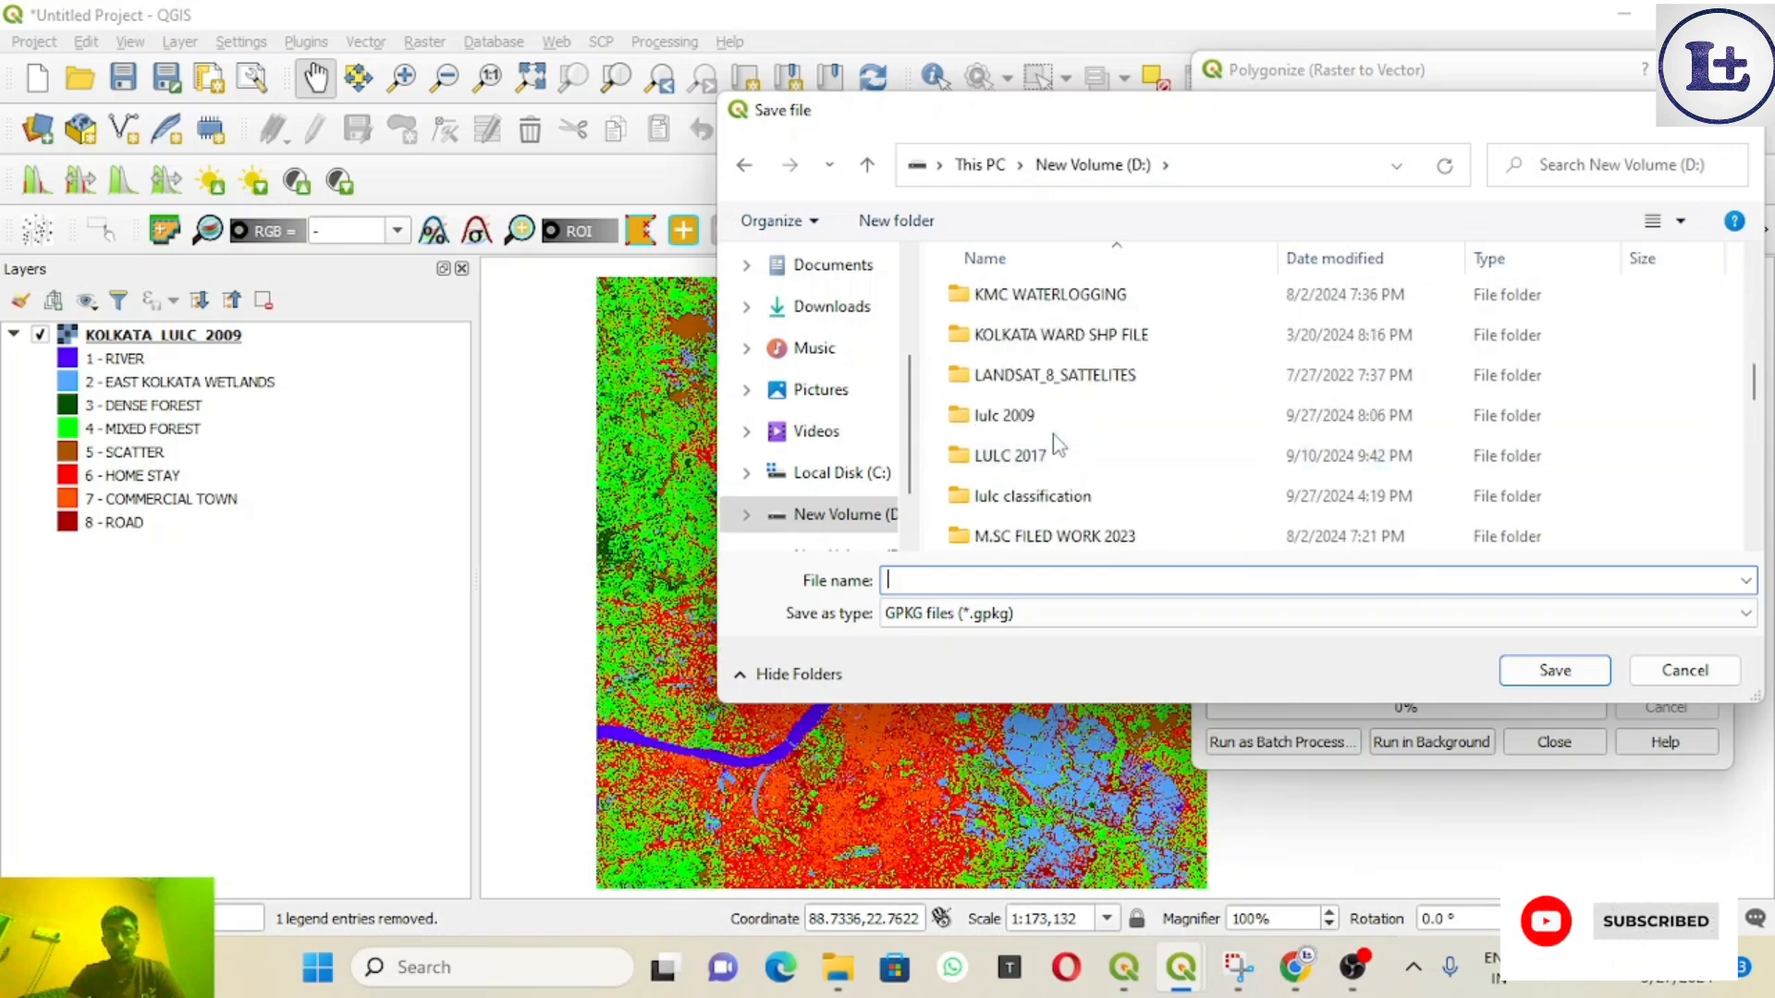
{"action": "double_click", "coordinate": [1050, 421]}
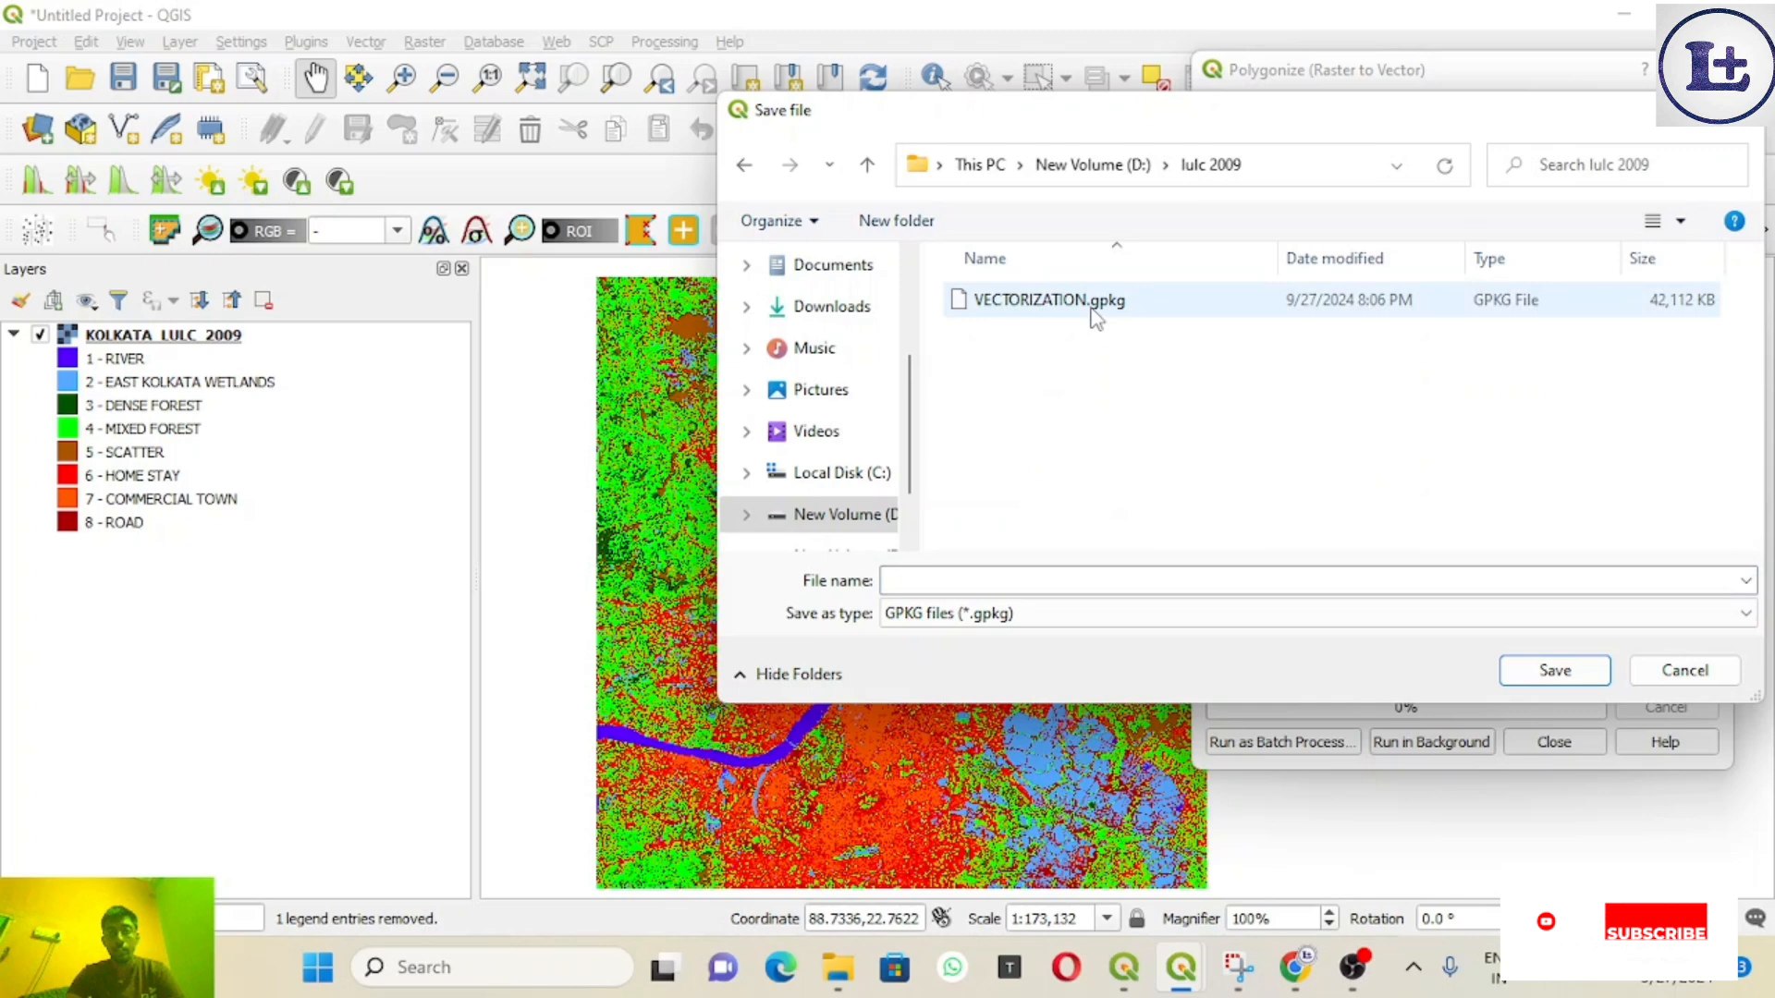
Step: Save the vectorized output as POLYGONIZED in GPKG format and run the raster-to-vector conversion in the background
{"action": "left_click", "coordinate": [970, 585]}
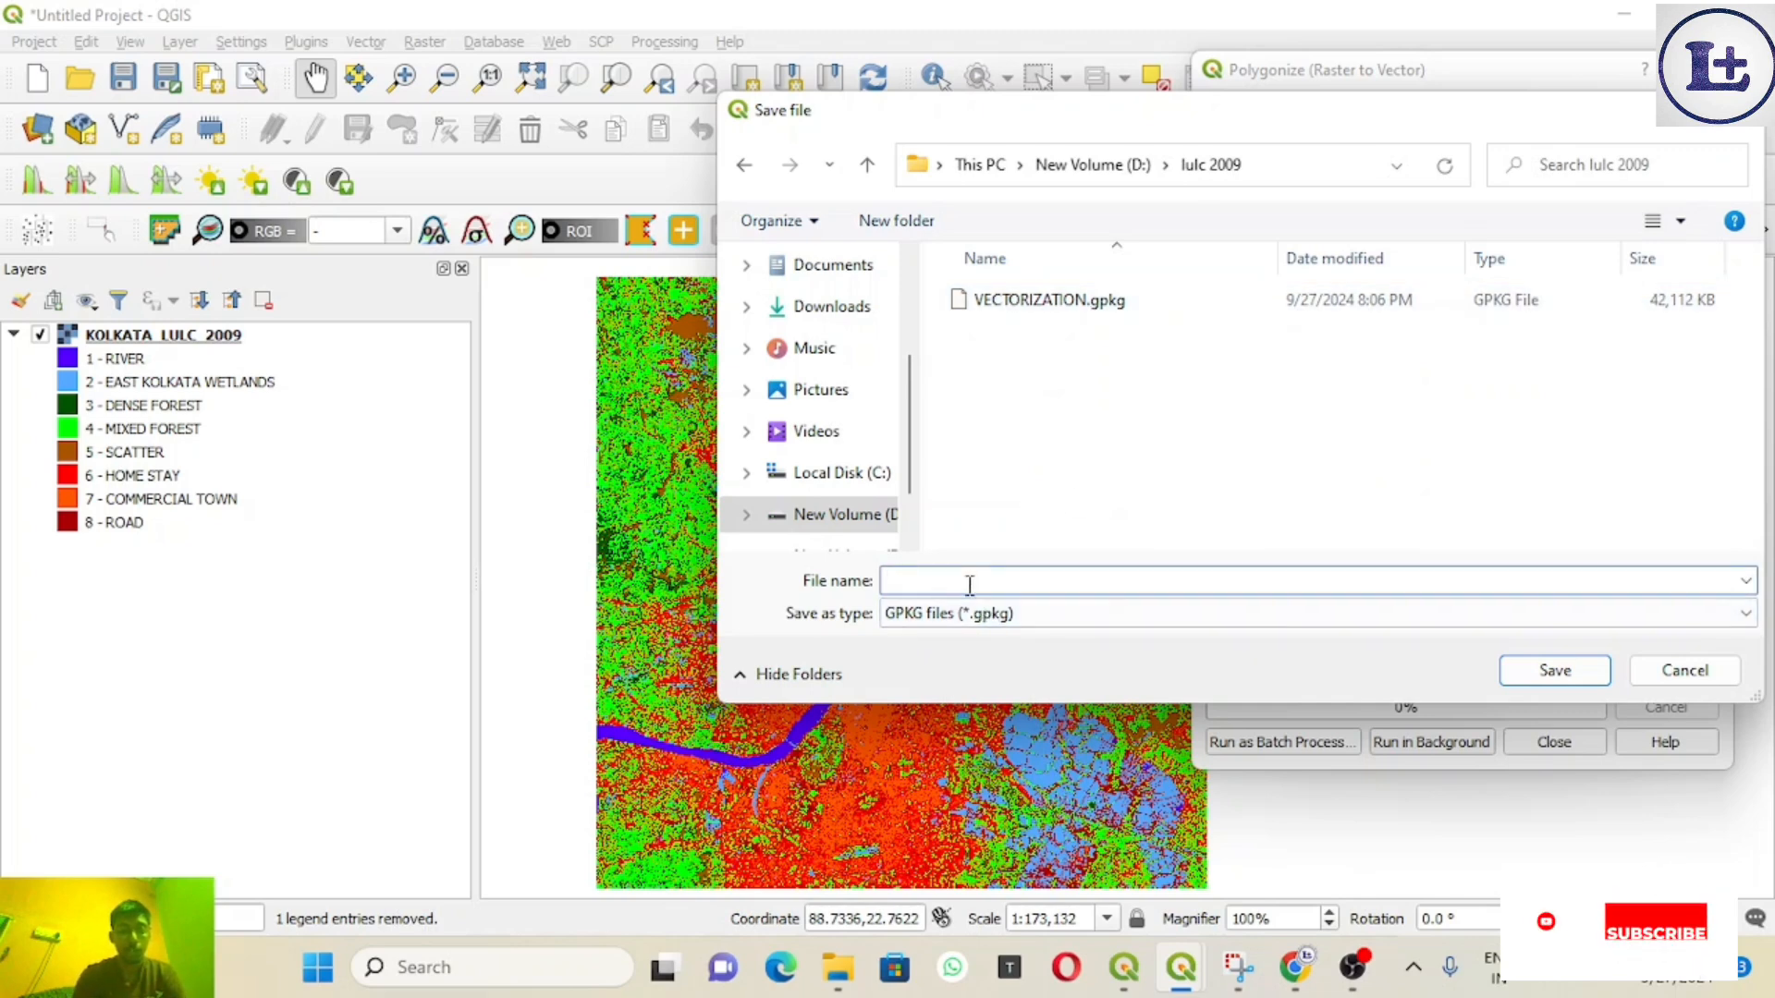
{"action": "type", "text": "POLYGONIZE"}
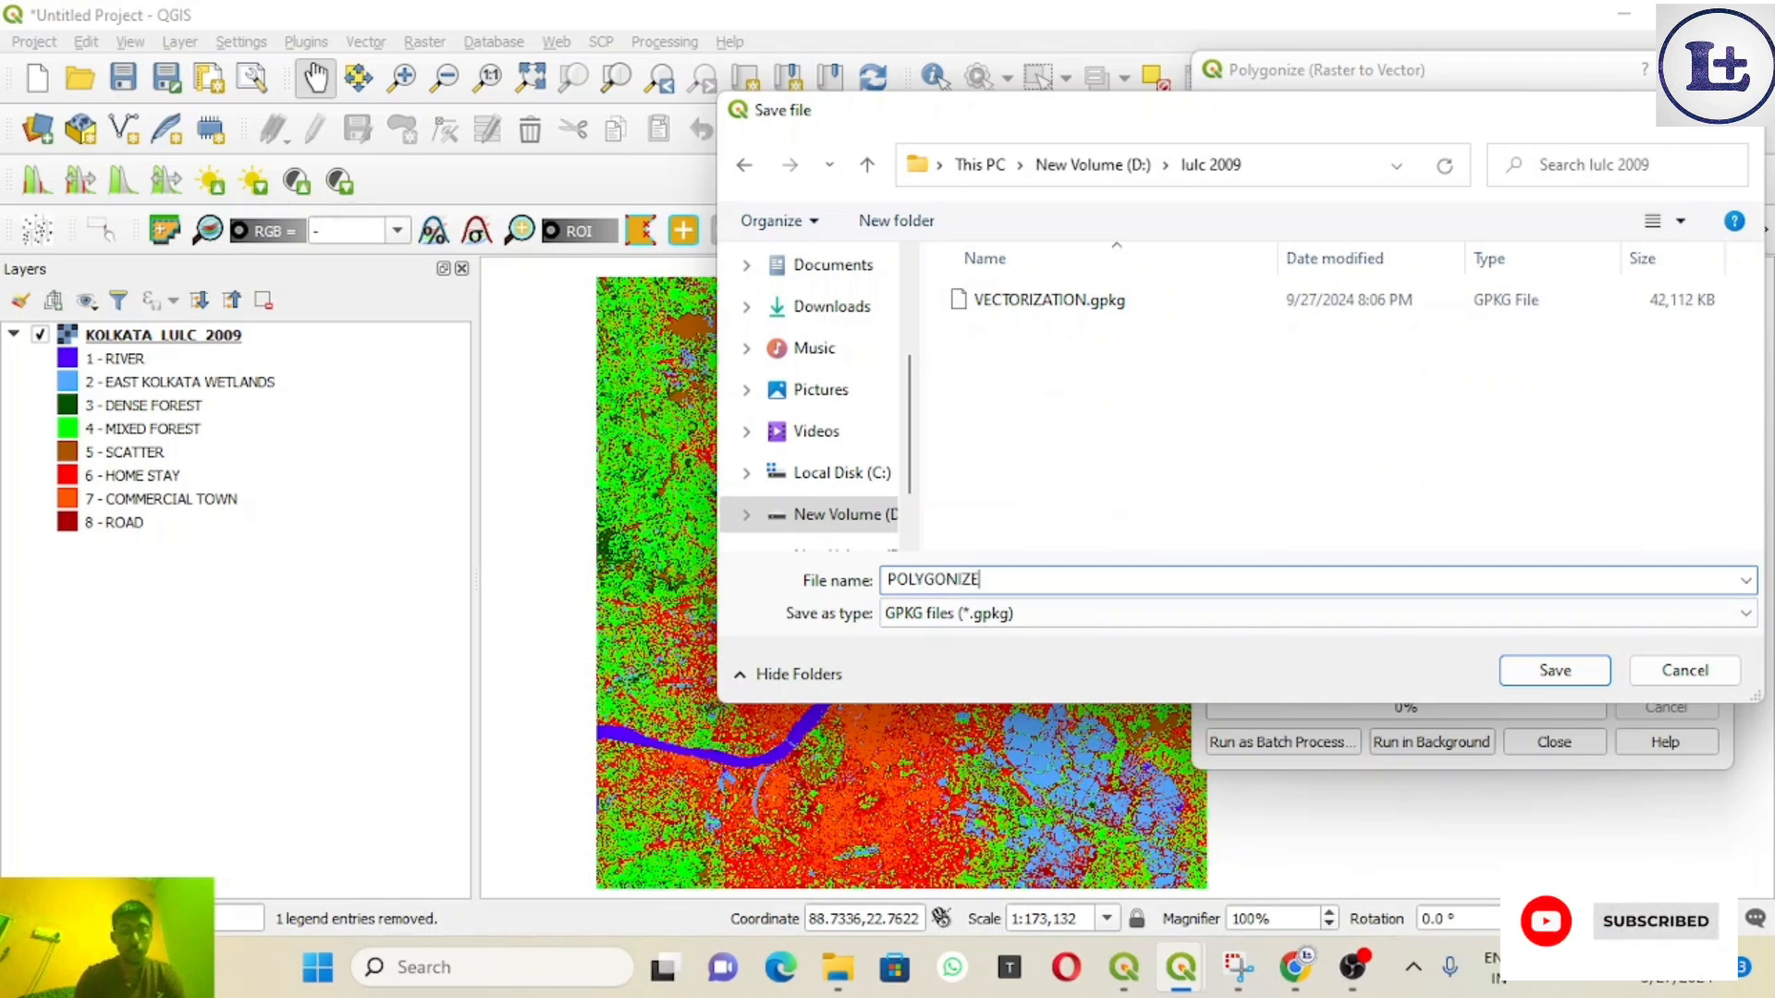
{"action": "type", "text": "D"}
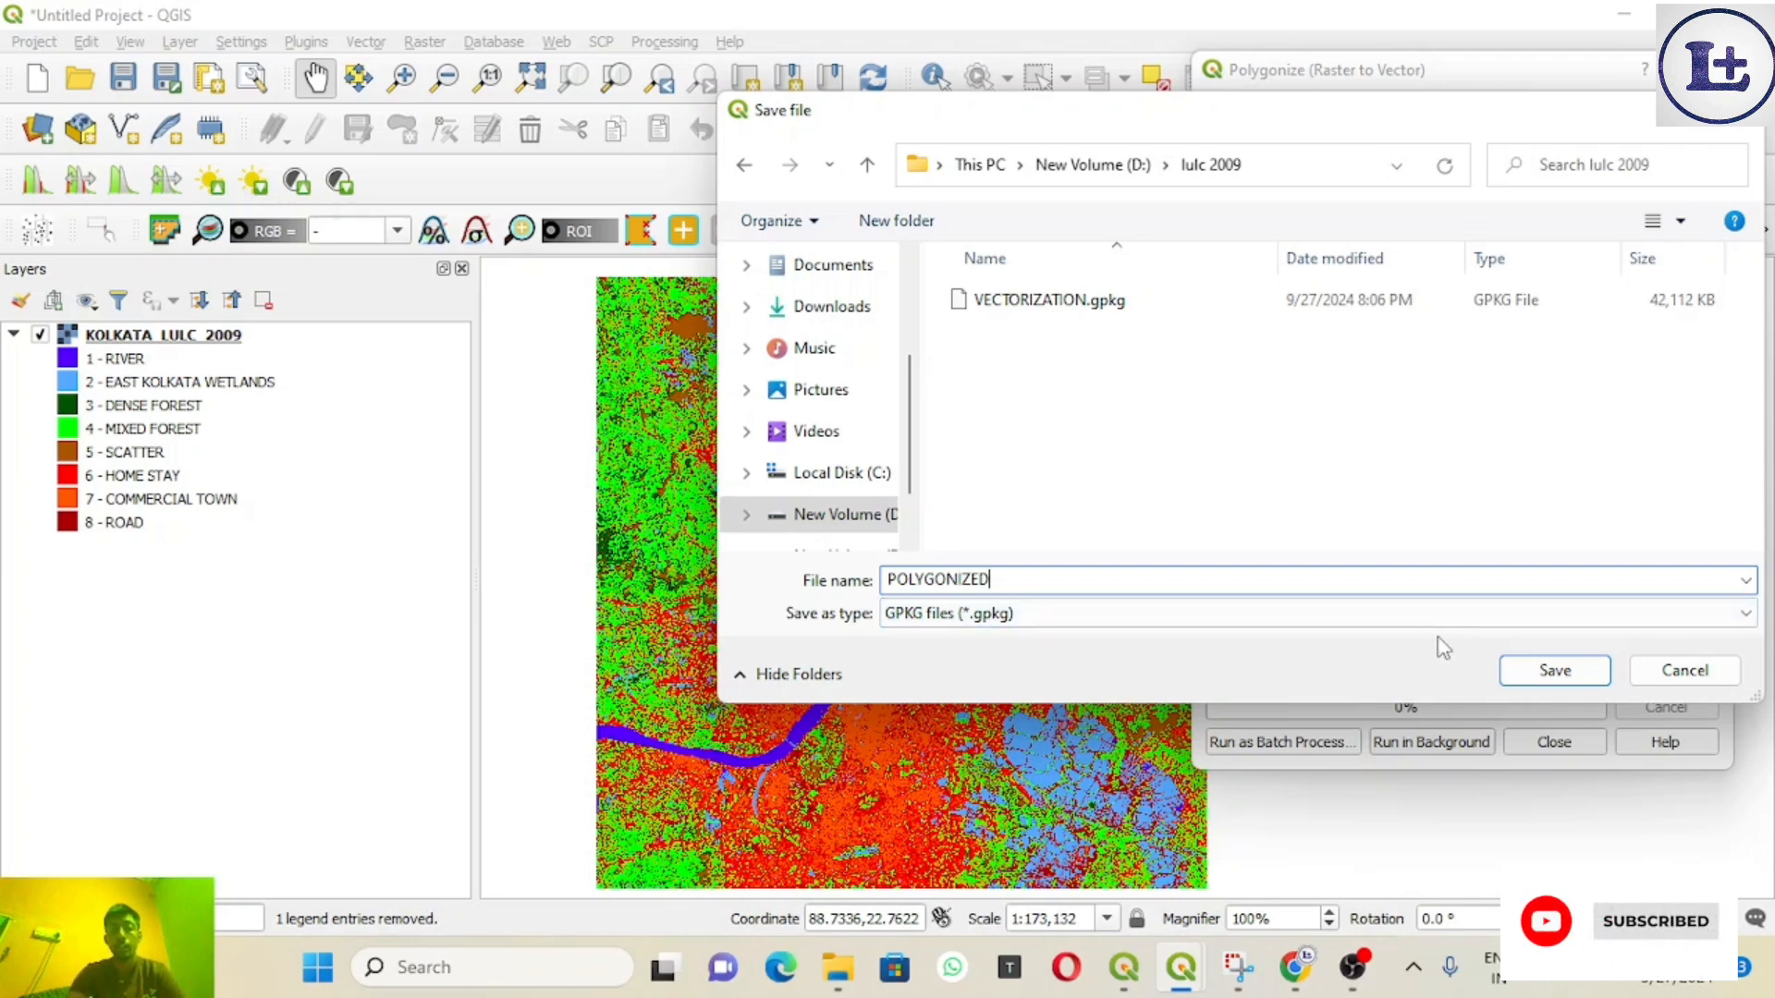
{"action": "left_click", "coordinate": [1521, 675]}
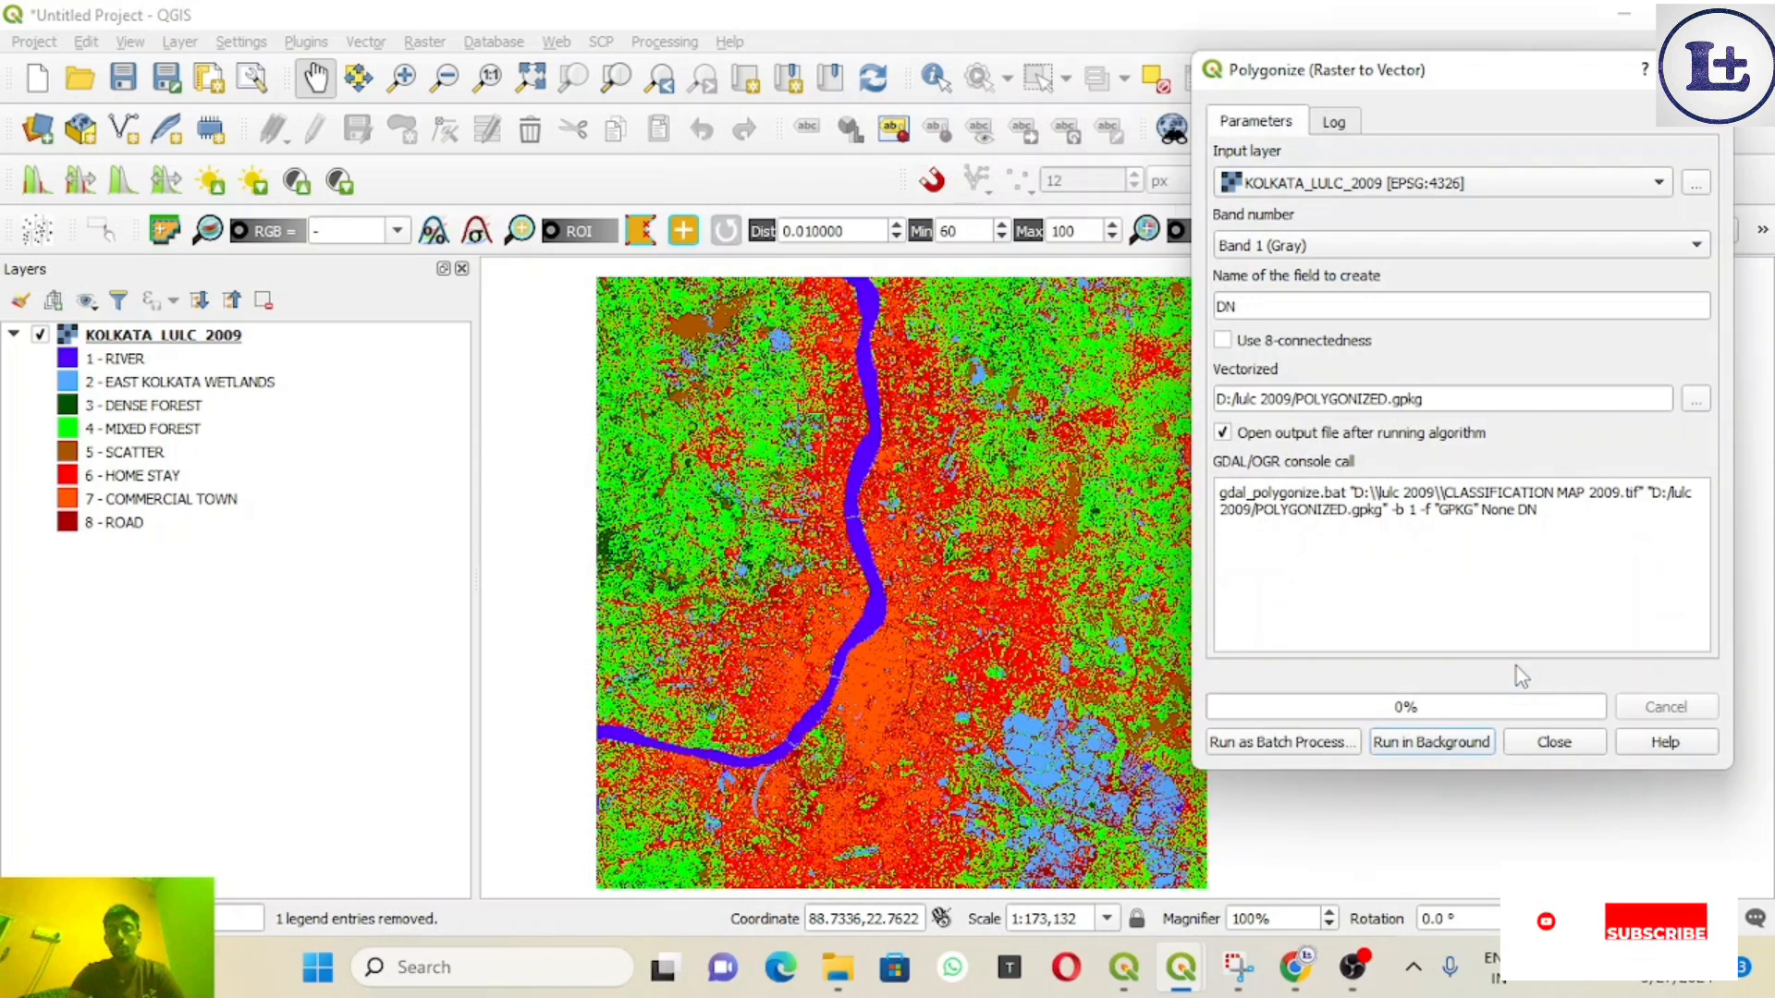
{"action": "left_click", "coordinate": [1464, 747]}
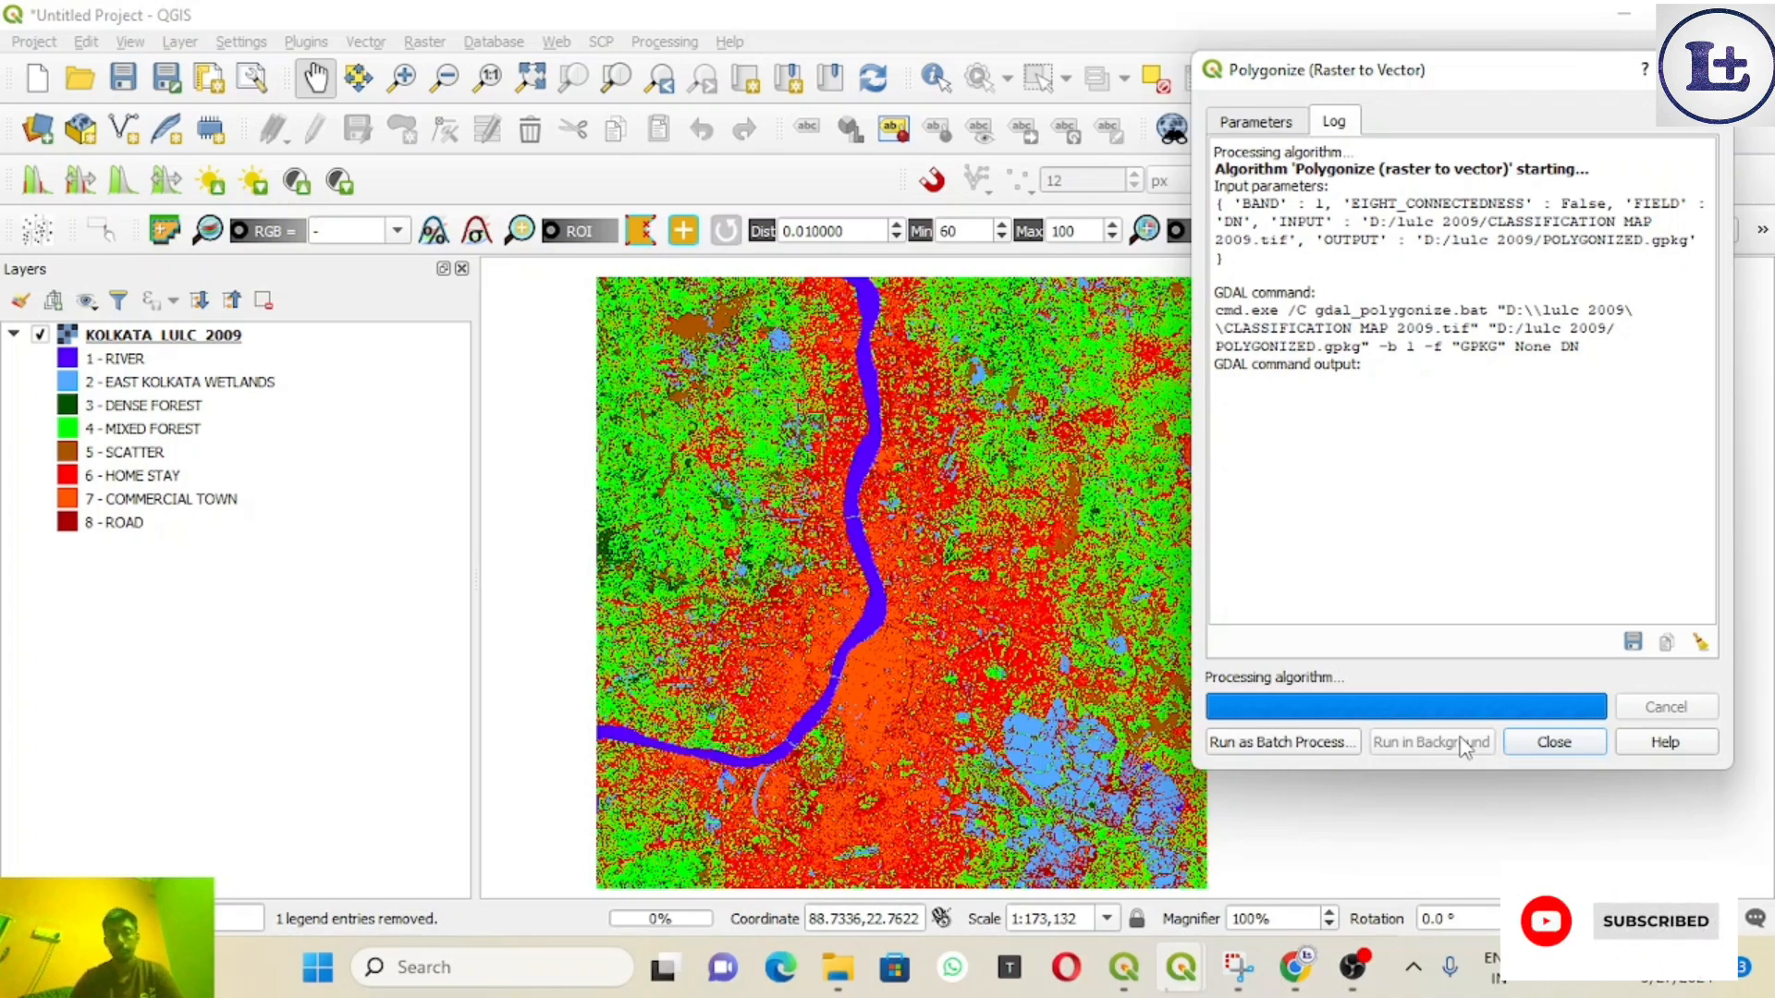
{"action": "left_click", "coordinate": [1372, 980]}
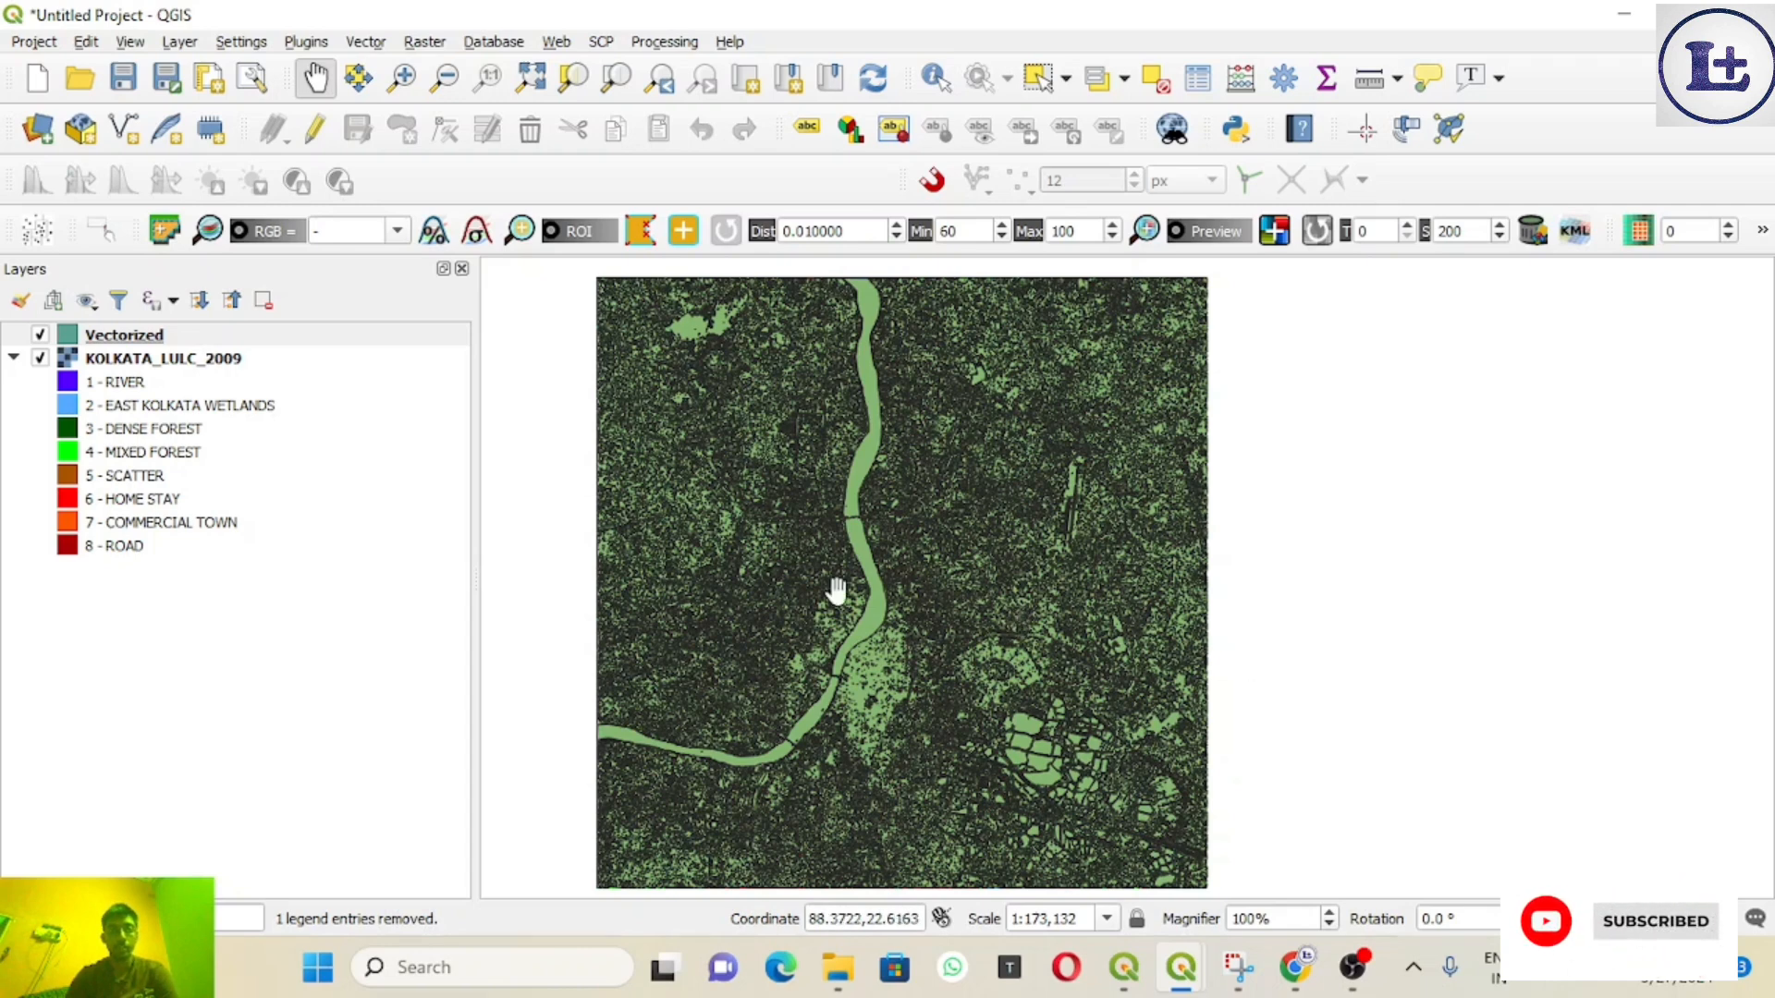
Step: Compare the Vectorized layer with the classified raster beneath it and examine its polygon outlines up close and across the northern area
{"action": "left_click", "coordinate": [40, 335]}
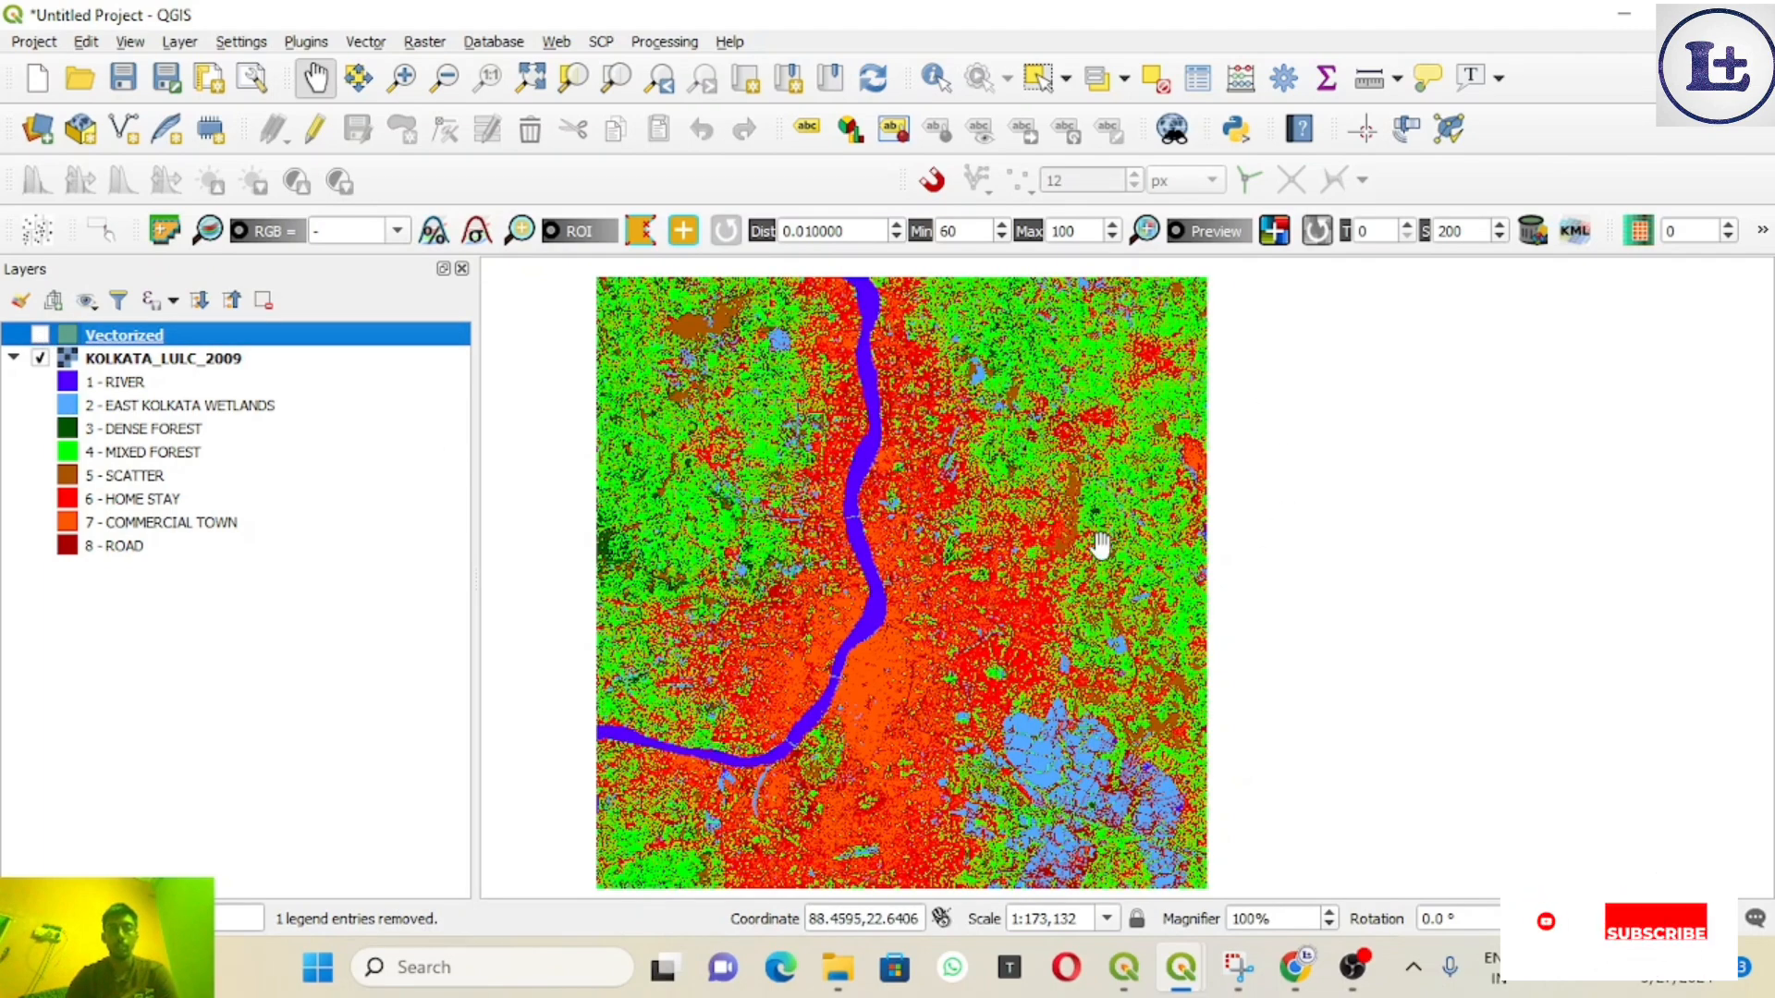
{"action": "left_click", "coordinate": [40, 335]}
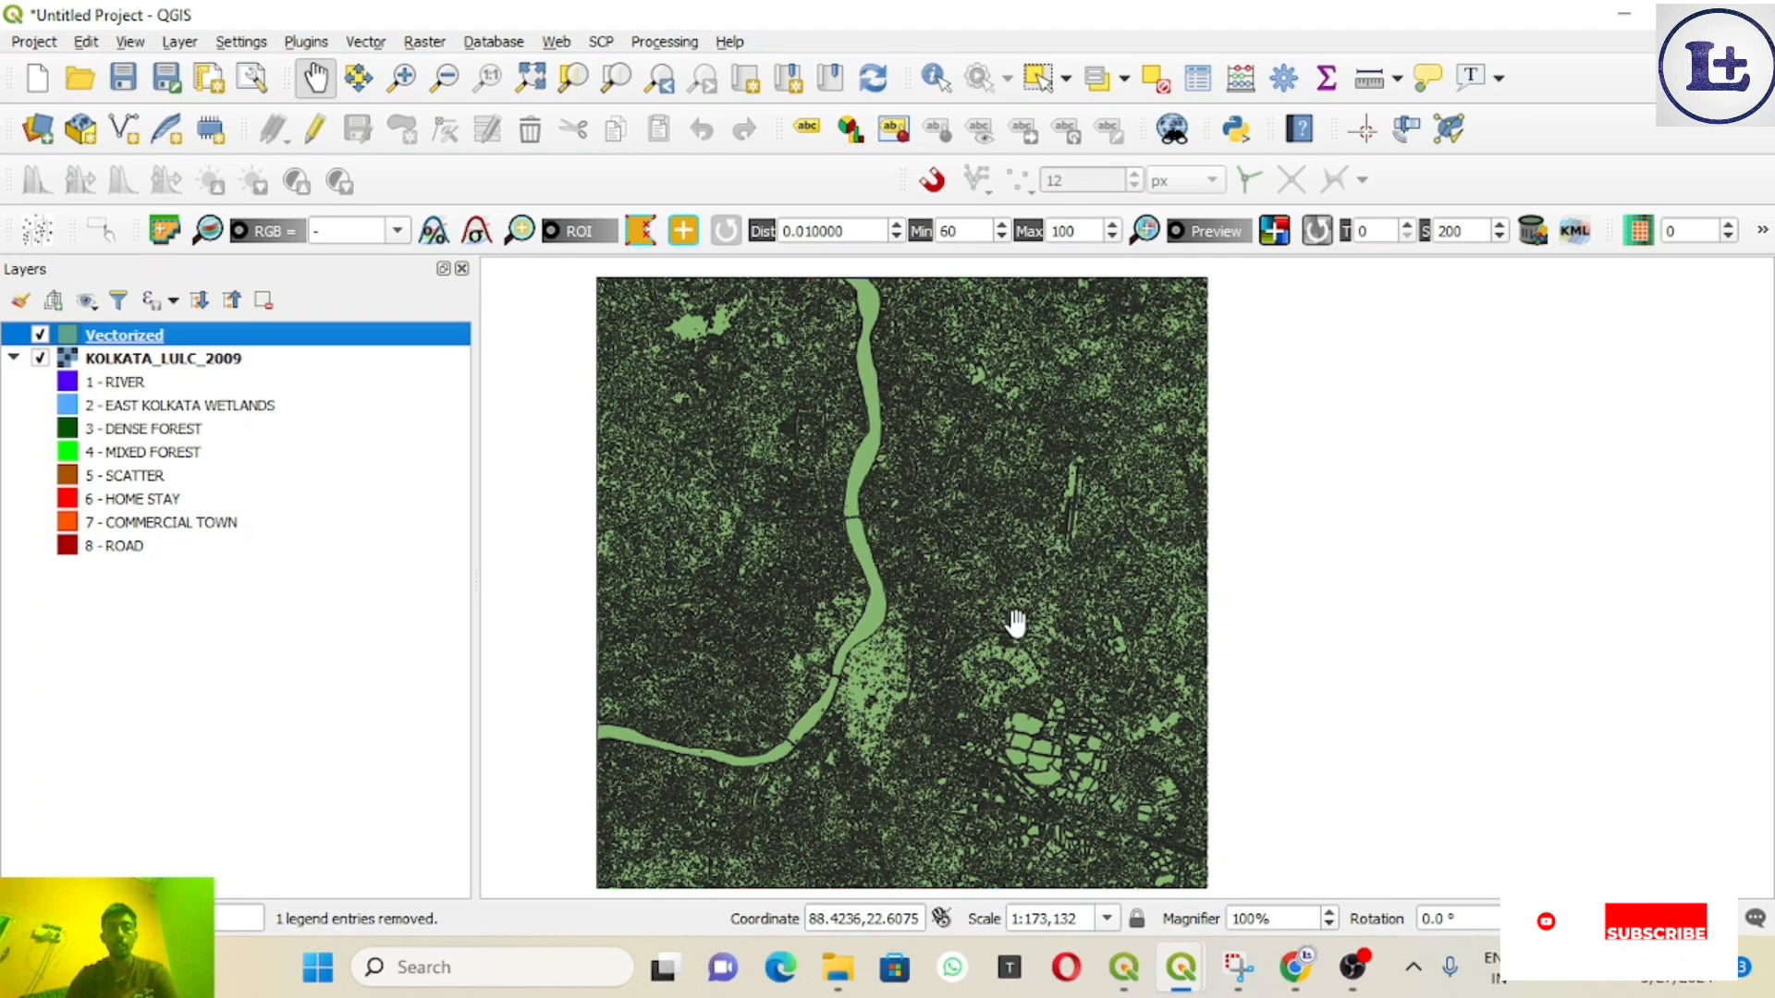
{"action": "scroll", "coordinate": [924, 607], "scroll_direction": "up", "scroll_amount": 2}
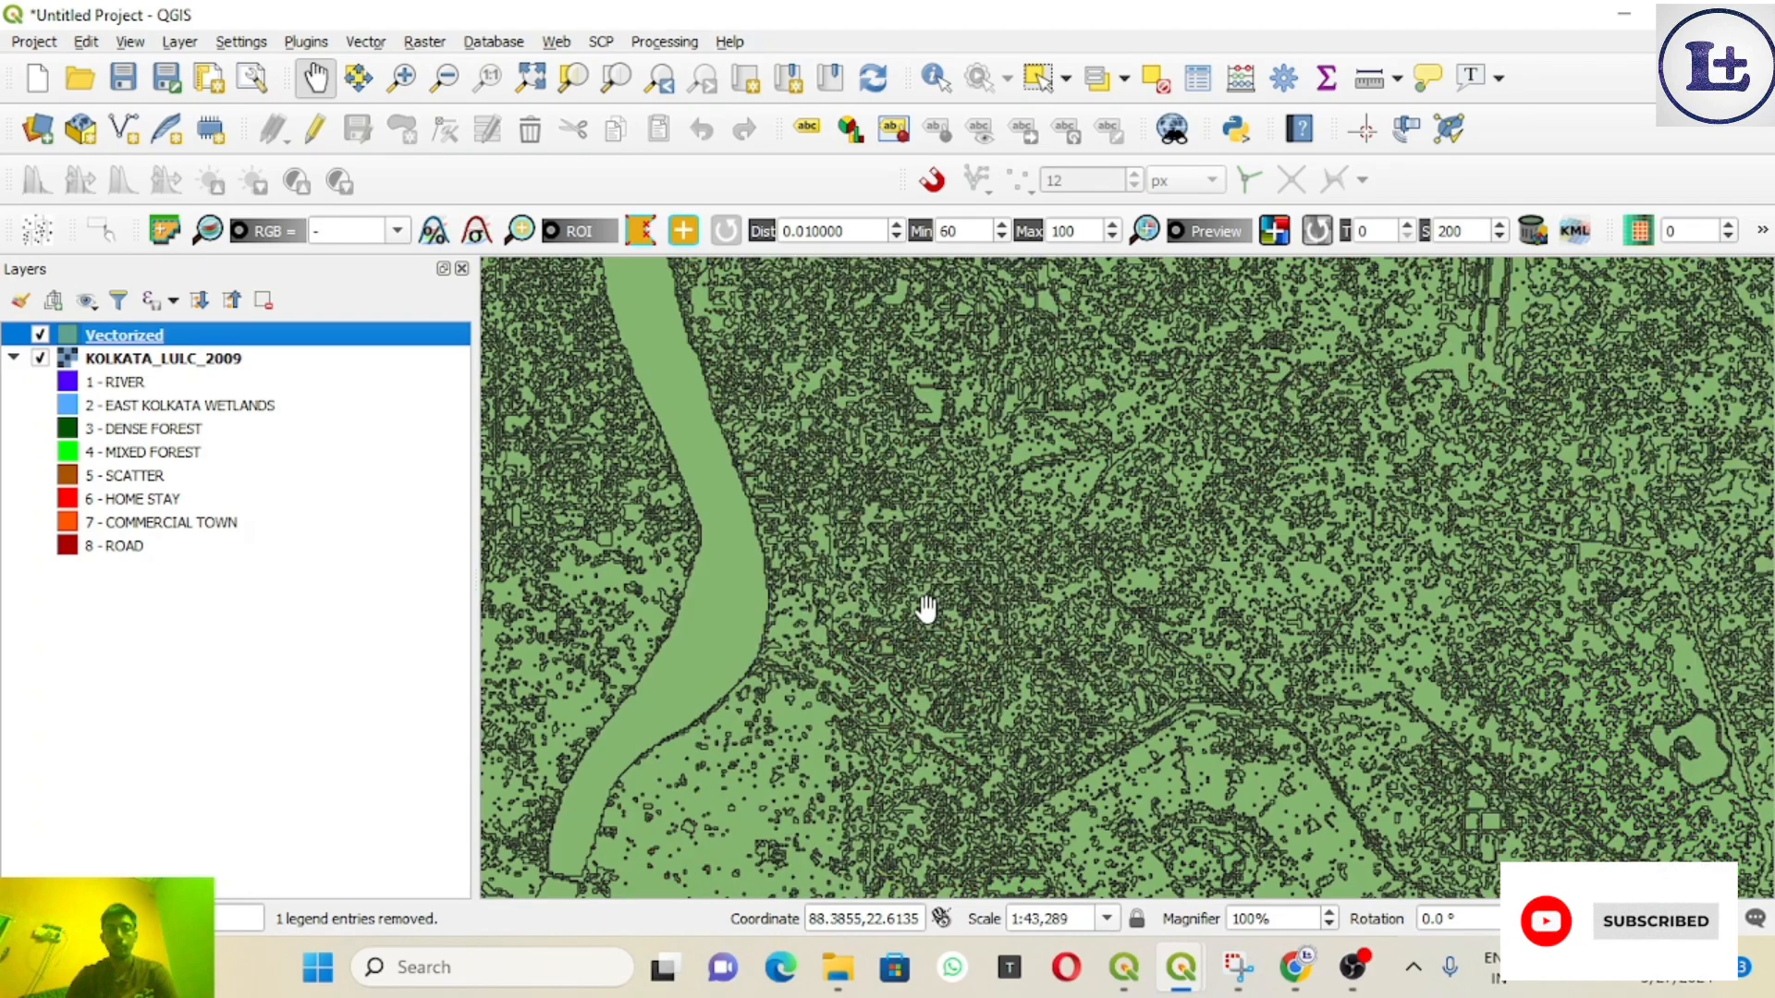
{"action": "scroll", "coordinate": [926, 607], "scroll_direction": "up", "scroll_amount": 2}
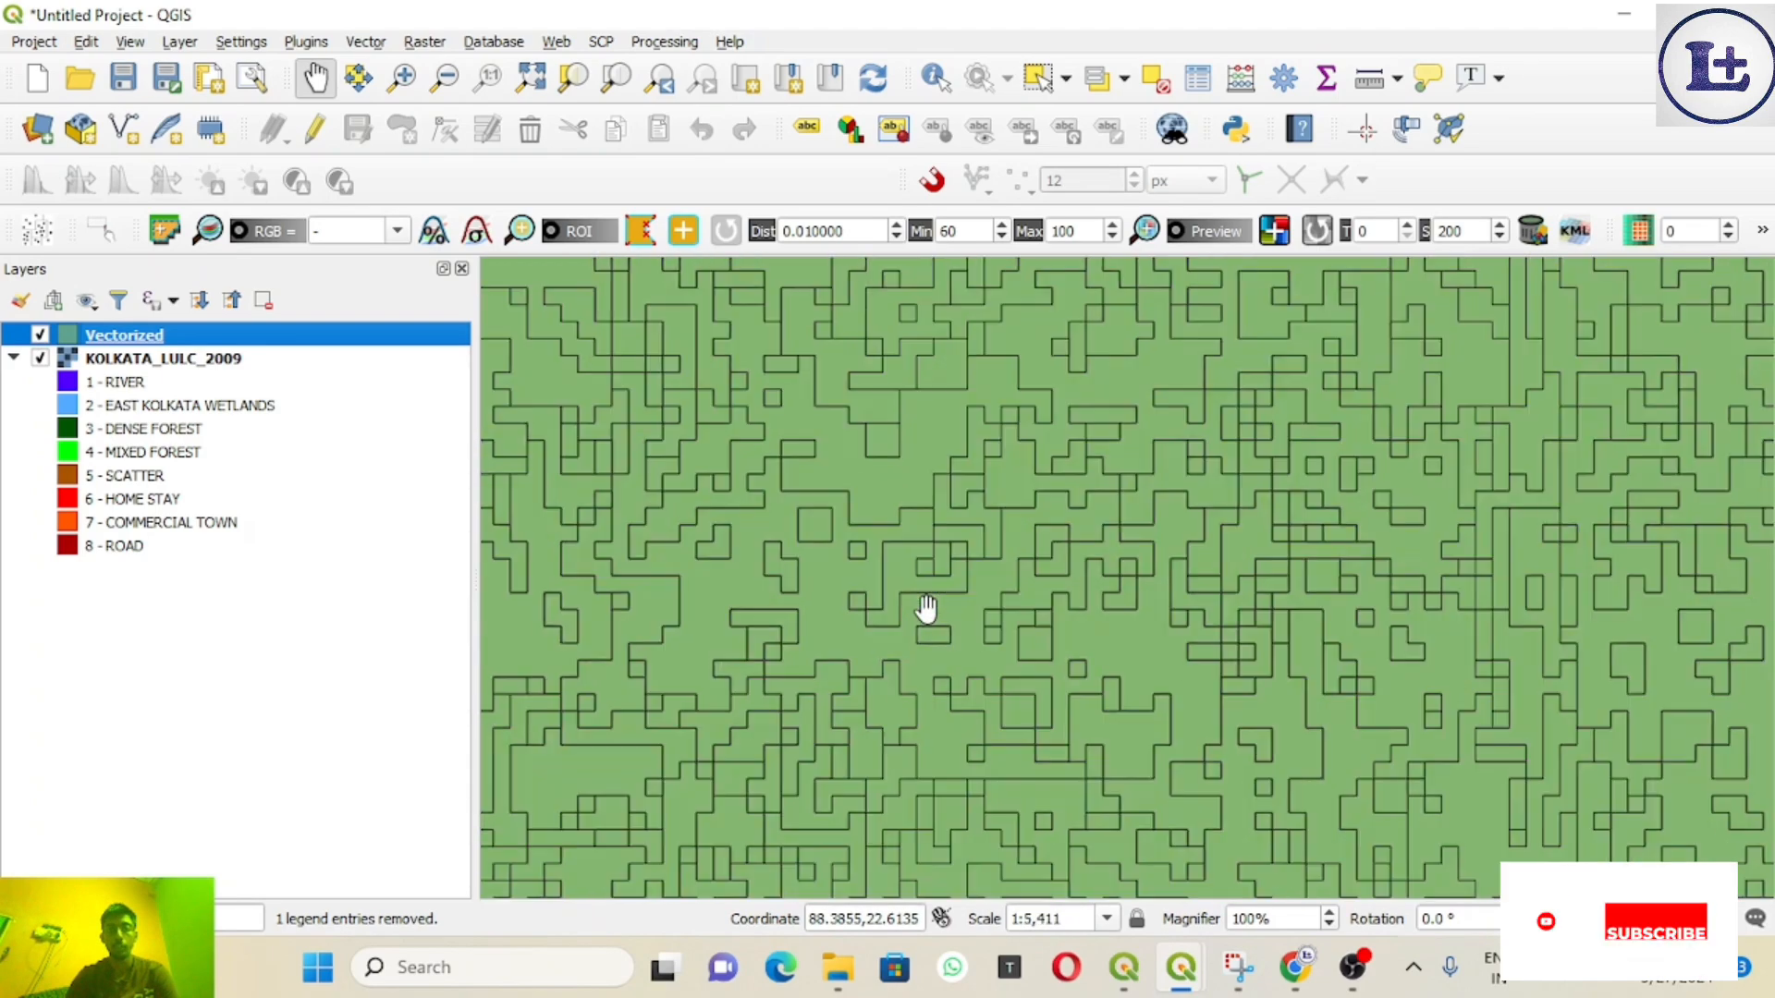
{"action": "scroll", "coordinate": [980, 509], "scroll_direction": "up", "scroll_amount": 2}
{"action": "scroll", "coordinate": [980, 509], "scroll_direction": "up", "scroll_amount": 1}
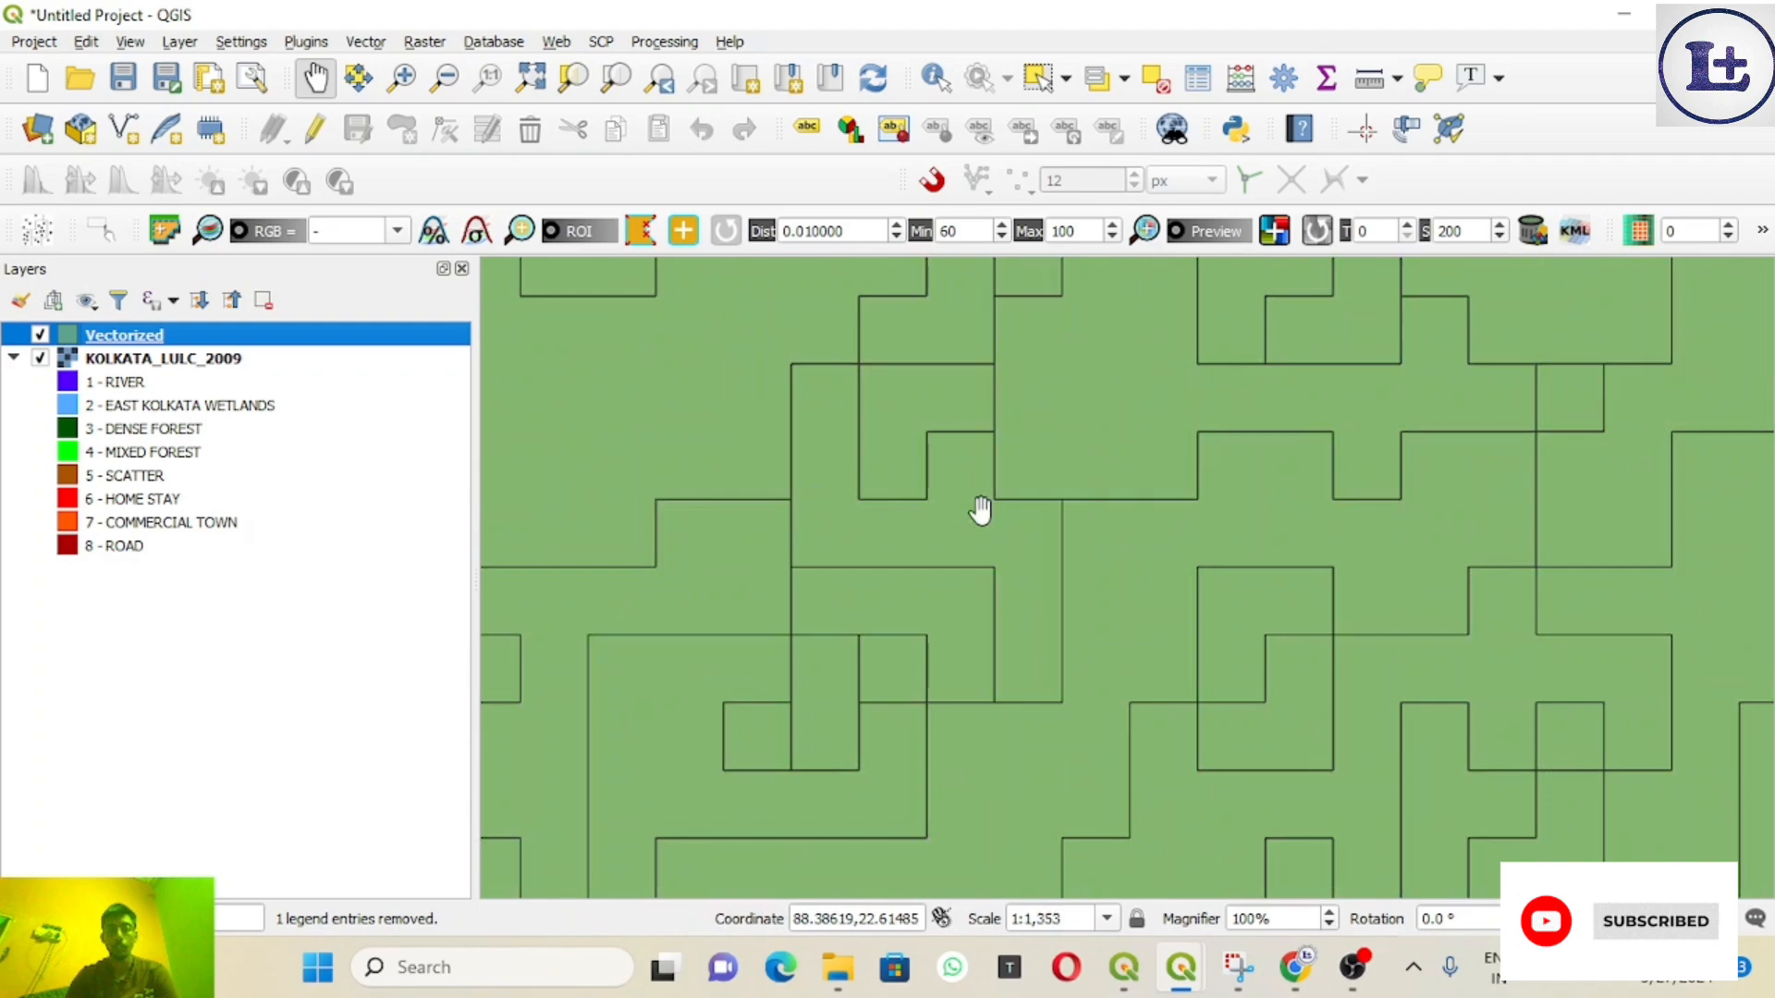
{"action": "scroll", "coordinate": [980, 508], "scroll_direction": "down", "scroll_amount": 2}
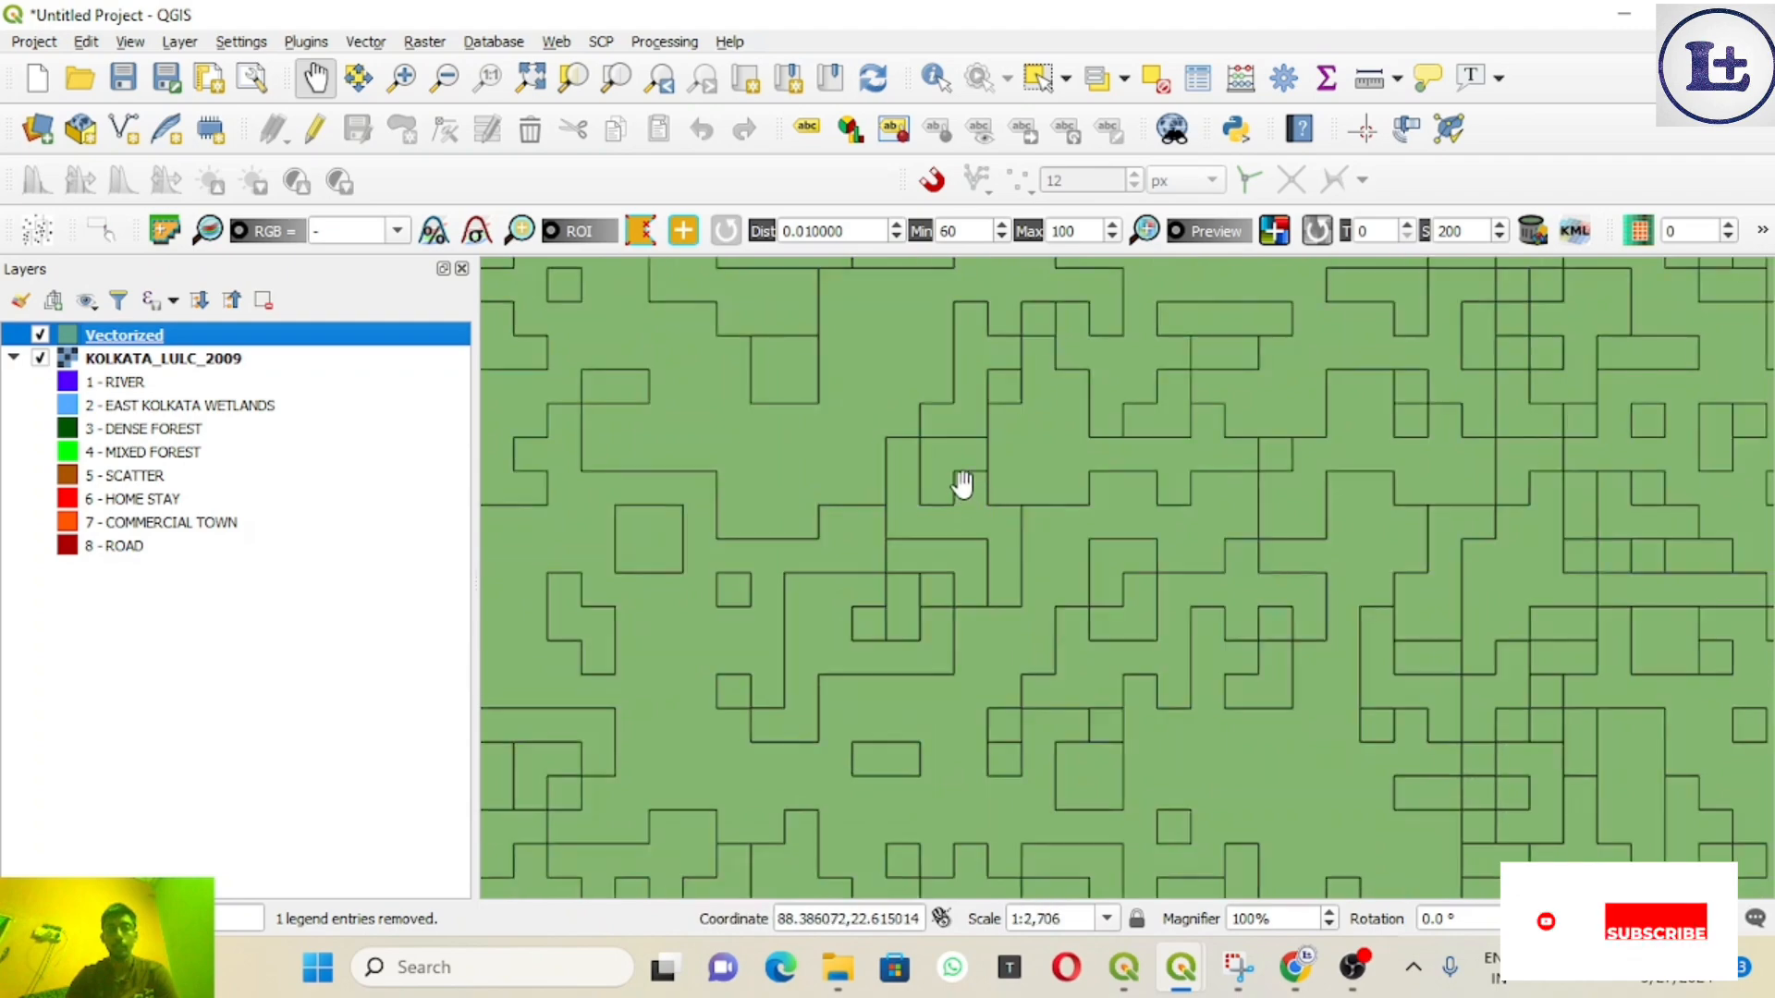
{"action": "left_click_drag", "start_coordinate": [919, 431], "coordinate": [1028, 702]}
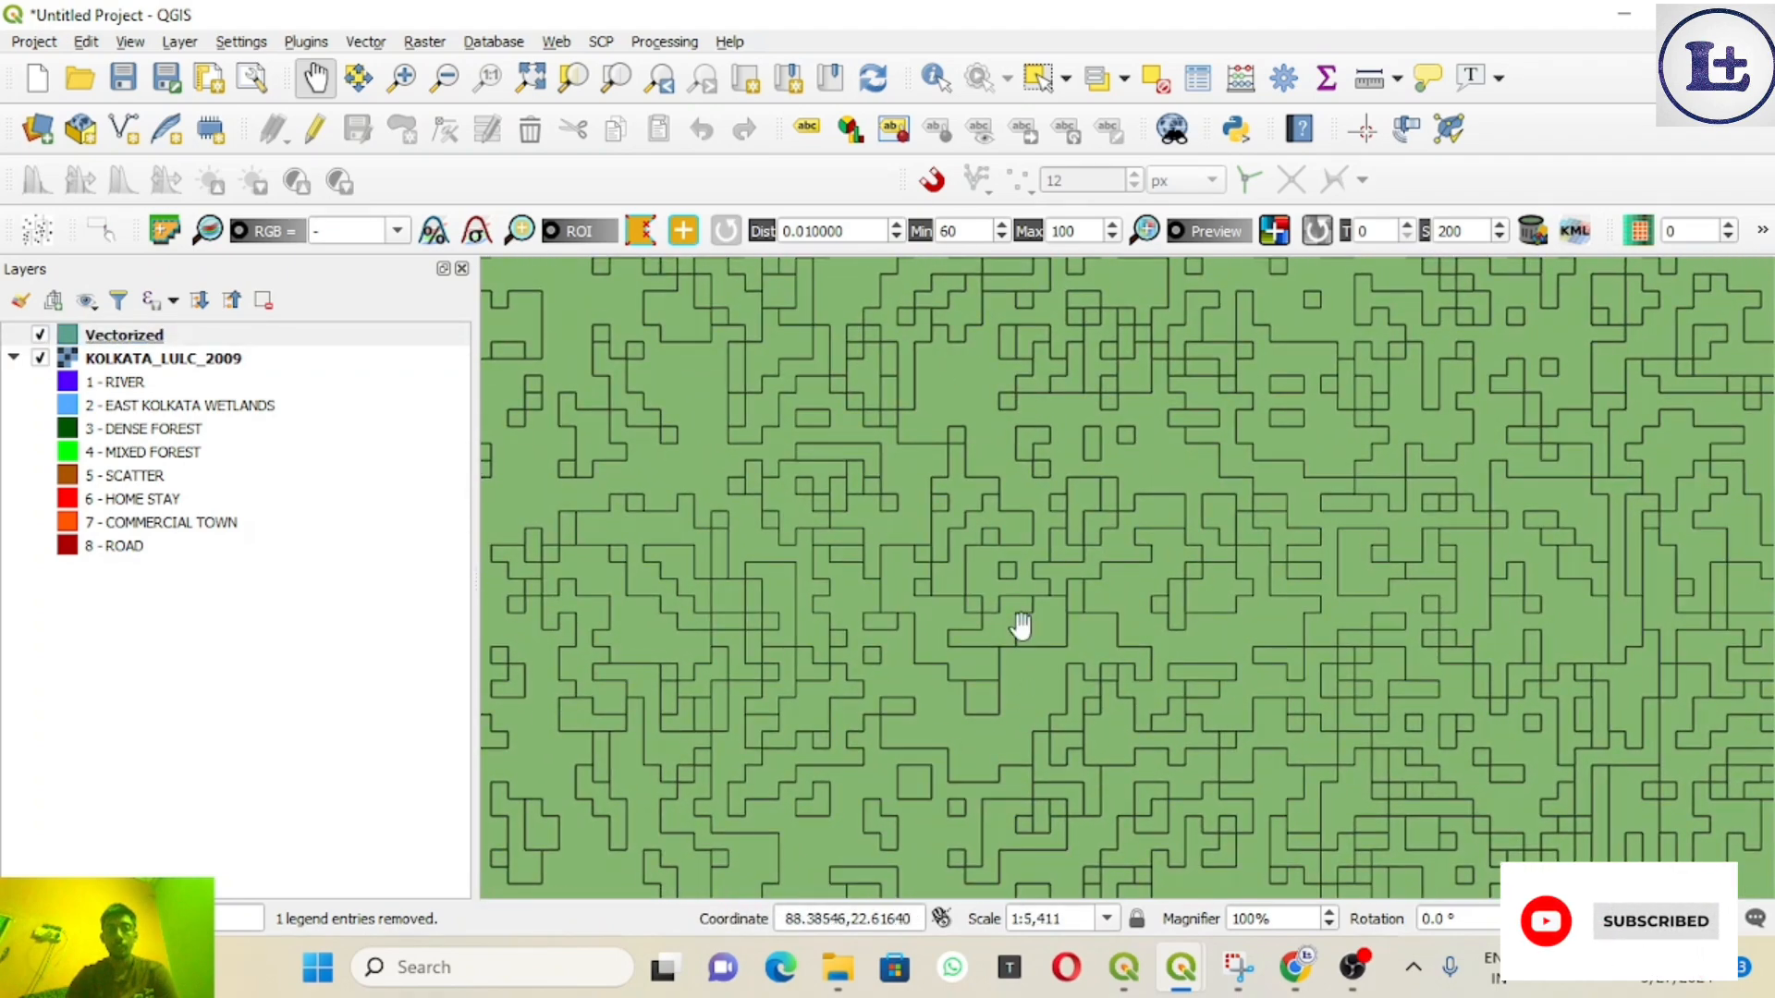
{"action": "left_click_drag", "start_coordinate": [960, 503], "coordinate": [987, 652]}
{"action": "left_click_drag", "start_coordinate": [1022, 397], "coordinate": [1045, 611]}
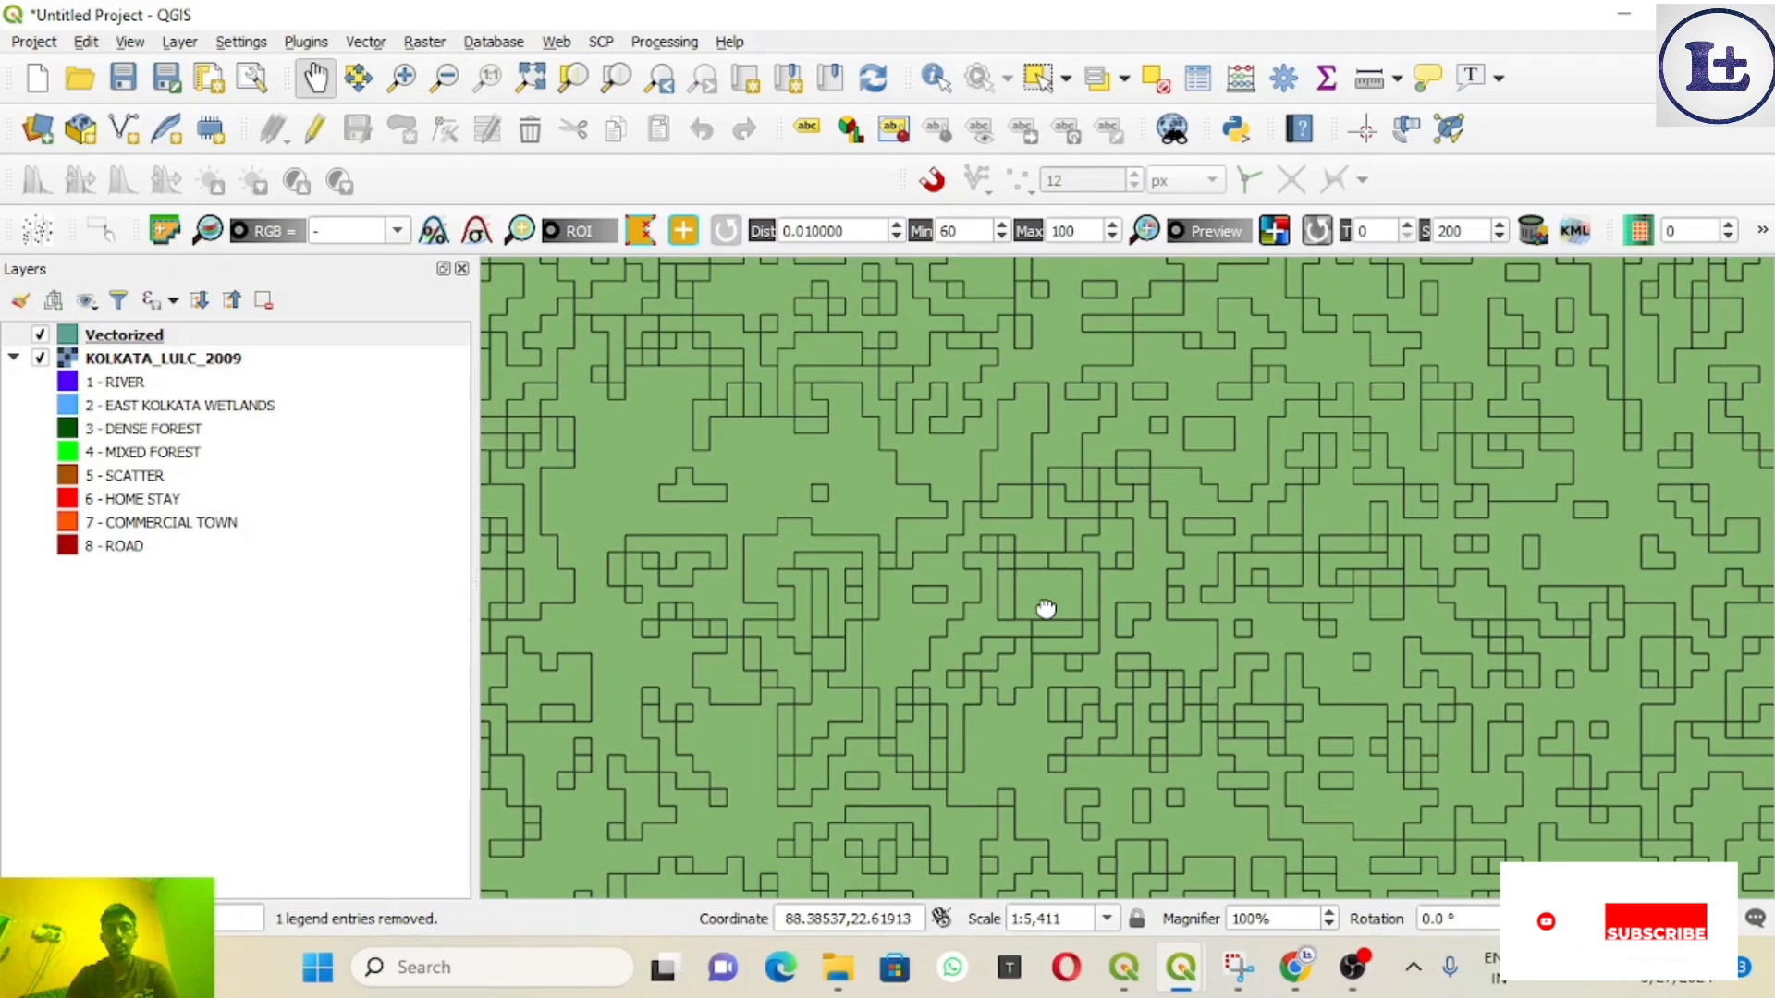
{"action": "scroll", "coordinate": [1018, 459], "scroll_direction": "down", "scroll_amount": 1}
{"action": "left_click_drag", "start_coordinate": [1018, 459], "coordinate": [1012, 622]}
{"action": "left_click_drag", "start_coordinate": [979, 499], "coordinate": [975, 626]}
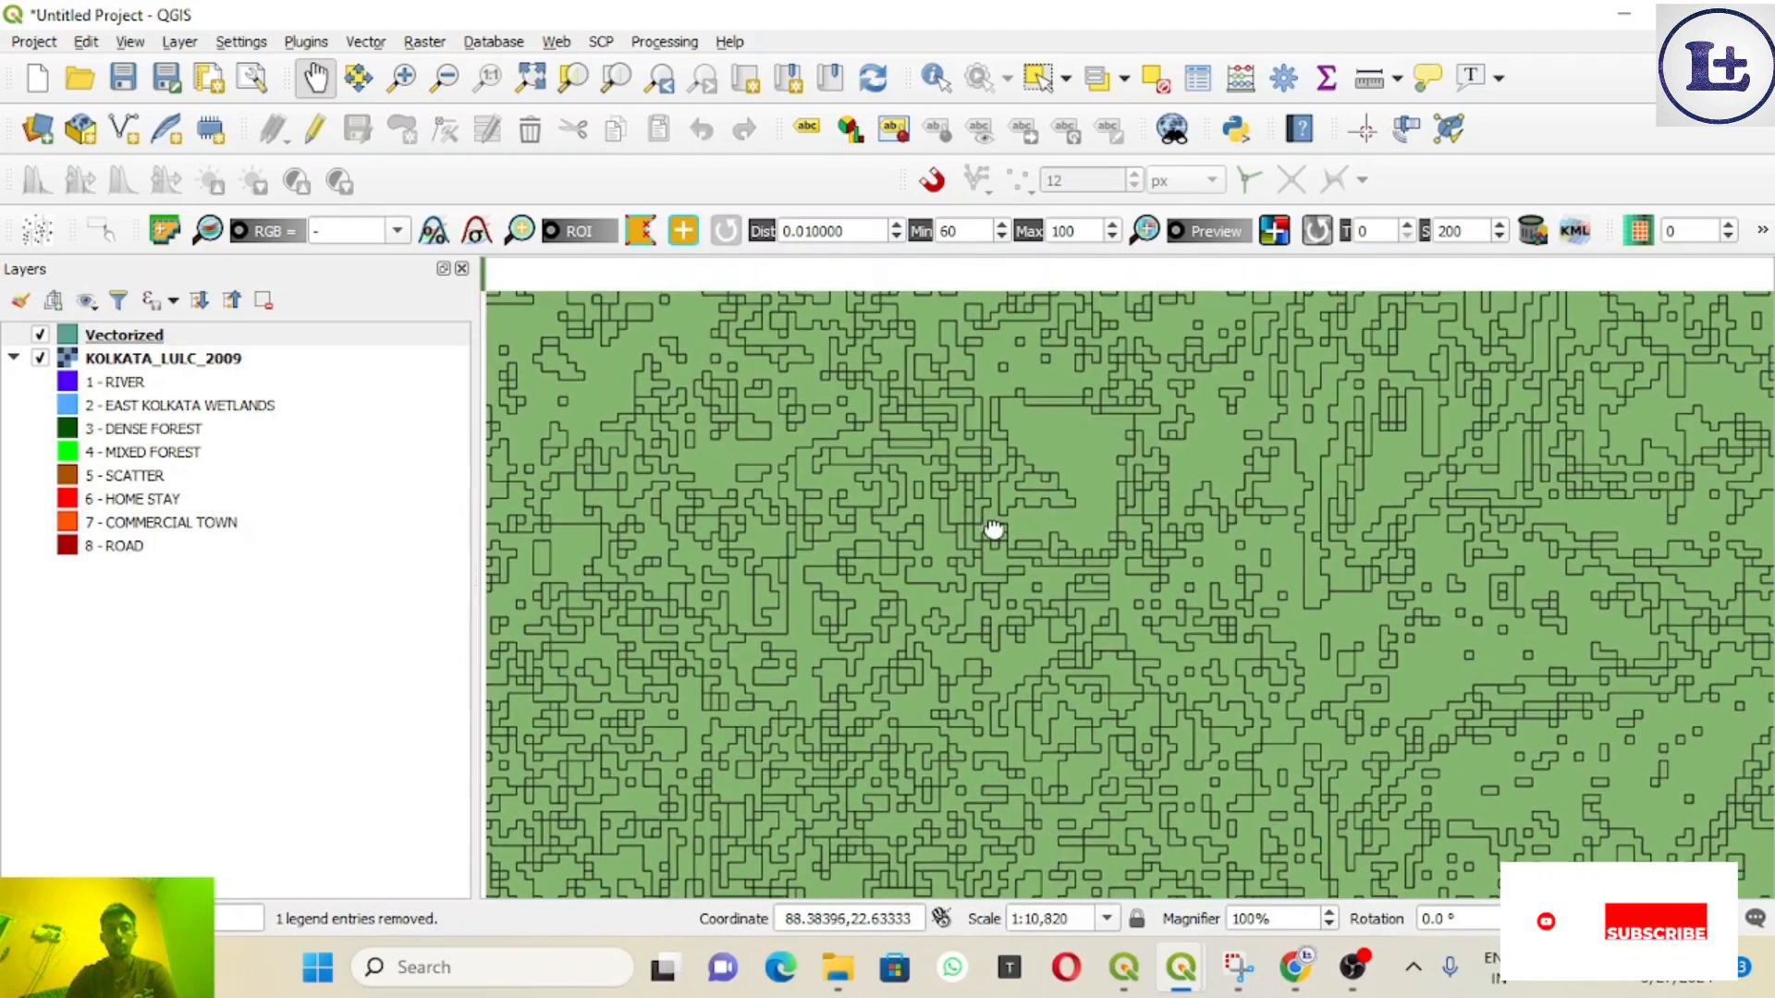
{"action": "left_click_drag", "start_coordinate": [990, 527], "coordinate": [994, 625]}
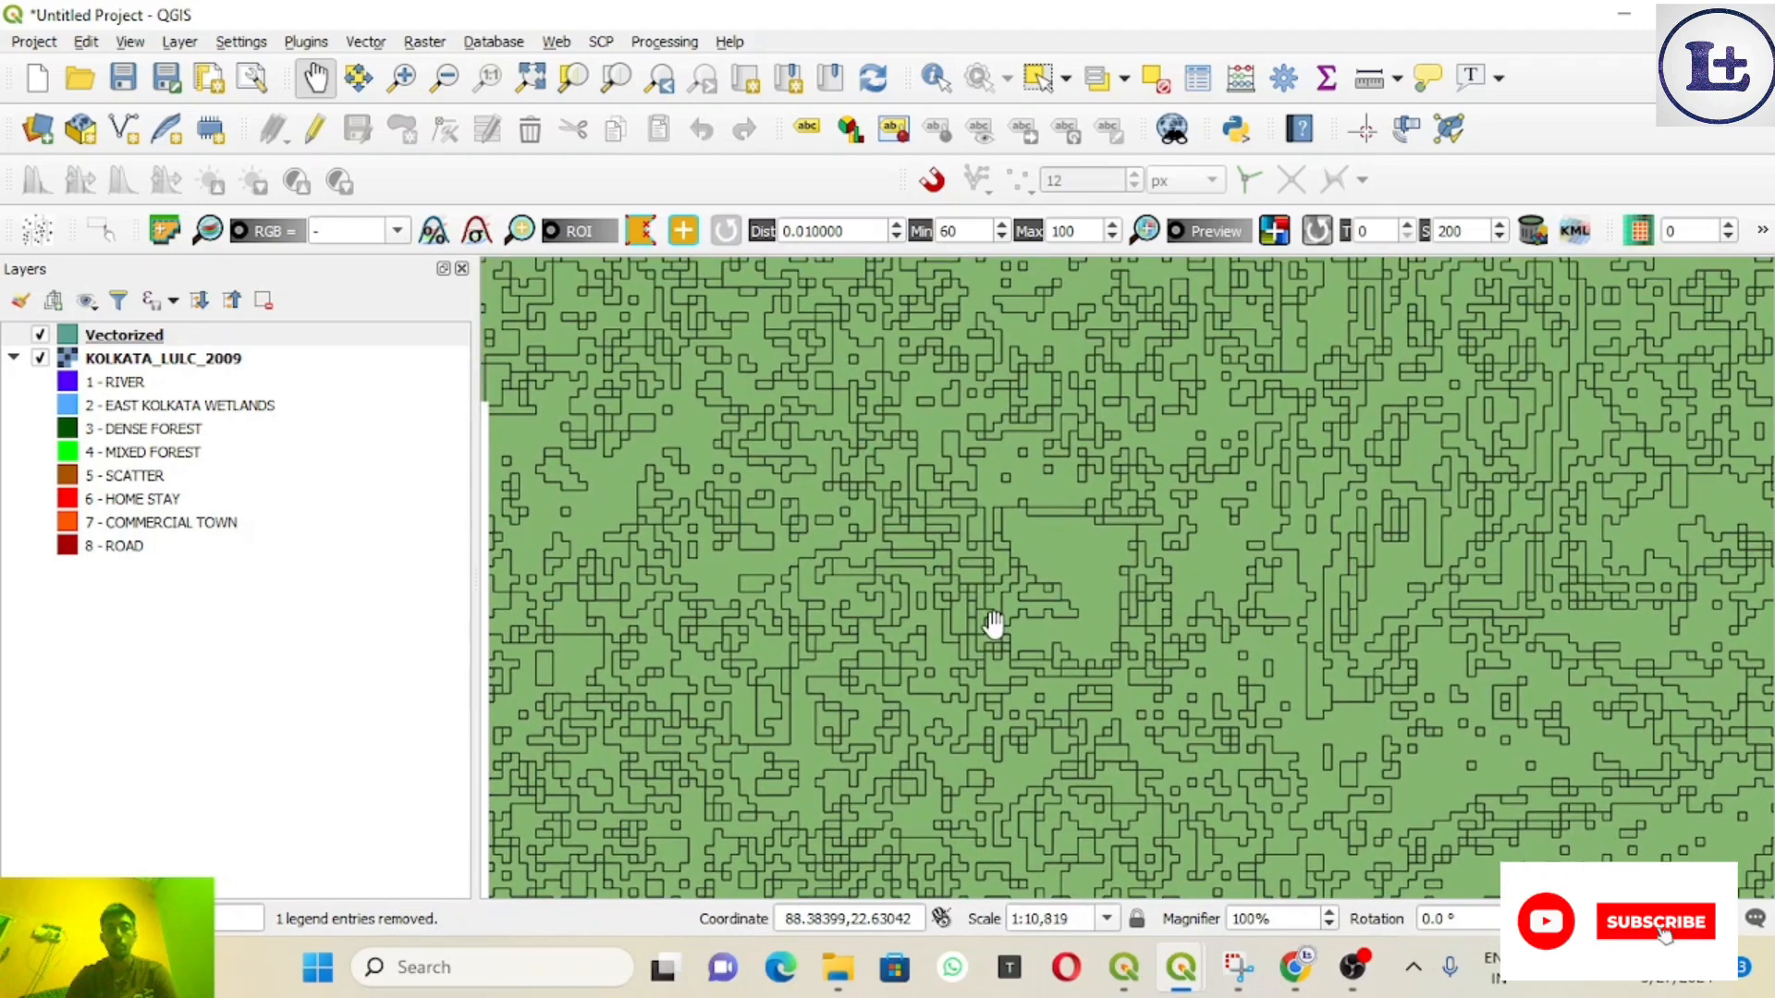
Step: Hide the Vectorized layer and inspect the KOLKATA_LULC_2009 raster's individual pixels around the scatter and forest patches east of the river
{"action": "left_click", "coordinate": [40, 334]}
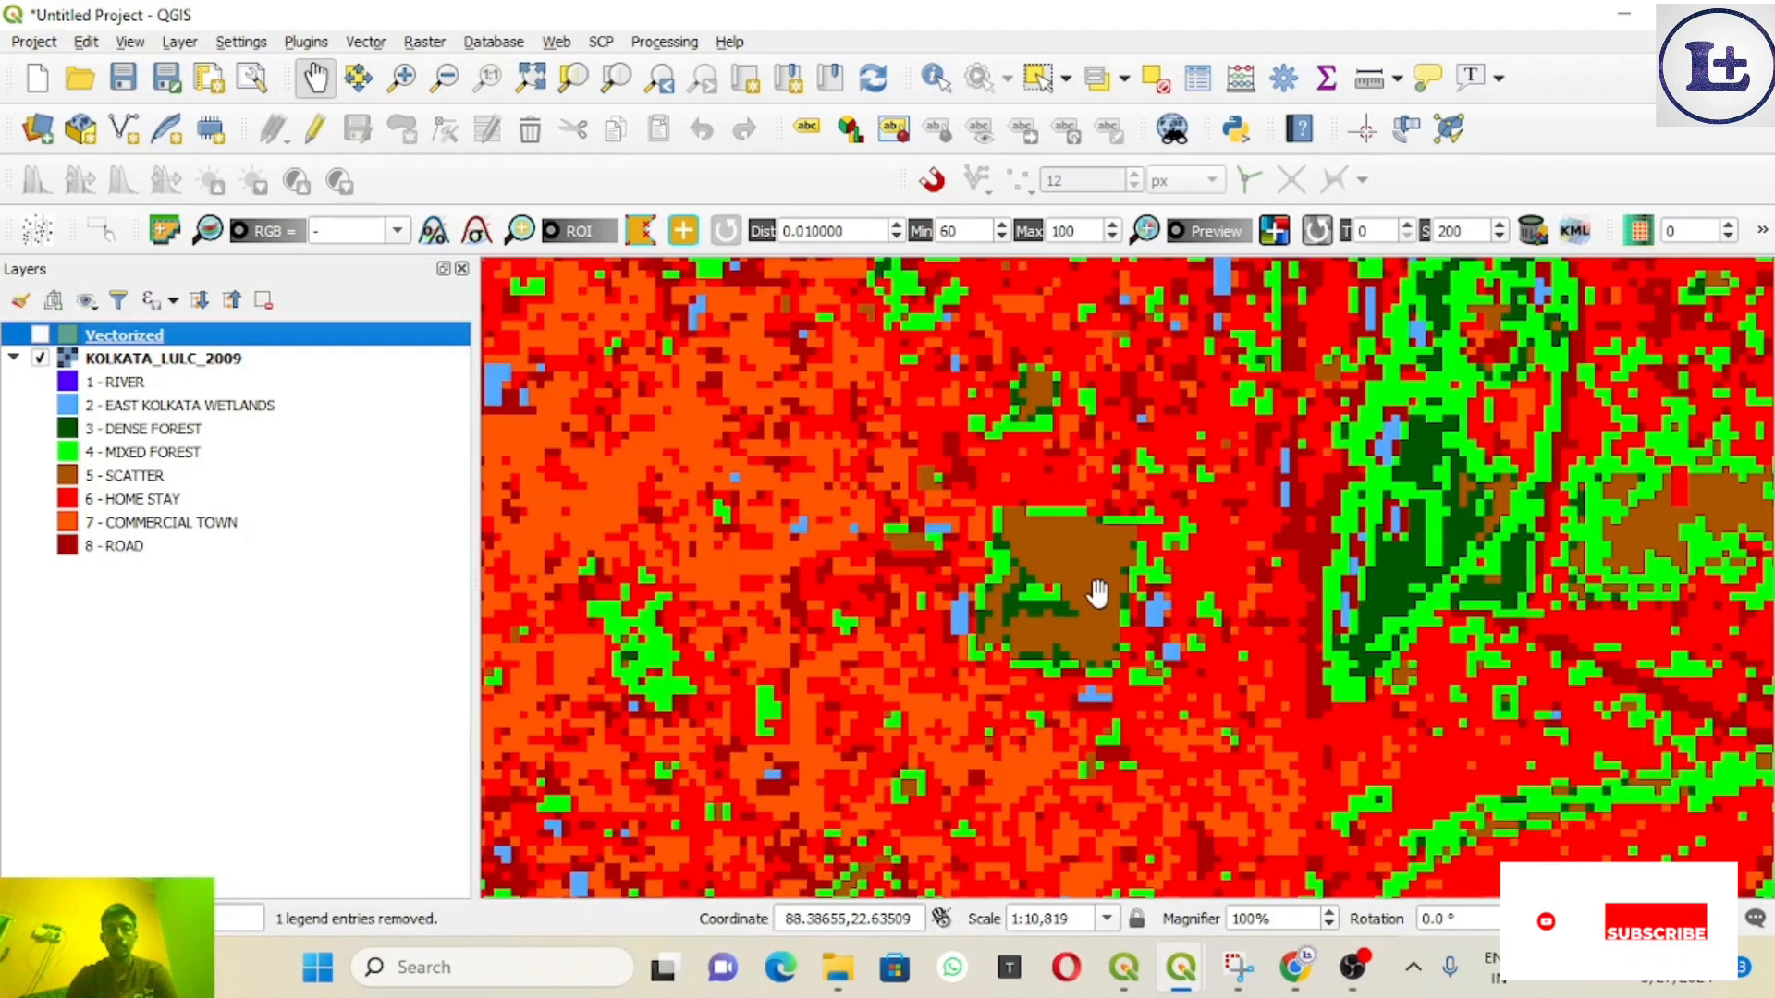
{"action": "scroll", "coordinate": [1097, 593], "scroll_direction": "up", "scroll_amount": 2}
{"action": "scroll", "coordinate": [1097, 593], "scroll_direction": "down", "scroll_amount": 3}
{"action": "scroll", "coordinate": [1097, 593], "scroll_direction": "up", "scroll_amount": 4}
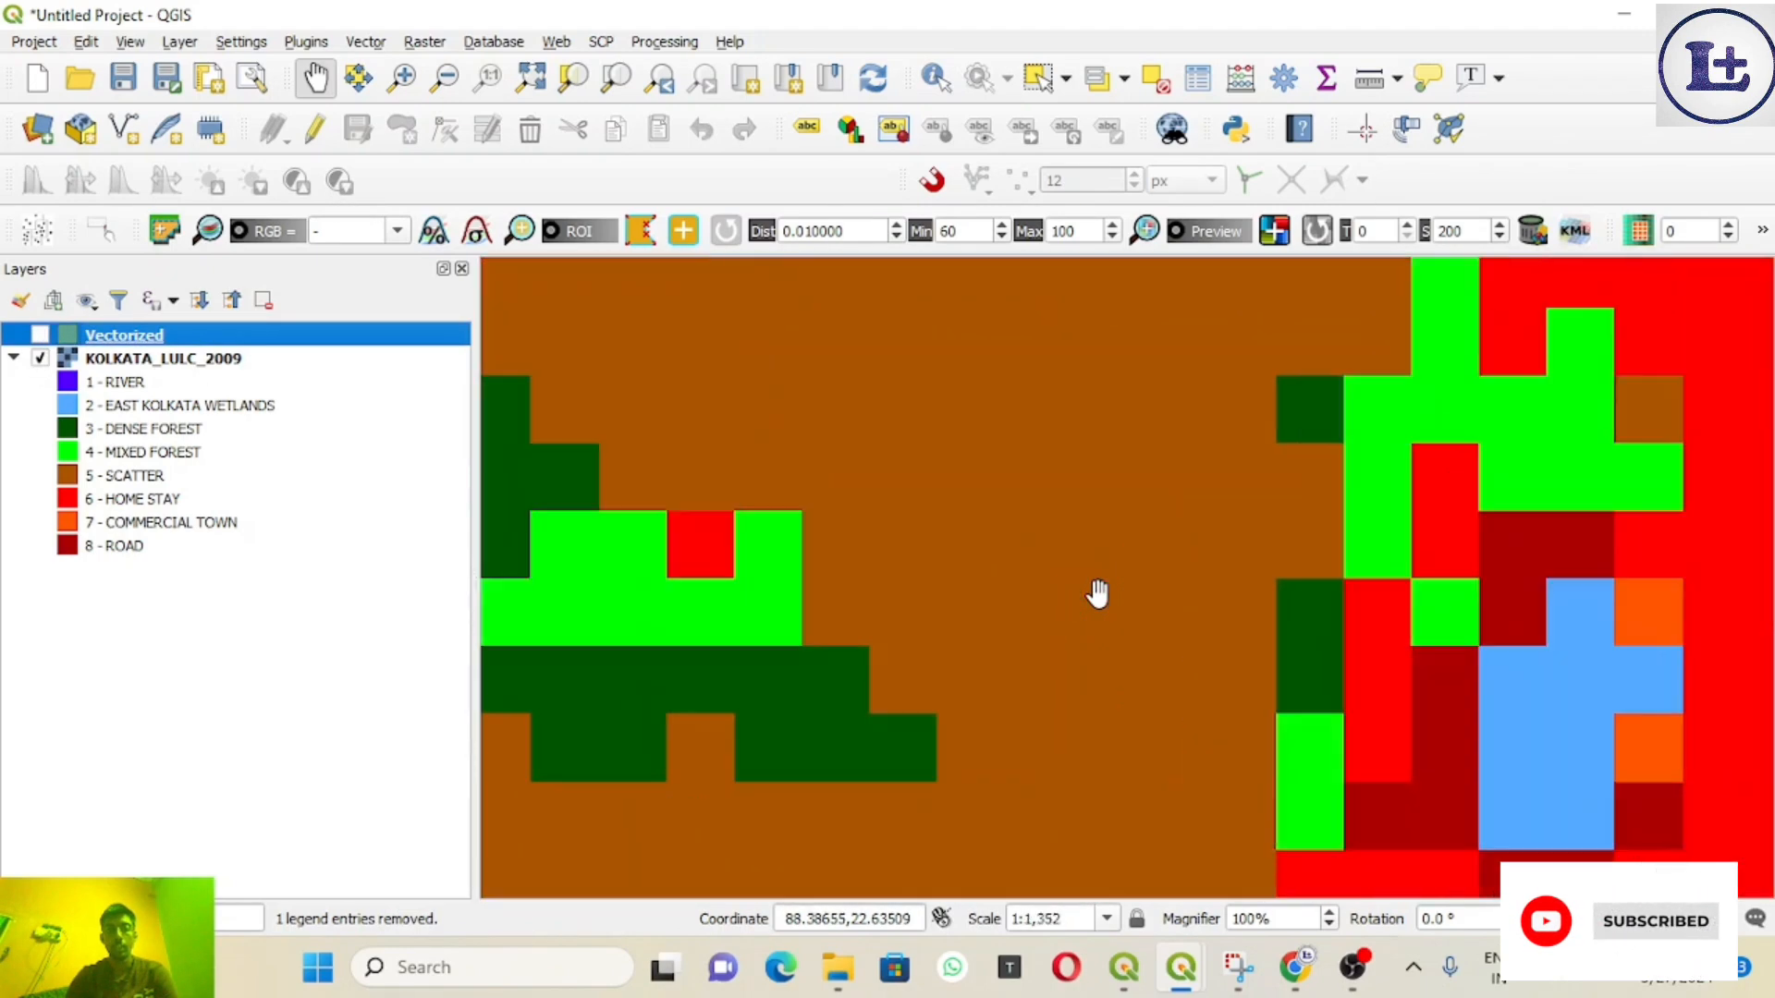
{"action": "scroll", "coordinate": [1097, 593], "scroll_direction": "down", "scroll_amount": 2}
{"action": "left_click_drag", "start_coordinate": [999, 497], "coordinate": [1149, 671]}
{"action": "scroll", "coordinate": [1095, 479], "scroll_direction": "down", "scroll_amount": 3}
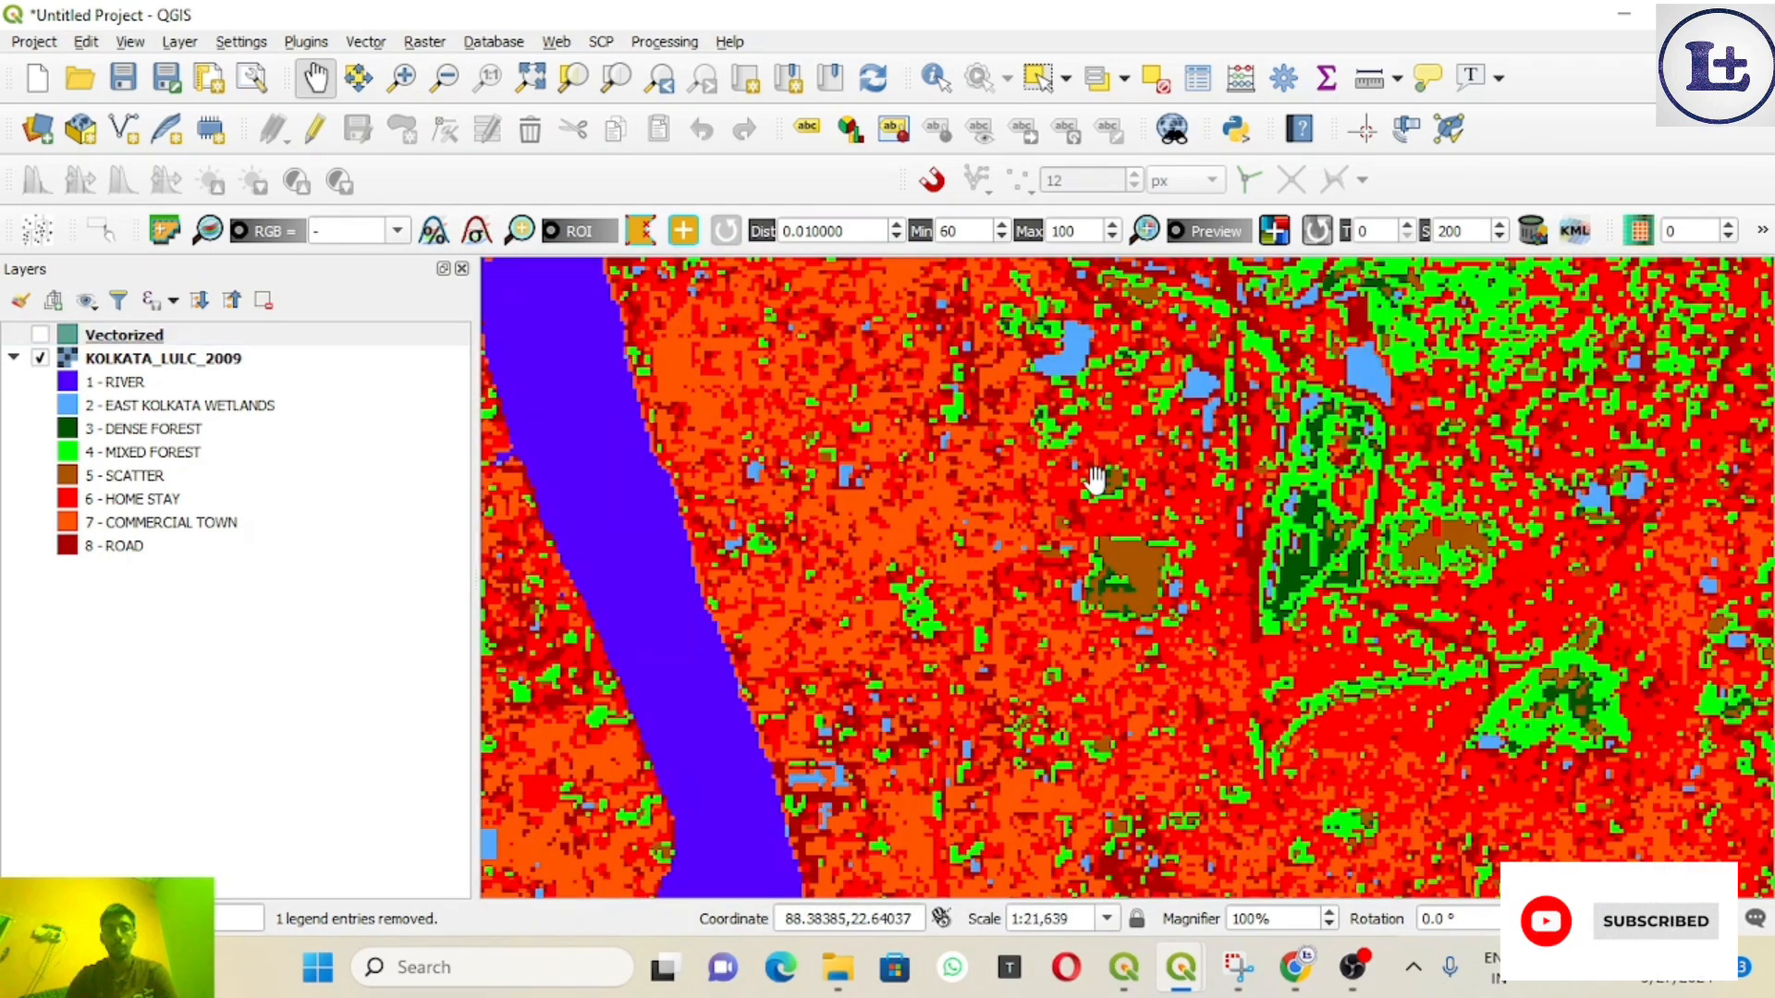
{"action": "scroll", "coordinate": [1095, 479], "scroll_direction": "up", "scroll_amount": 5}
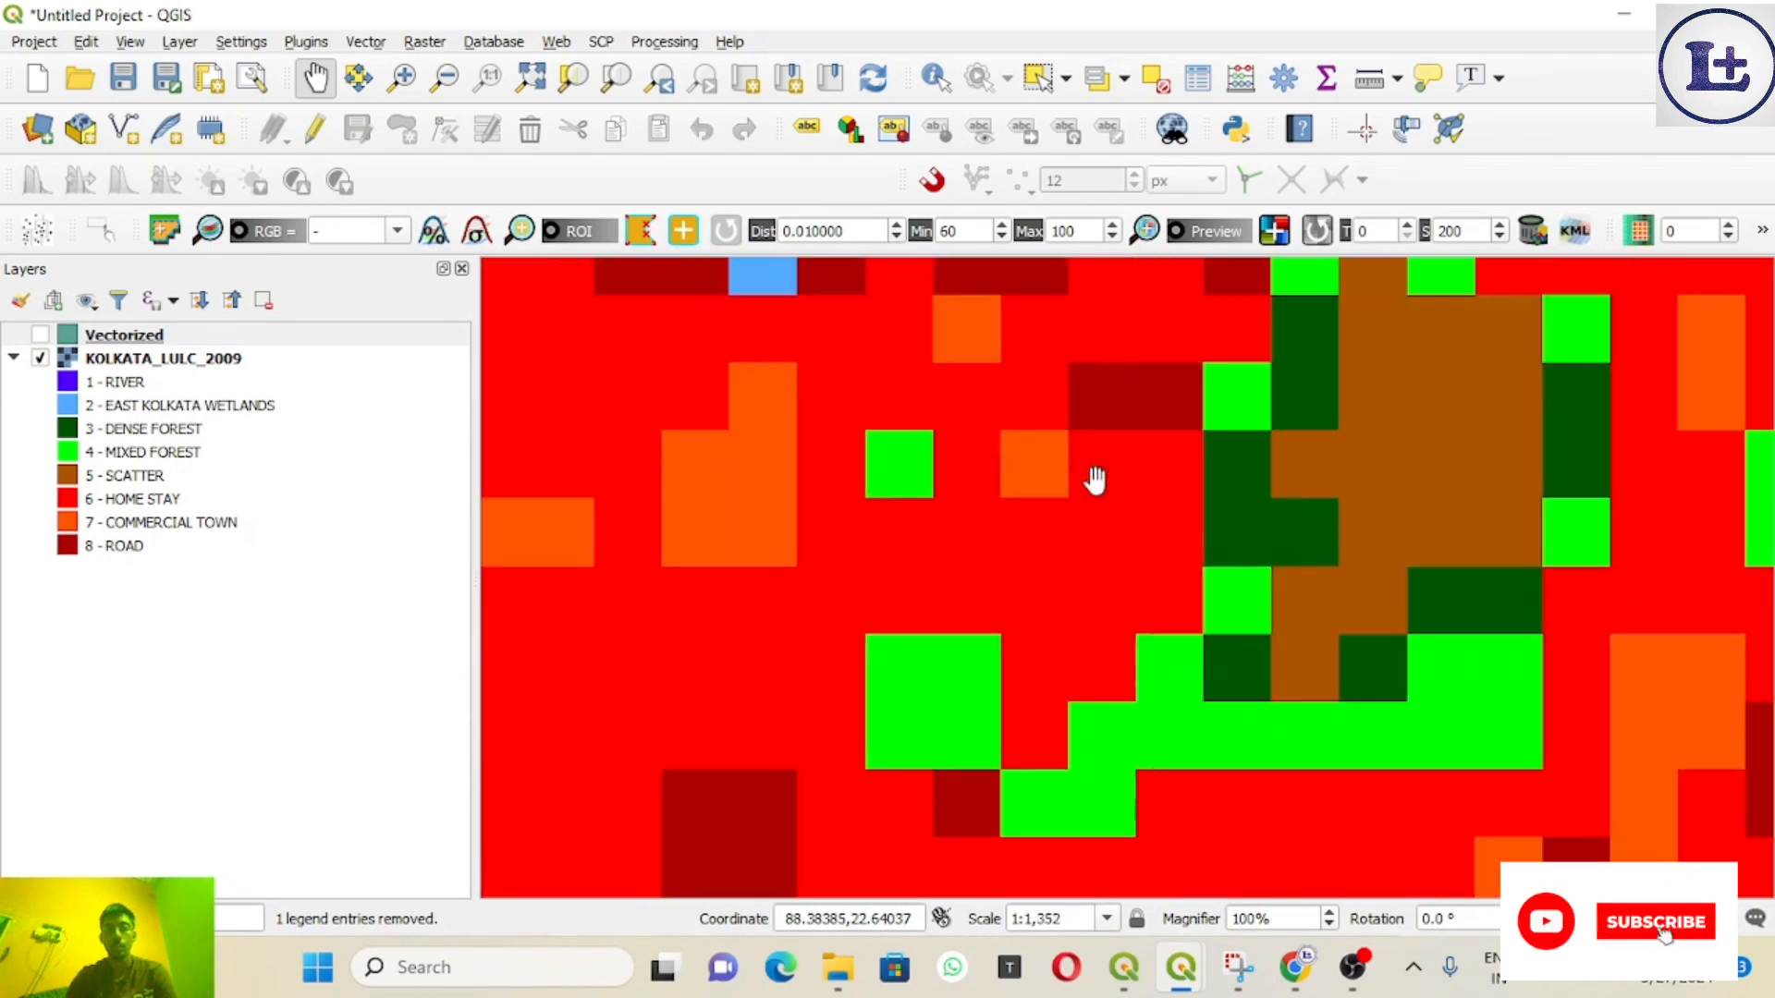
Step: Show the Vectorized layer again and examine its polygon boundaries at the same spot, then across the full extent
{"action": "left_click", "coordinate": [39, 335]}
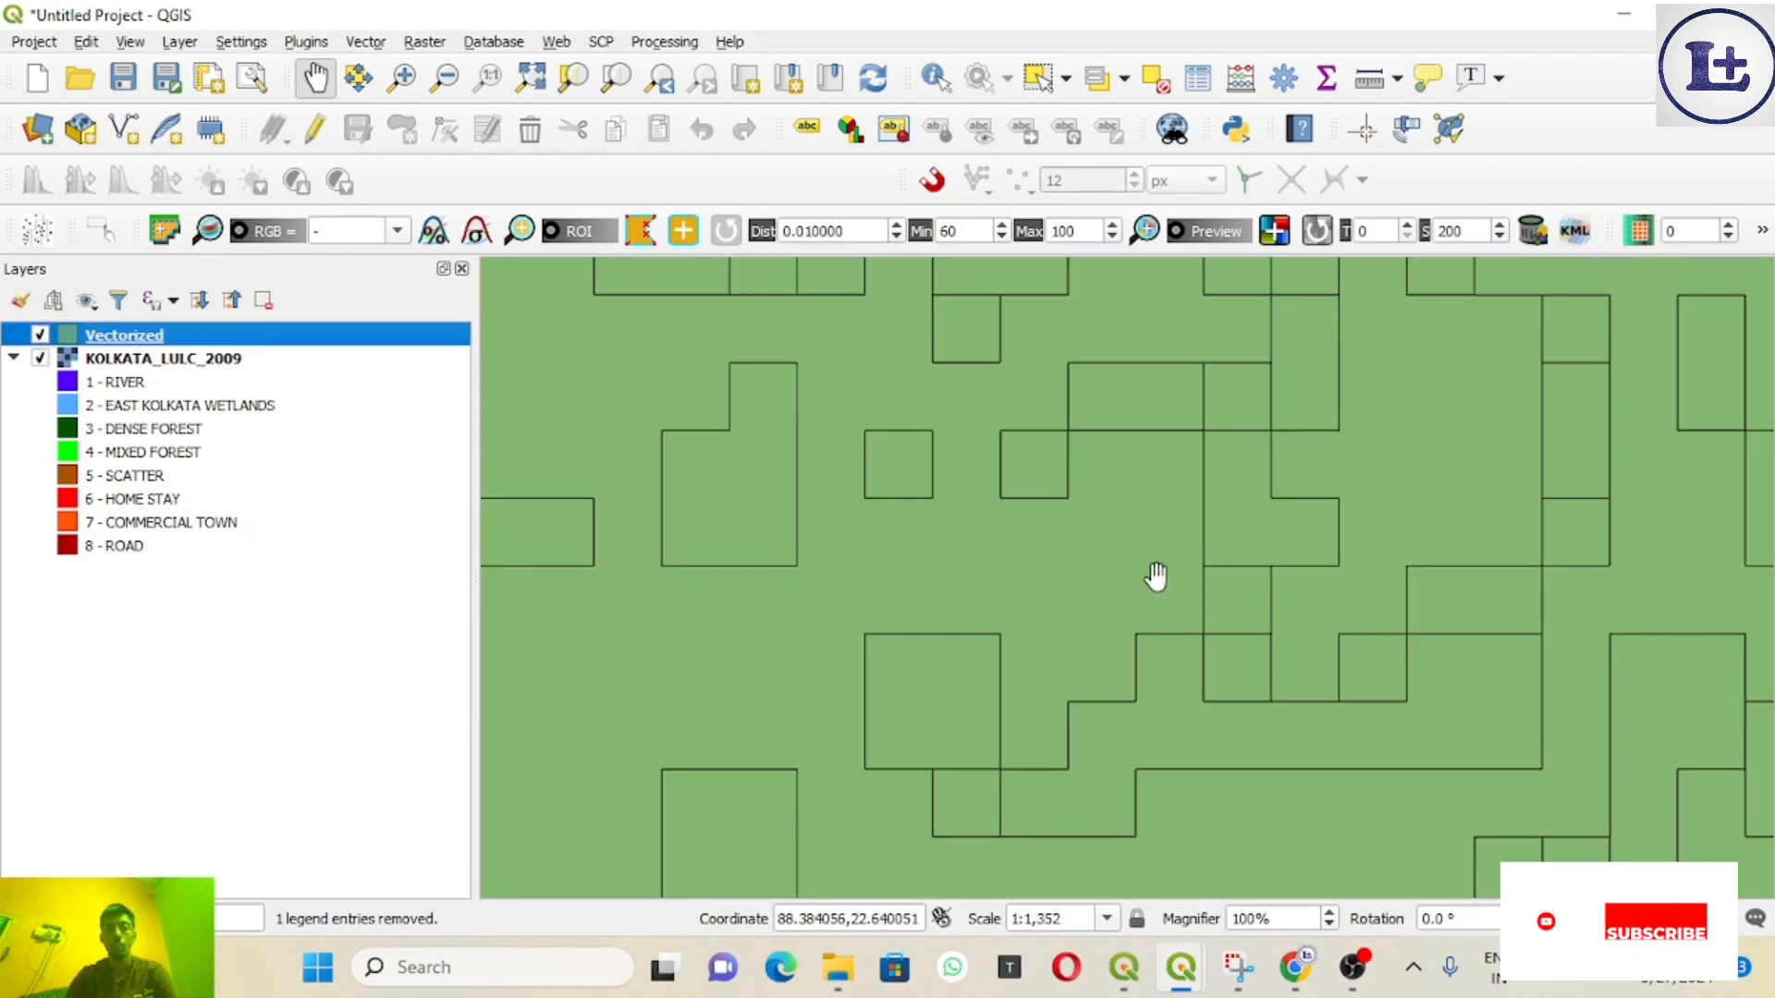
{"action": "scroll", "coordinate": [1266, 517], "scroll_direction": "up", "scroll_amount": 1}
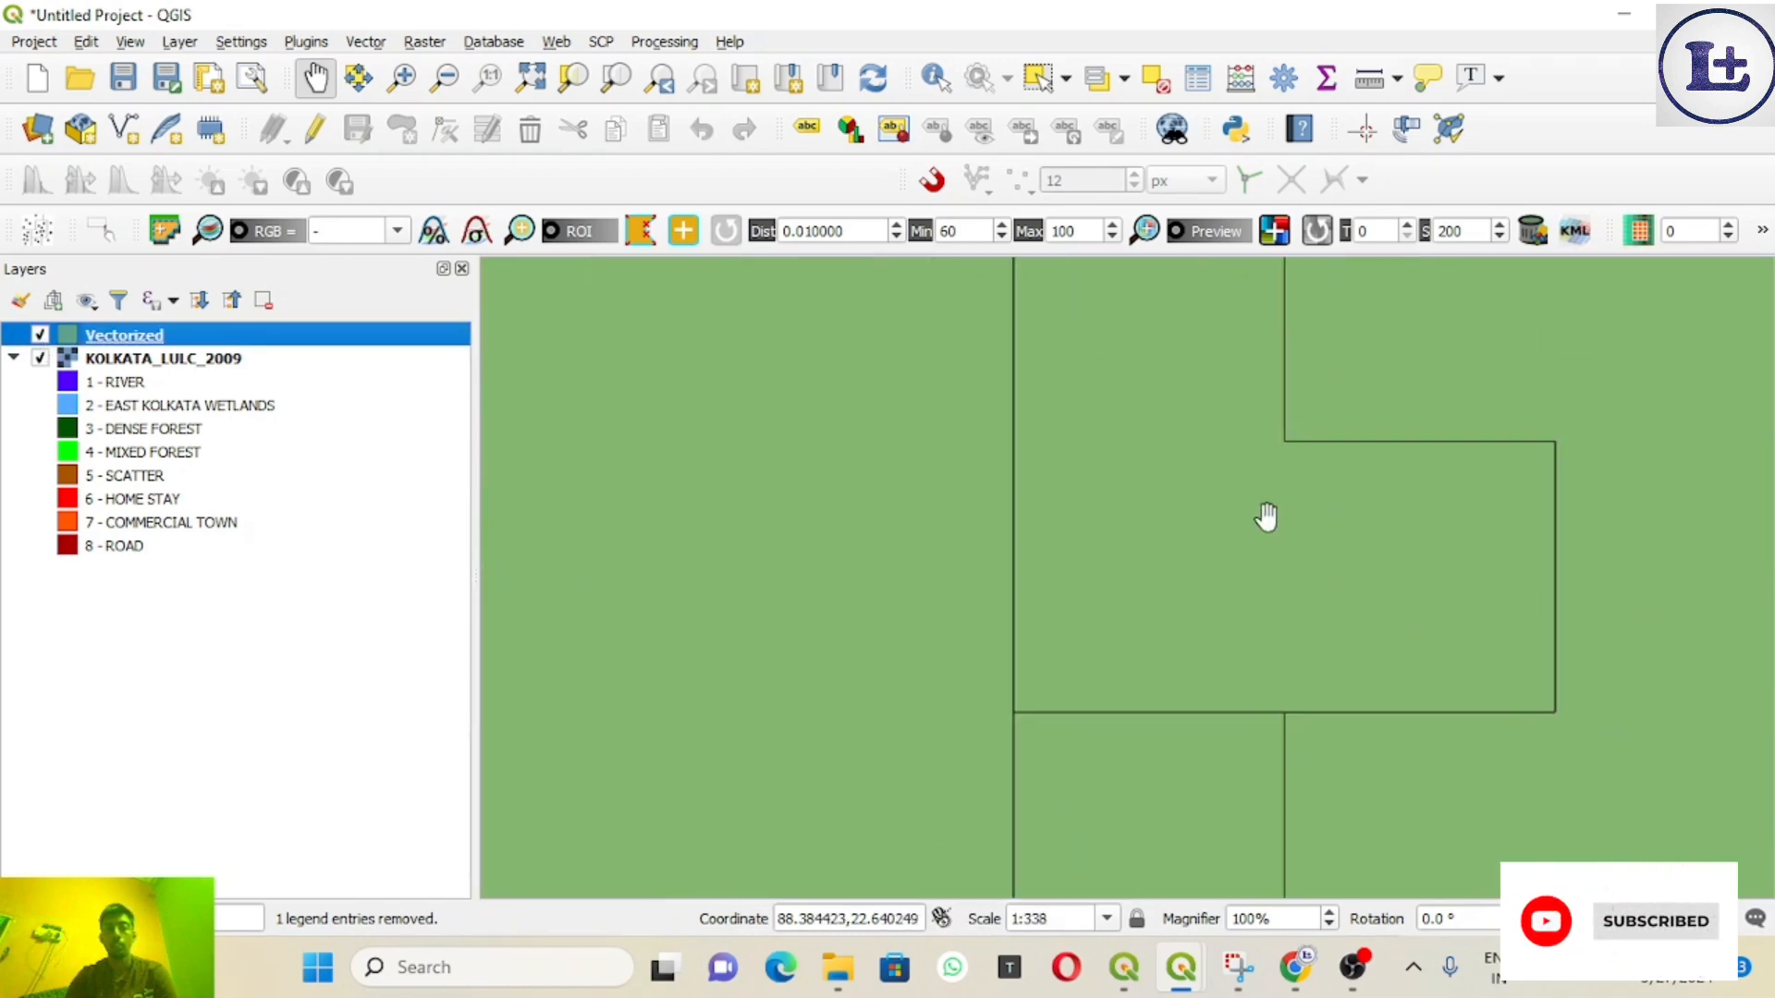
{"action": "scroll", "coordinate": [1303, 515], "scroll_direction": "down", "scroll_amount": 1}
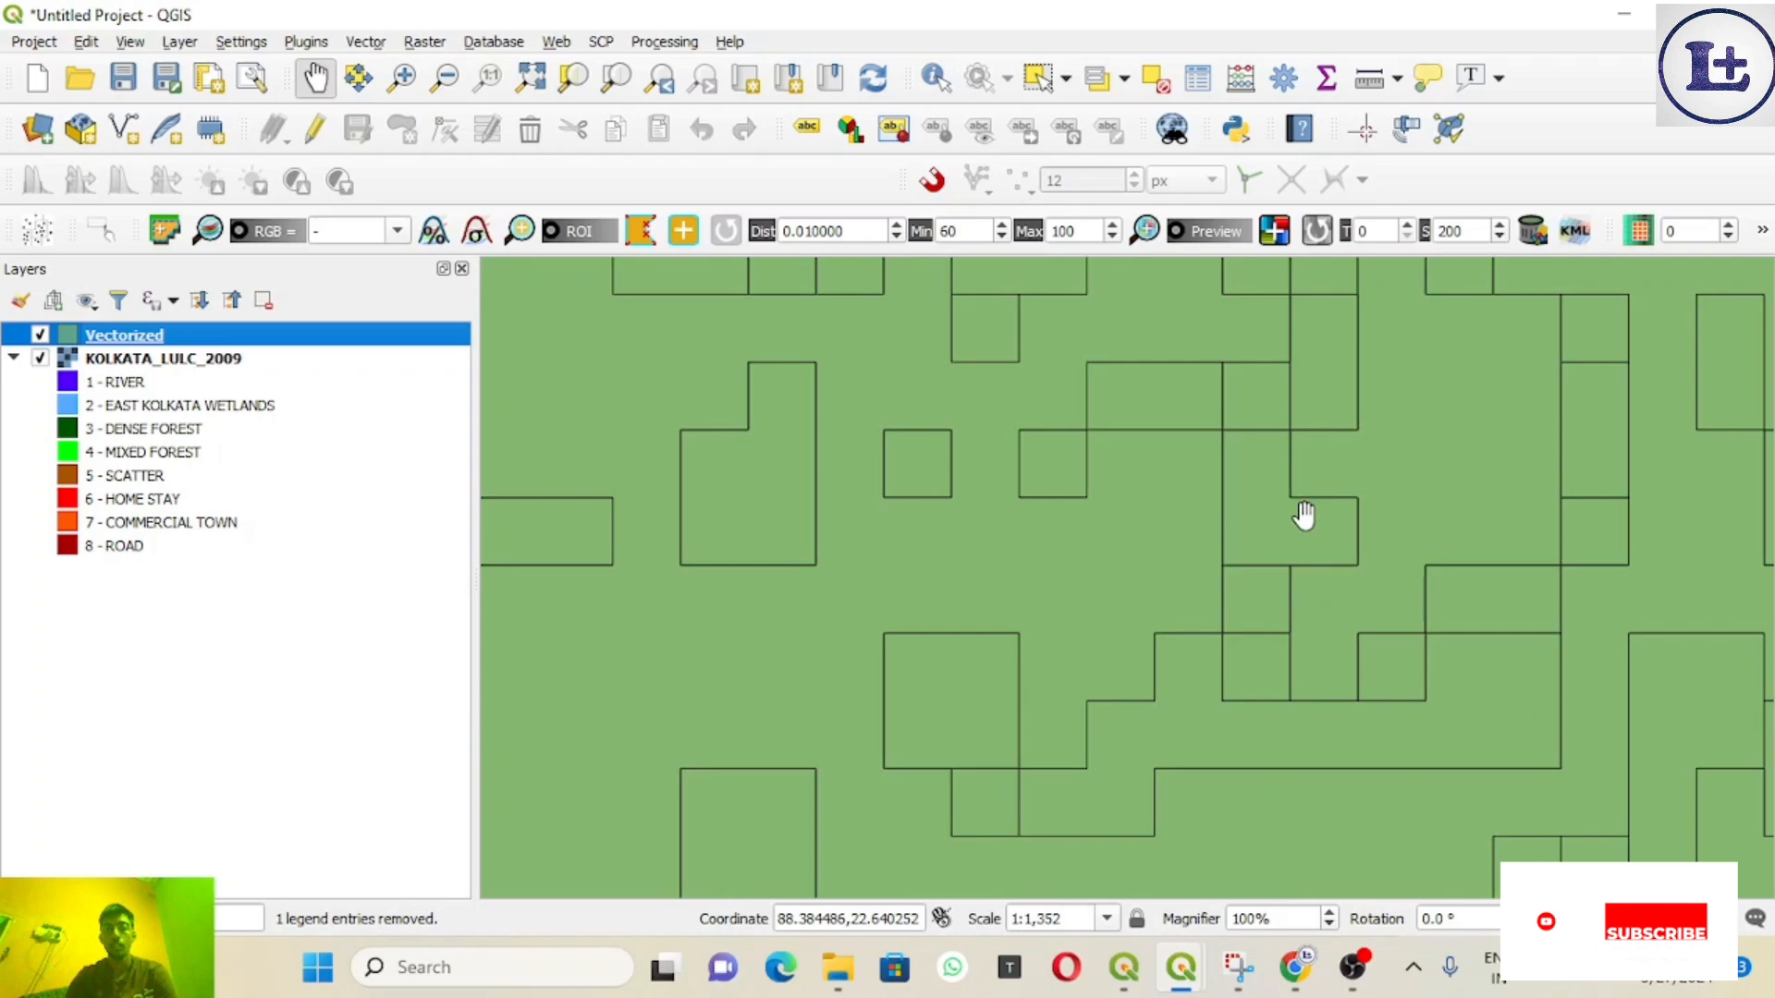
{"action": "scroll", "coordinate": [1304, 515], "scroll_direction": "up", "scroll_amount": 1}
{"action": "scroll", "coordinate": [1303, 515], "scroll_direction": "down", "scroll_amount": 5}
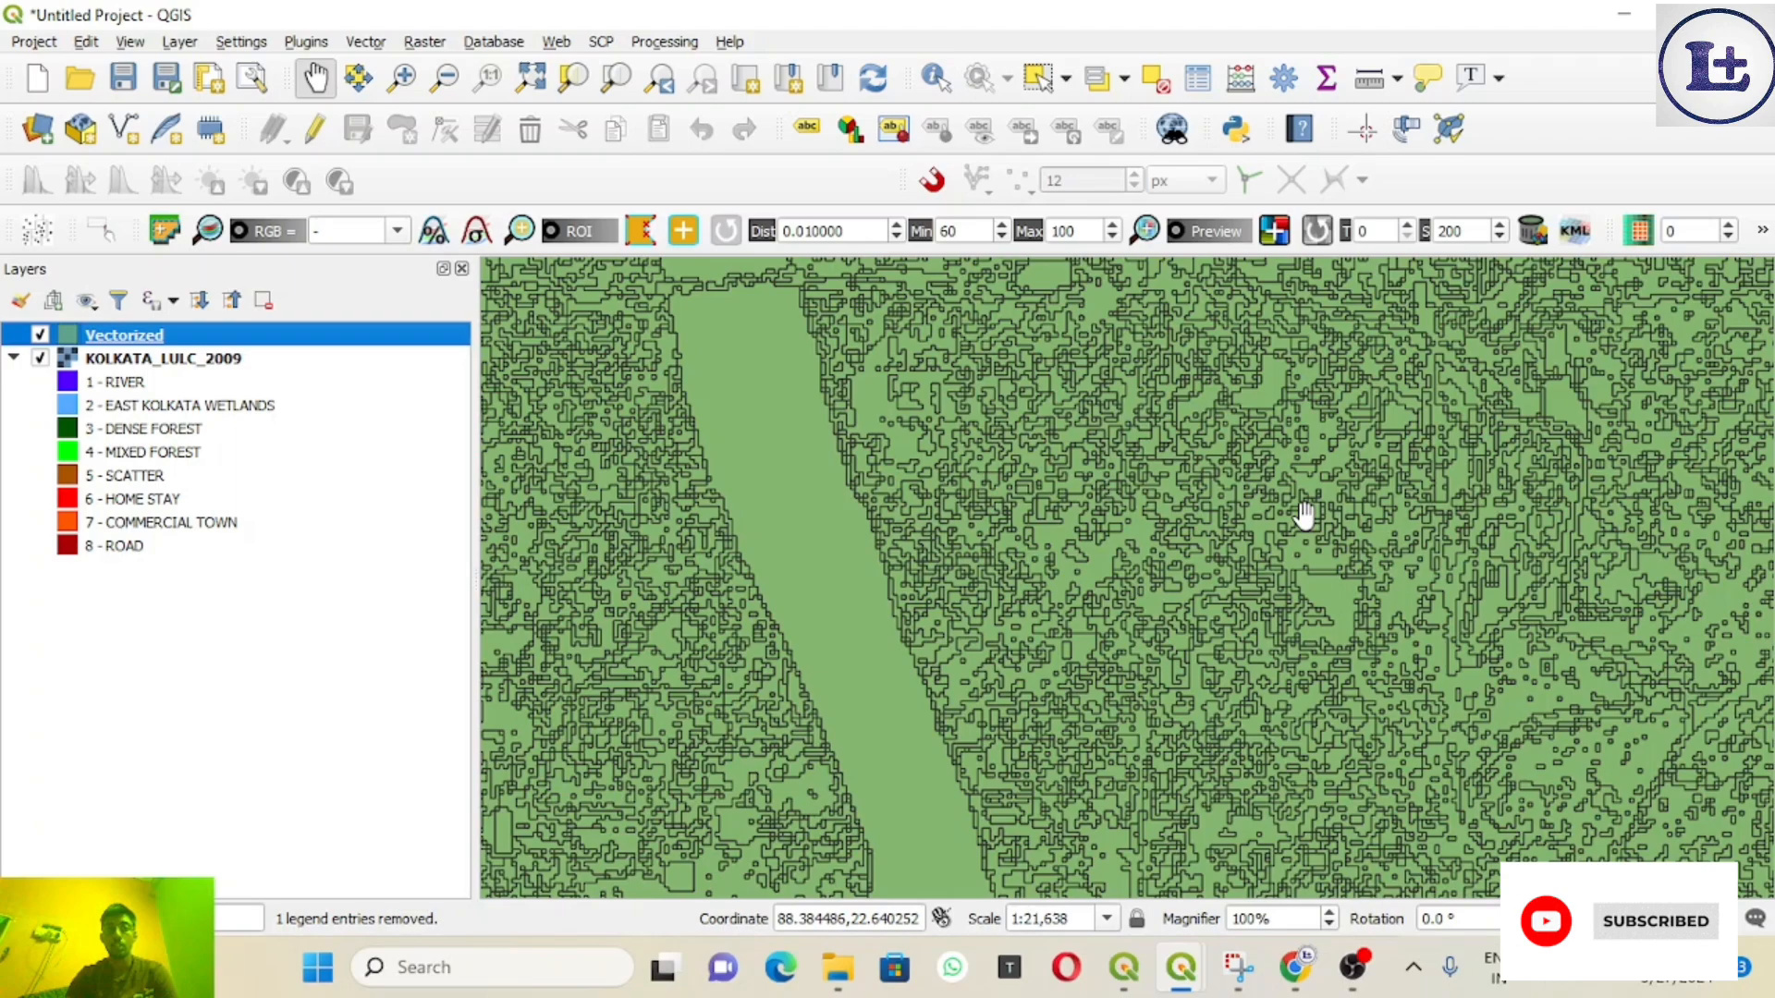
{"action": "scroll", "coordinate": [1304, 515], "scroll_direction": "down", "scroll_amount": 1}
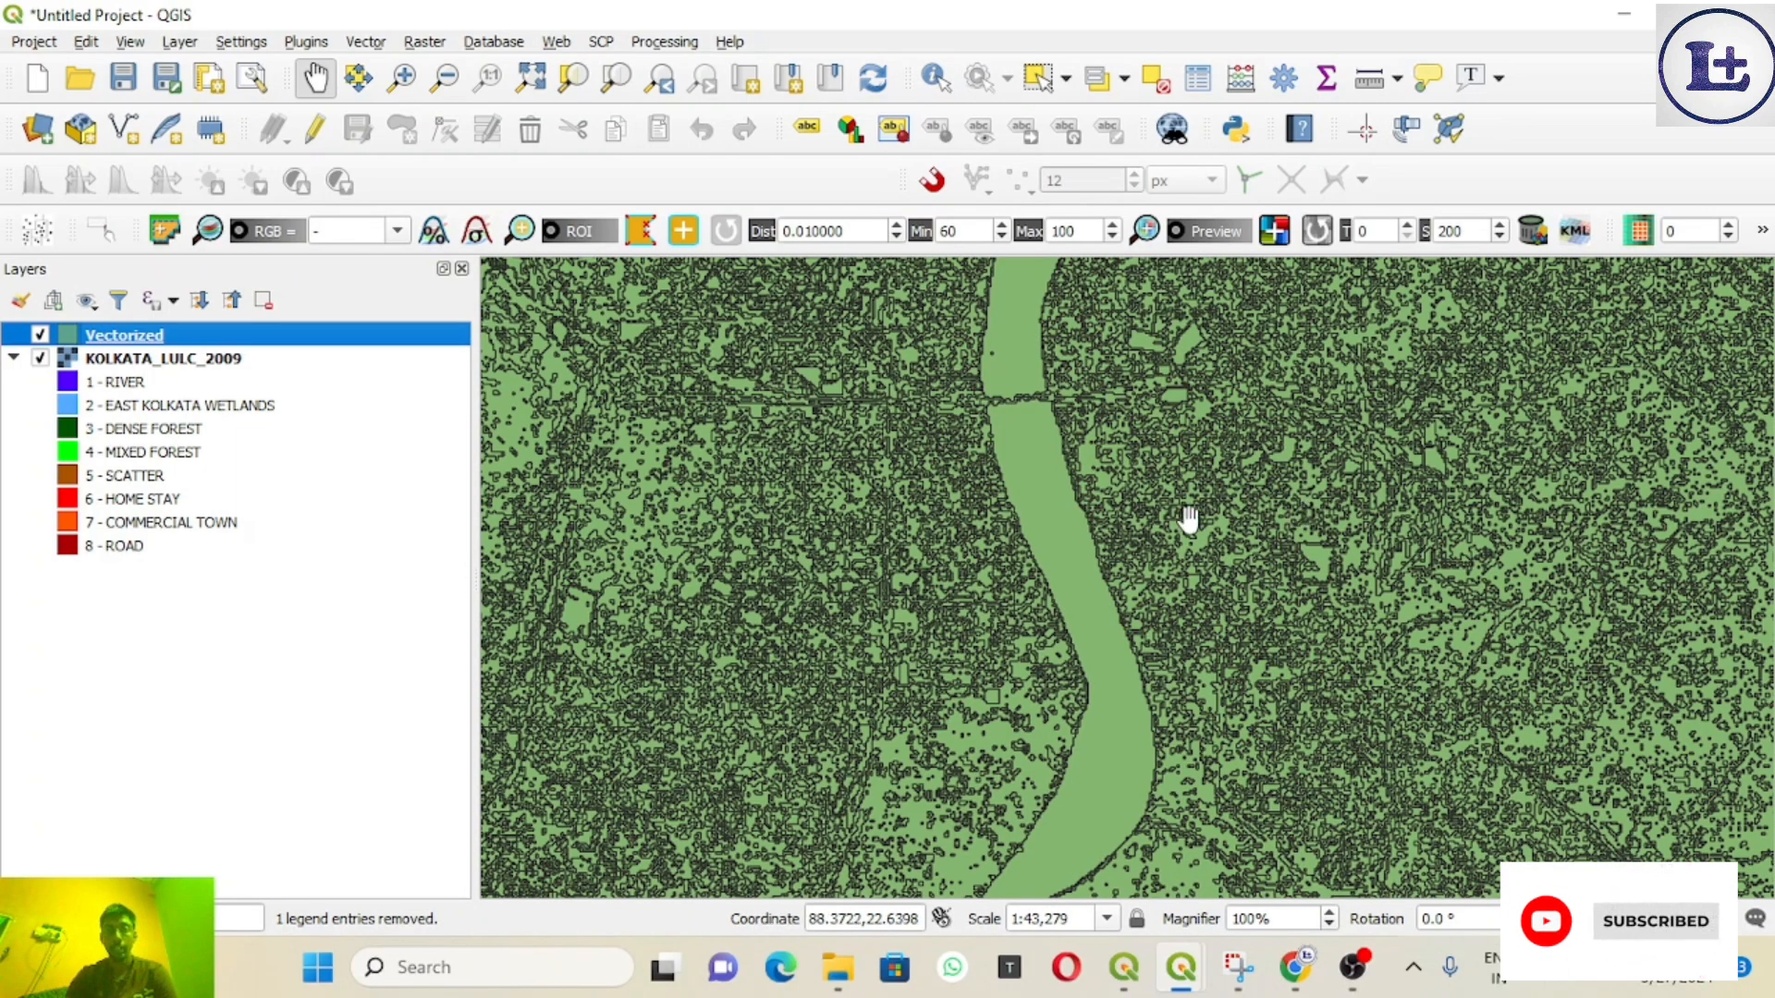
{"action": "scroll", "coordinate": [1188, 515], "scroll_direction": "down", "scroll_amount": 2}
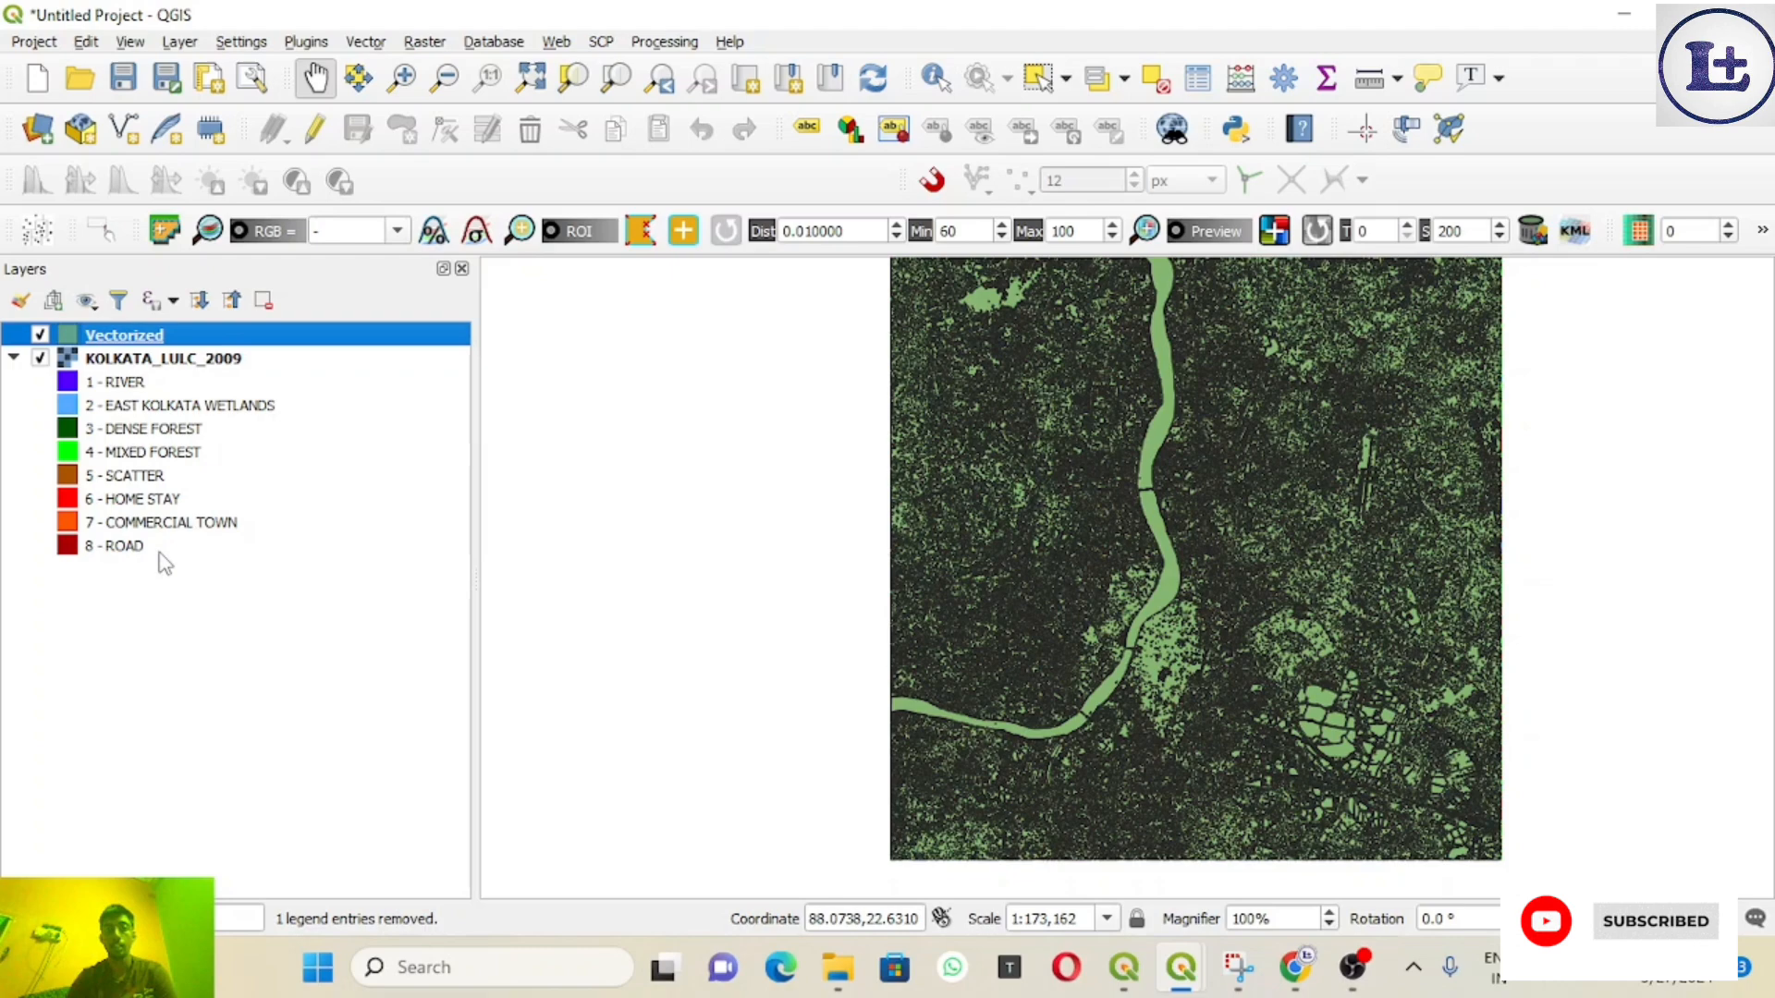
{"action": "left_click_drag", "start_coordinate": [1023, 407], "coordinate": [943, 412]}
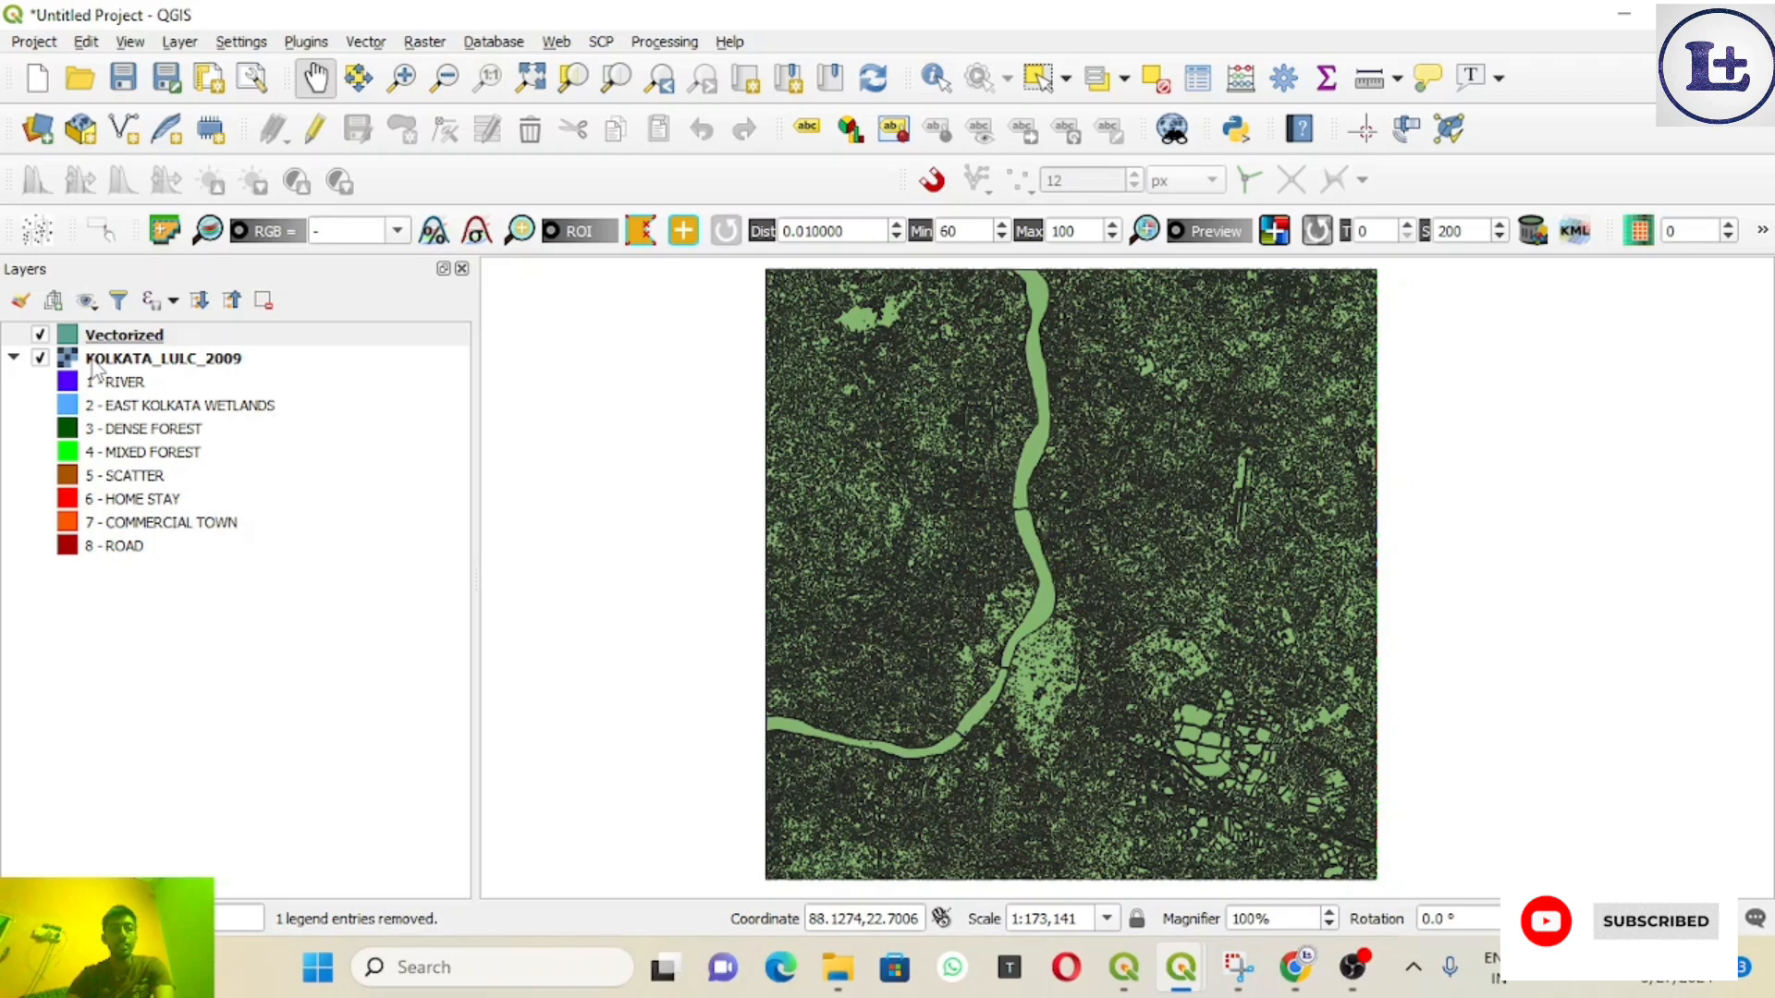
Step: Hide the KOLKATA_LULC_2009 raster and switch the Vectorized layer's symbology to Categorized
{"action": "left_click", "coordinate": [40, 361]}
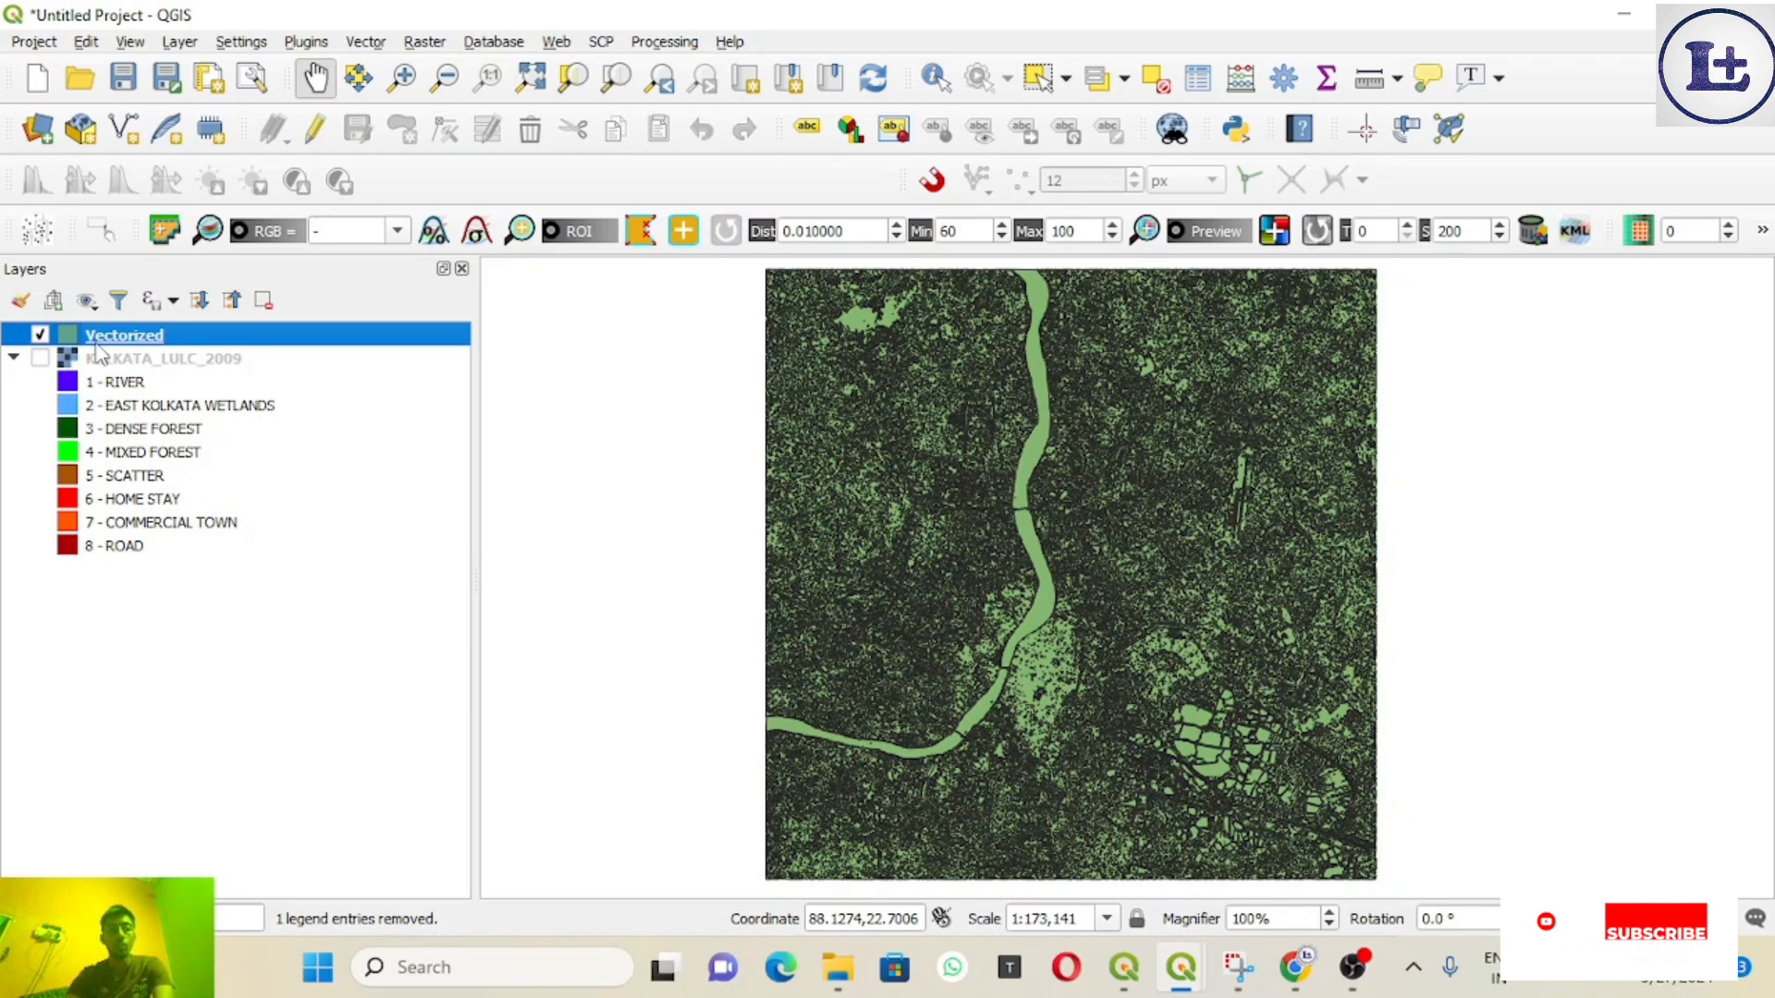
{"action": "right_click", "coordinate": [211, 338]}
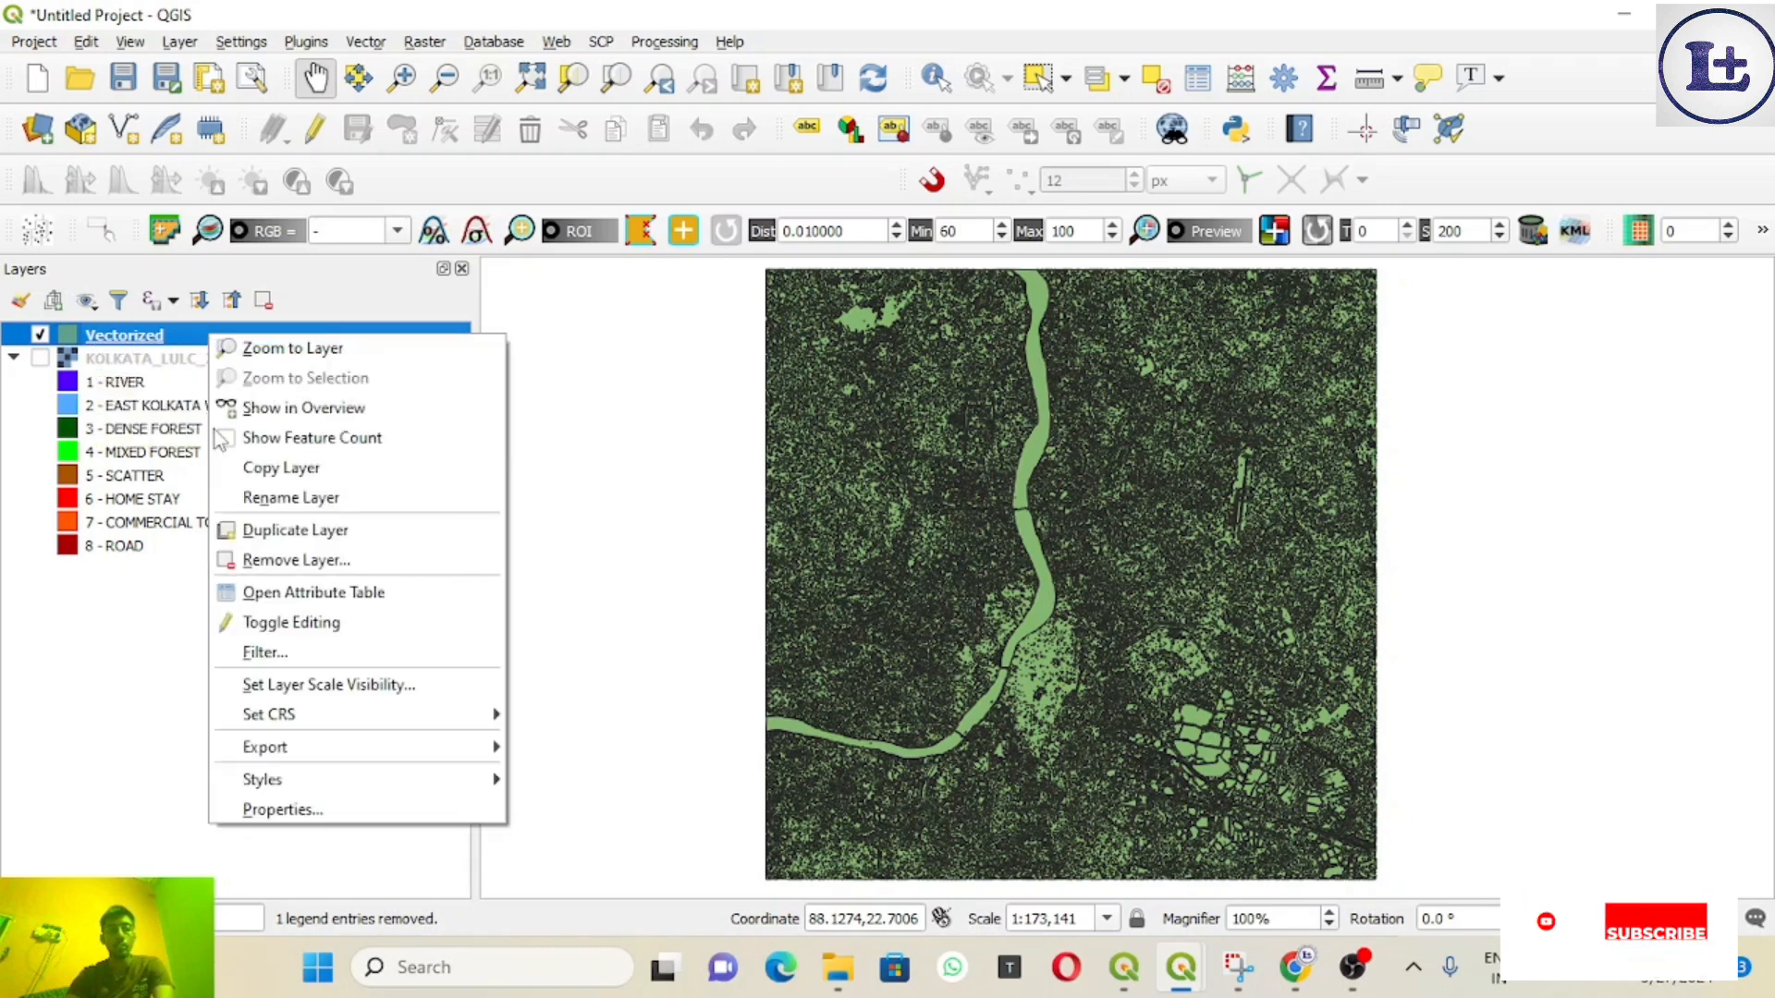
{"action": "left_click", "coordinate": [281, 810]}
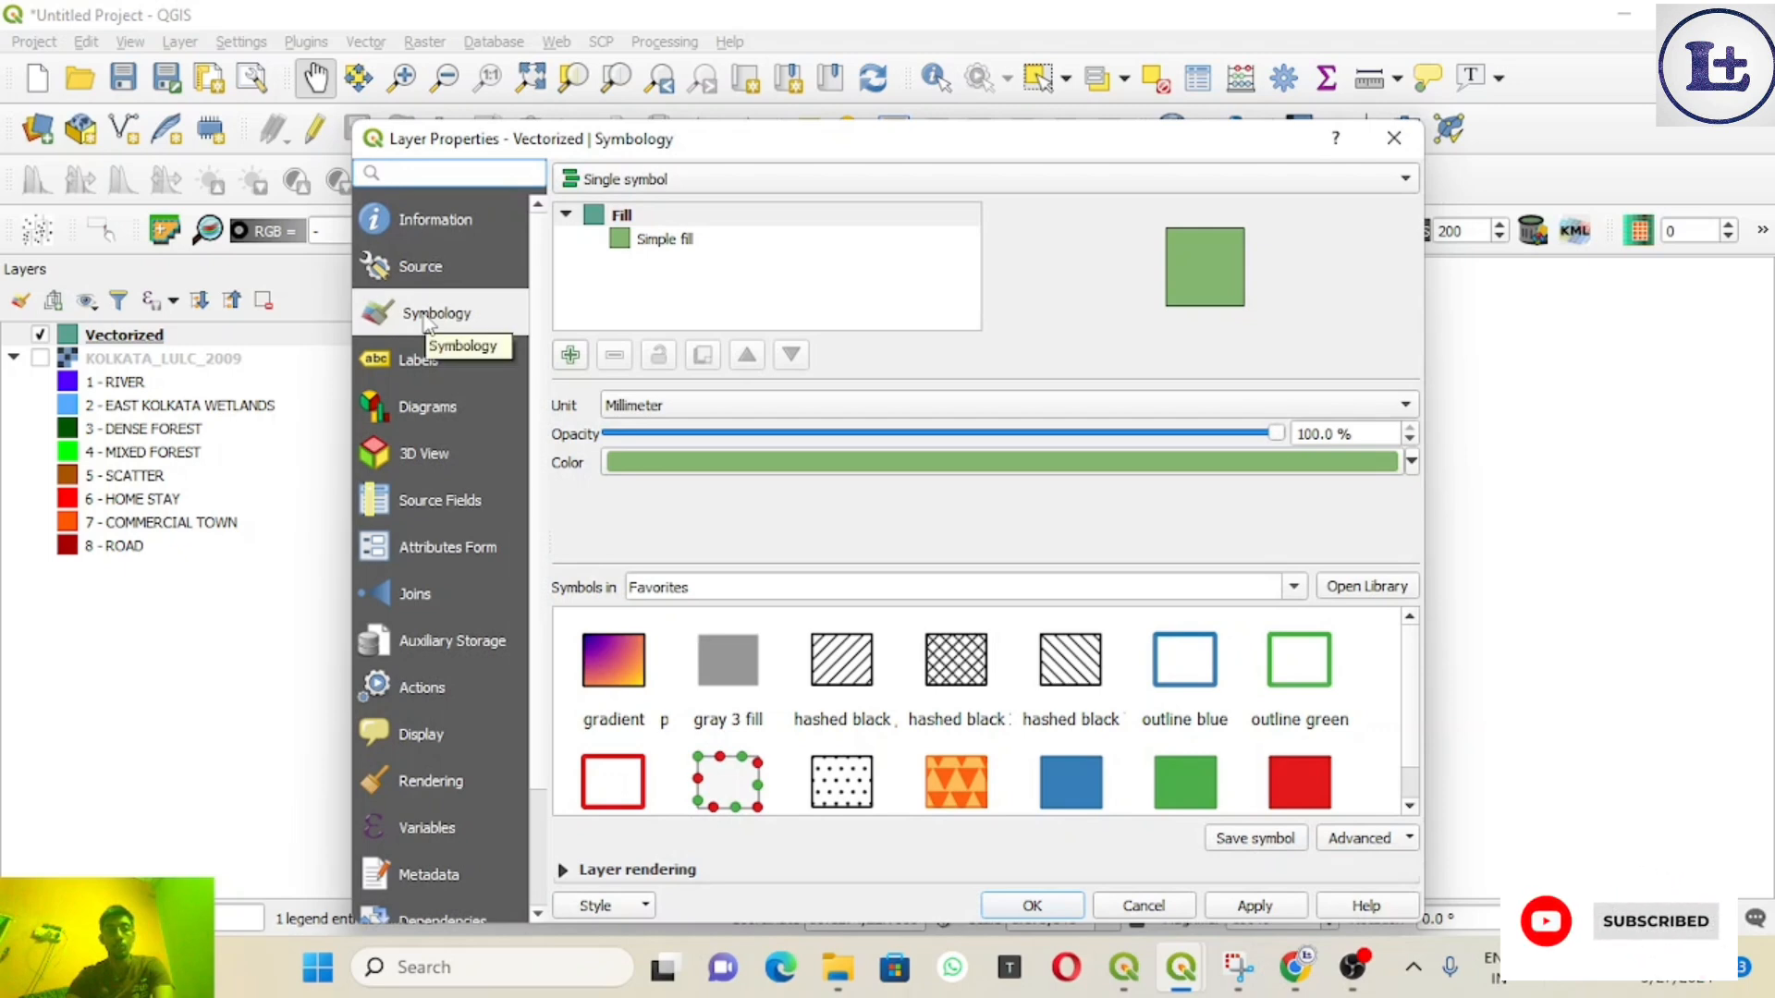
{"action": "left_click", "coordinate": [1407, 181]}
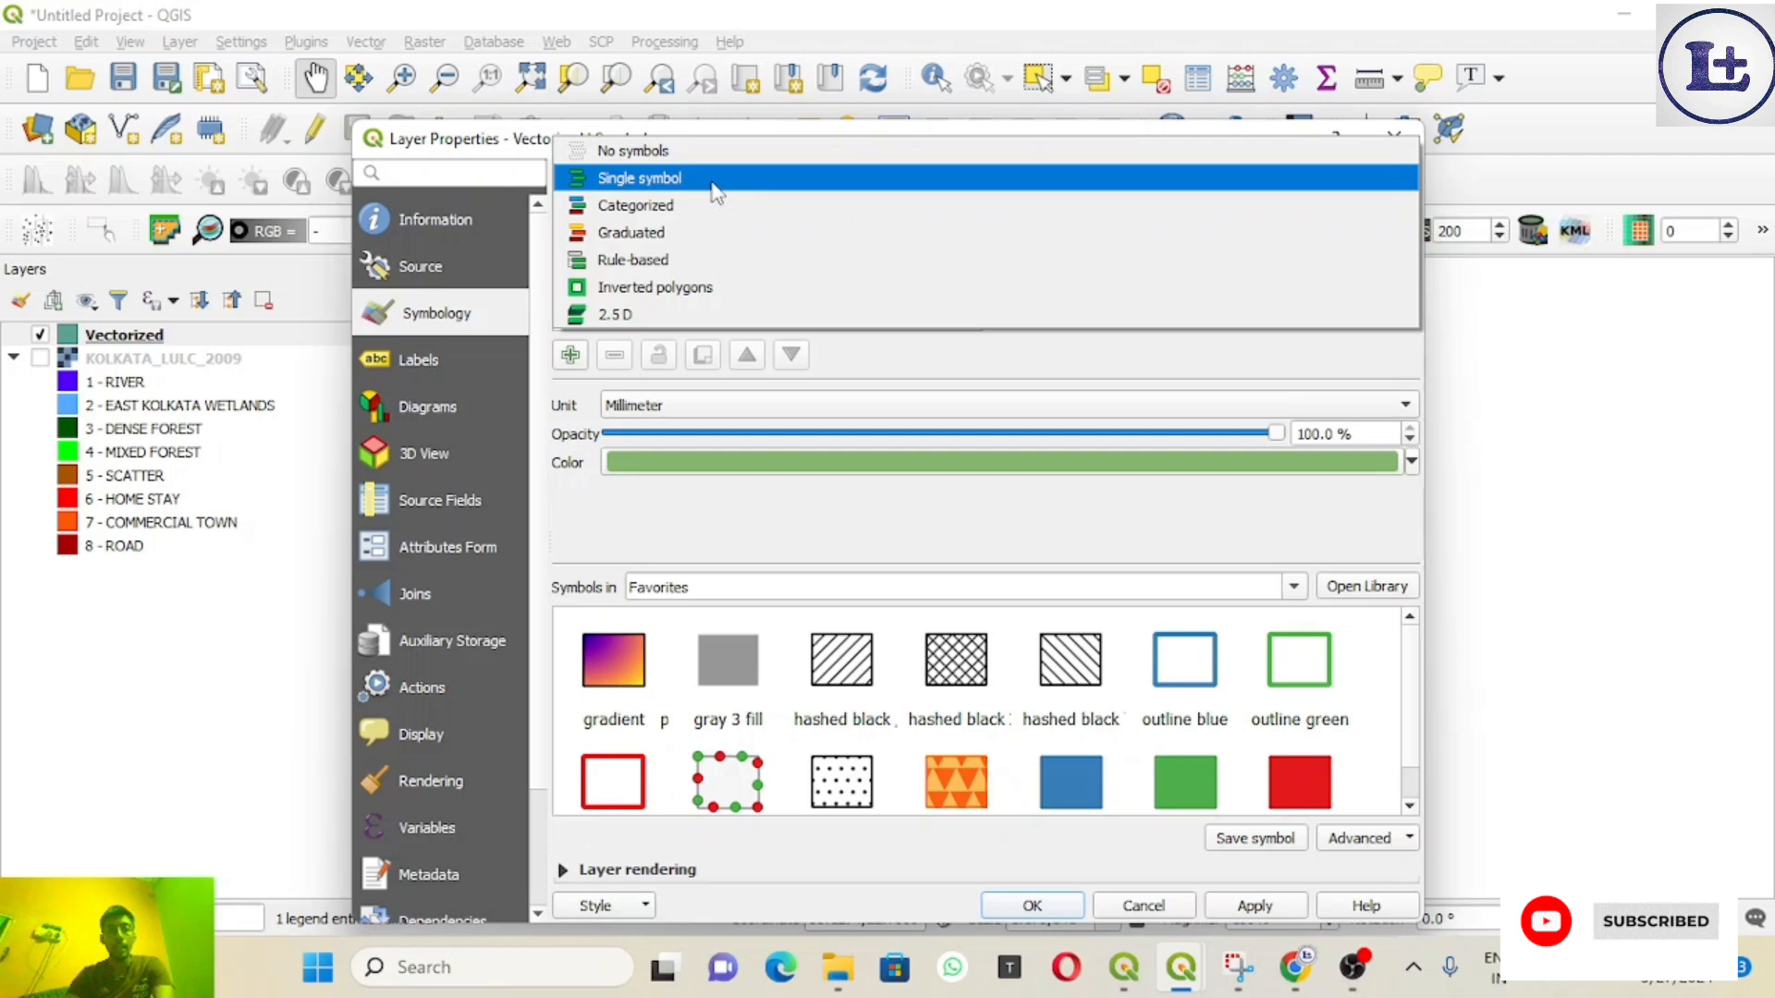
{"action": "left_click", "coordinate": [675, 209]}
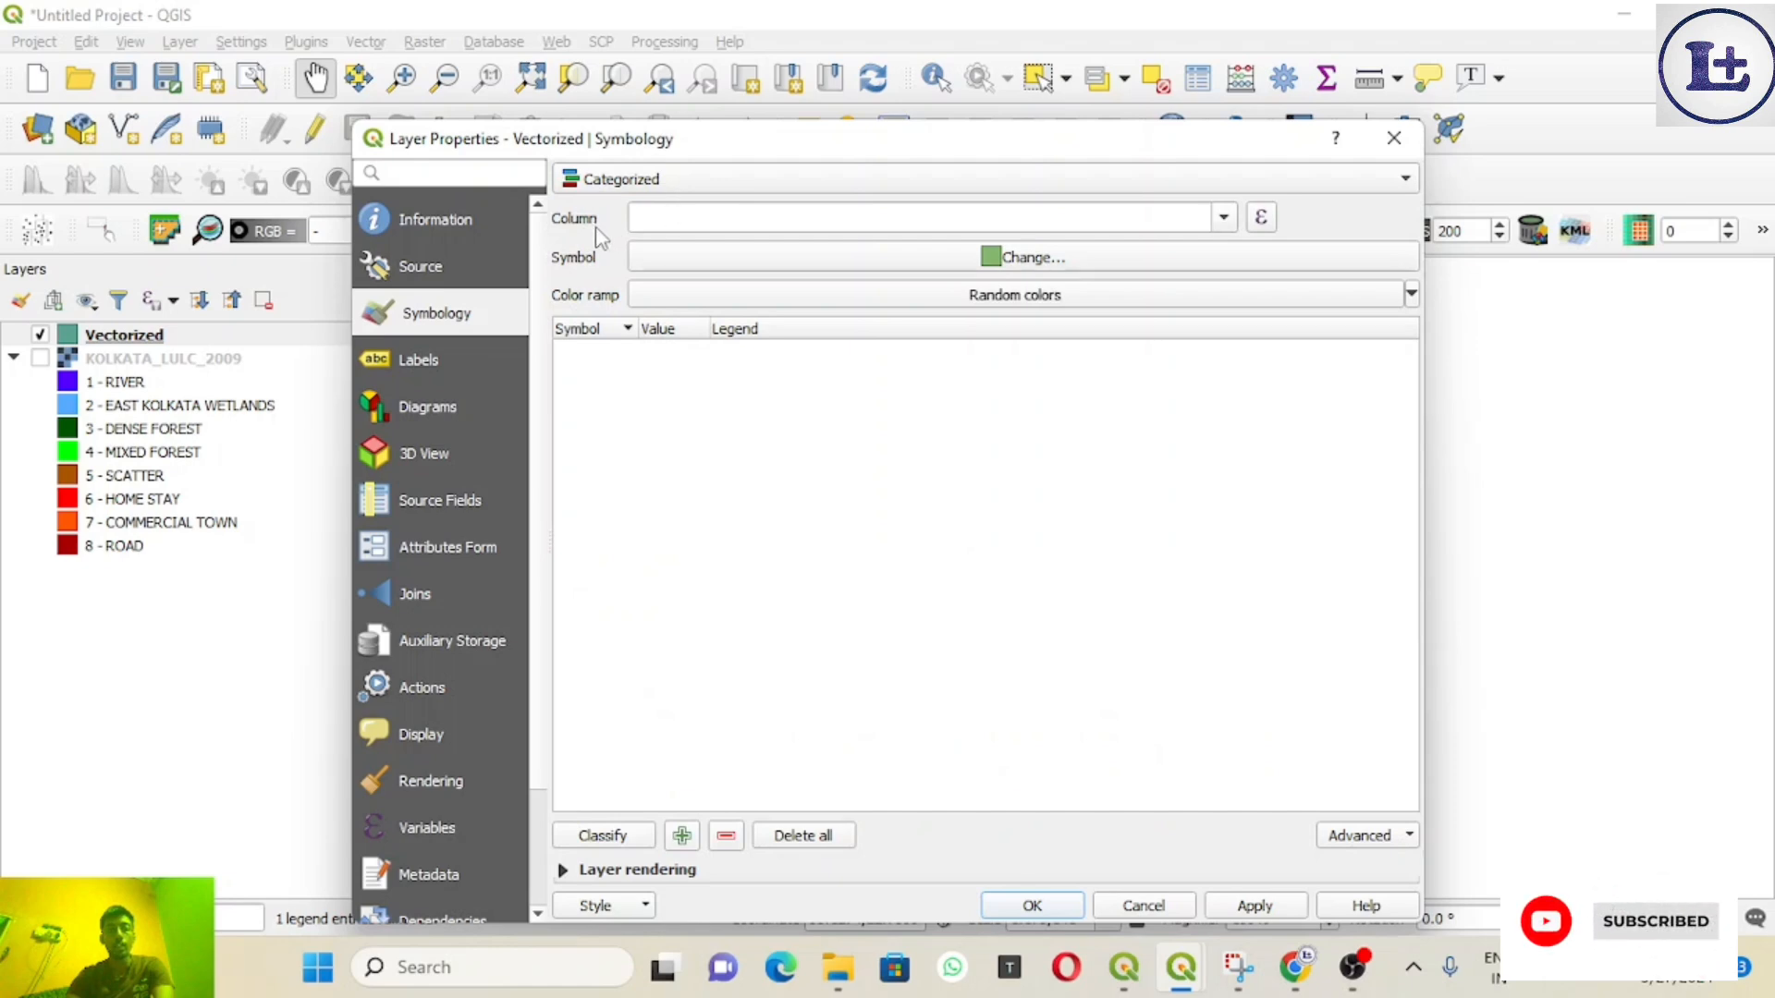
Step: Classify the Vectorized layer's categories by the DN column with the Random colors ramp
{"action": "left_click", "coordinate": [1224, 220]}
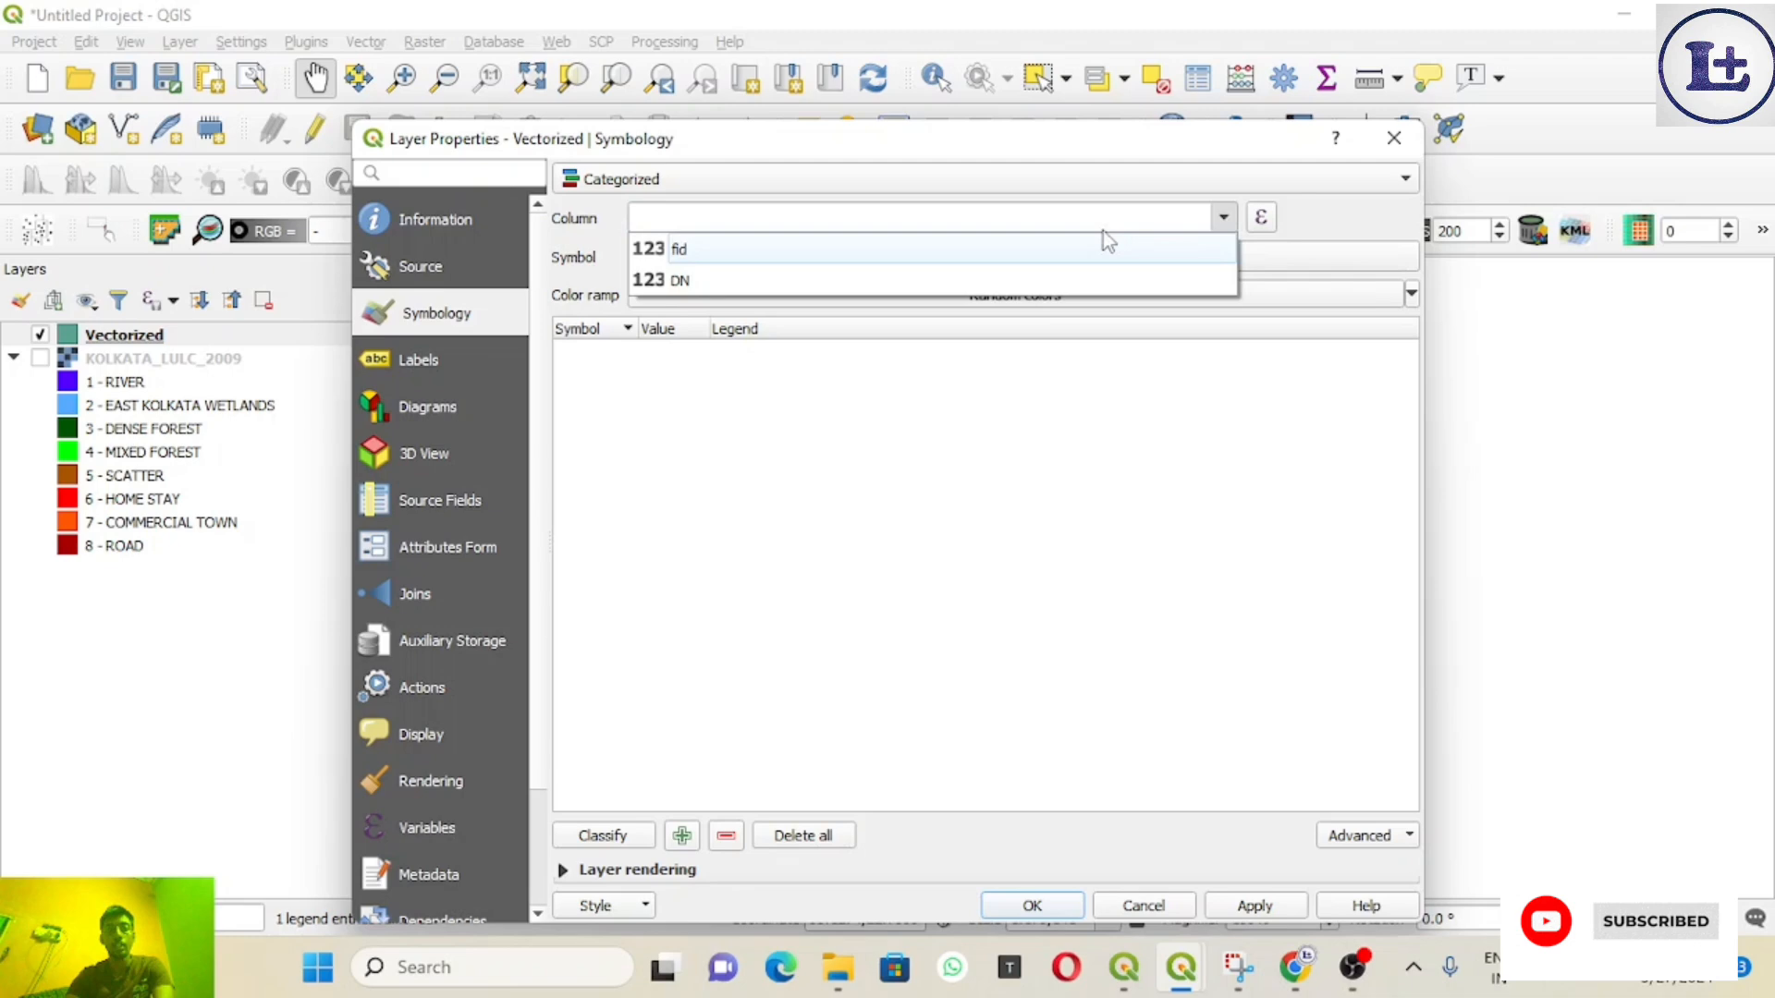
{"action": "left_click", "coordinate": [716, 277]}
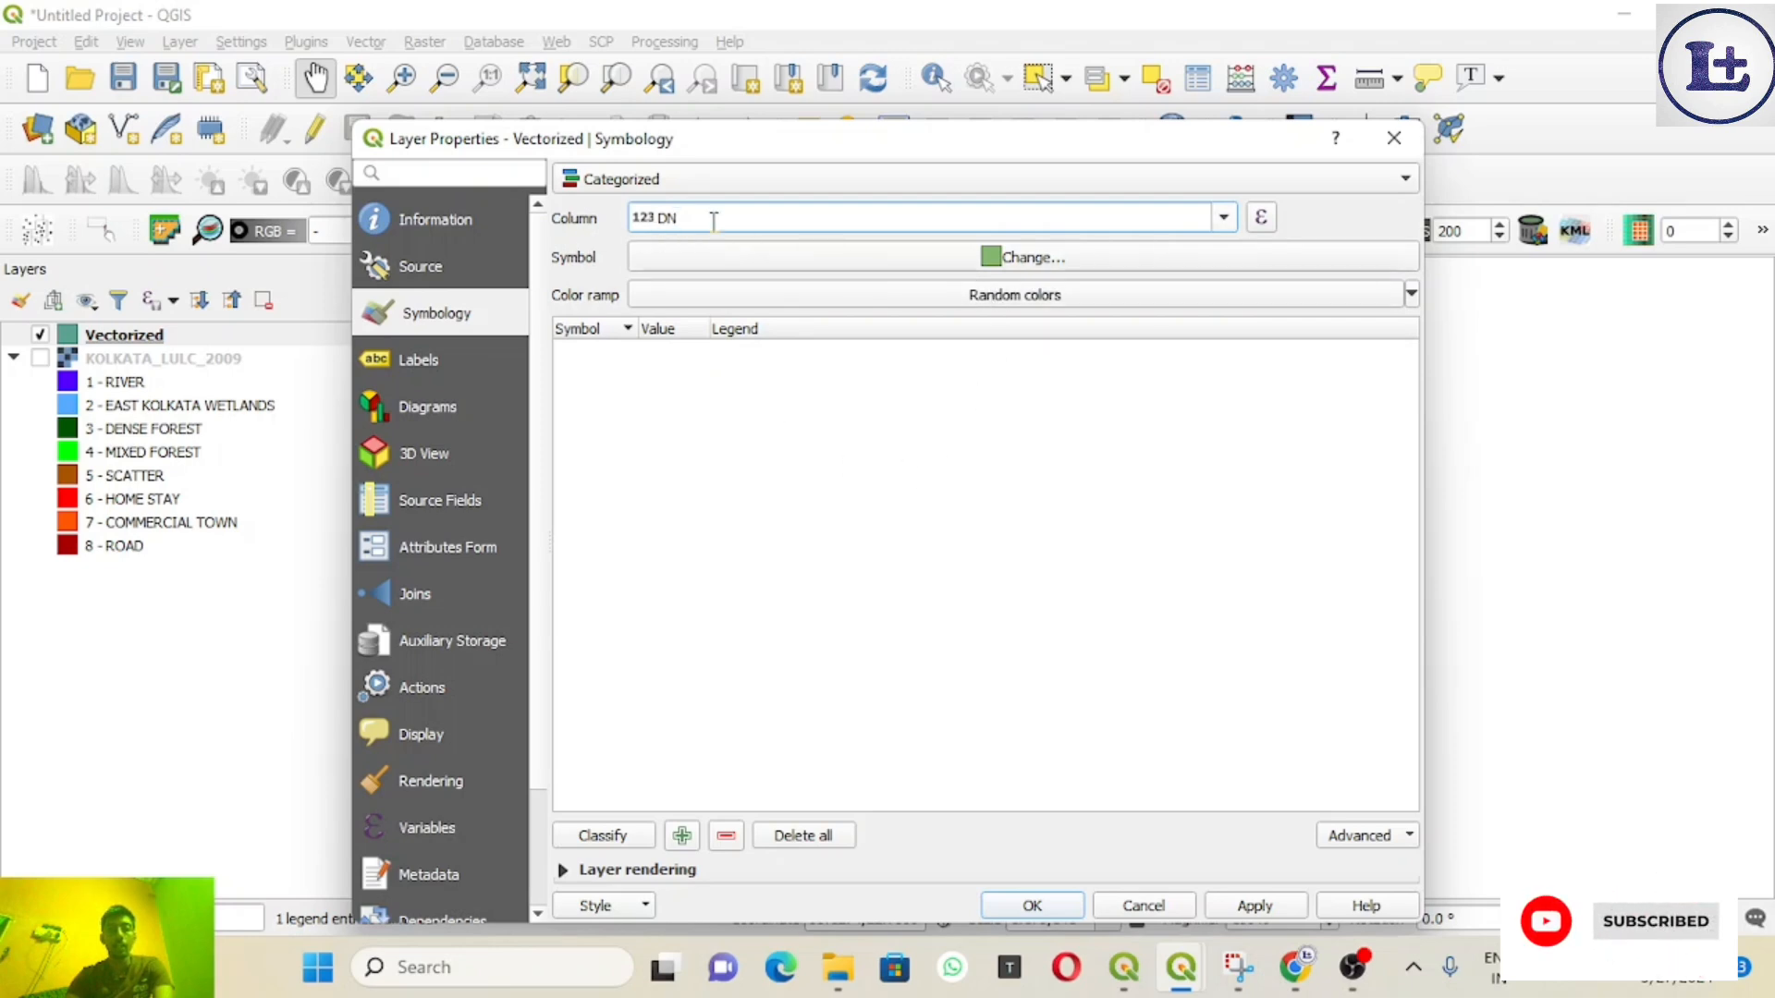
{"action": "left_click", "coordinate": [606, 836]}
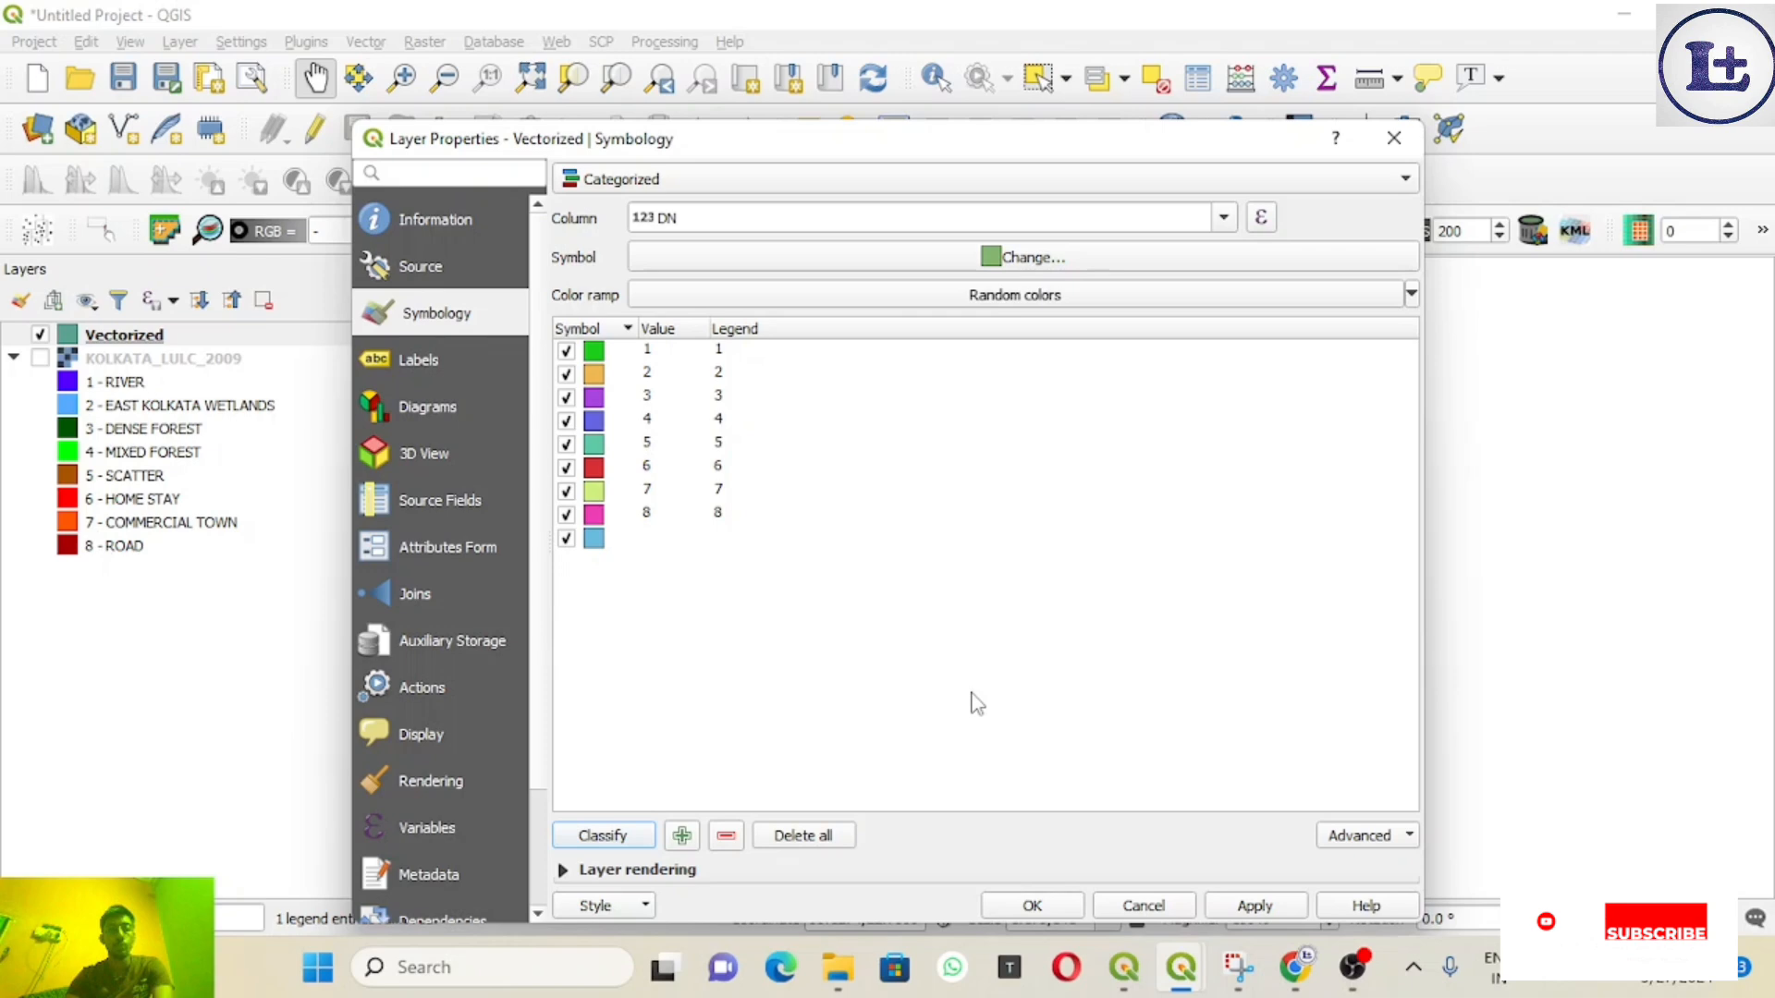
Step: Remove the category with no value and apply the categorized symbology to the Vectorized layer
{"action": "left_click", "coordinate": [593, 545]}
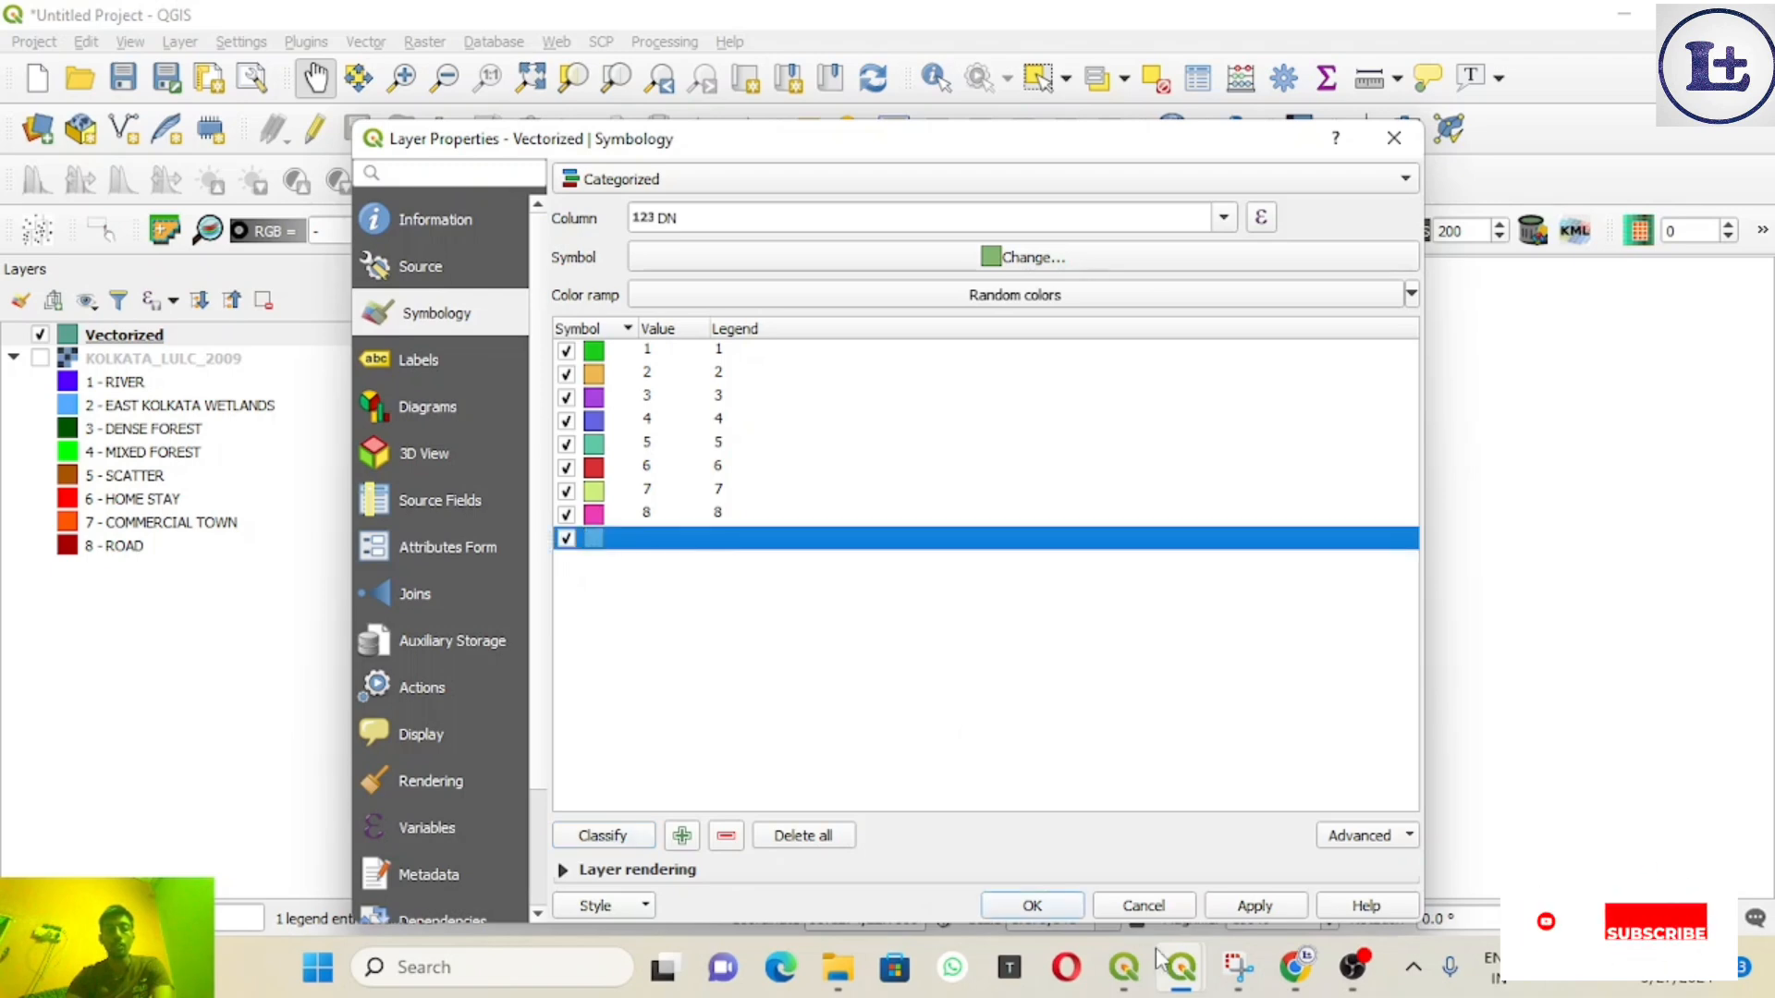
{"action": "left_click", "coordinate": [734, 841]}
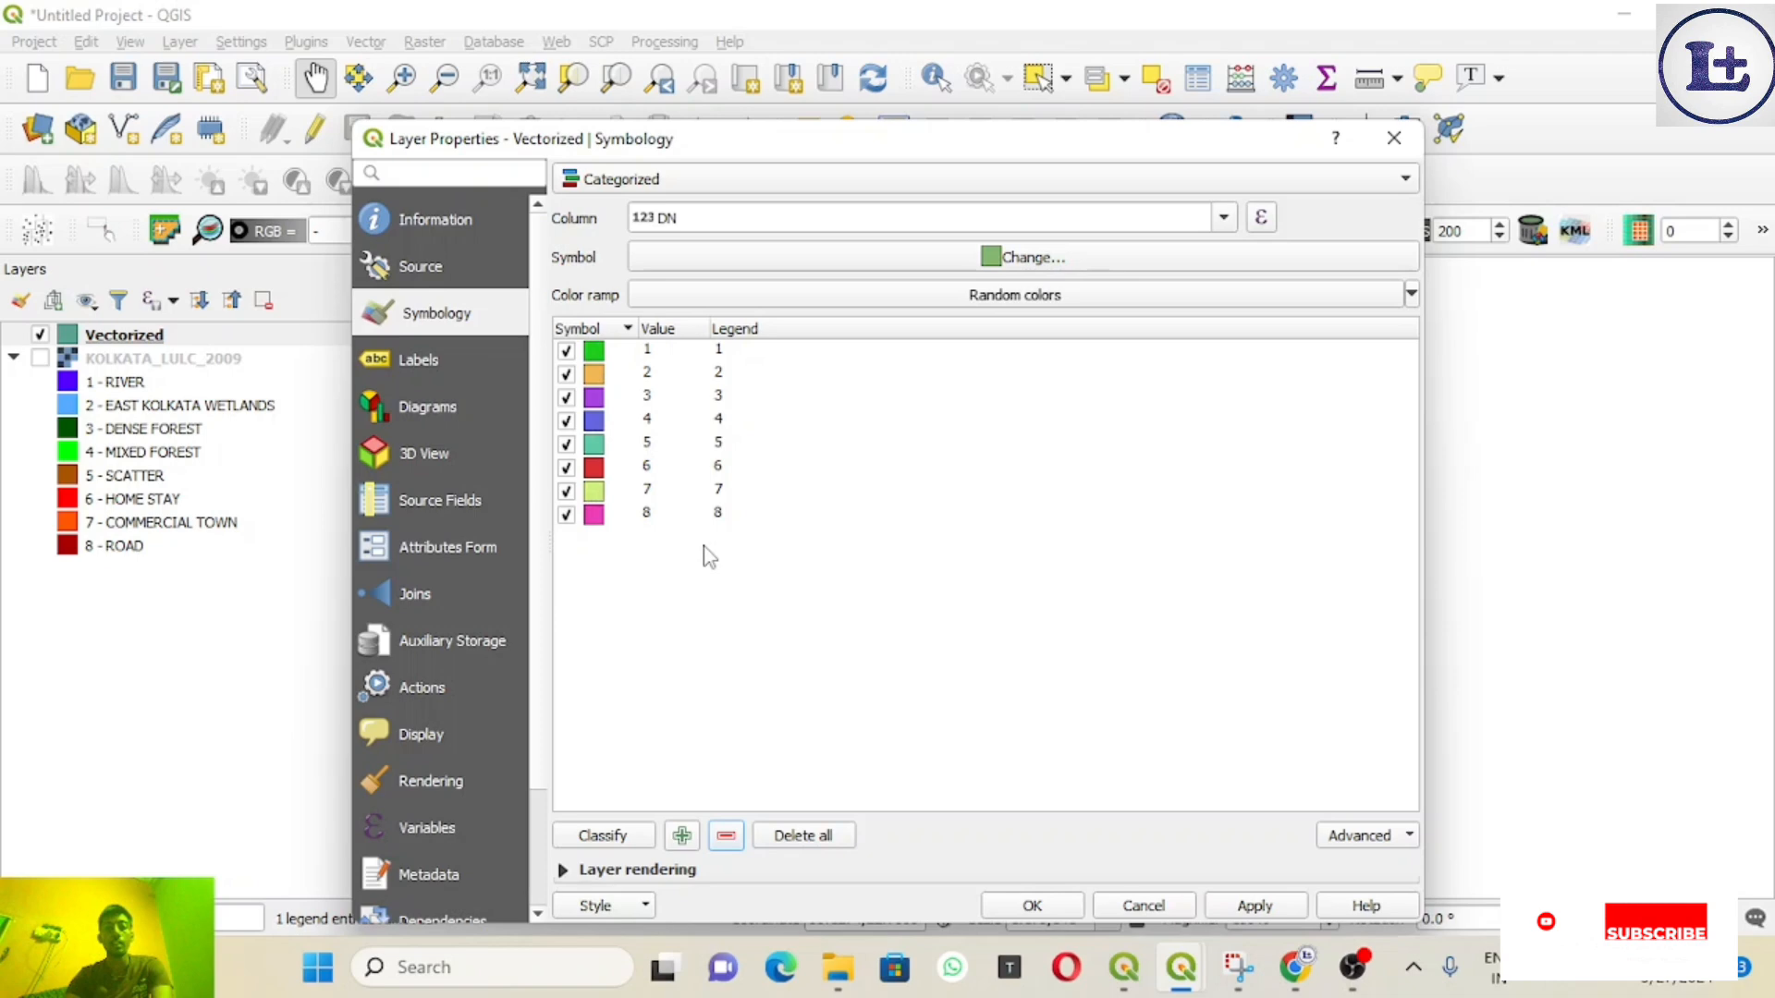
{"action": "left_click", "coordinate": [1255, 907]}
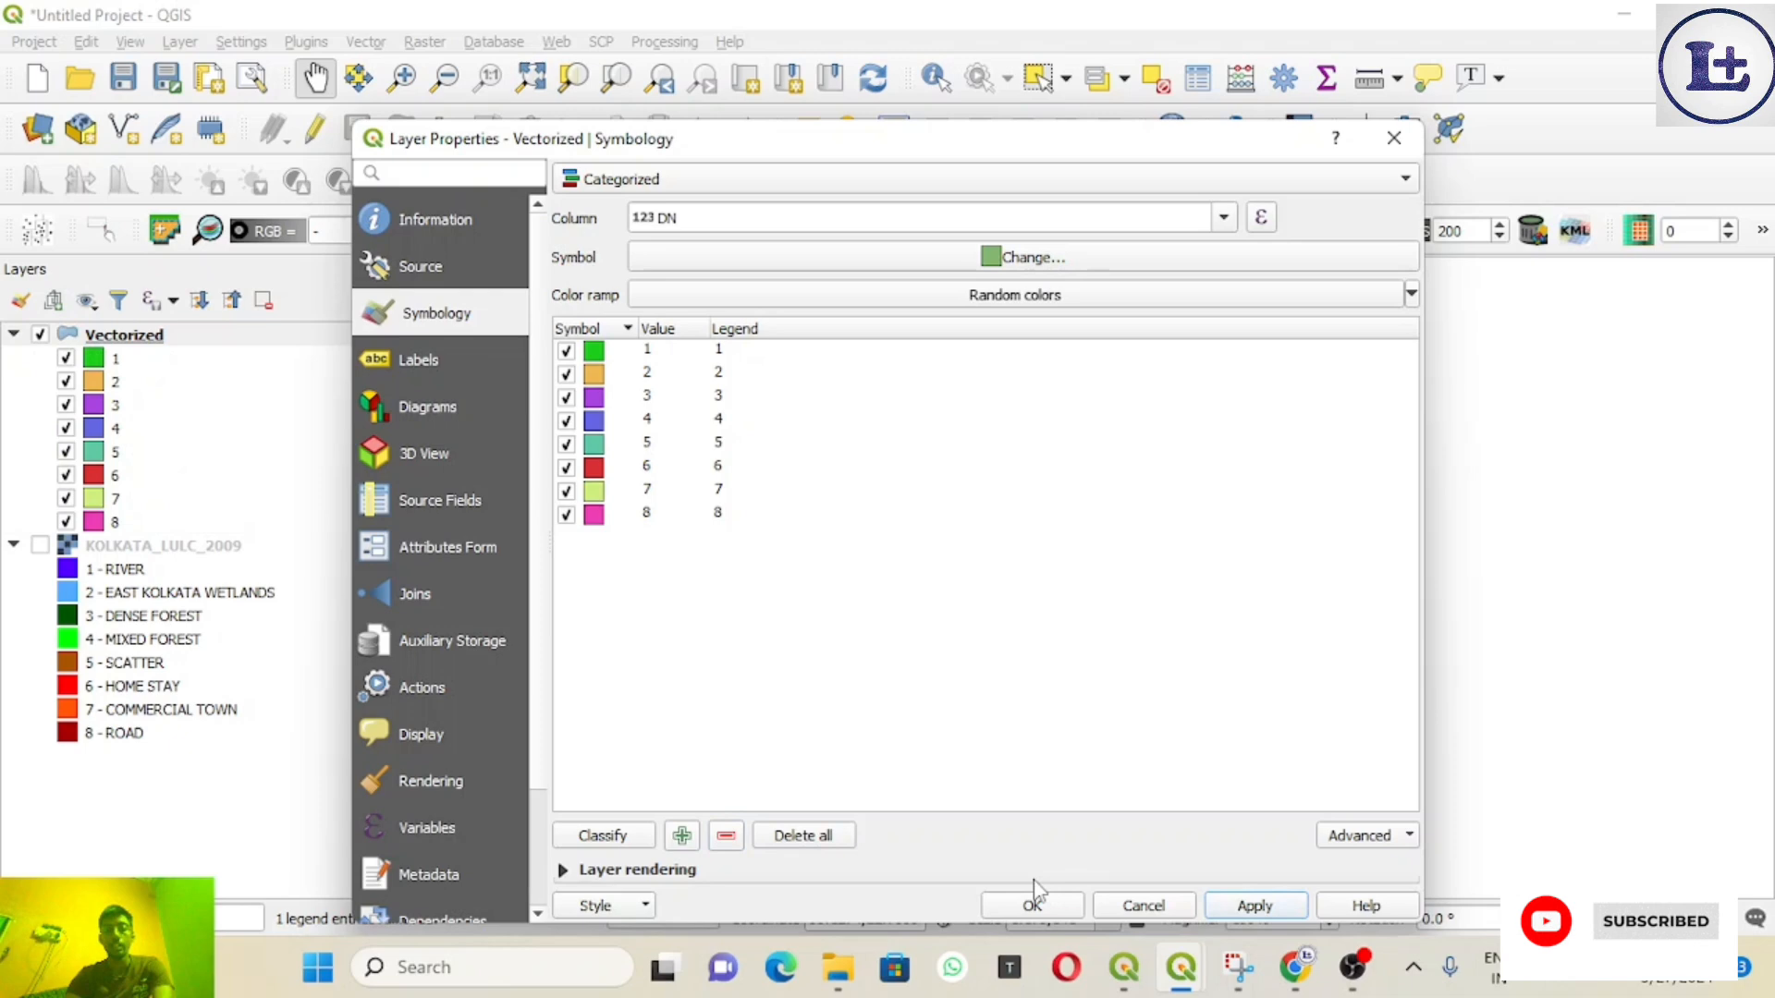
{"action": "left_click", "coordinate": [1034, 906]}
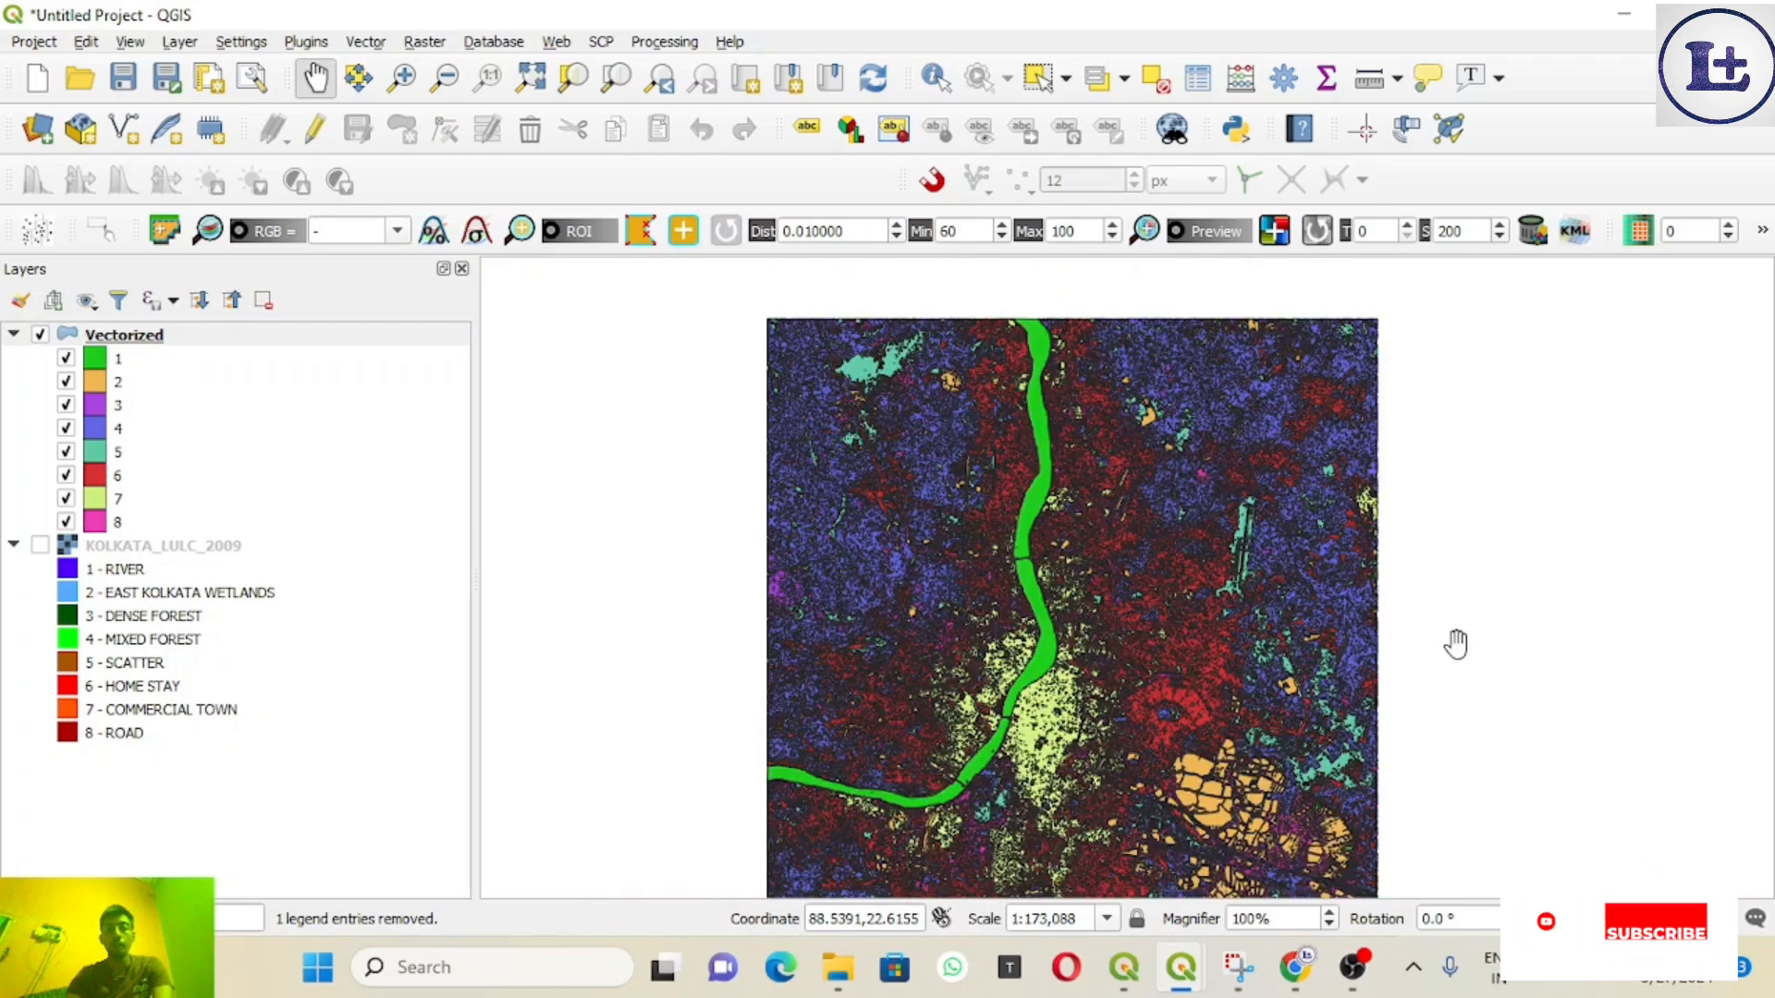
{"action": "scroll", "coordinate": [1216, 529], "scroll_direction": "up", "scroll_amount": 1}
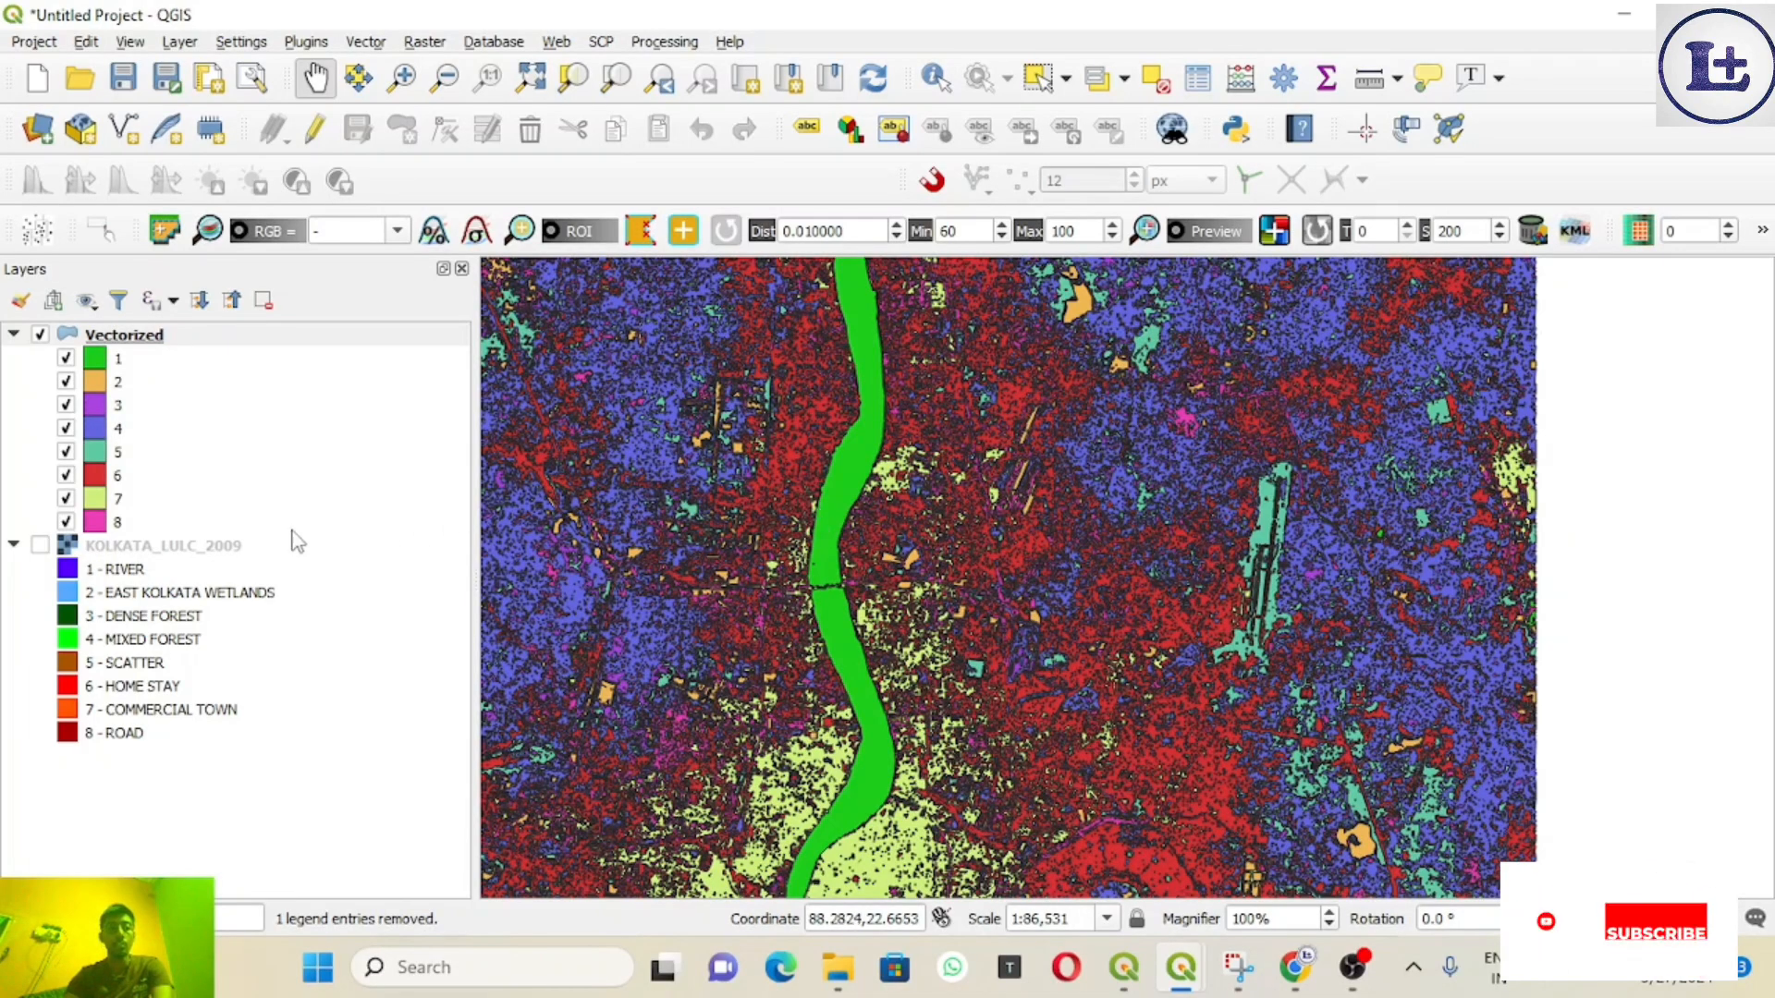
Step: Change the fill color of category 1 in the Vectorized layer's symbology to the standard medium blue
{"action": "left_click", "coordinate": [201, 340]}
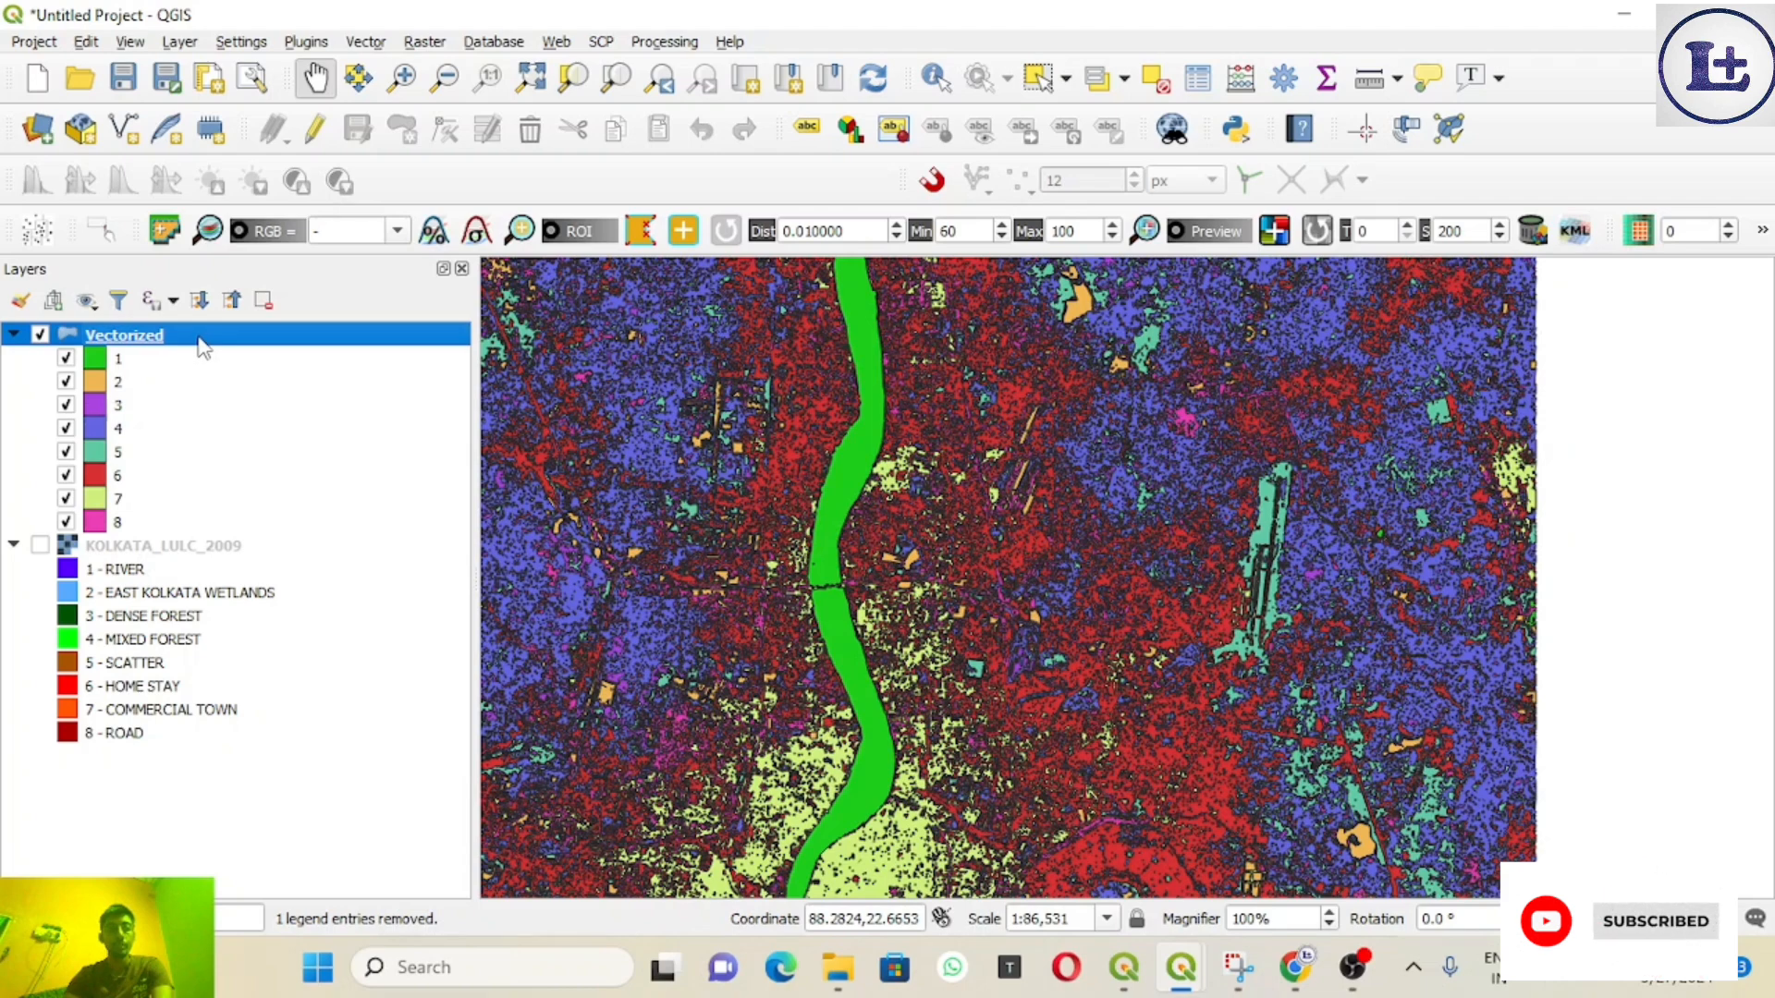
{"action": "right_click", "coordinate": [203, 347]}
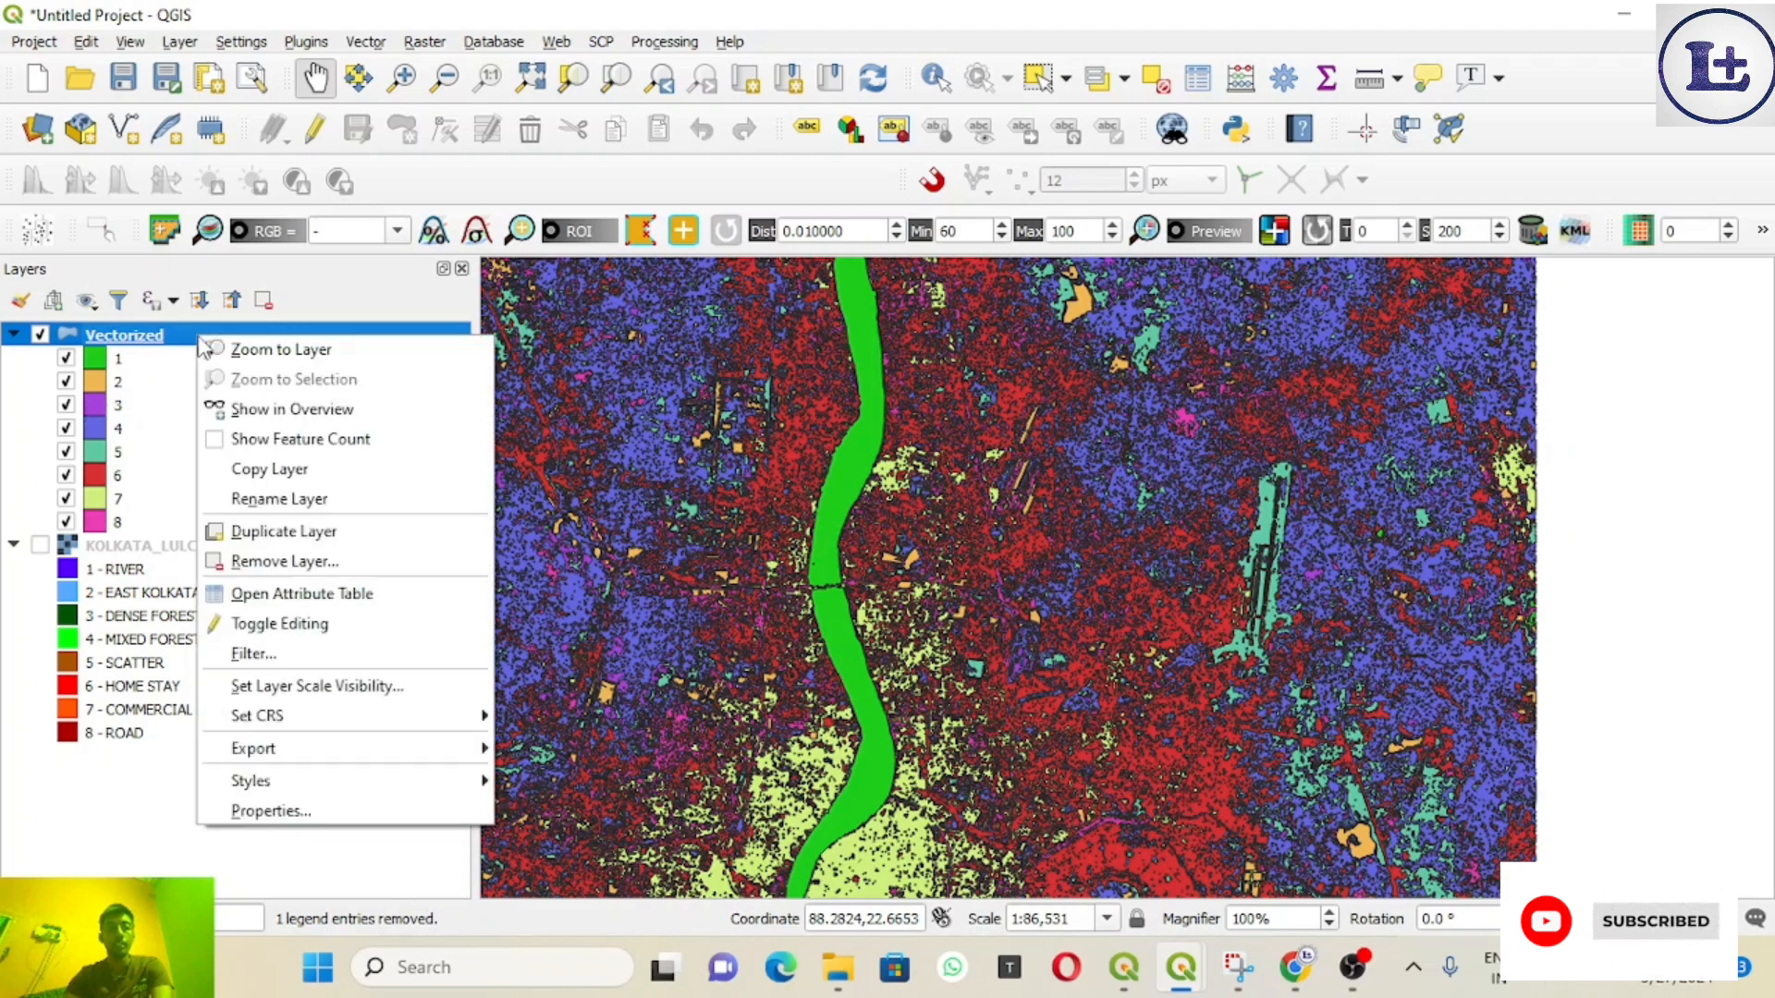
{"action": "left_click", "coordinate": [247, 804]}
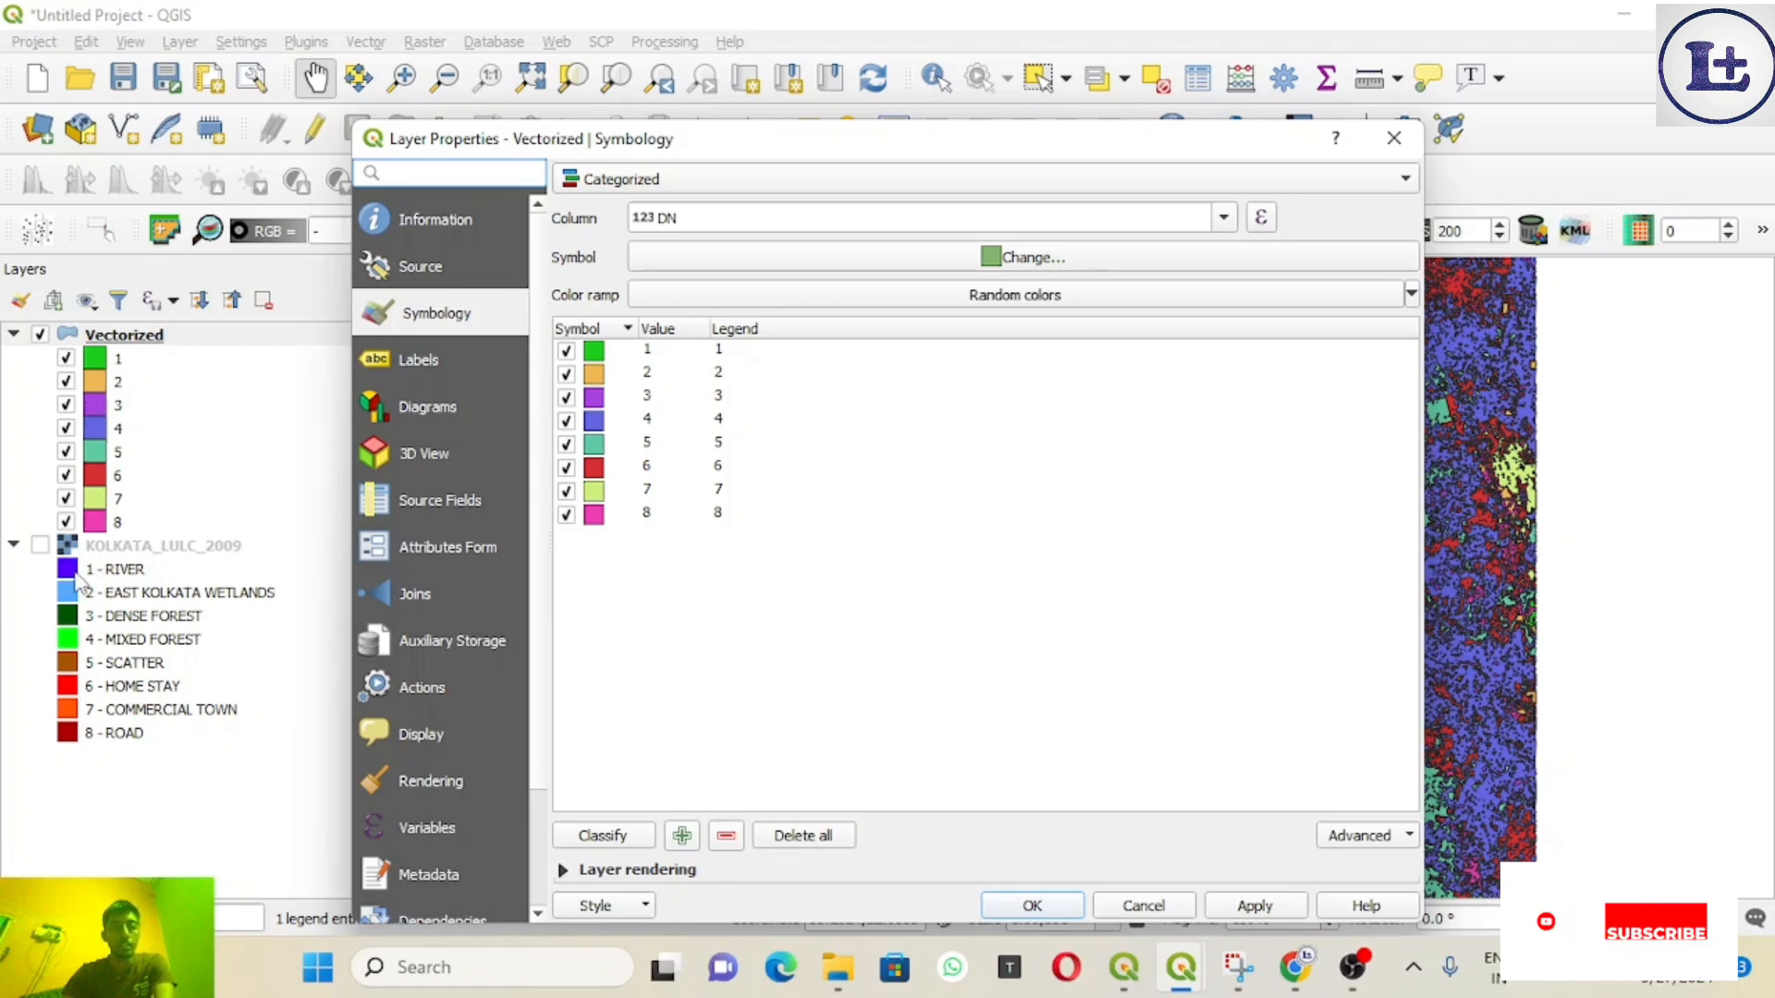
{"action": "double_click", "coordinate": [595, 354]}
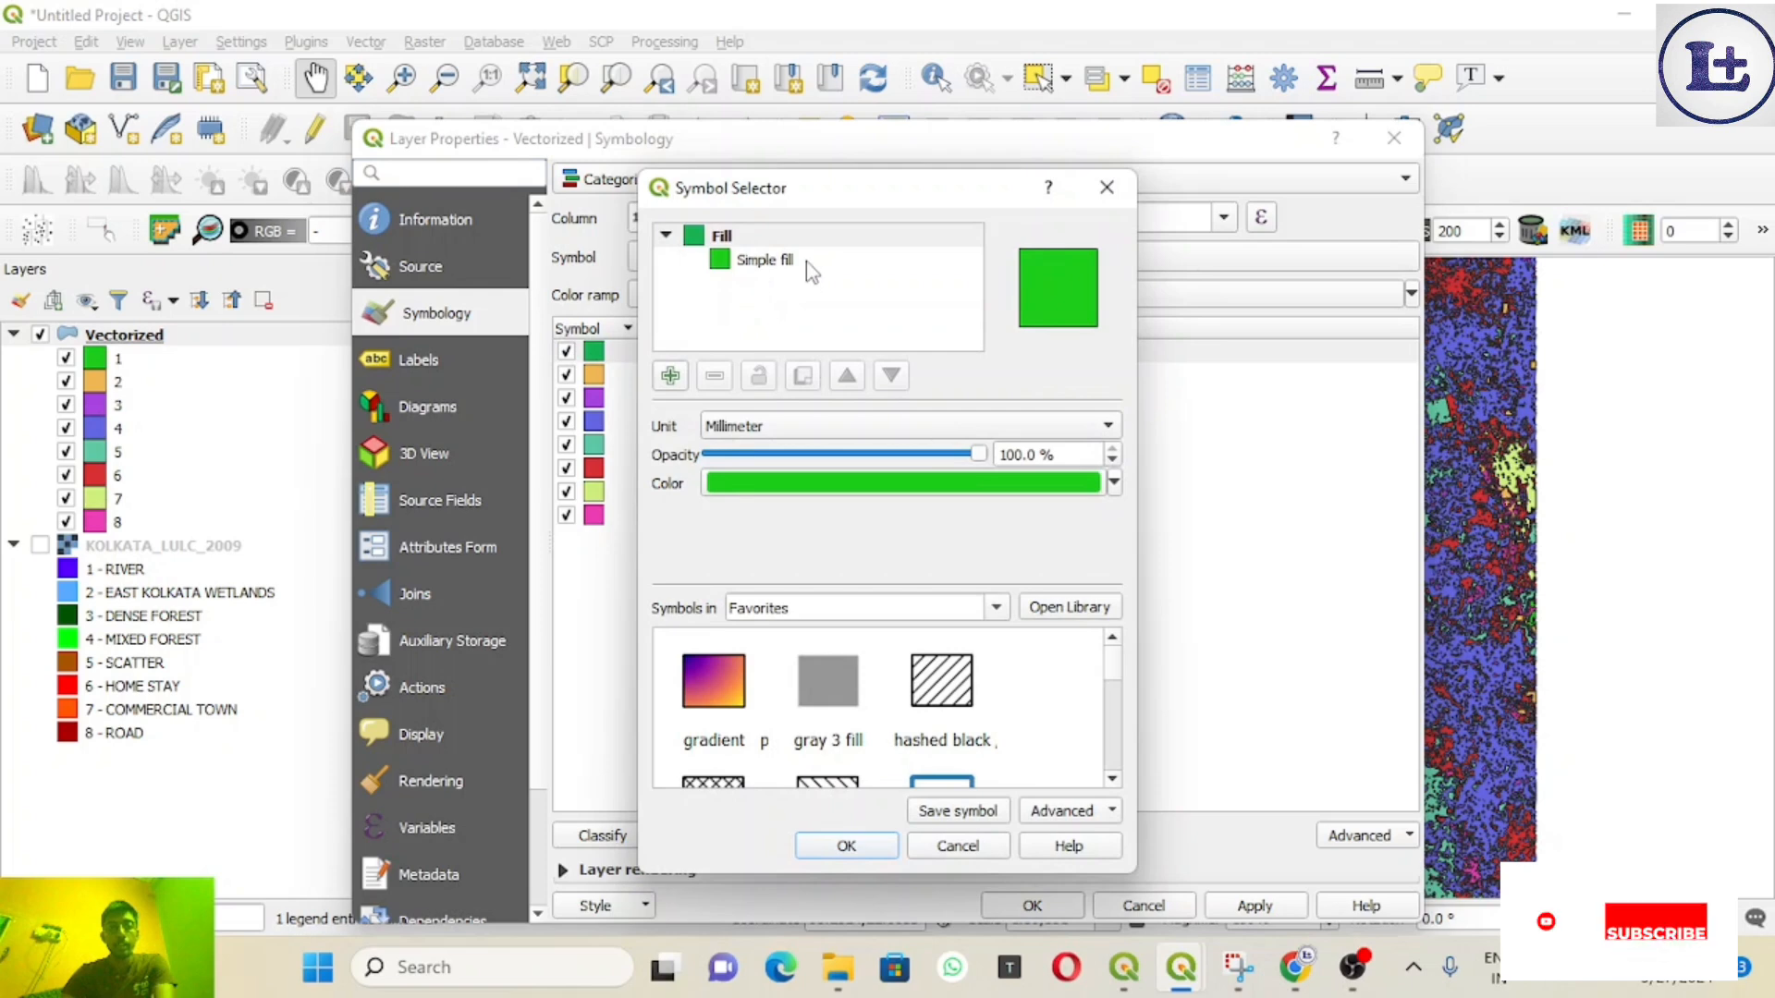
{"action": "left_click", "coordinate": [794, 262]}
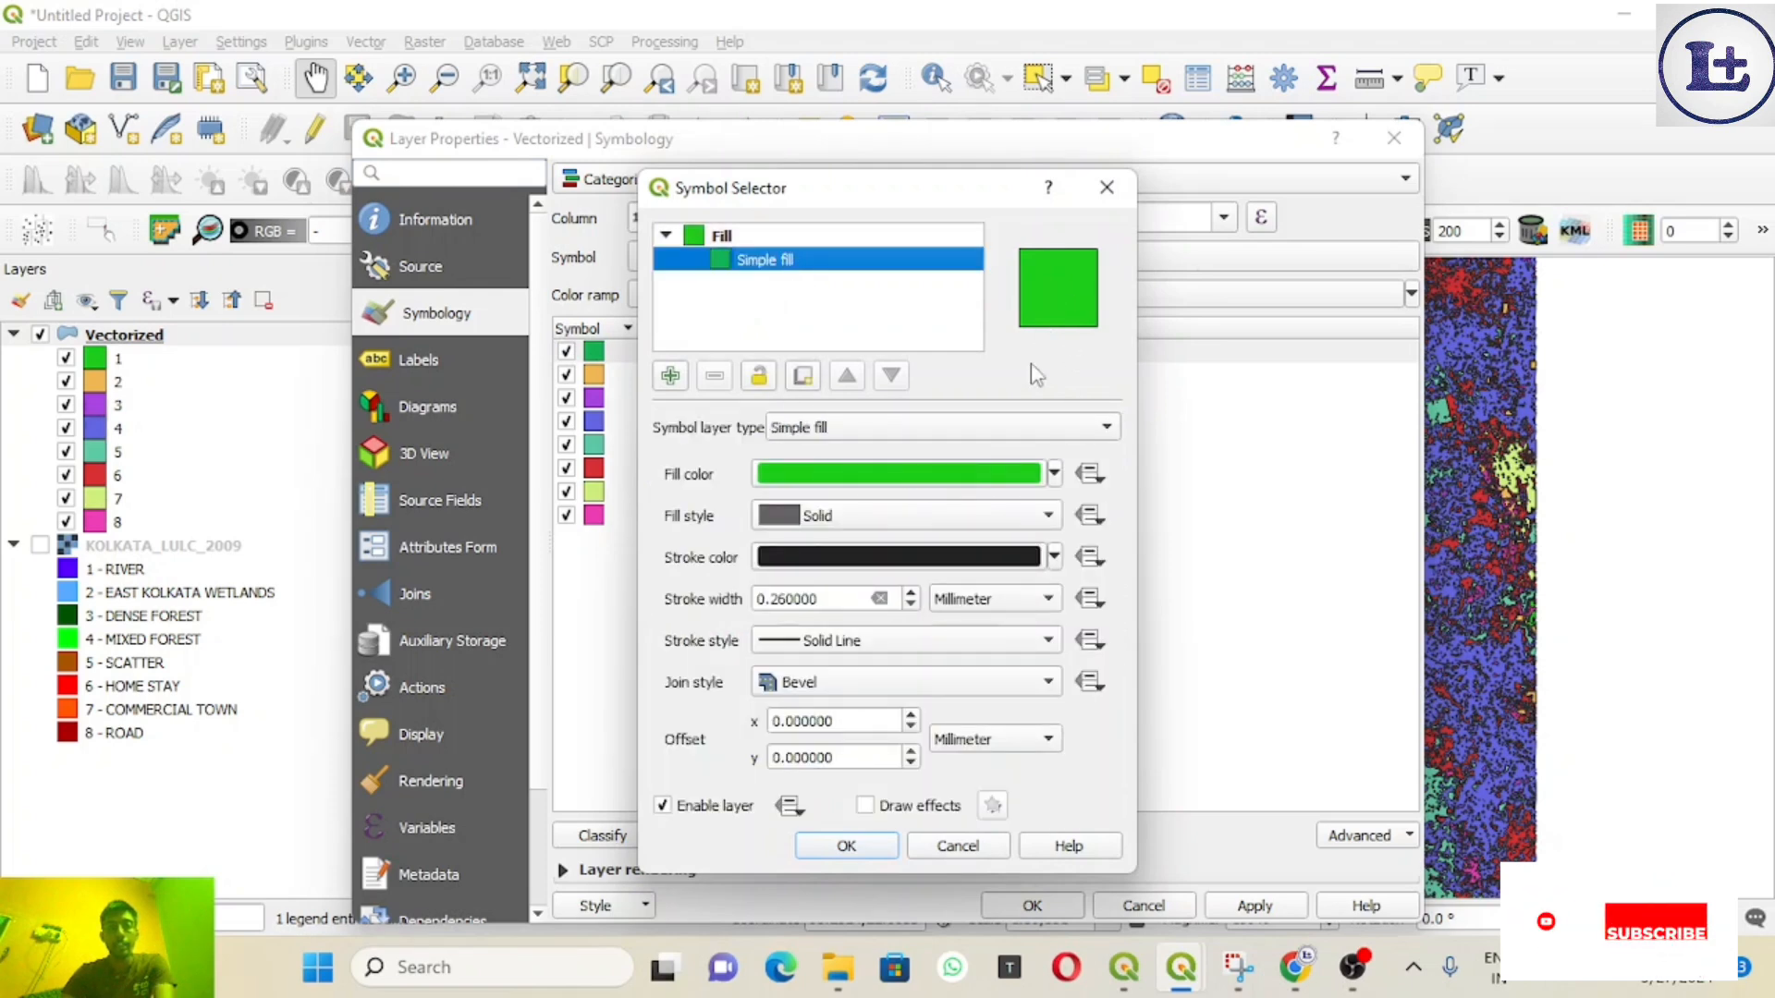
{"action": "left_click", "coordinate": [1054, 473]}
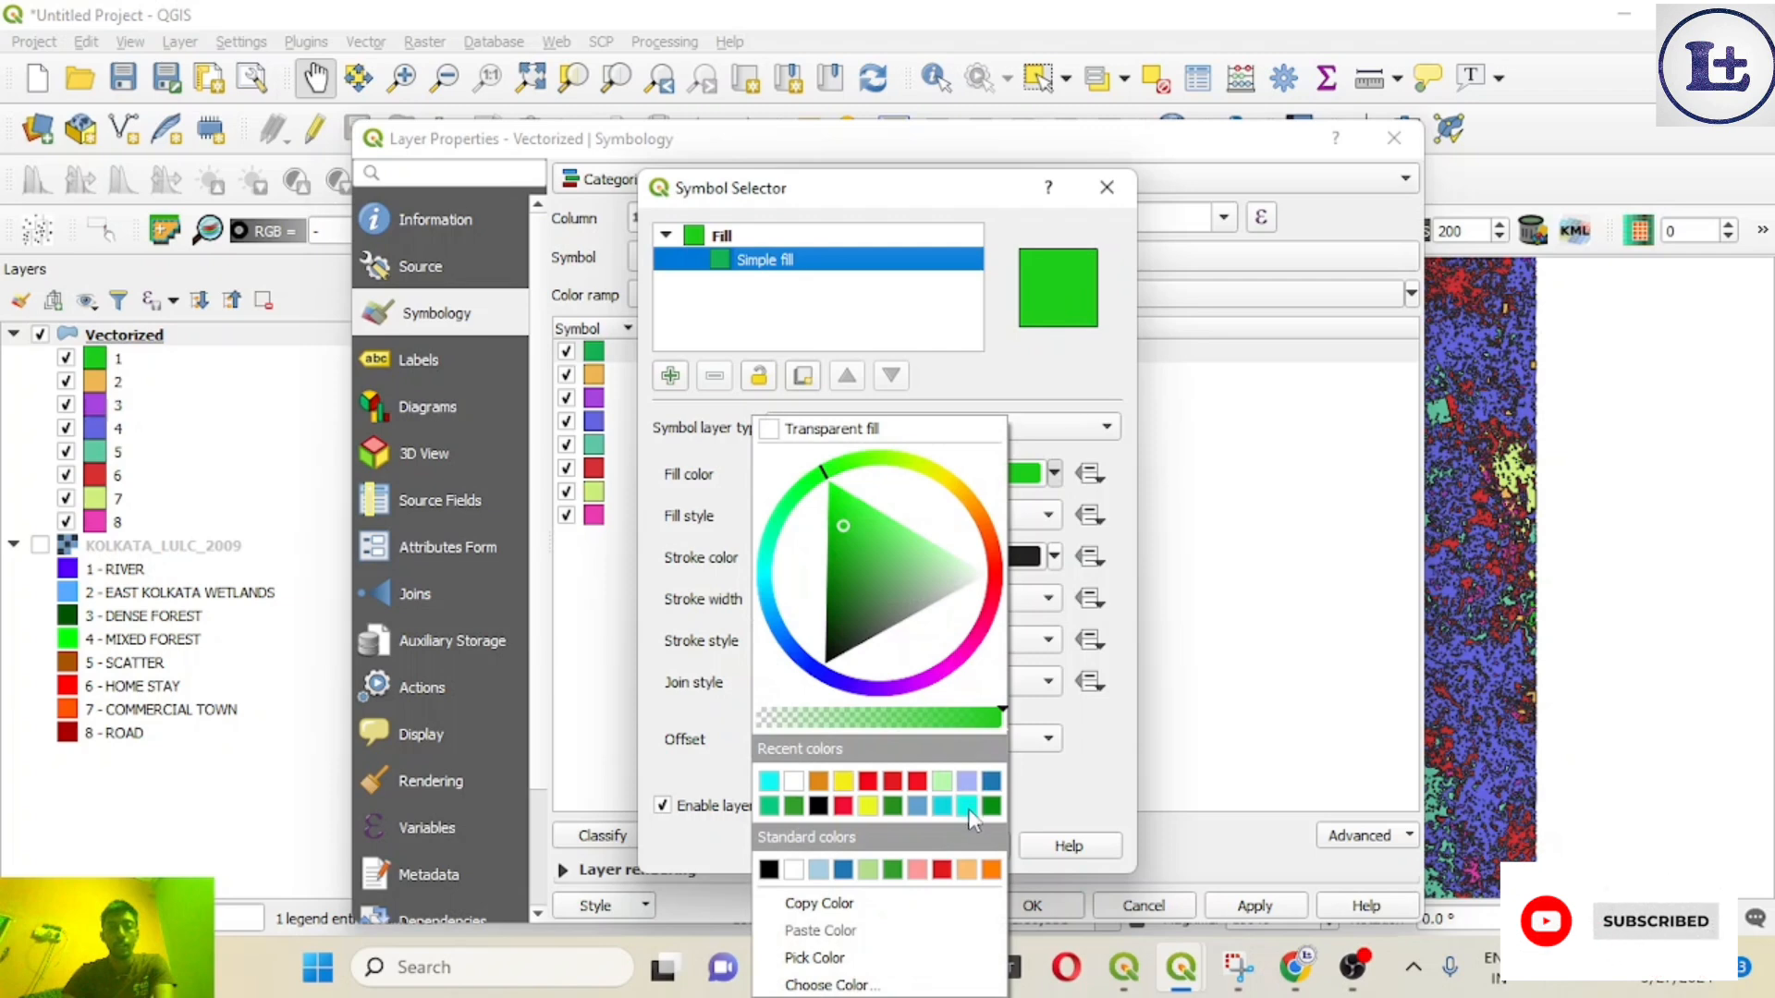
{"action": "left_click", "coordinate": [843, 869]}
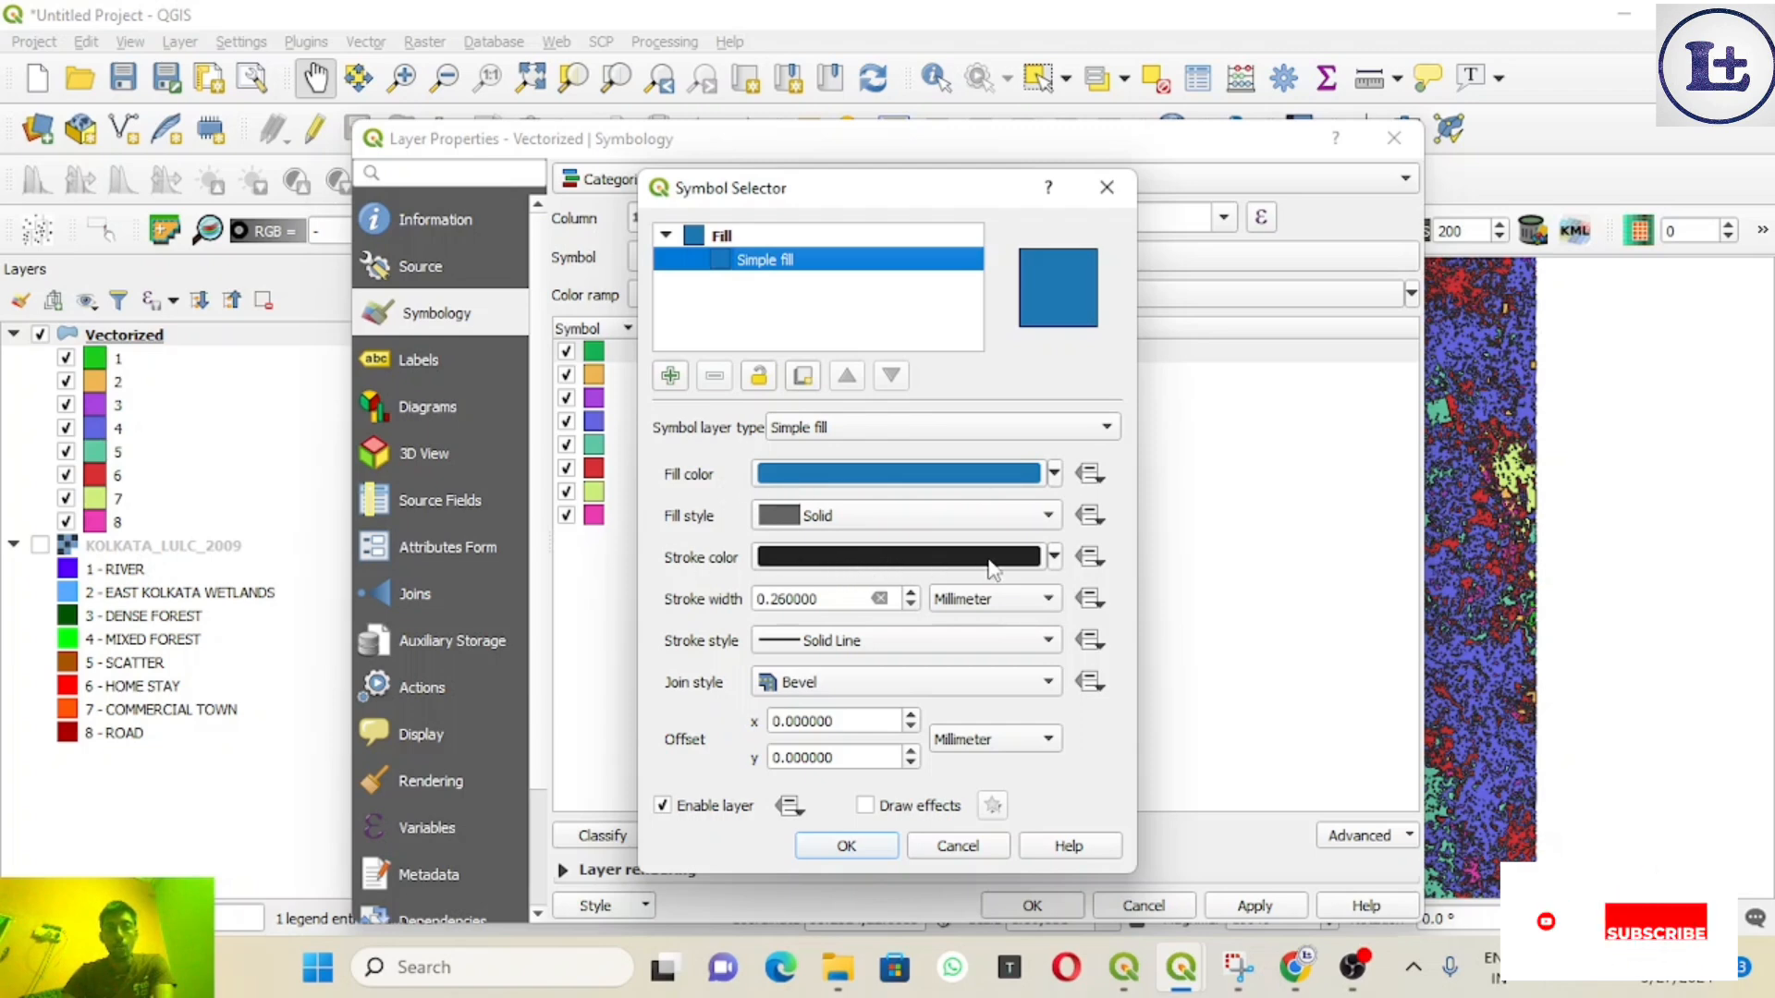
Step: Make category 1's stroke transparent, and apply the change to check it on the map
{"action": "left_click", "coordinate": [1054, 556]}
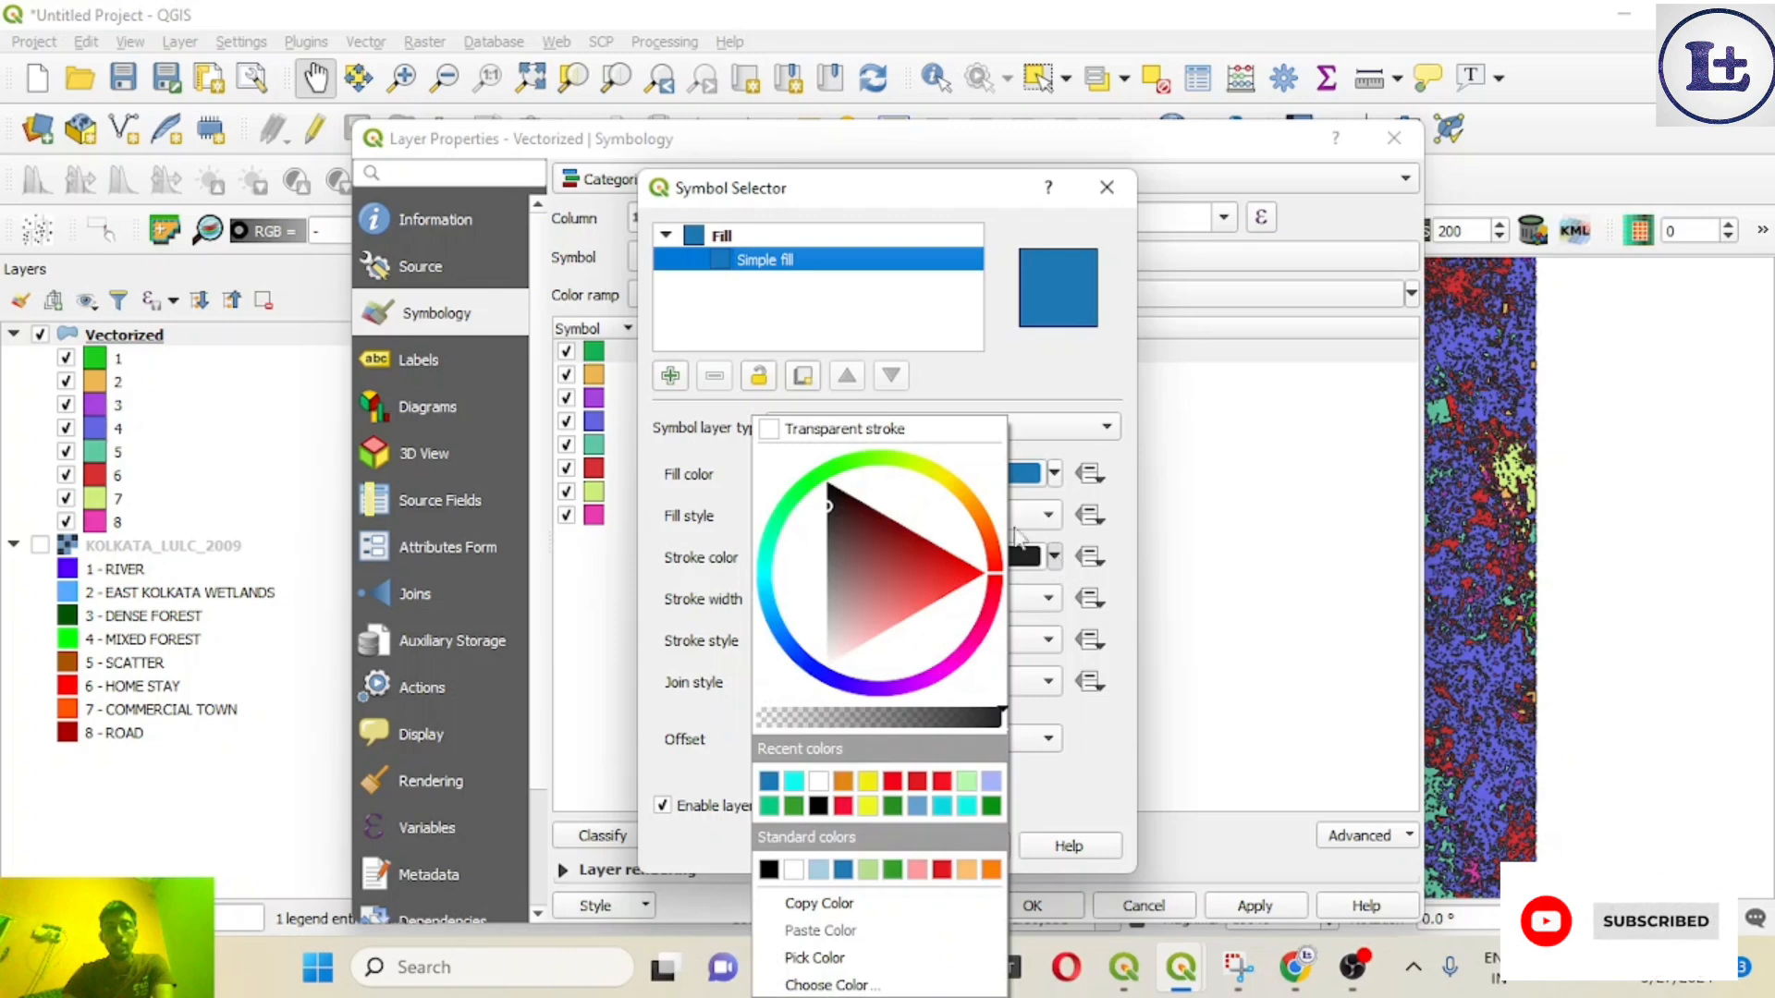
{"action": "left_click", "coordinate": [855, 430]}
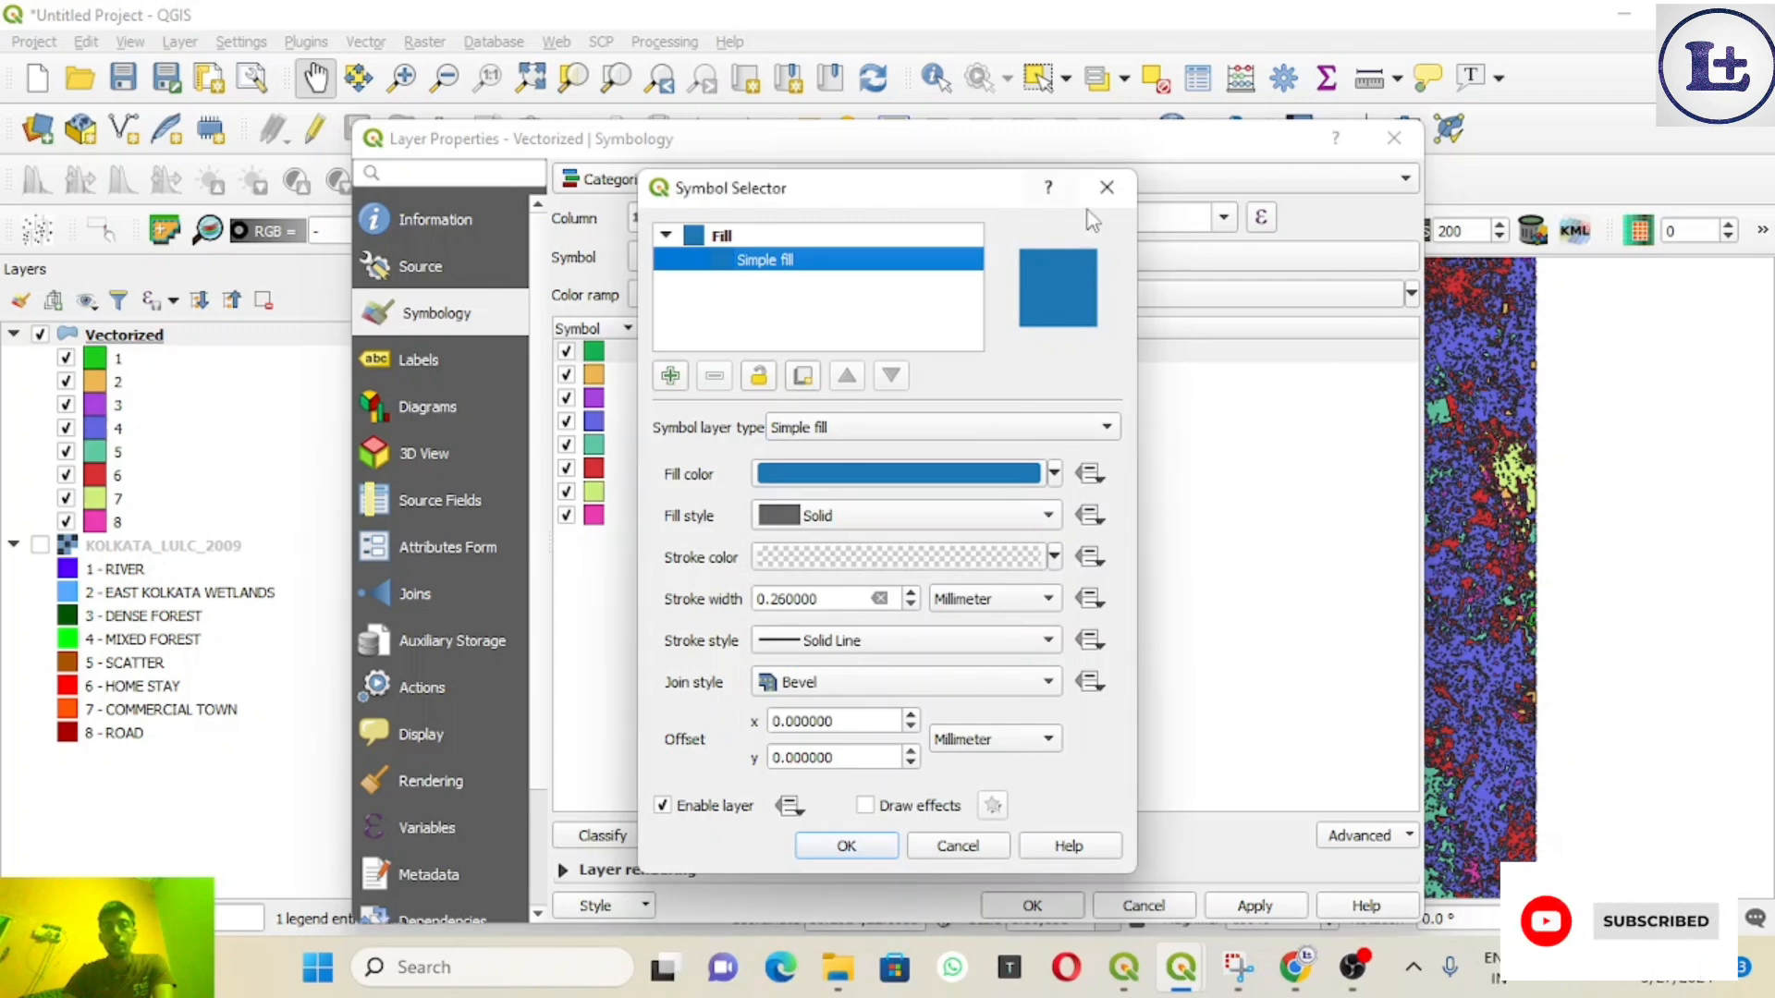
{"action": "left_click", "coordinate": [846, 845]}
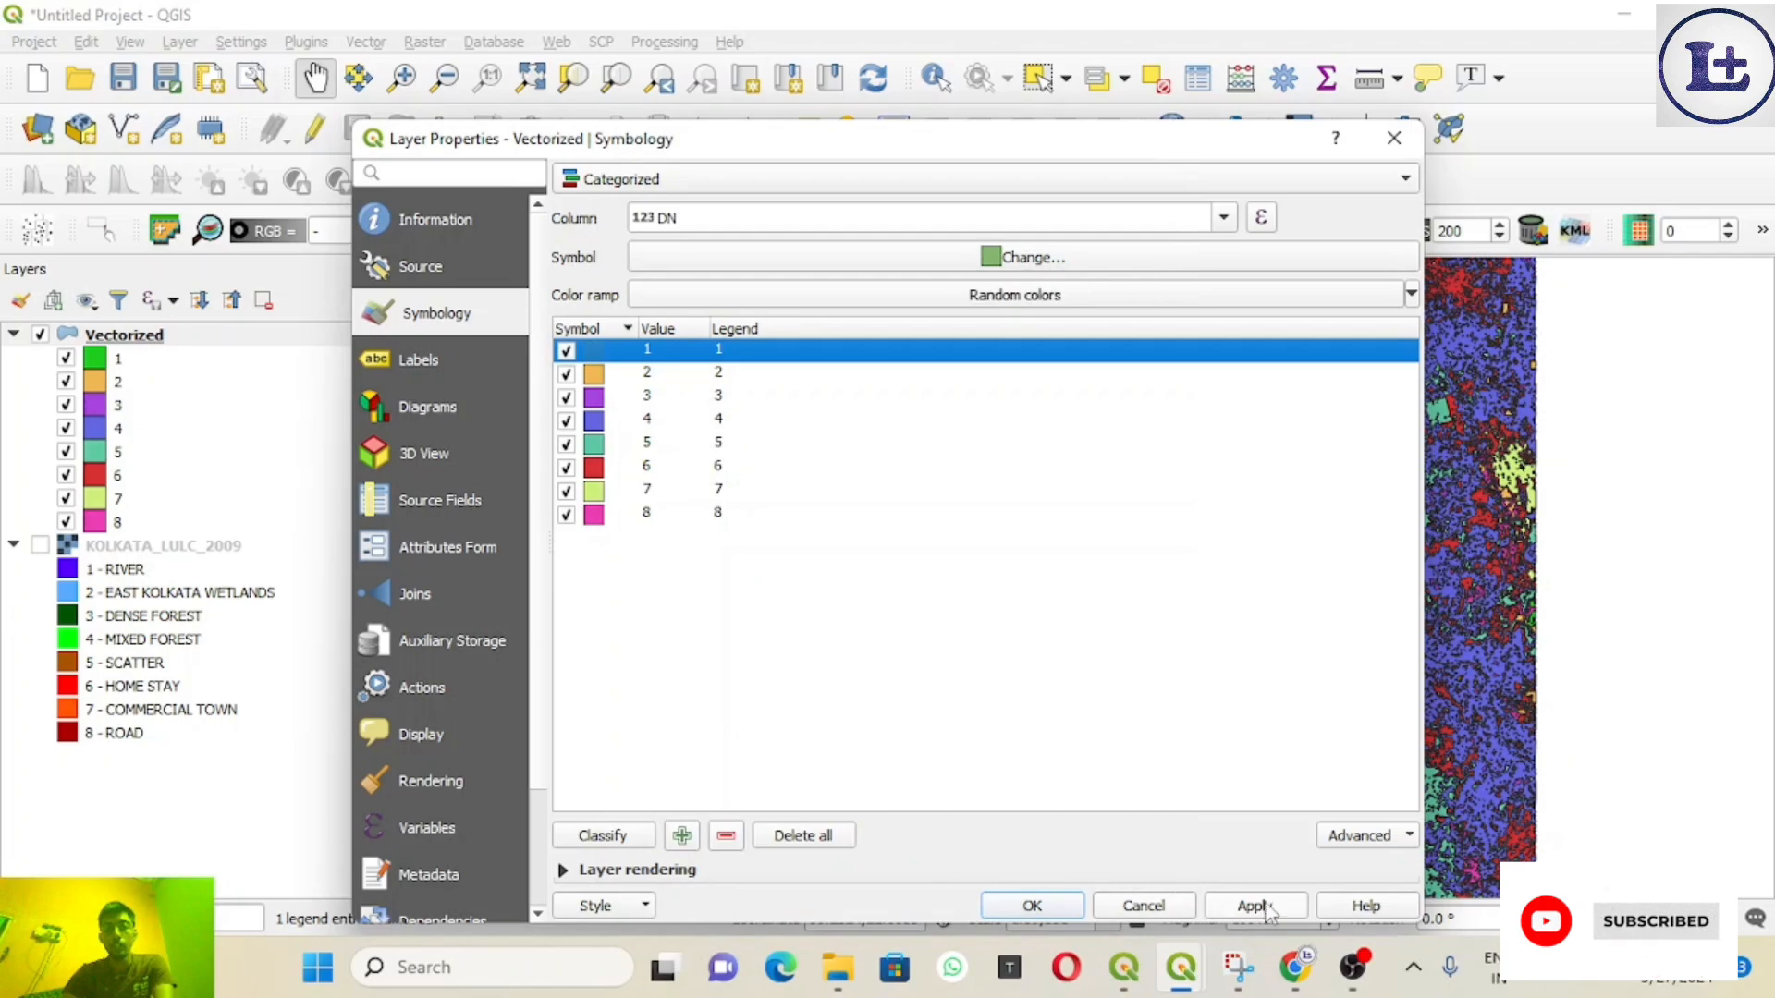
{"action": "left_click", "coordinate": [1222, 906]}
{"action": "left_click", "coordinate": [1032, 906]}
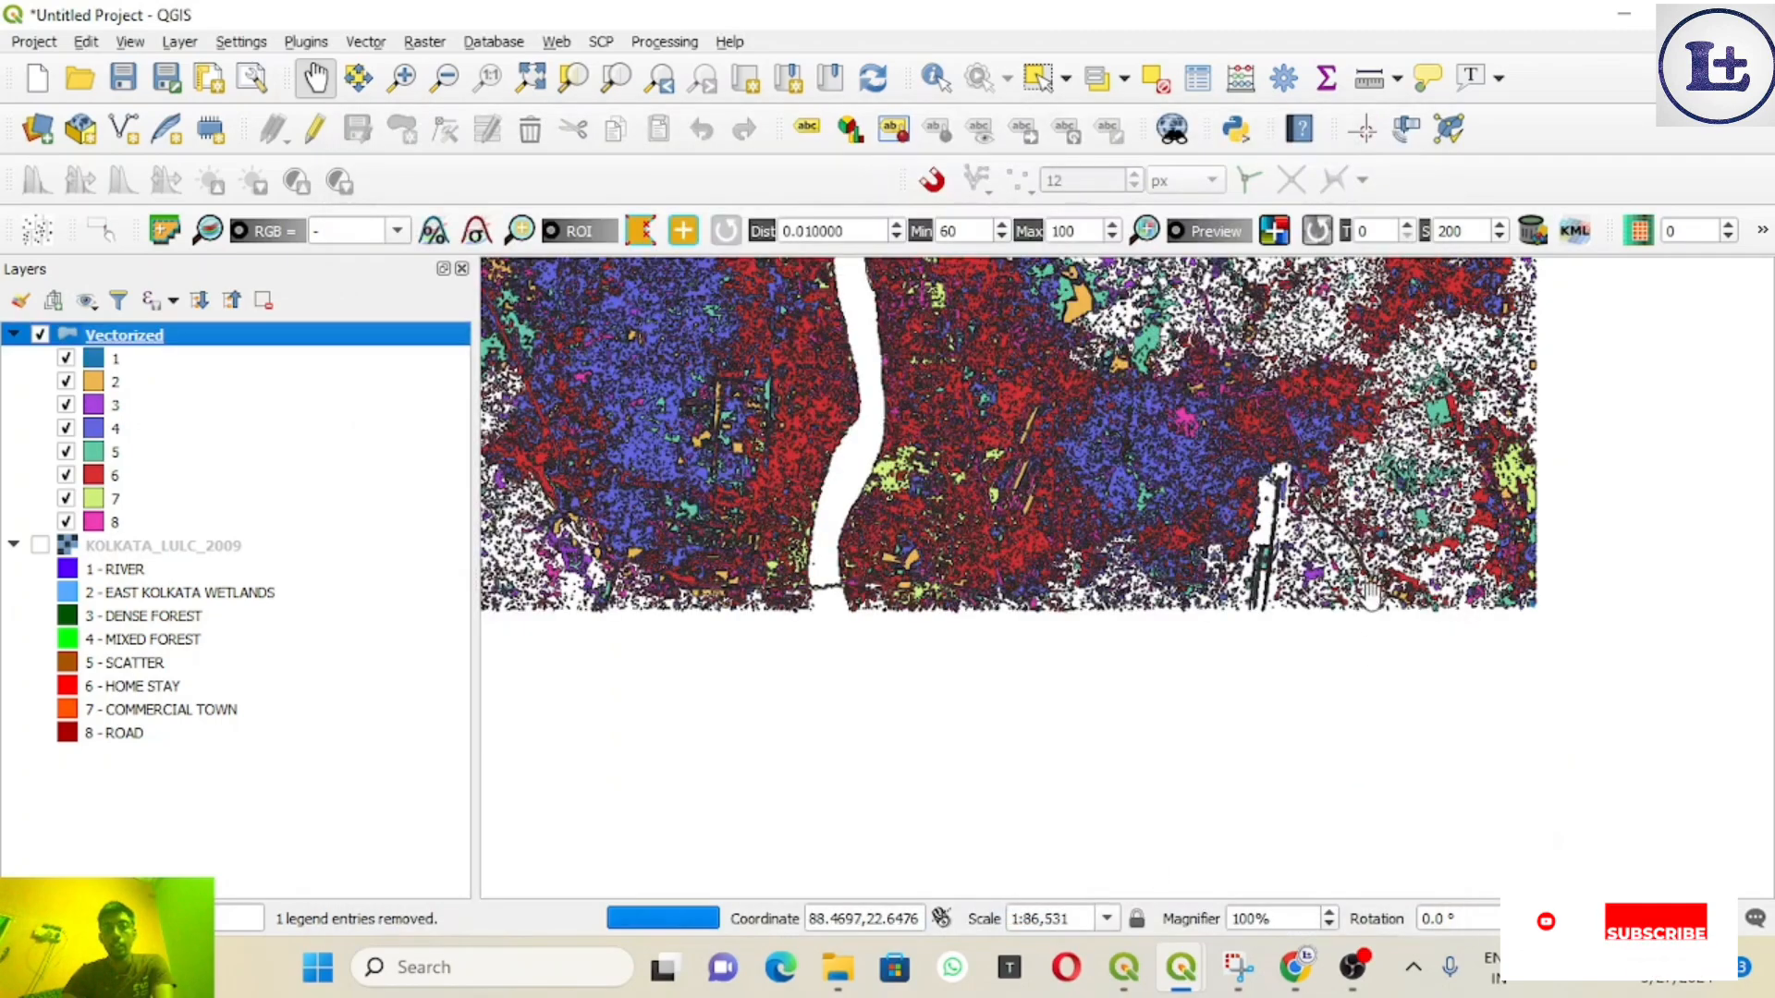
{"action": "scroll", "coordinate": [1096, 536], "scroll_direction": "up", "scroll_amount": 3}
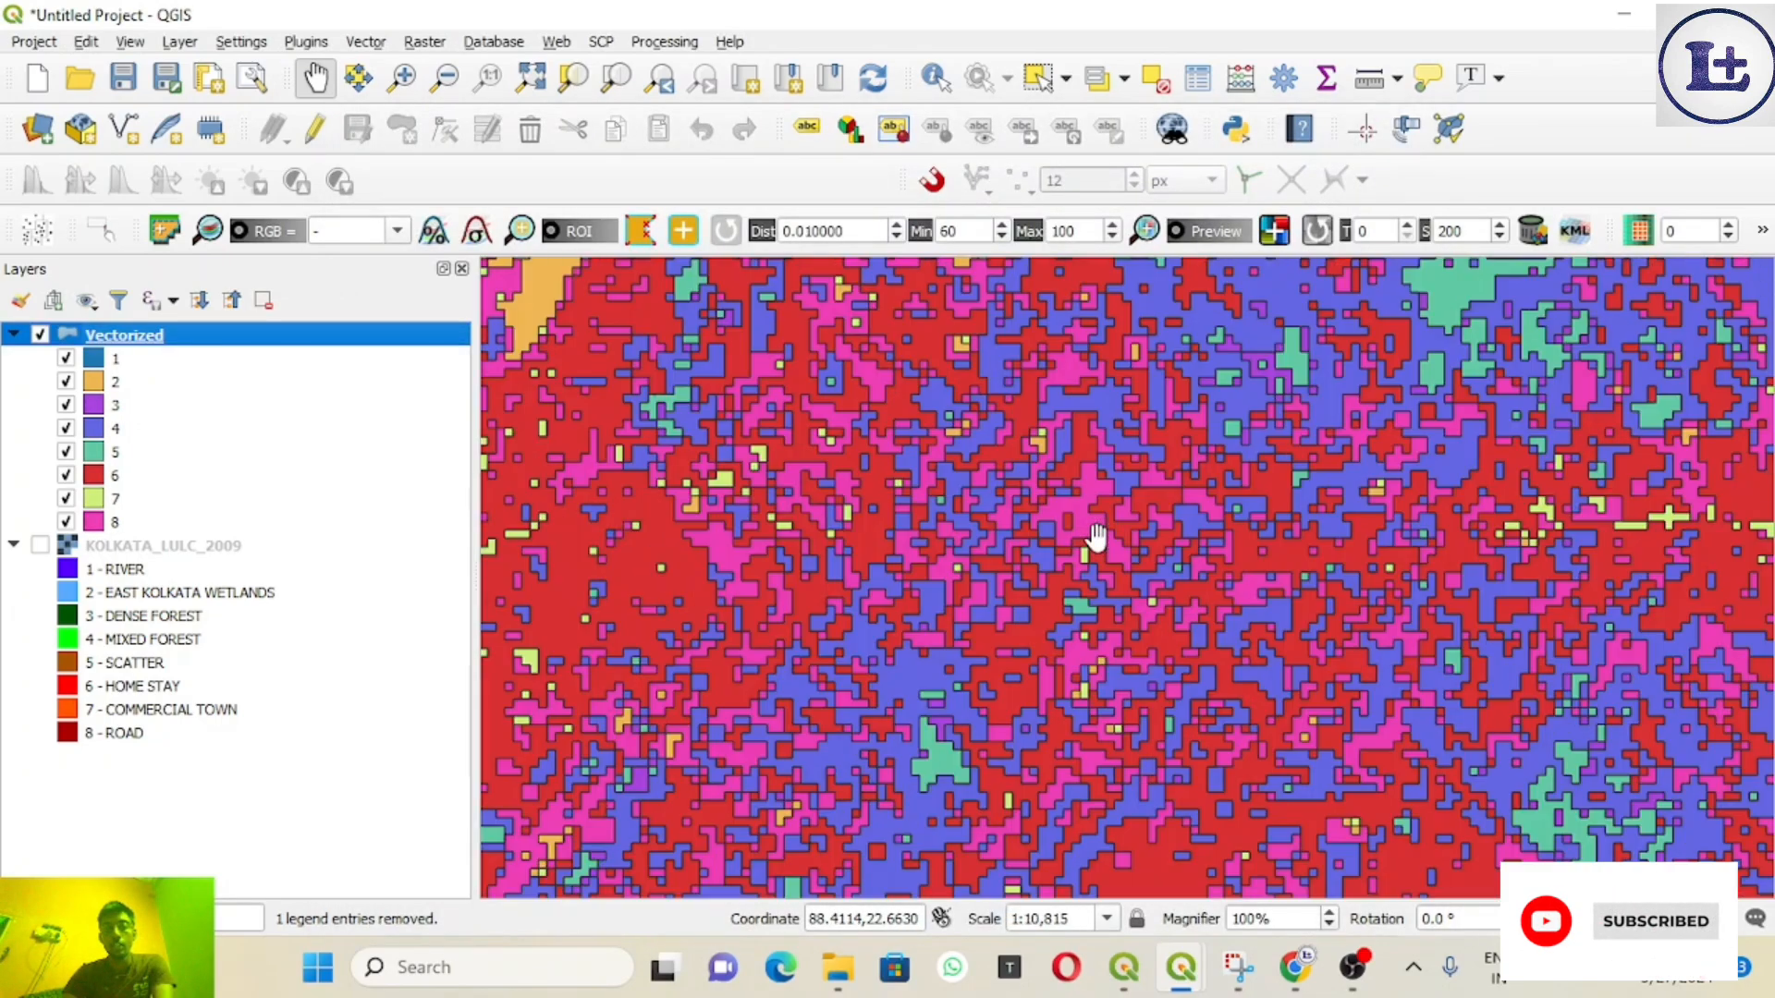
{"action": "scroll", "coordinate": [1096, 536], "scroll_direction": "up", "scroll_amount": 3}
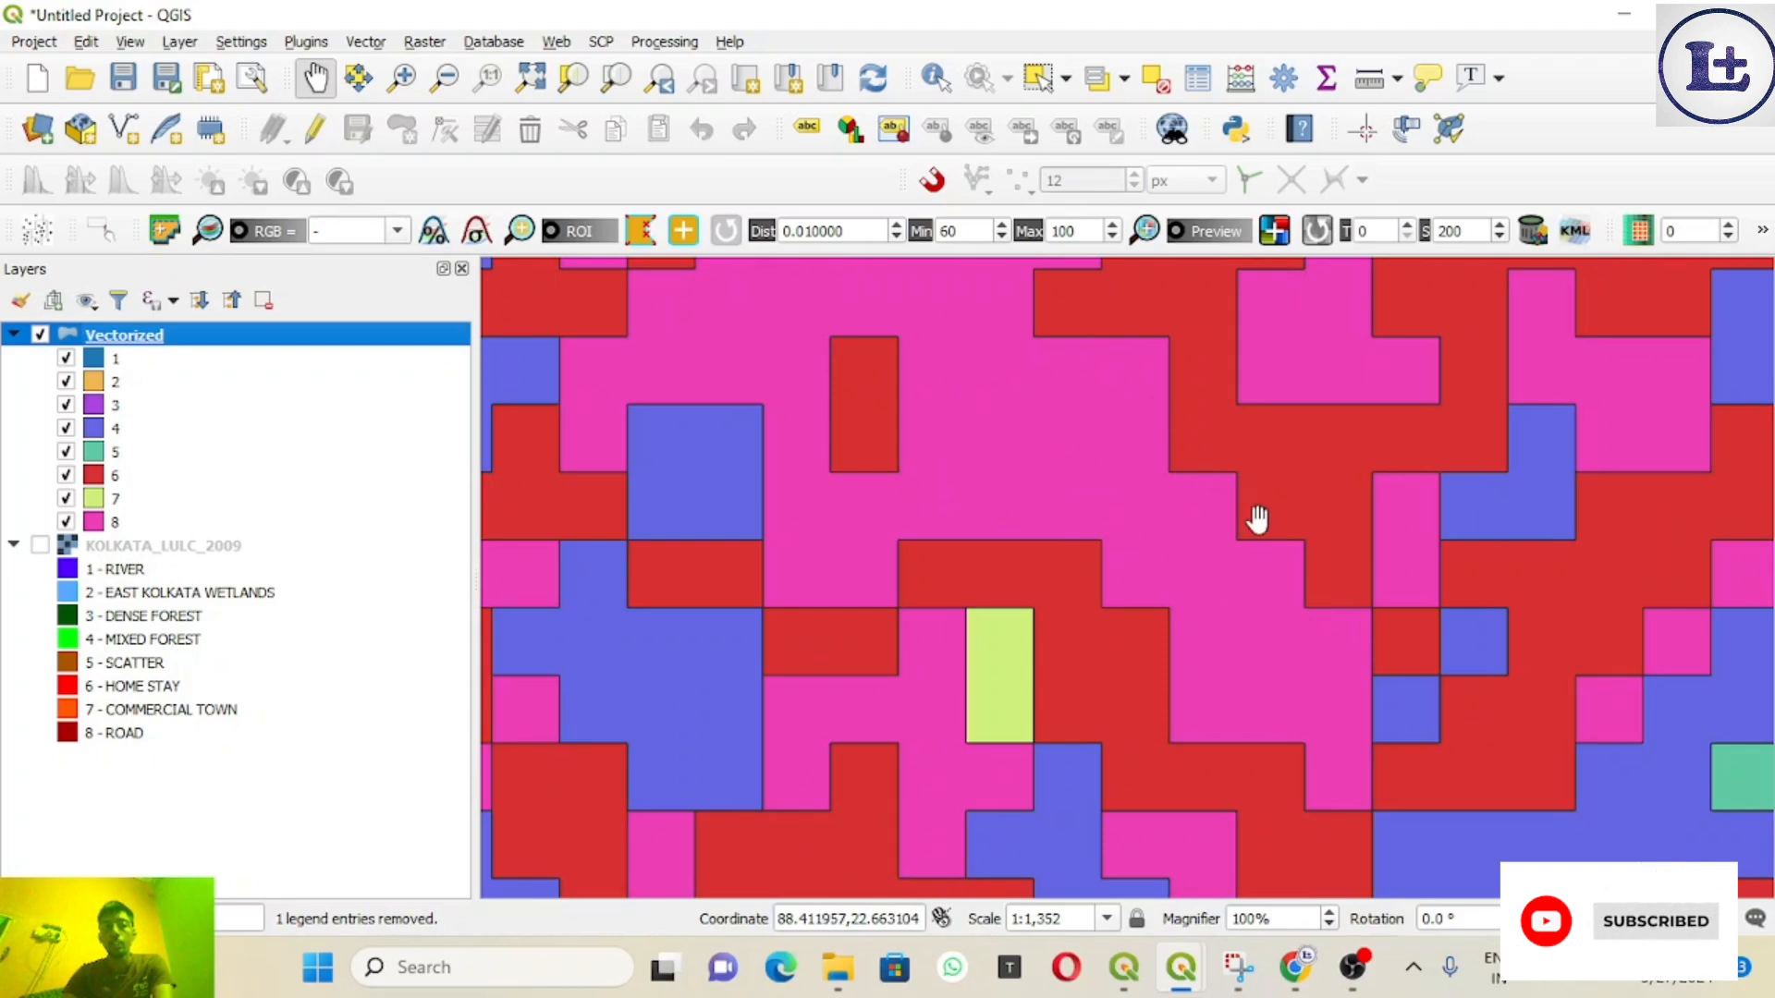
{"action": "scroll", "coordinate": [1257, 518], "scroll_direction": "down", "scroll_amount": 4}
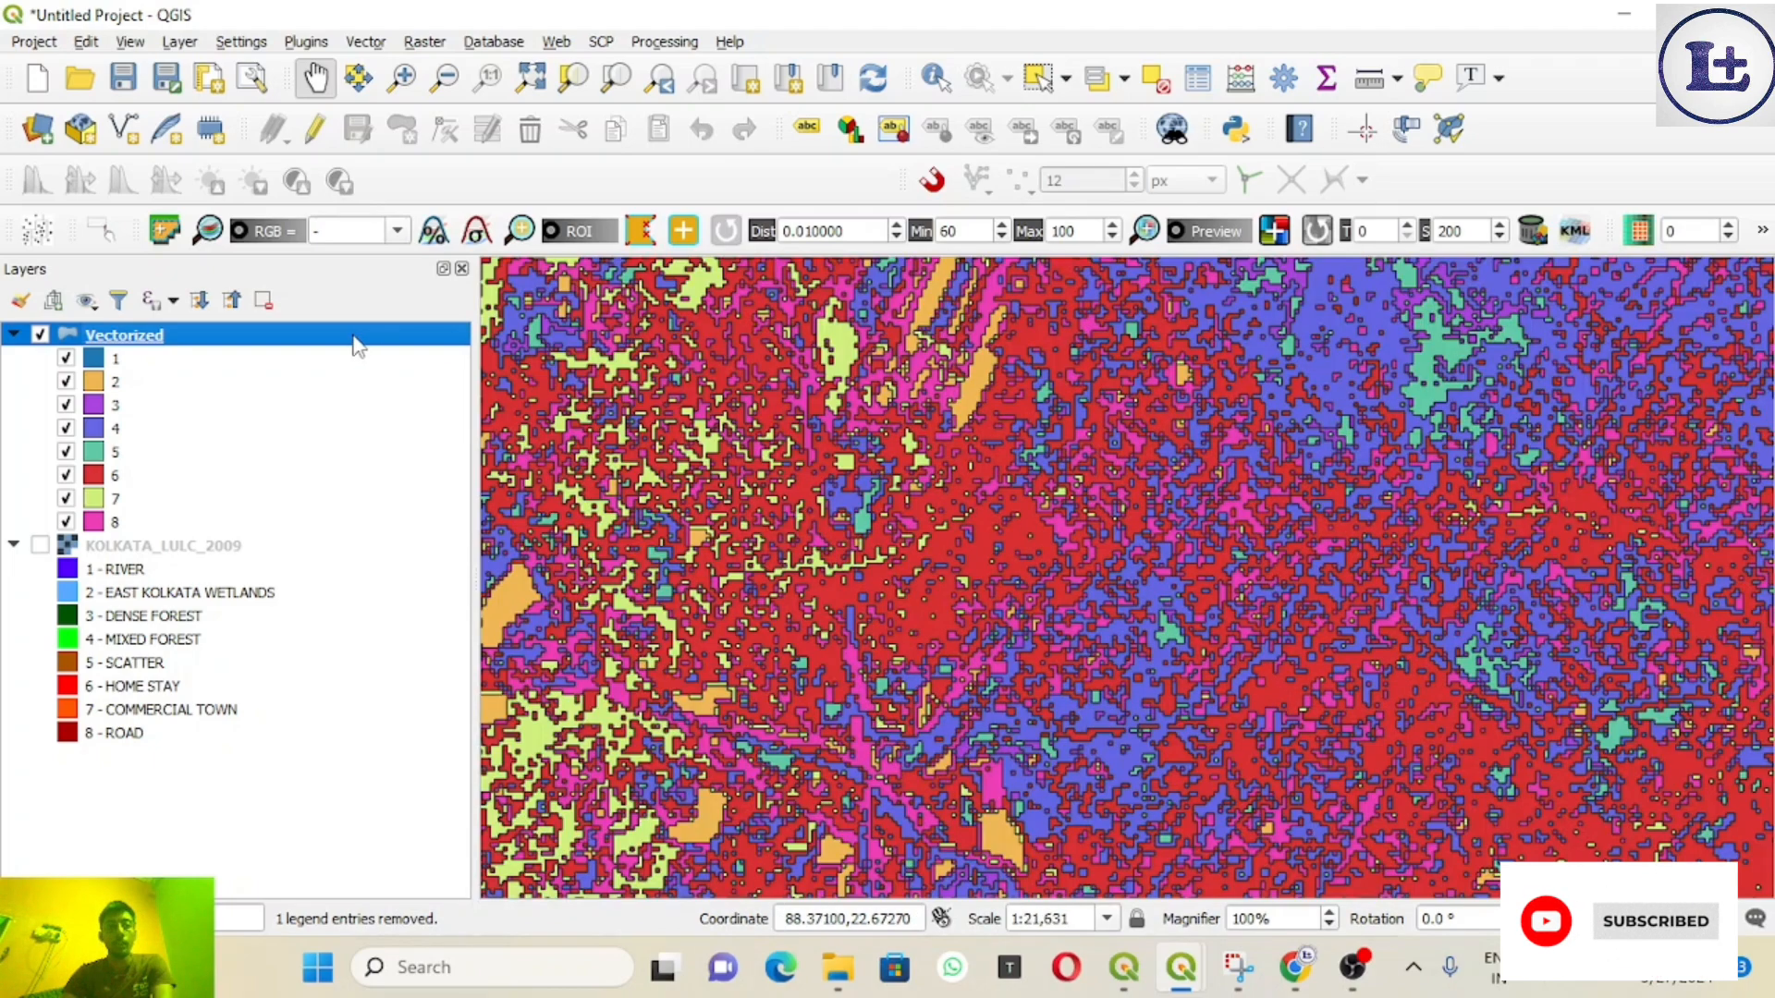
Step: Give category 2 of the Vectorized layer a cyan fill and a transparent stroke
{"action": "right_click", "coordinate": [359, 343]}
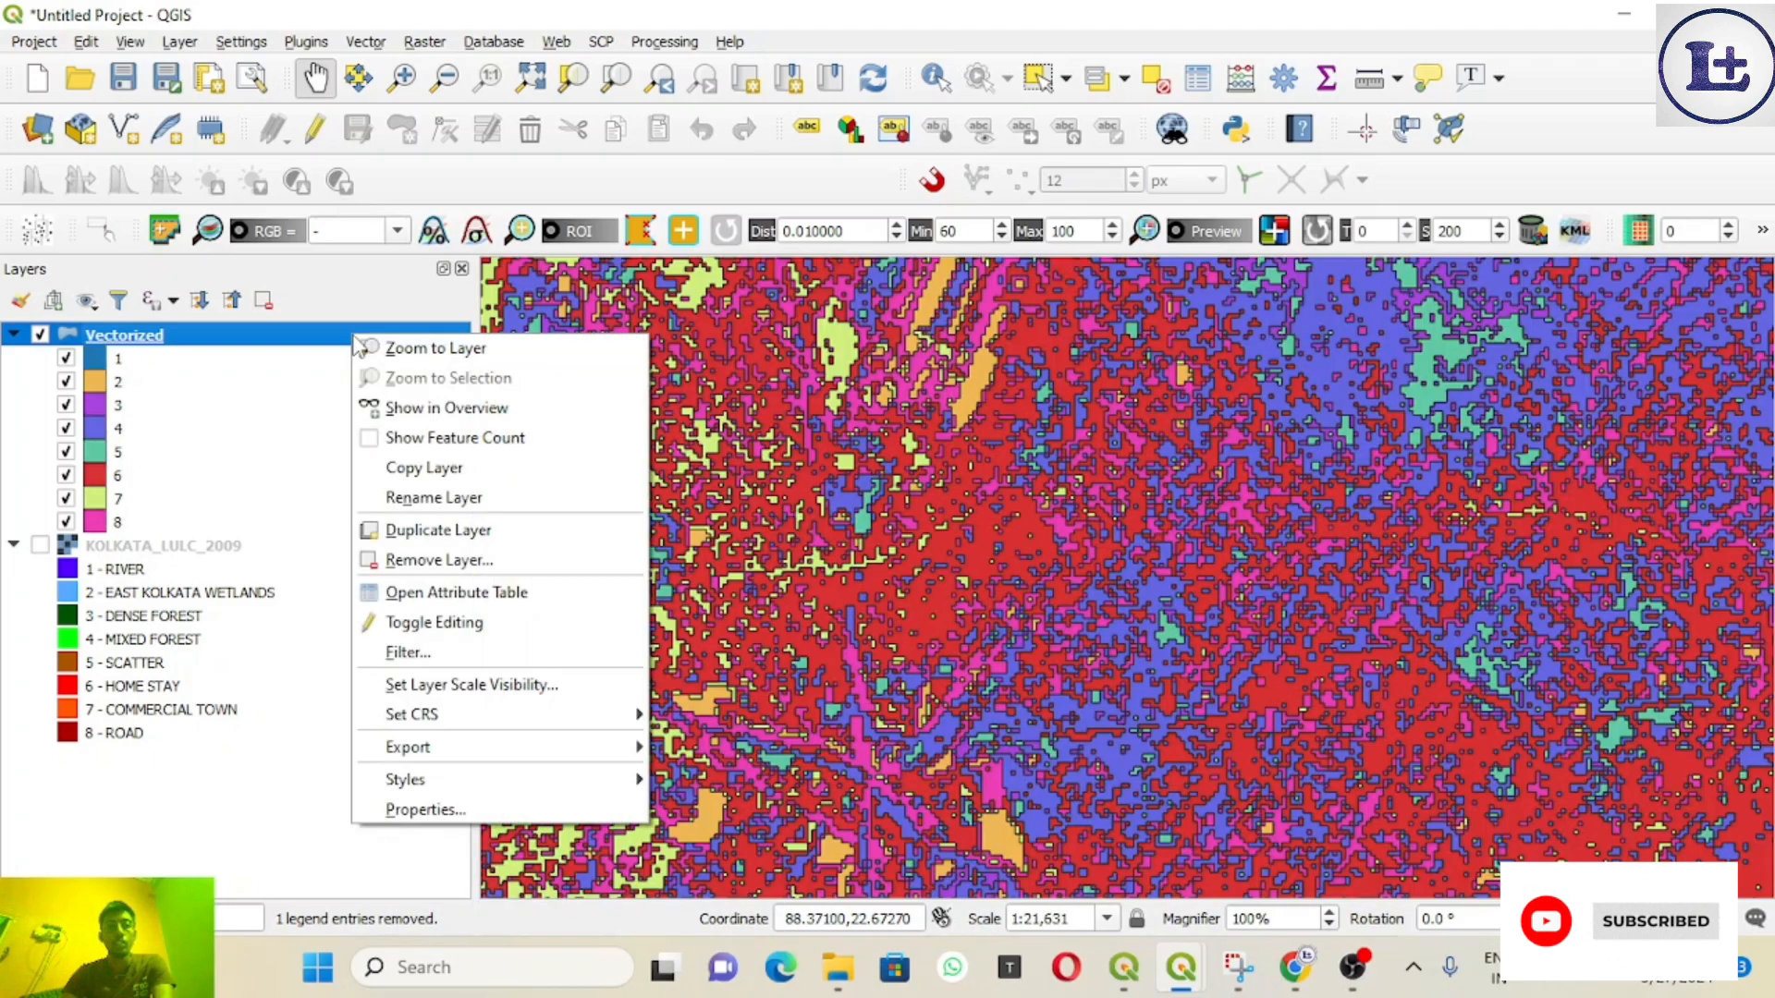
{"action": "left_click", "coordinate": [466, 809]}
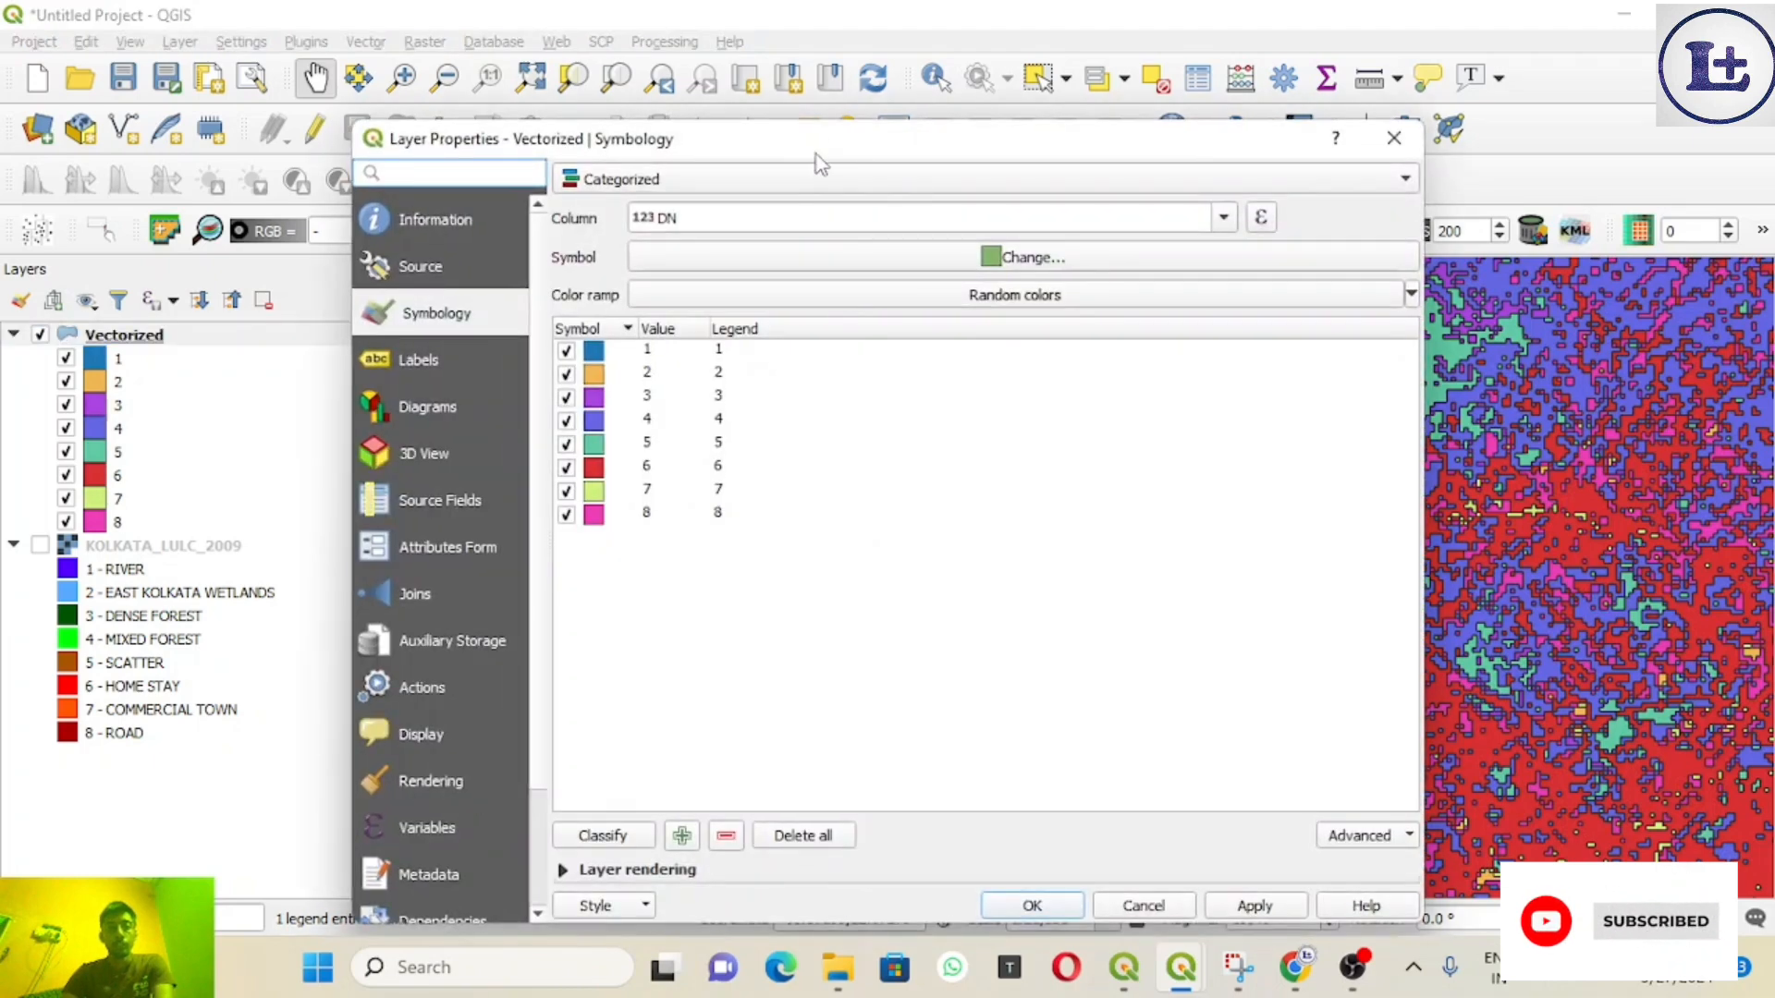
{"action": "left_click_drag", "start_coordinate": [814, 139], "coordinate": [903, 71]}
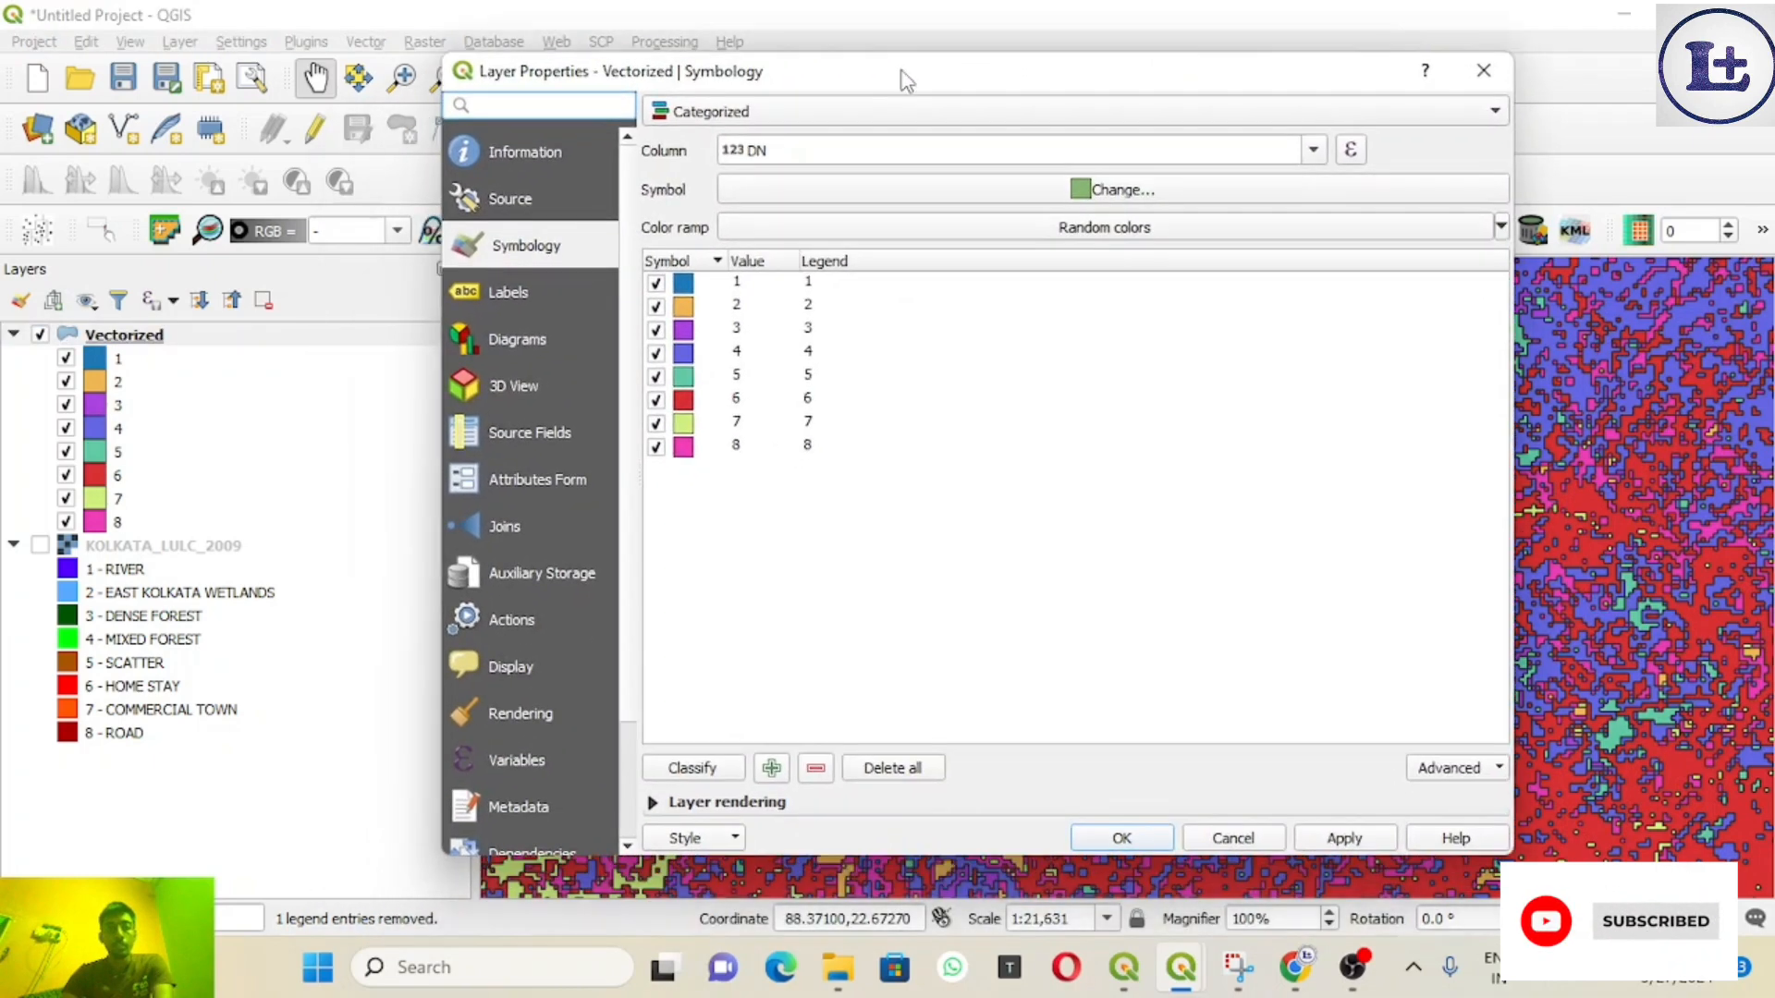
{"action": "double_click", "coordinate": [685, 308]}
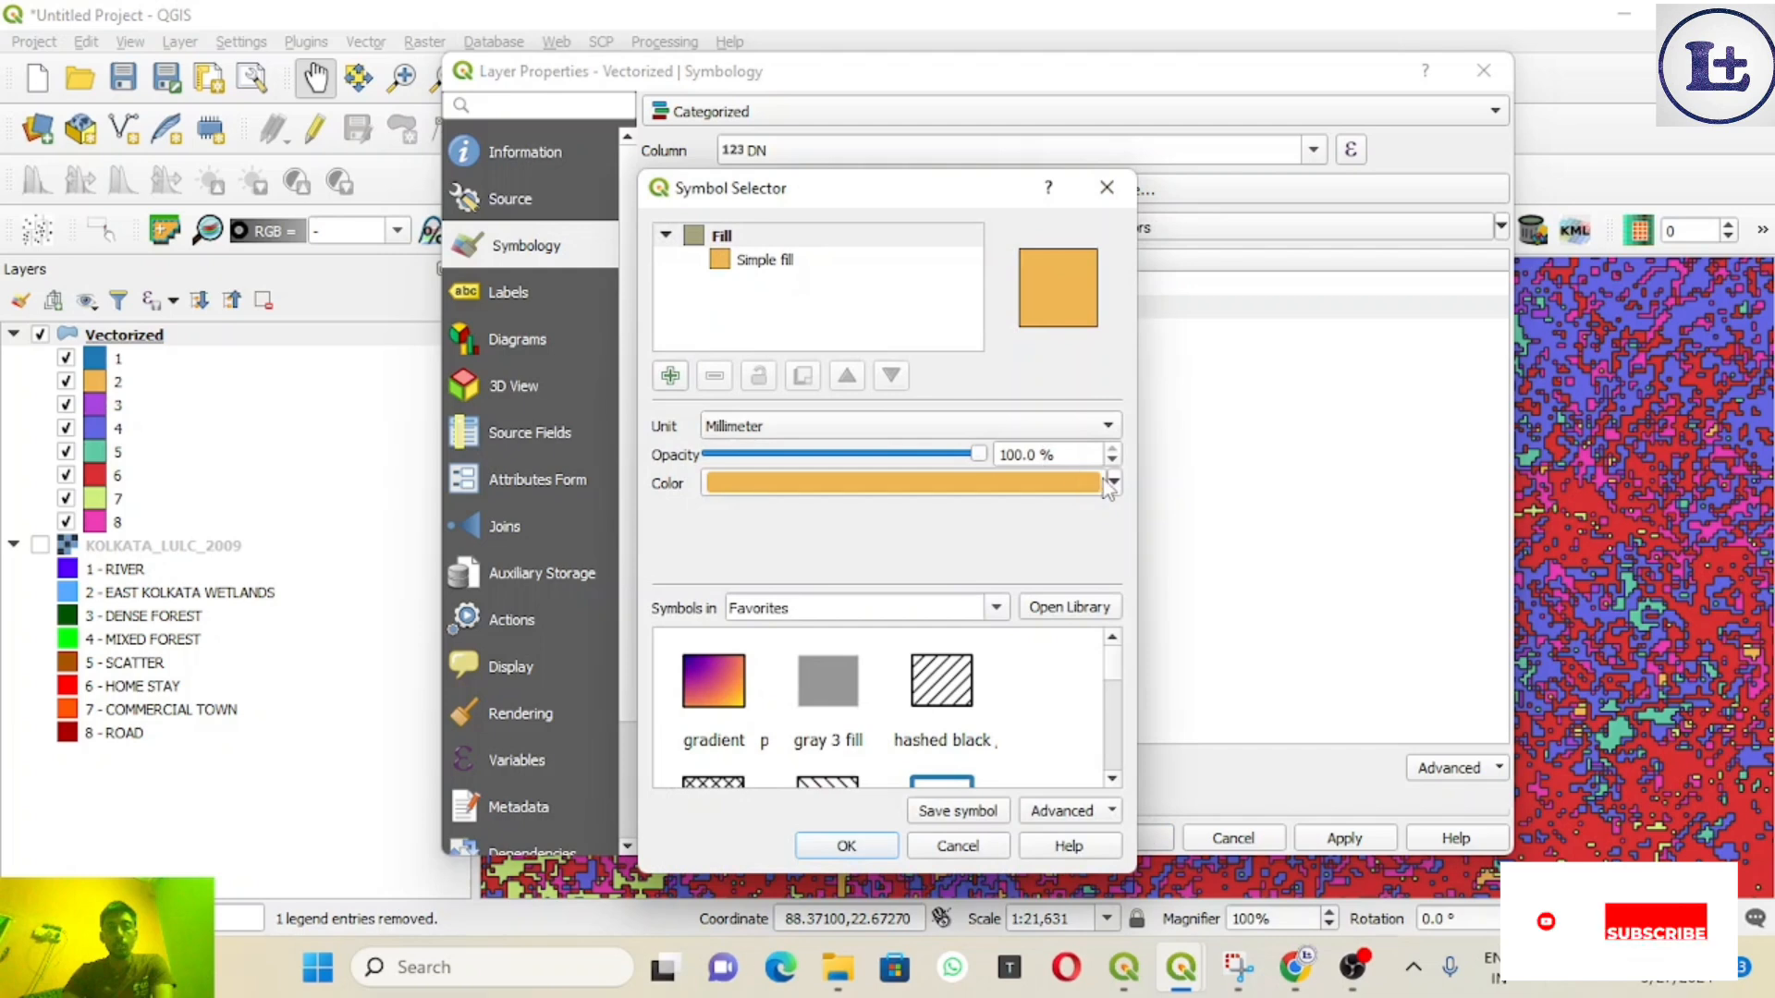
{"action": "left_click", "coordinate": [763, 266]}
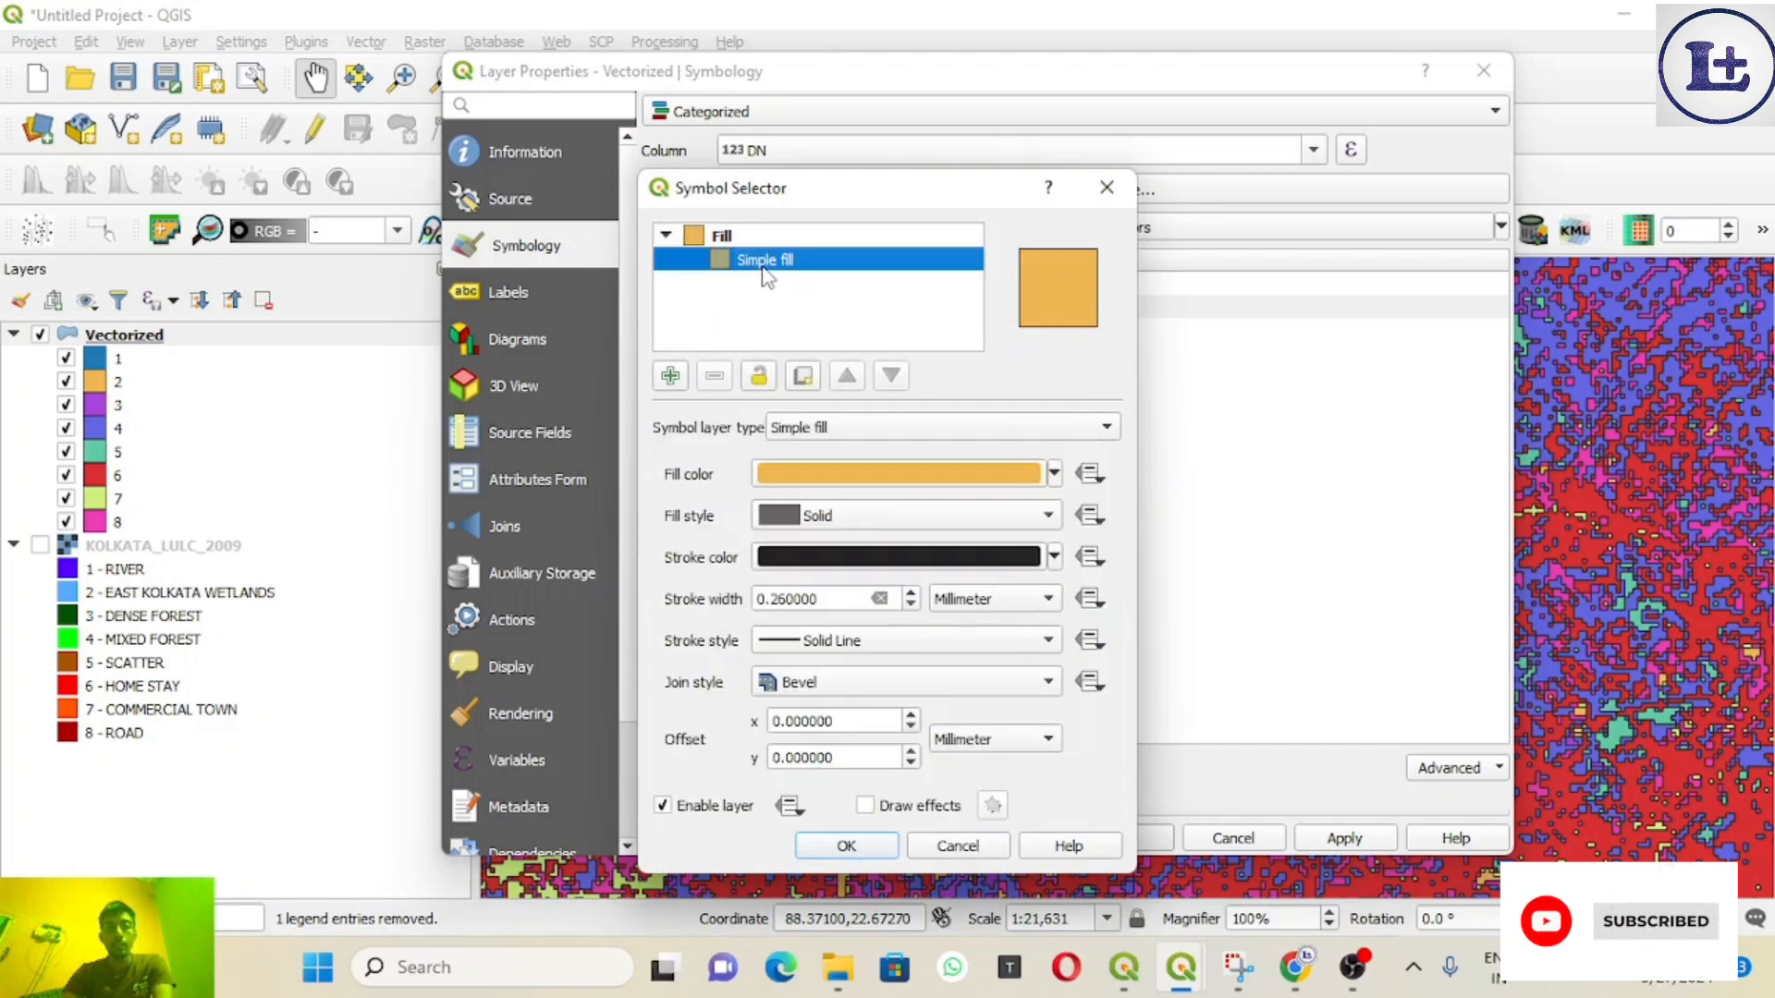
{"action": "left_click", "coordinate": [1053, 473]}
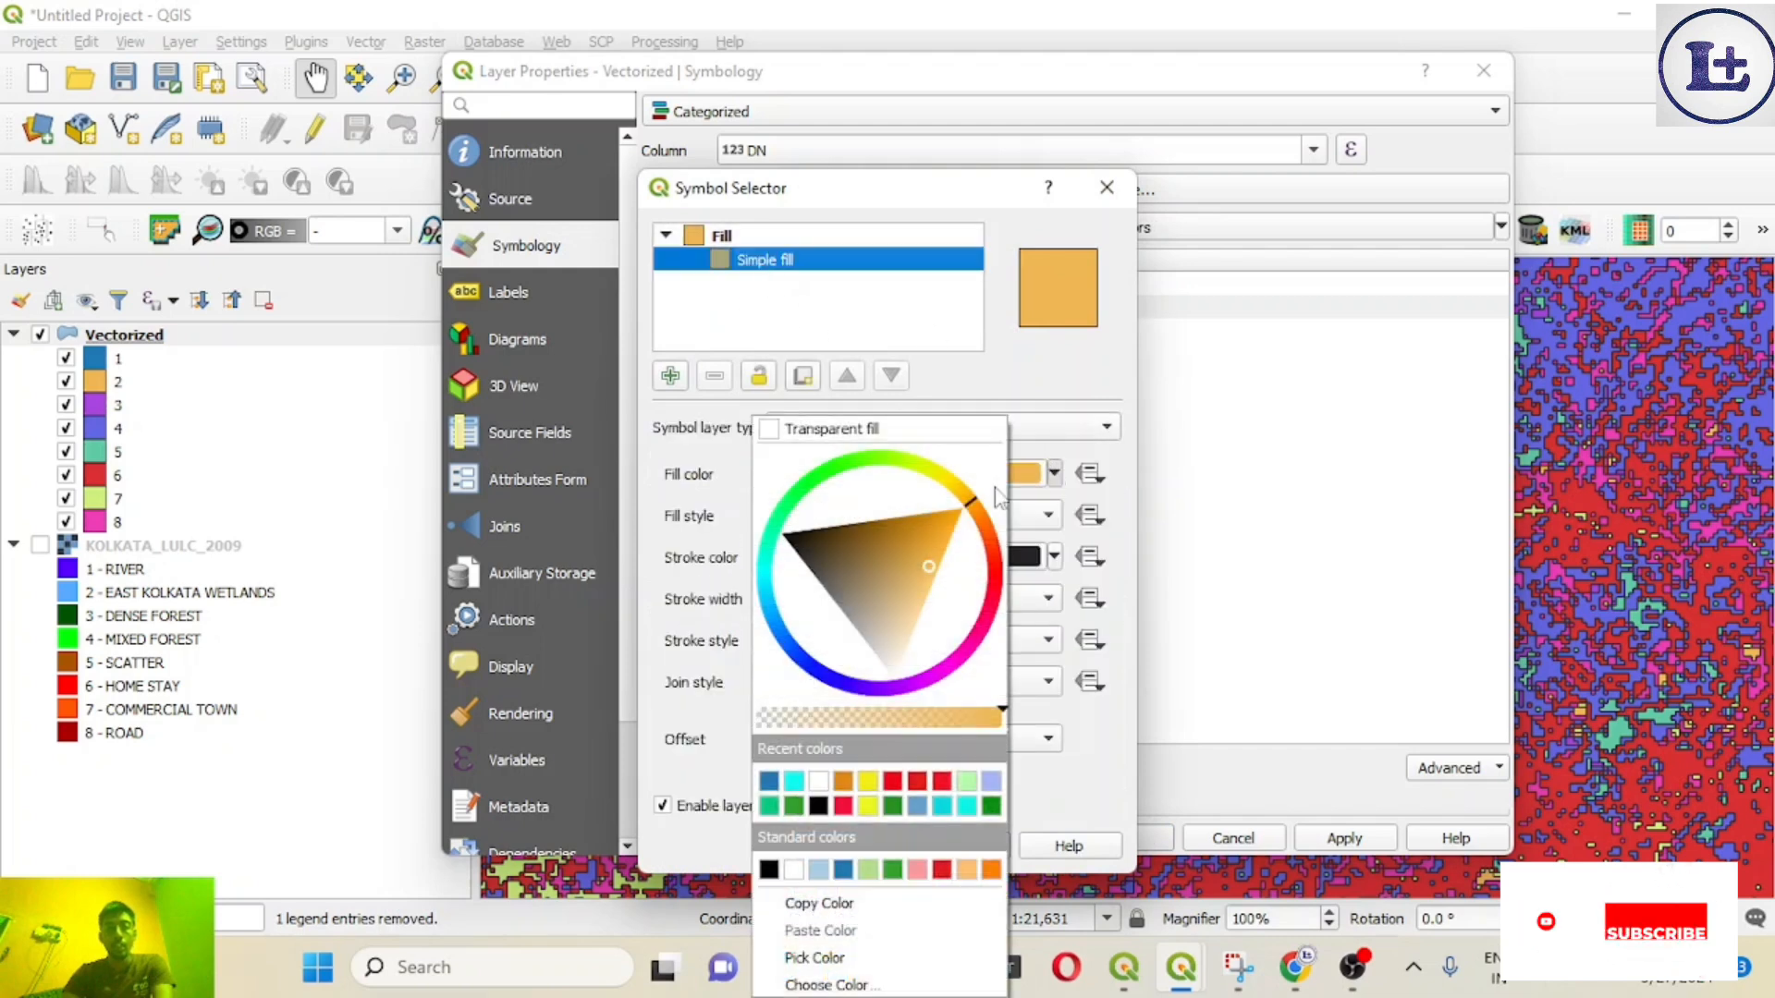
{"action": "left_click", "coordinate": [793, 781]}
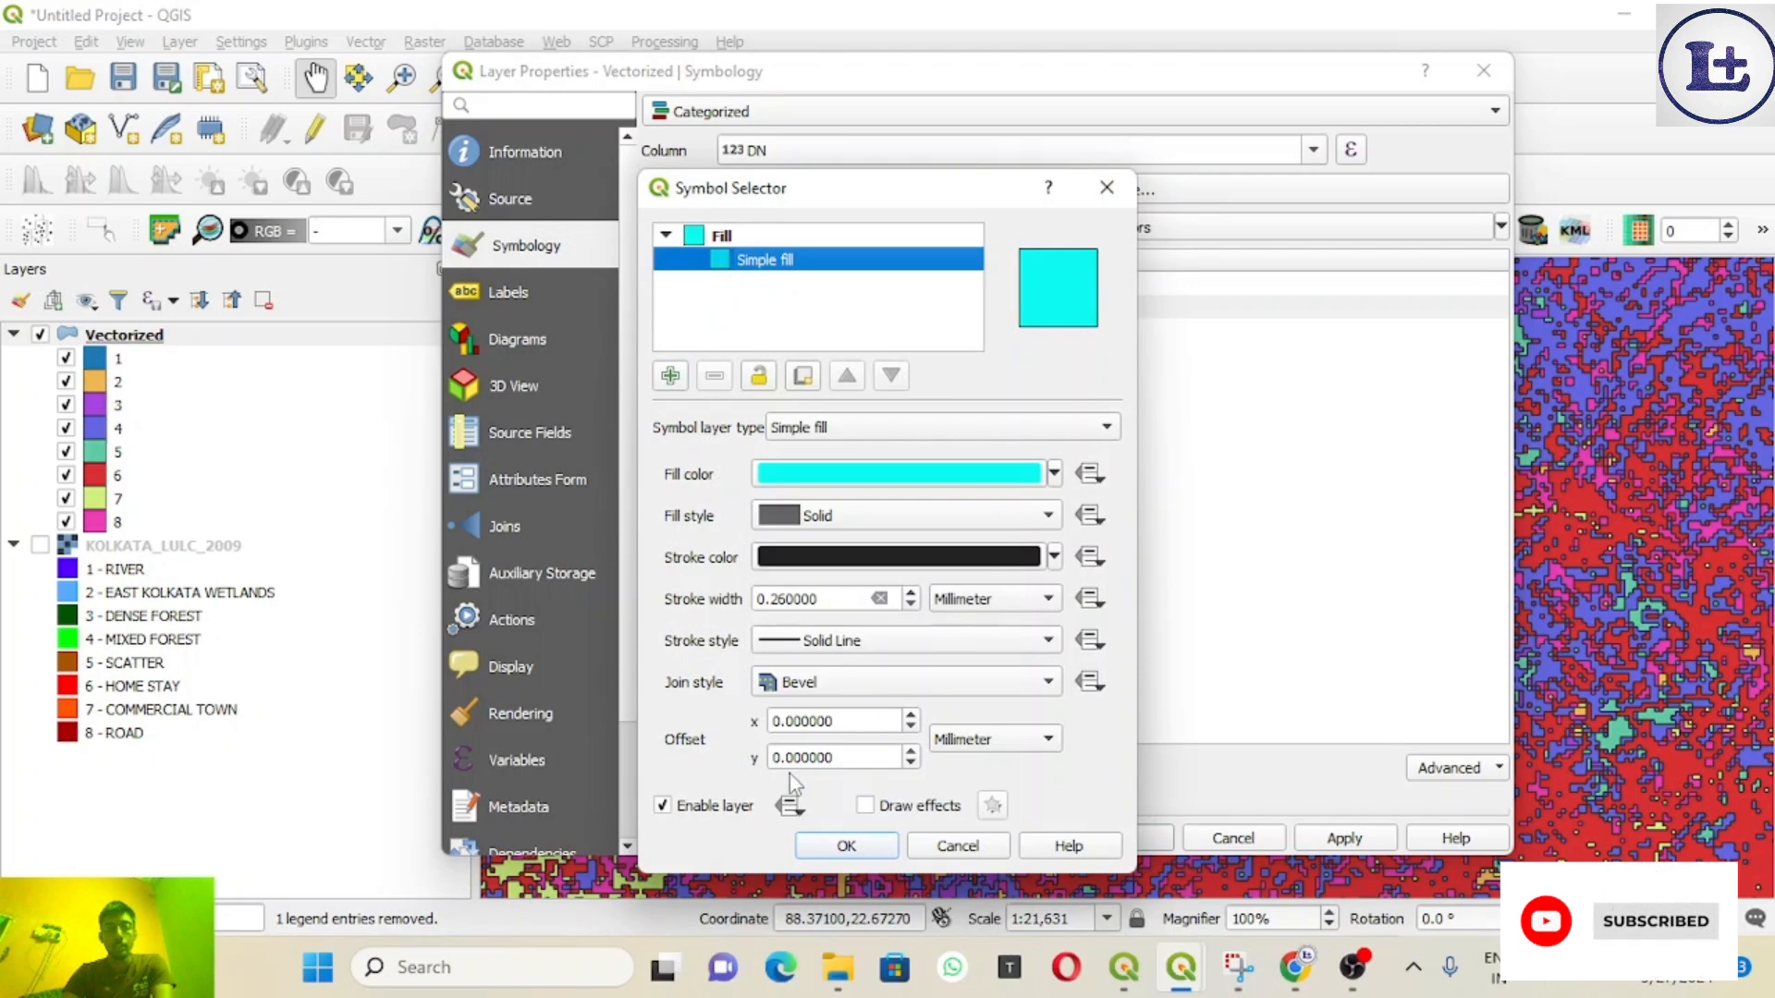
{"action": "left_click", "coordinate": [1056, 558]}
{"action": "left_click", "coordinate": [982, 427]}
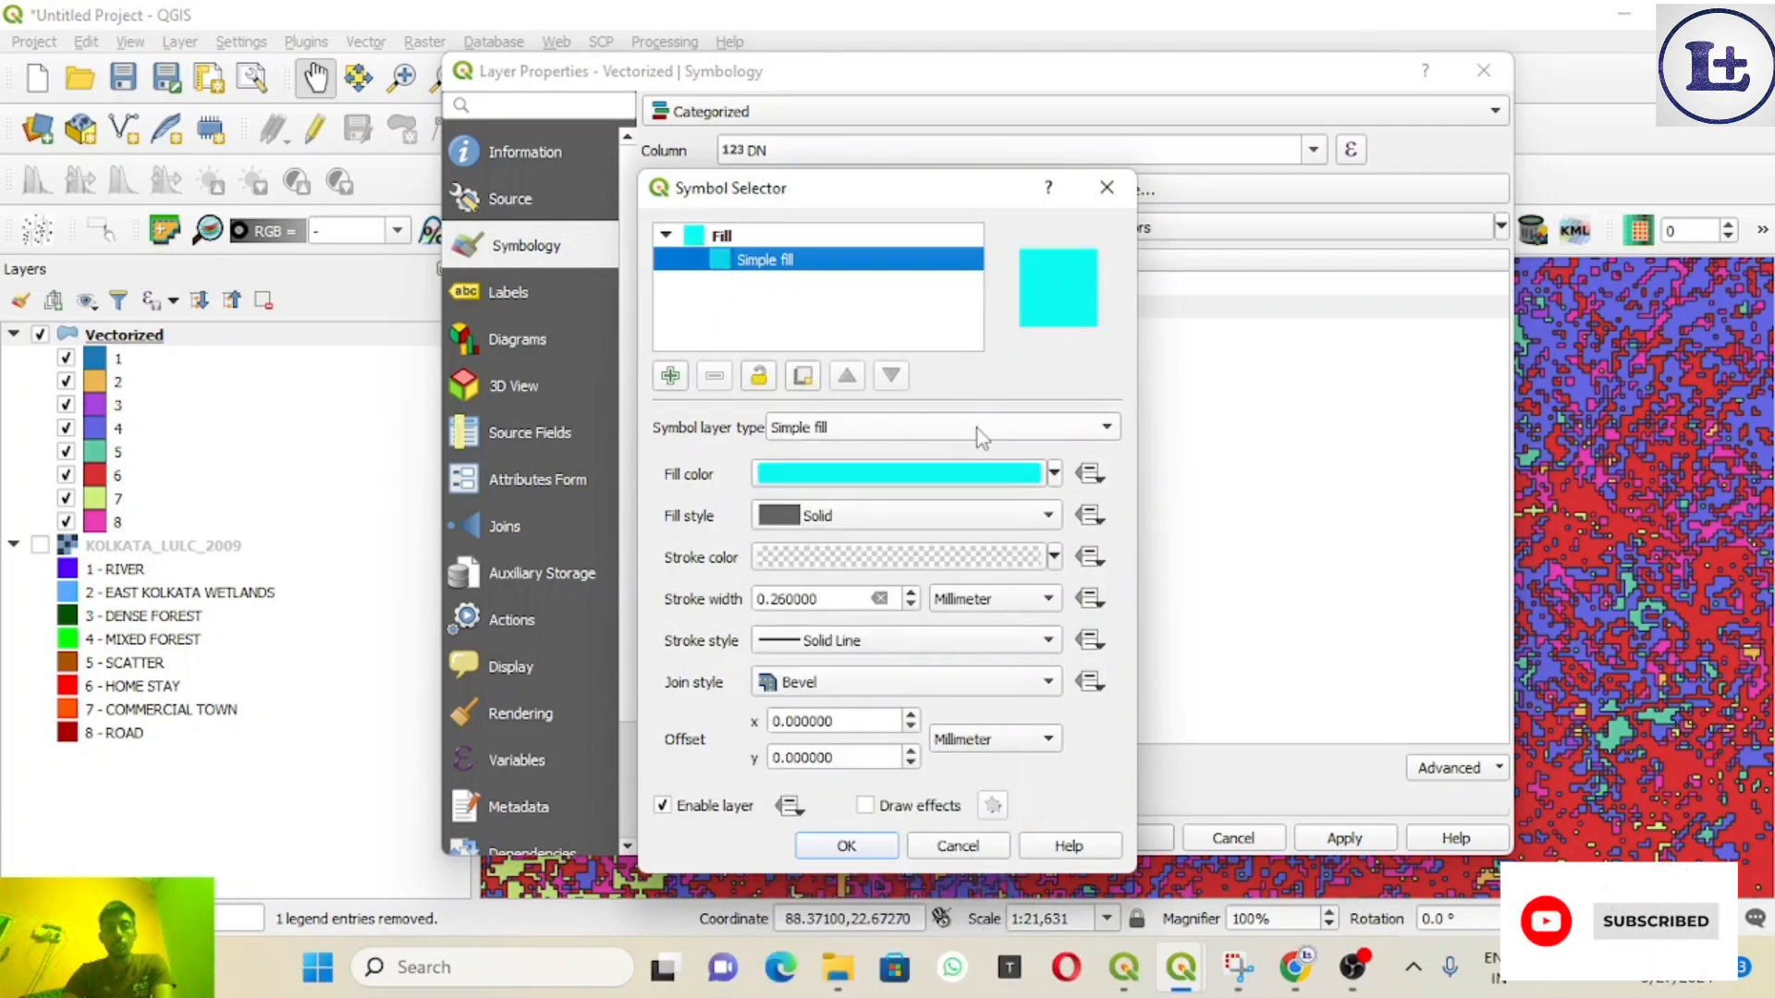
{"action": "left_click", "coordinate": [847, 846]}
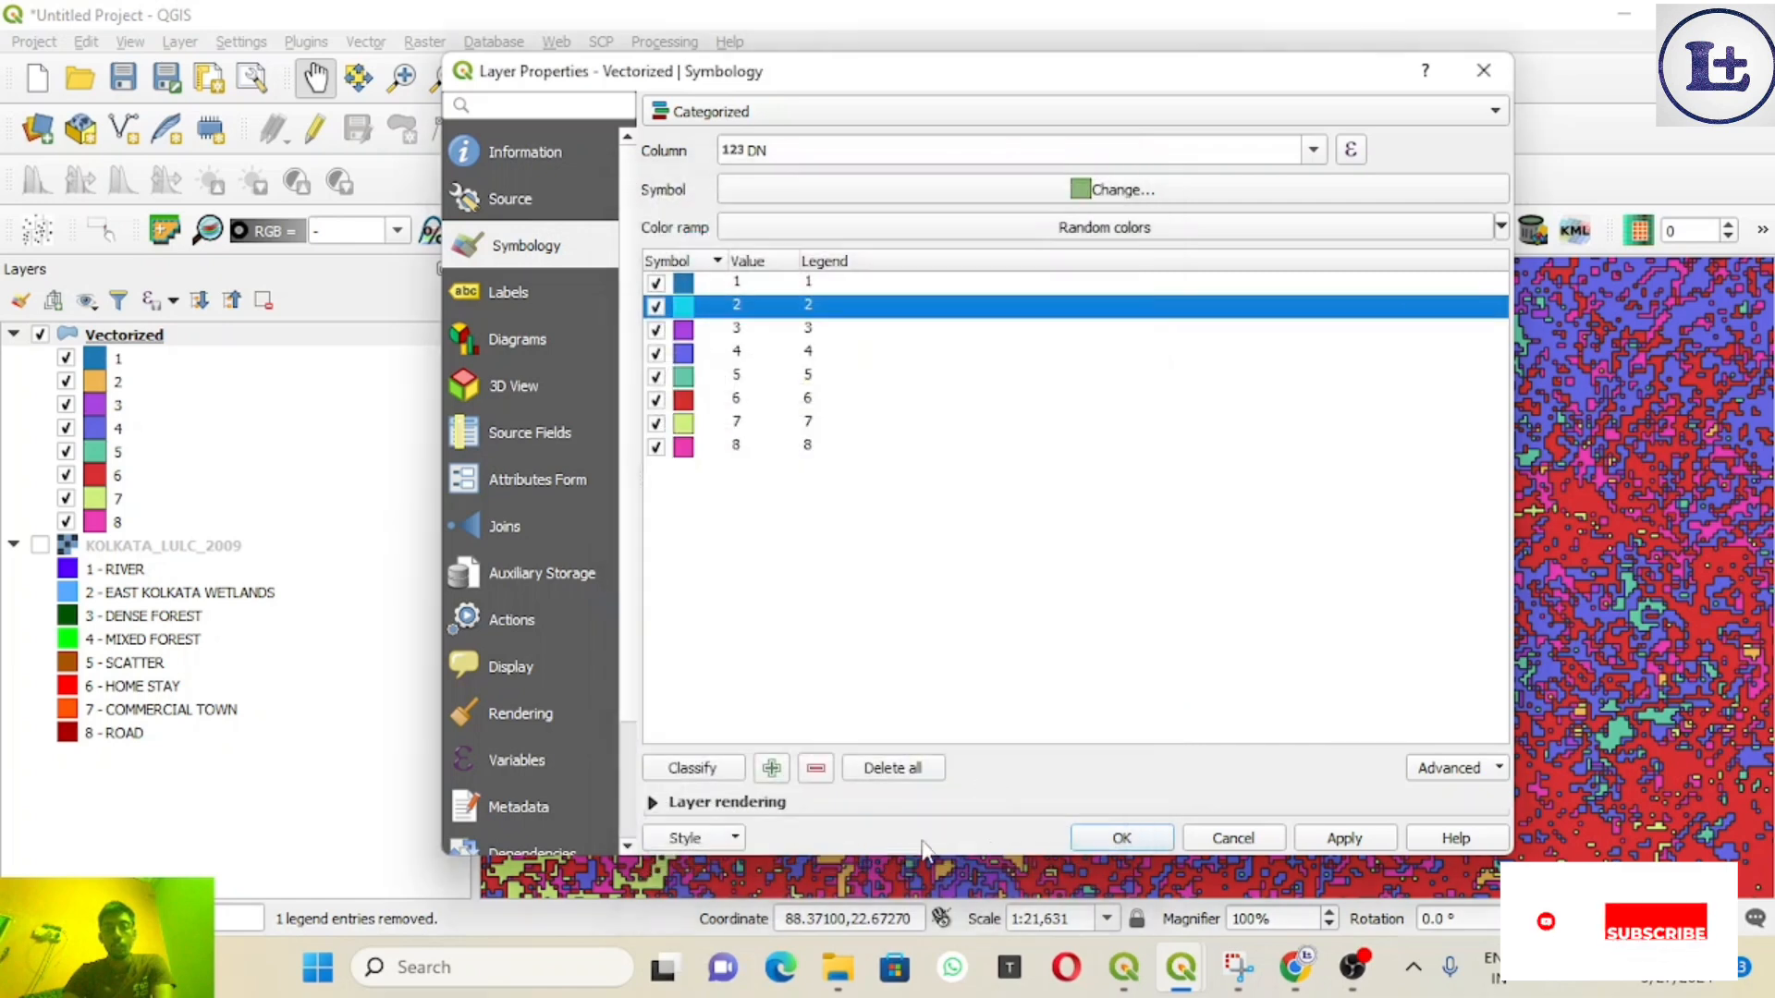
Step: Give category 3 a dark green fill and a transparent stroke
{"action": "double_click", "coordinate": [684, 333]}
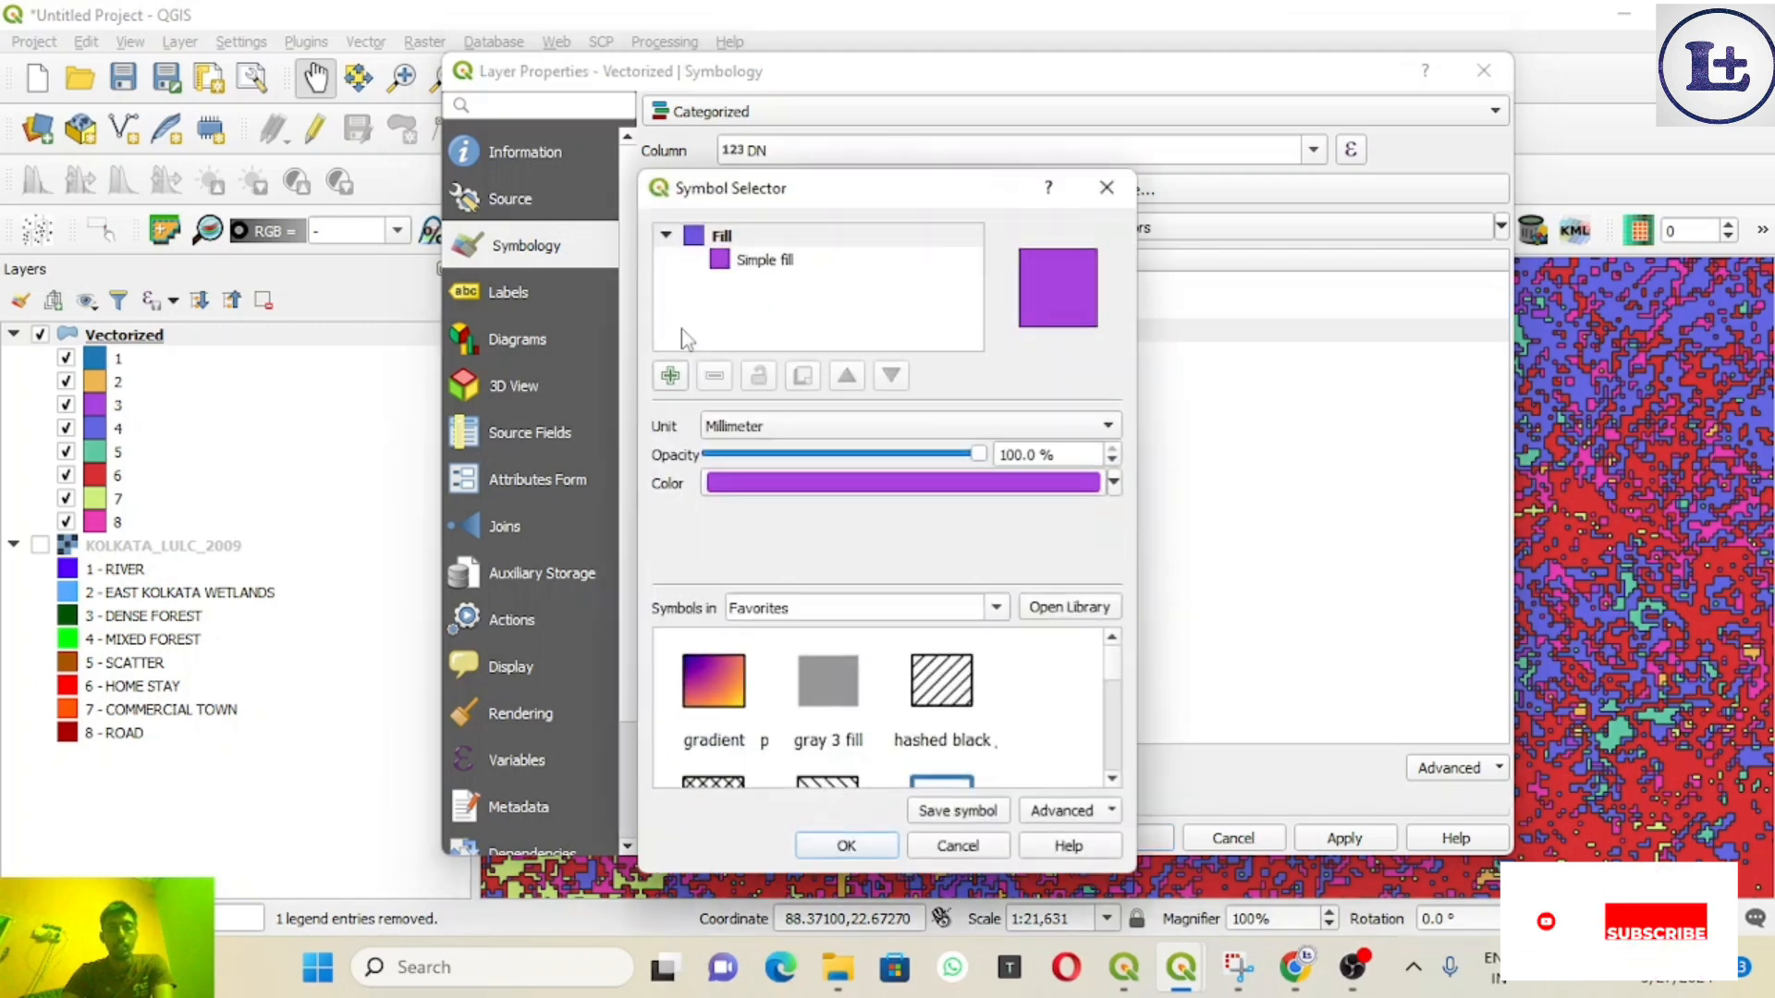
{"action": "left_click", "coordinate": [816, 263]}
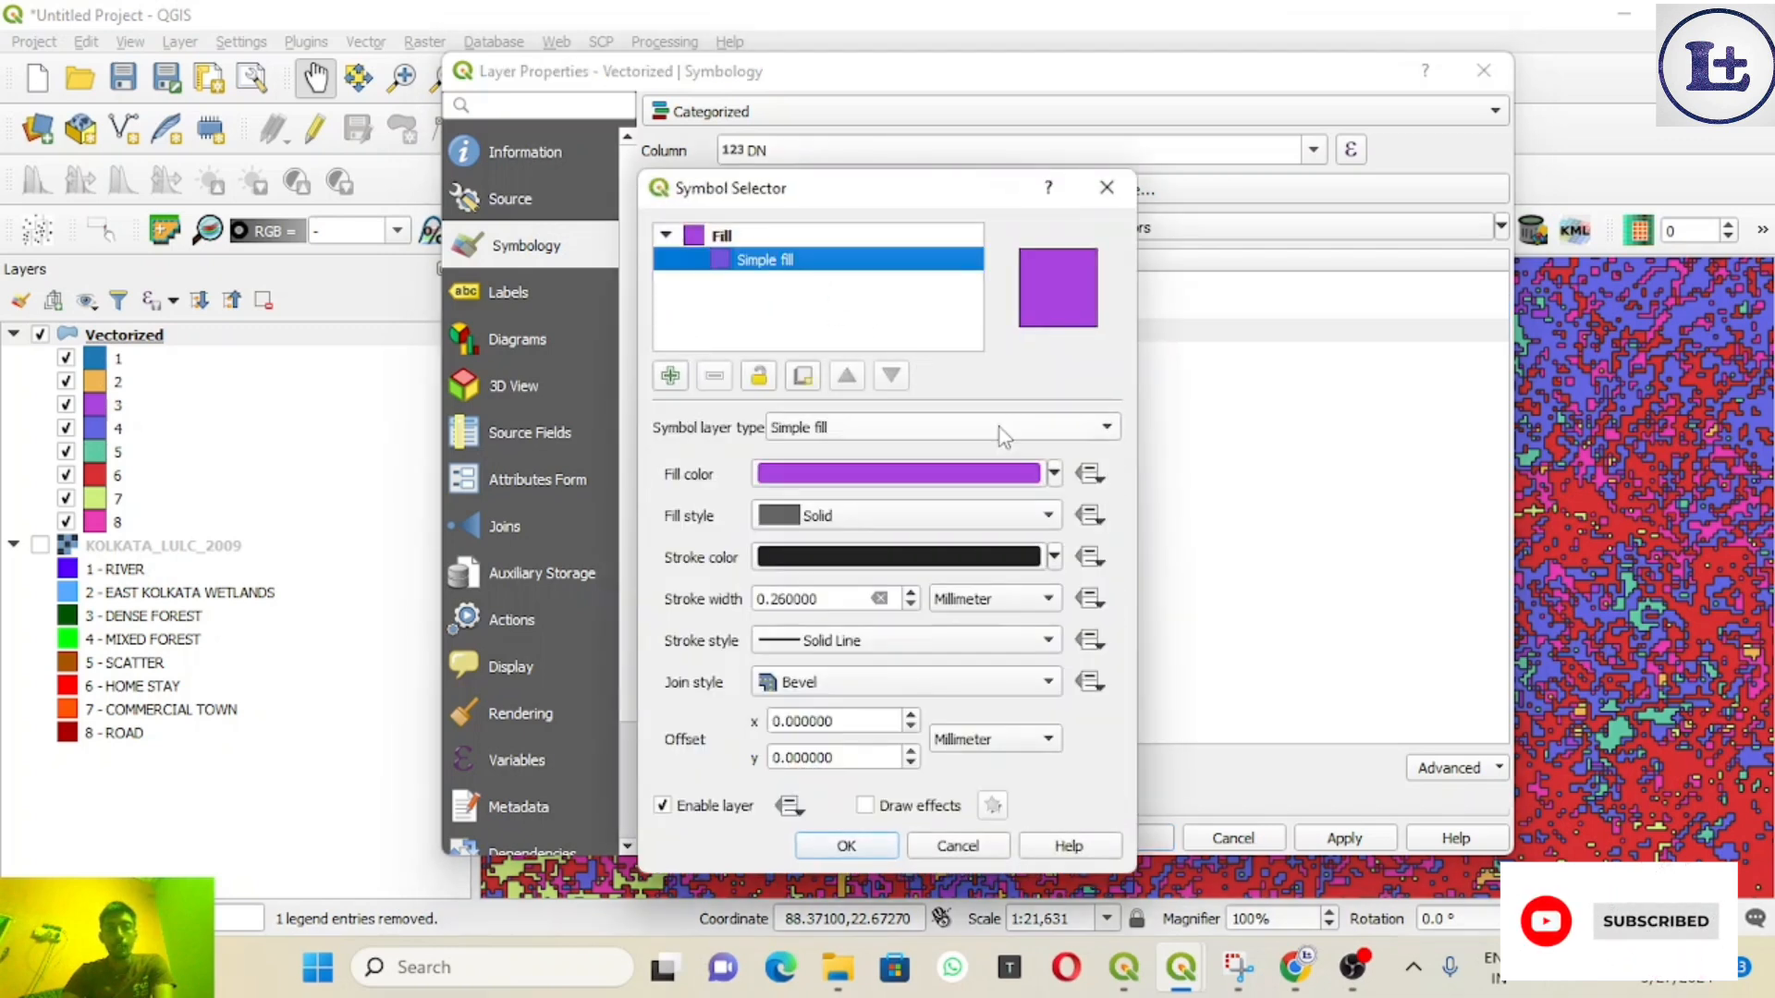
{"action": "left_click", "coordinate": [1054, 473]}
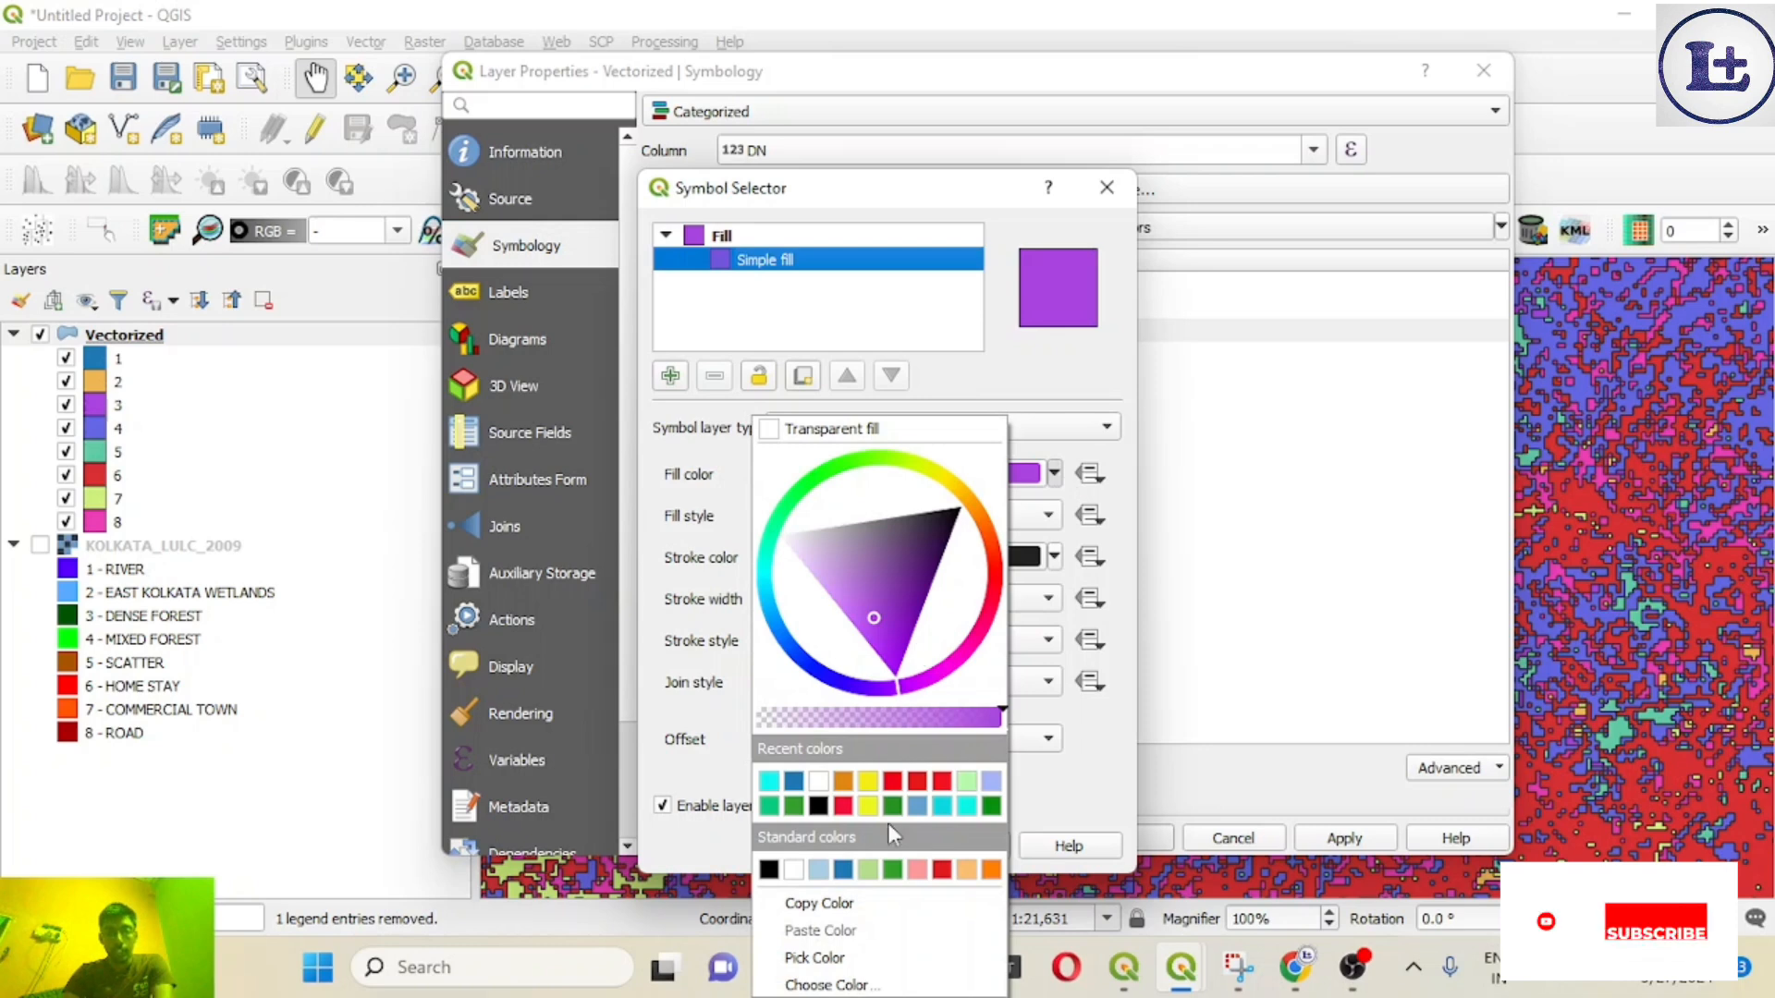
{"action": "left_click", "coordinate": [991, 806]}
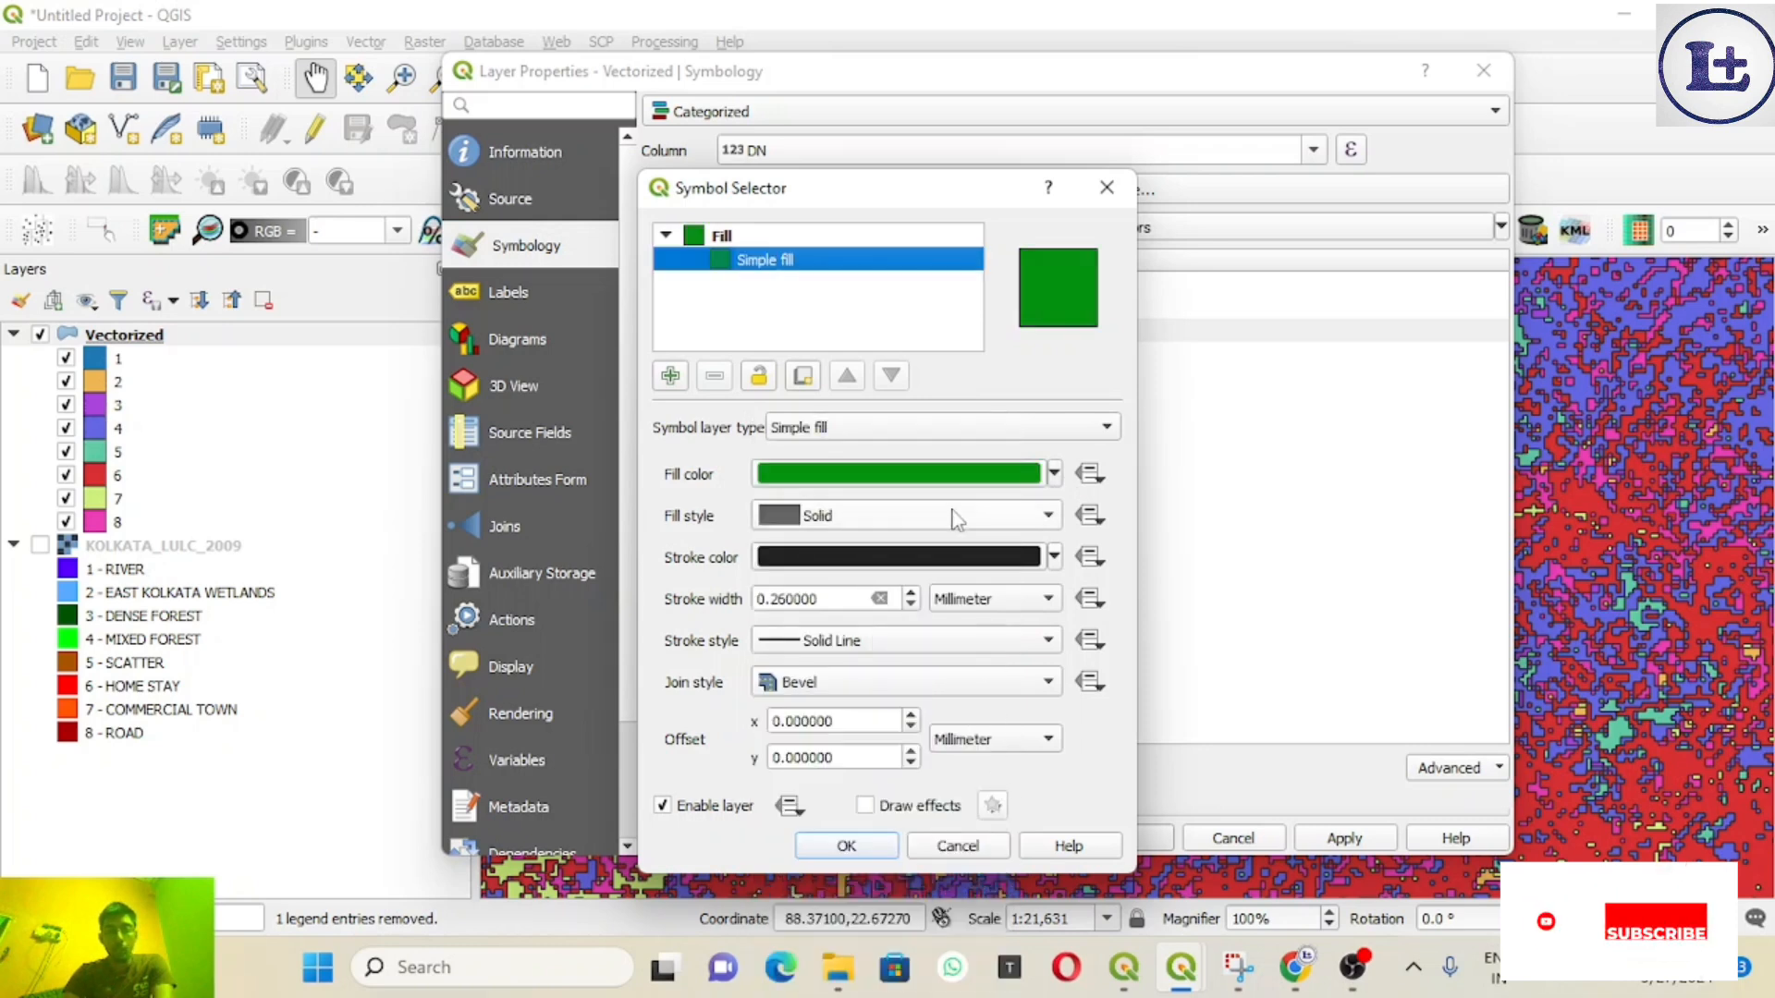
{"action": "left_click", "coordinate": [1054, 557]}
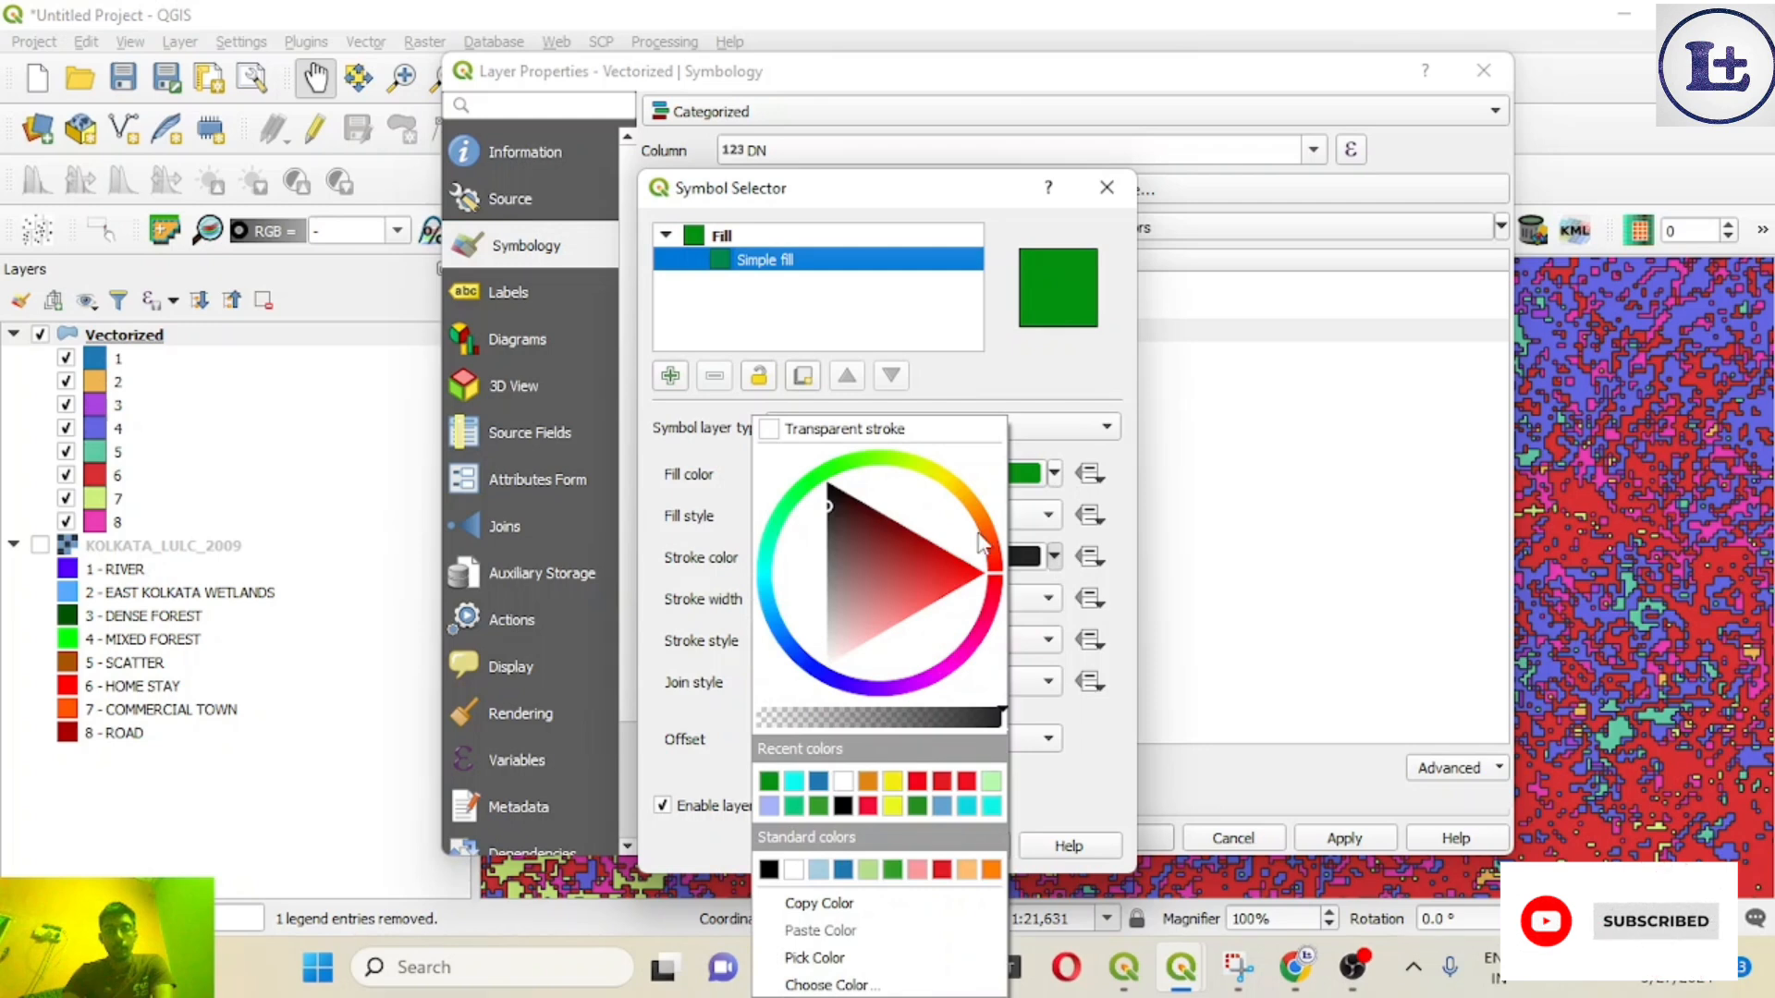
{"action": "left_click", "coordinate": [945, 433]}
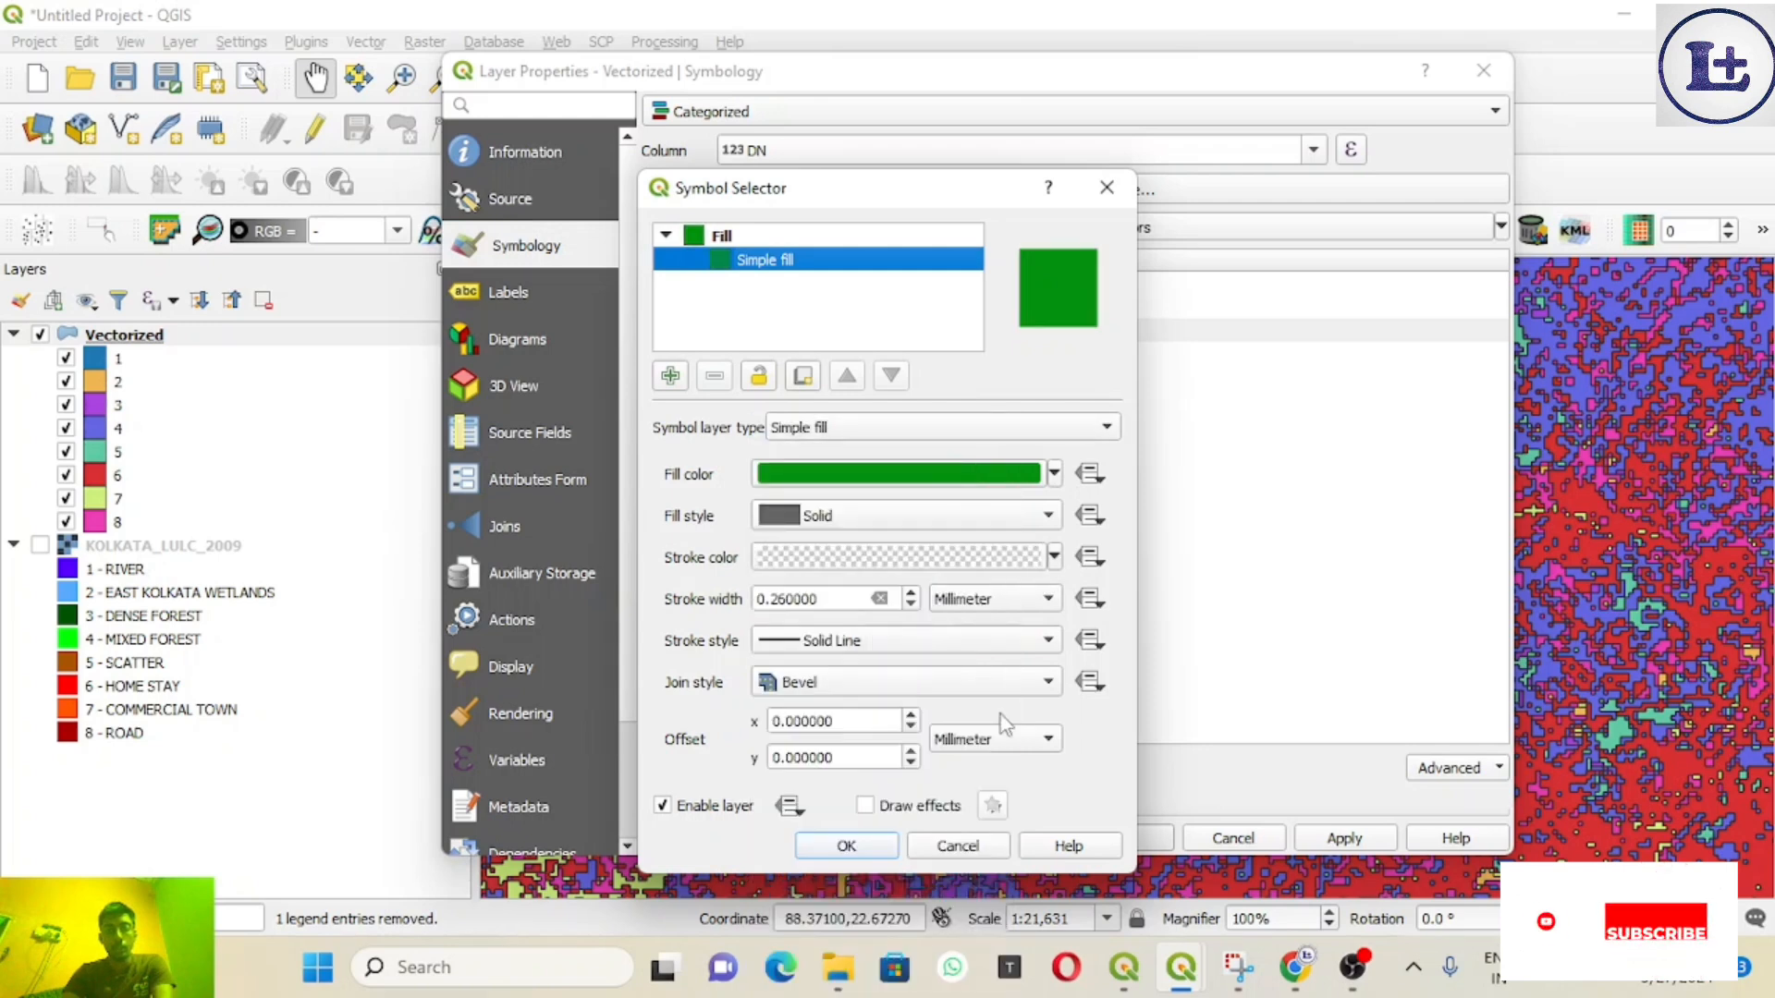
{"action": "left_click", "coordinate": [851, 845]}
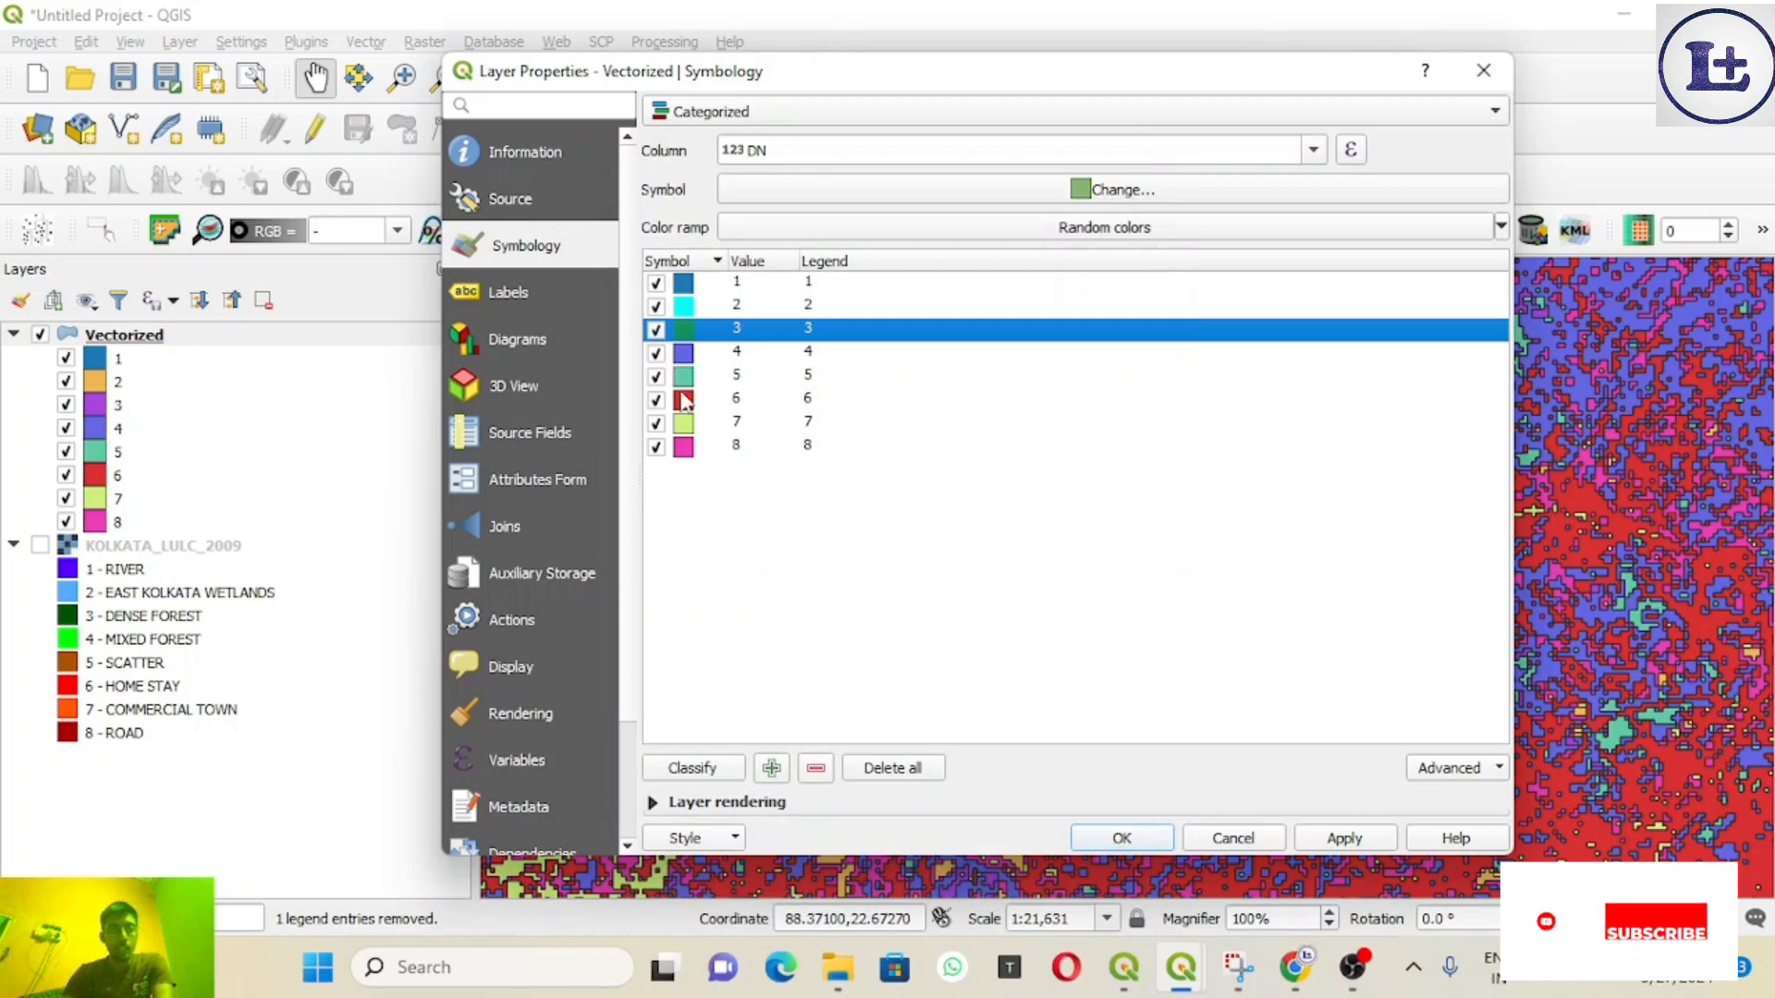
Step: Give category 4 of the Vectorized layer a bright green fill and a transparent stroke
{"action": "double_click", "coordinate": [684, 354]}
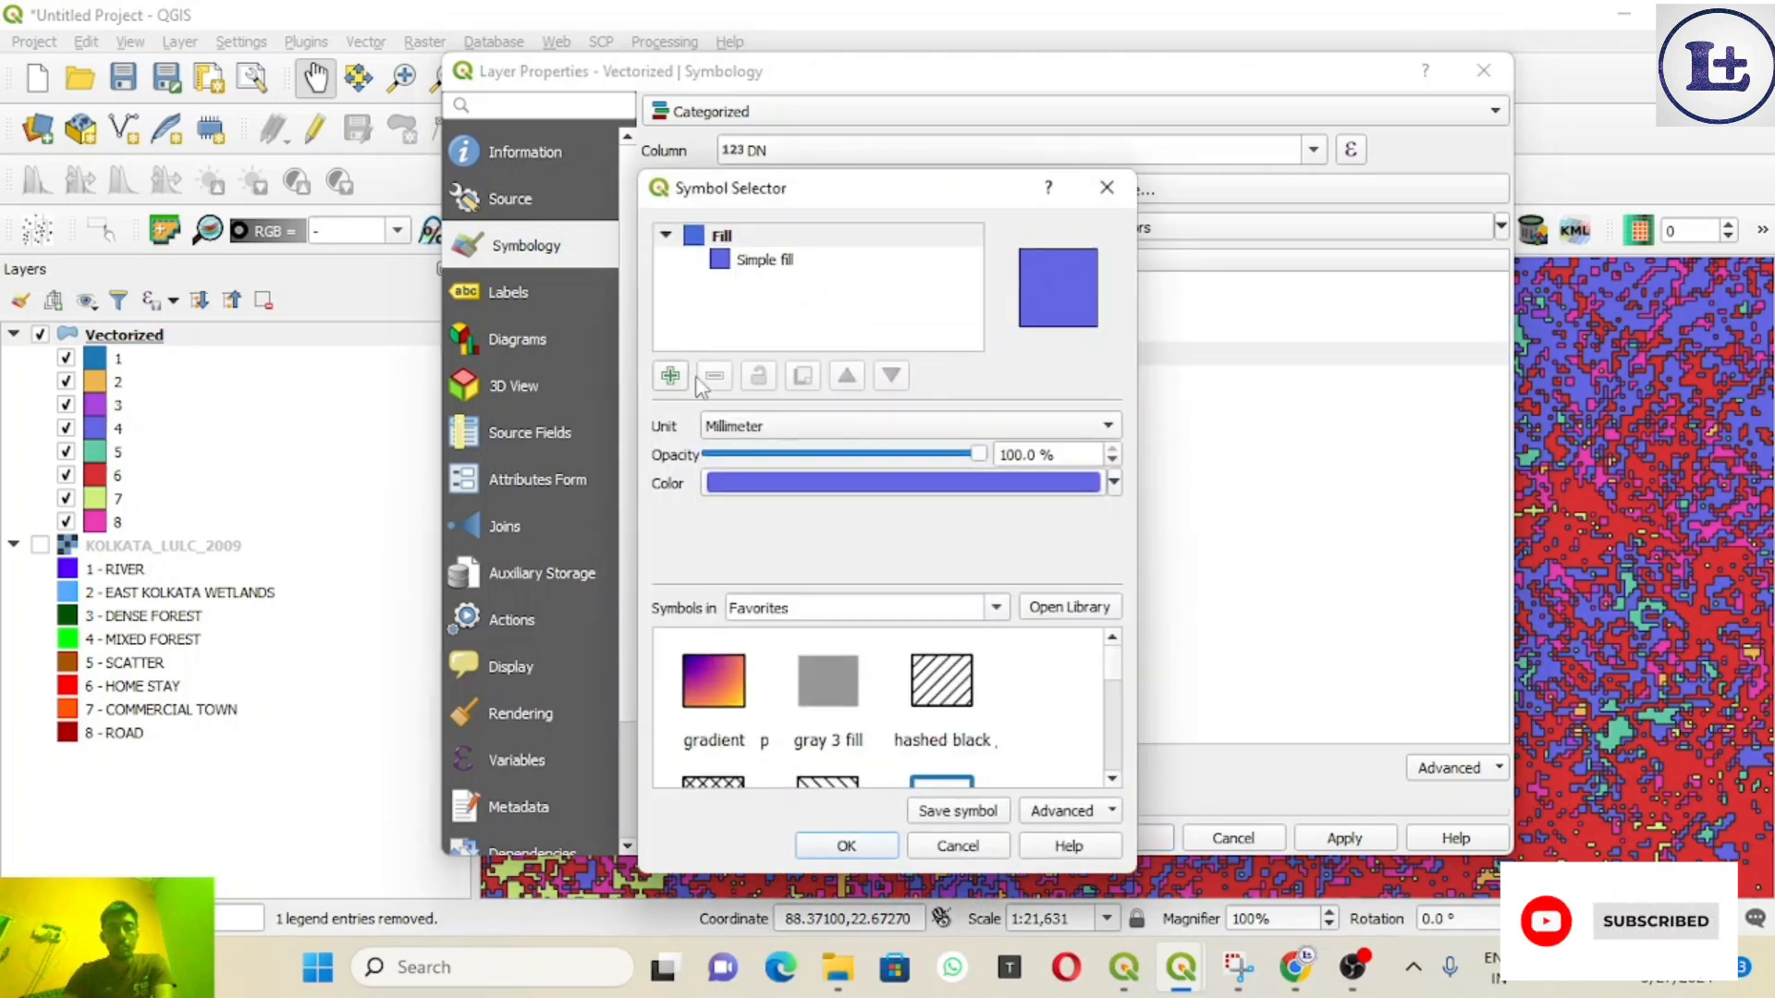
{"action": "left_click", "coordinate": [804, 261]}
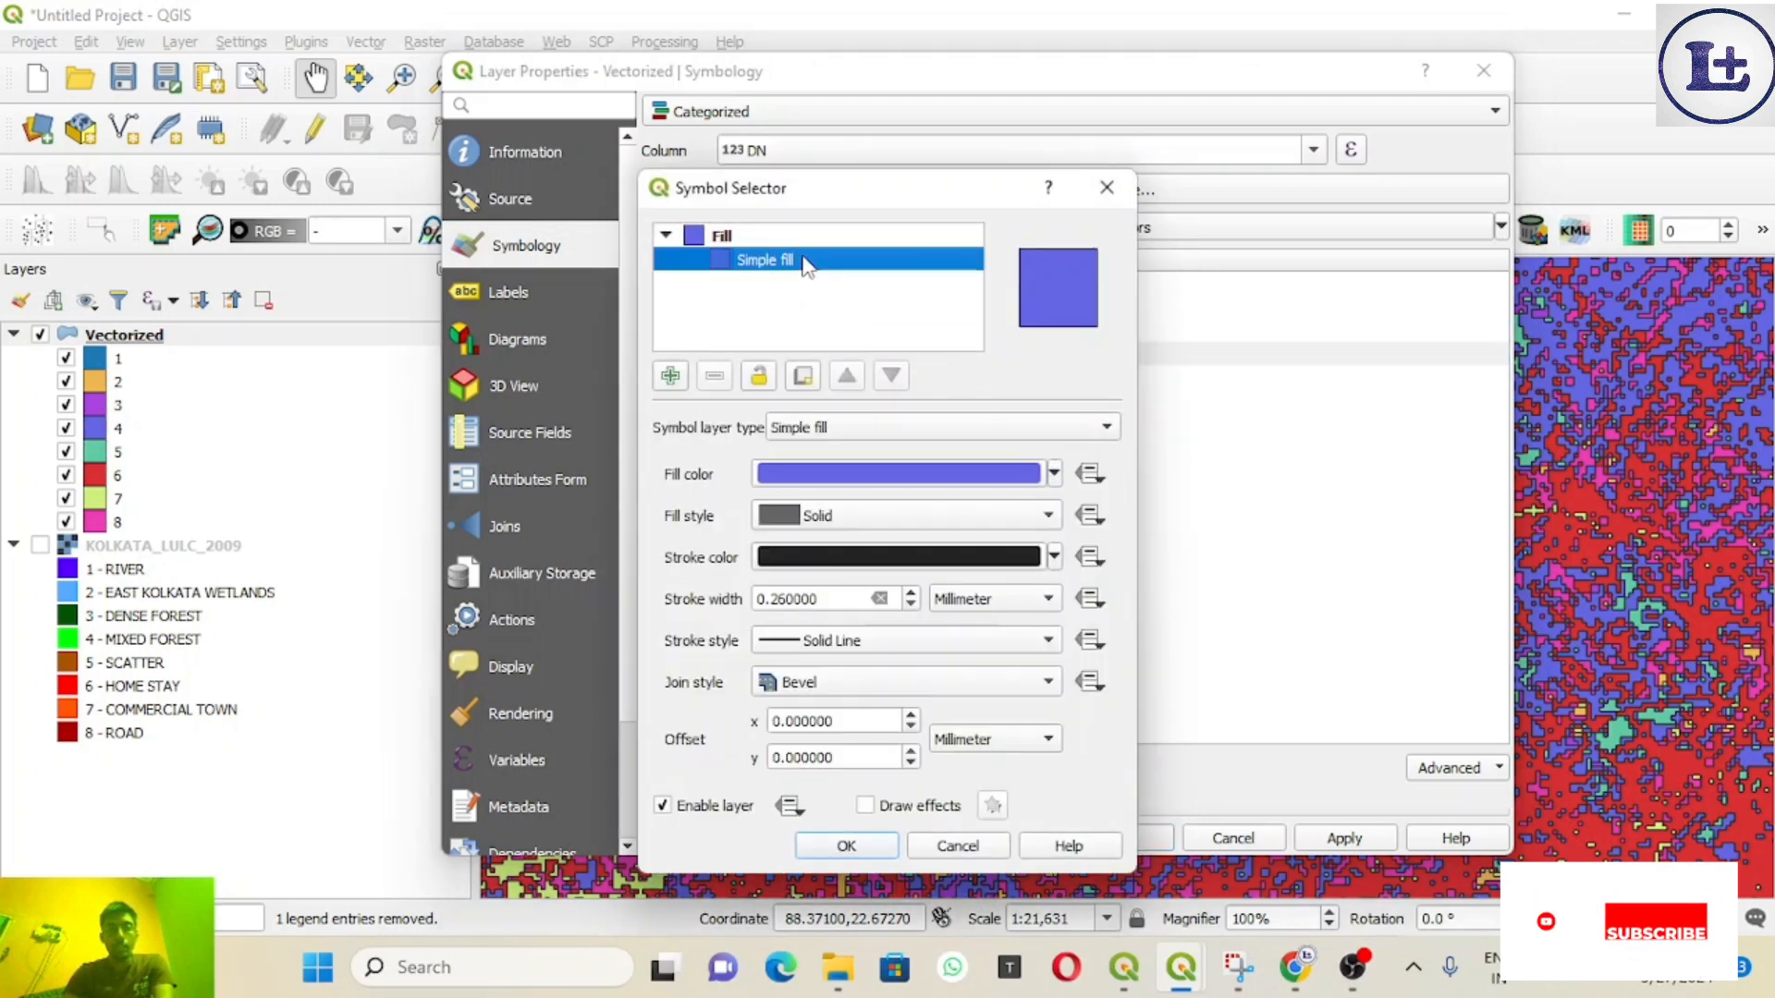
{"action": "left_click", "coordinate": [1054, 475]}
{"action": "left_click", "coordinate": [853, 464]}
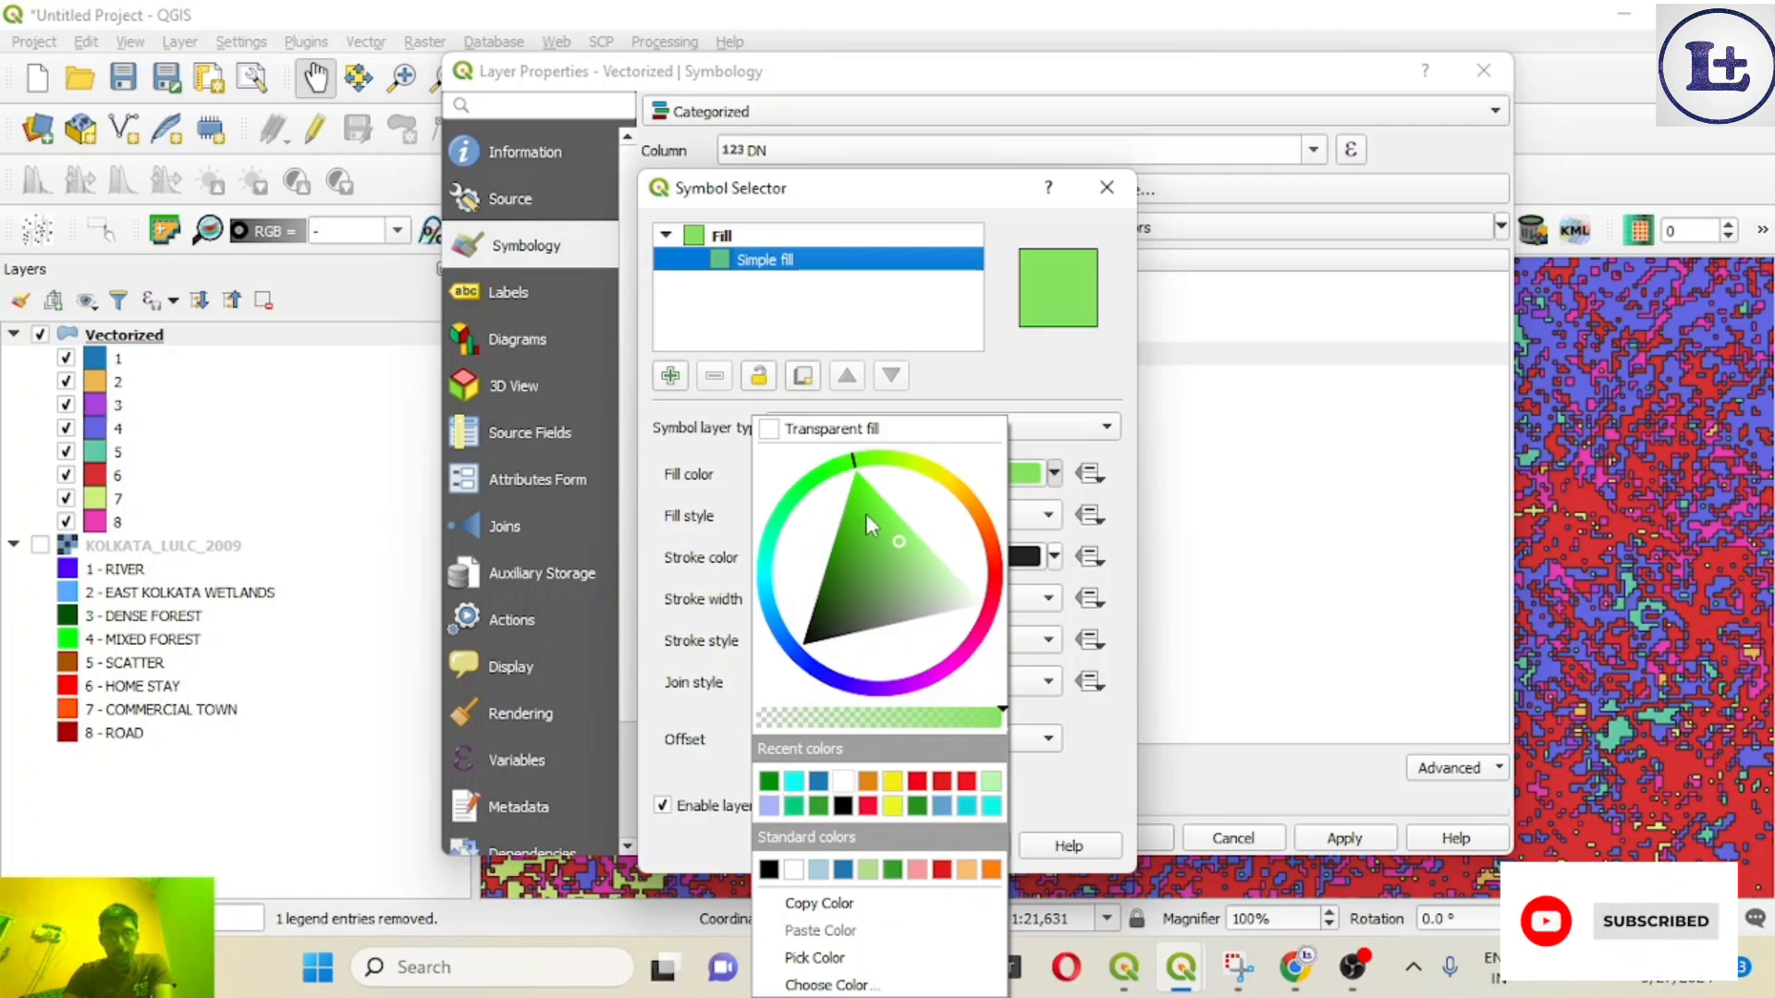
{"action": "left_click", "coordinate": [864, 485]}
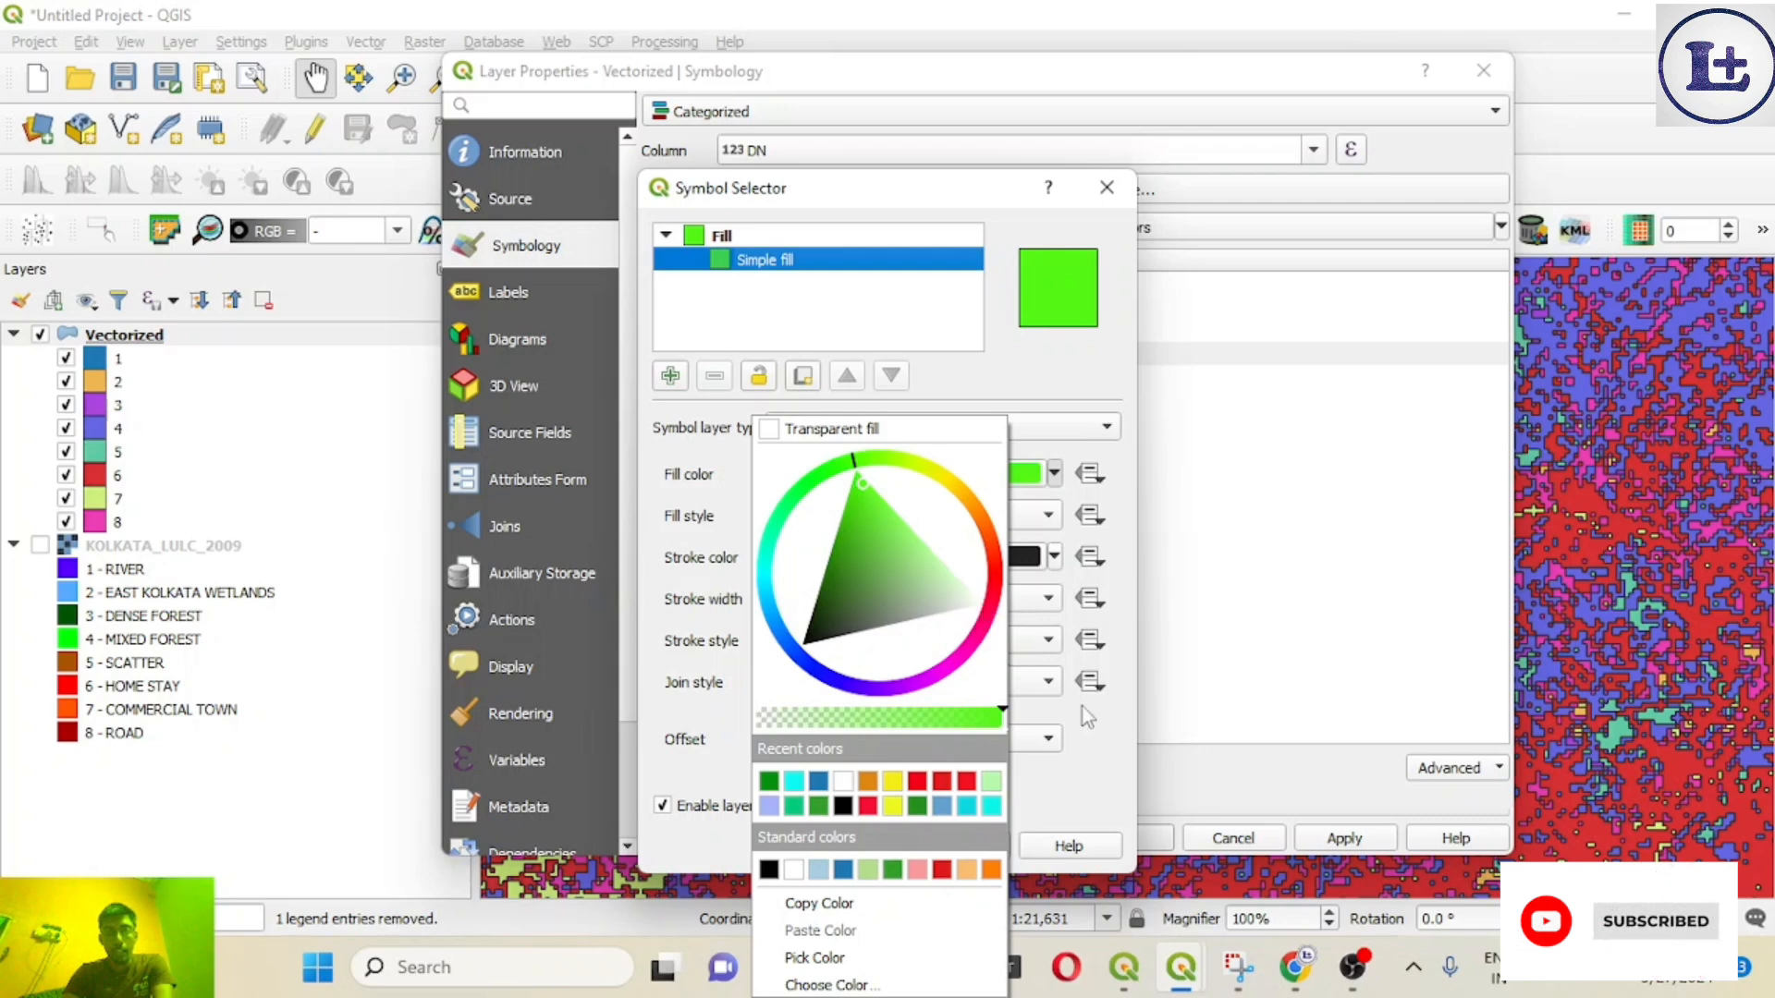
{"action": "left_click", "coordinate": [1107, 749]}
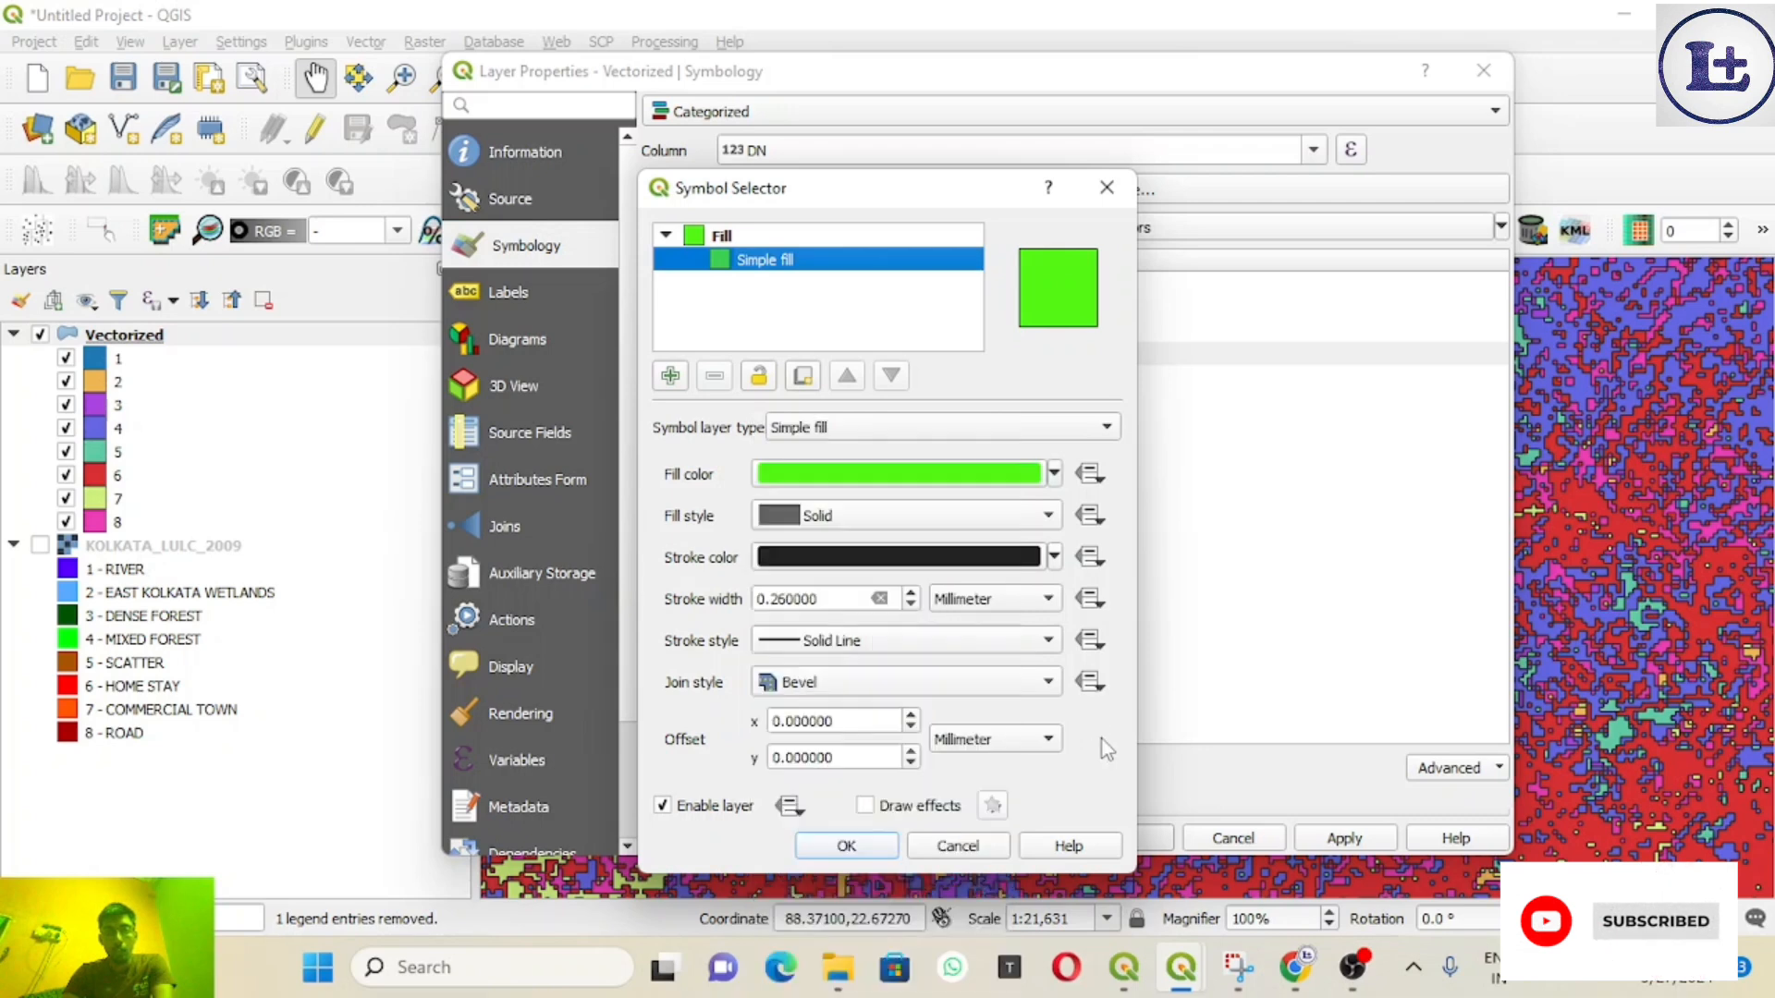
{"action": "left_click", "coordinate": [1054, 555]}
{"action": "left_click", "coordinate": [947, 428]}
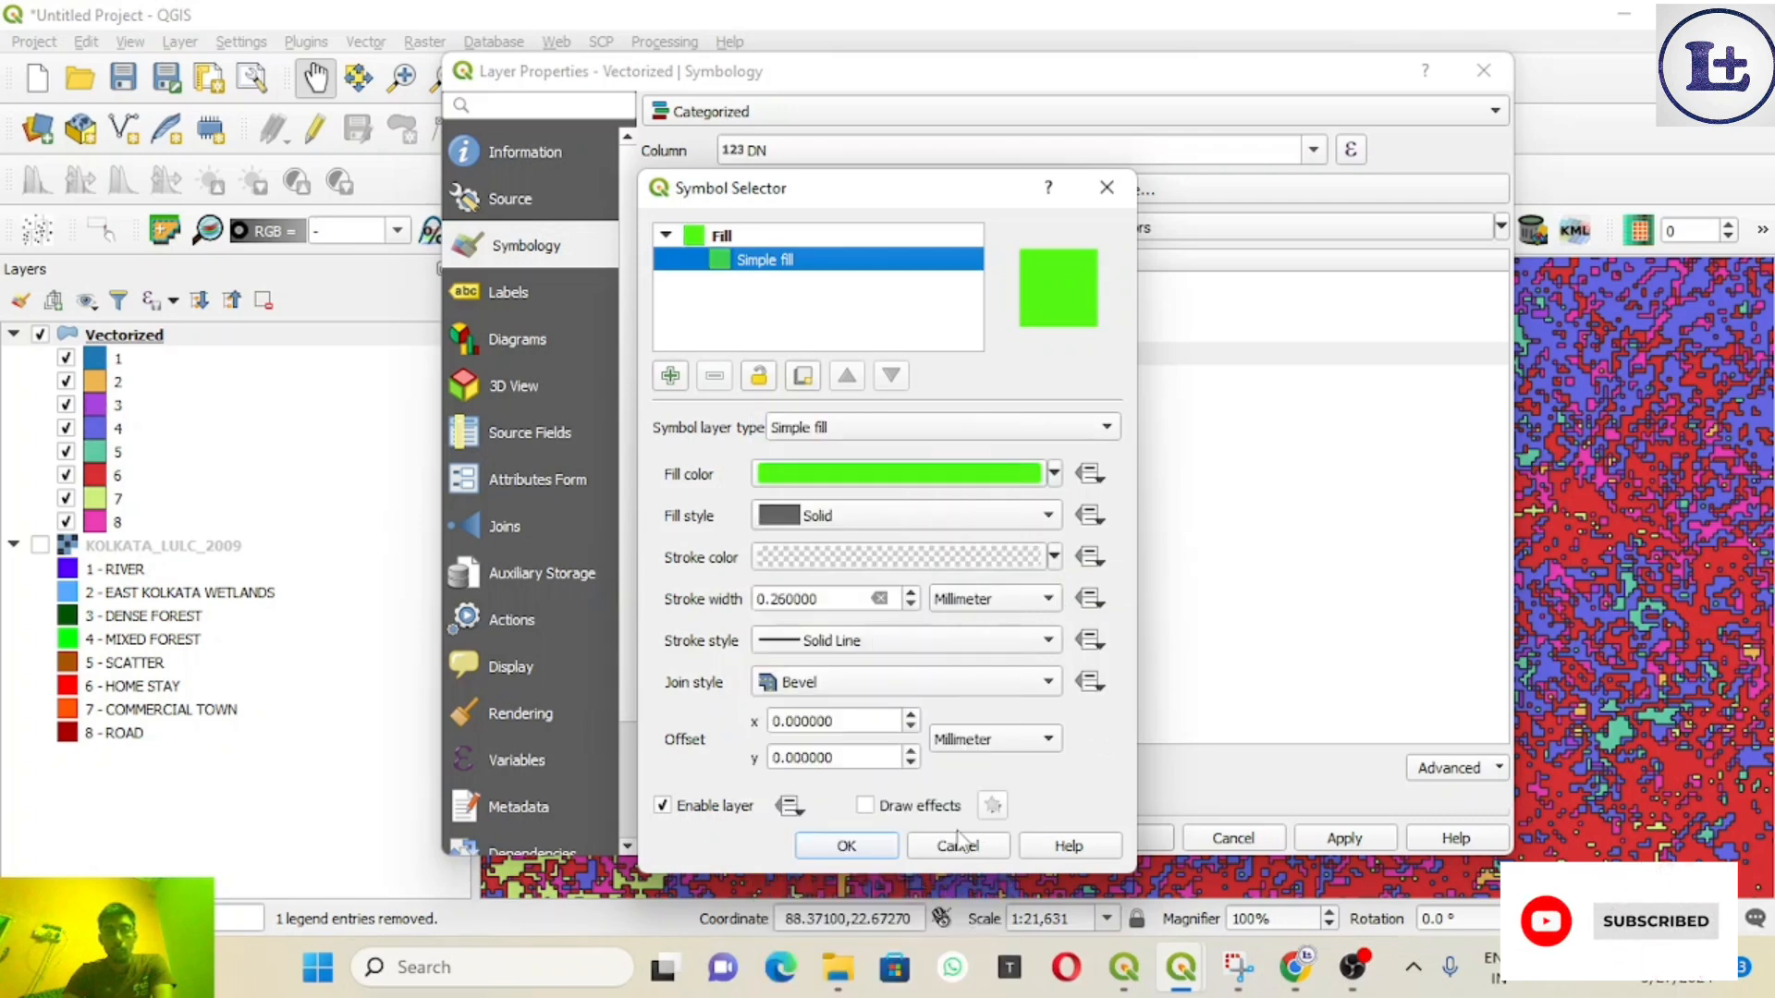
{"action": "left_click", "coordinate": [886, 846]}
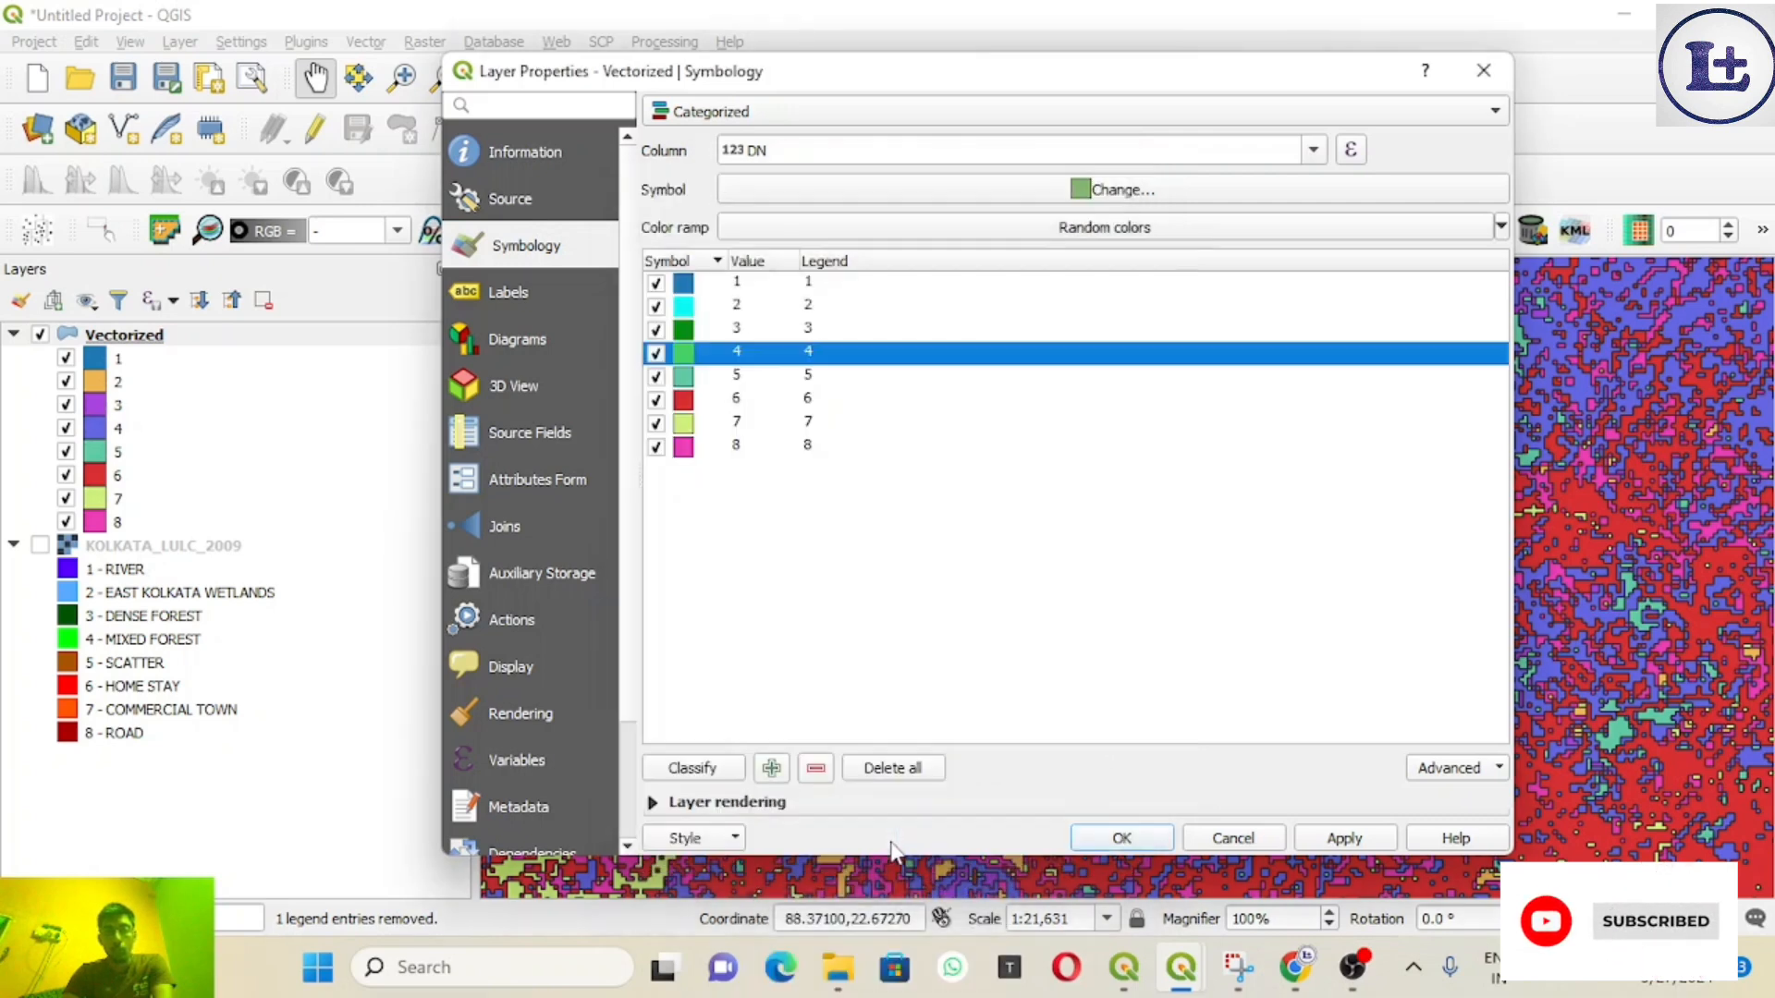
Step: Change category 5's fill color to a brown shade of orange, matching the SCATTER class of the raster legend
{"action": "double_click", "coordinate": [683, 377]}
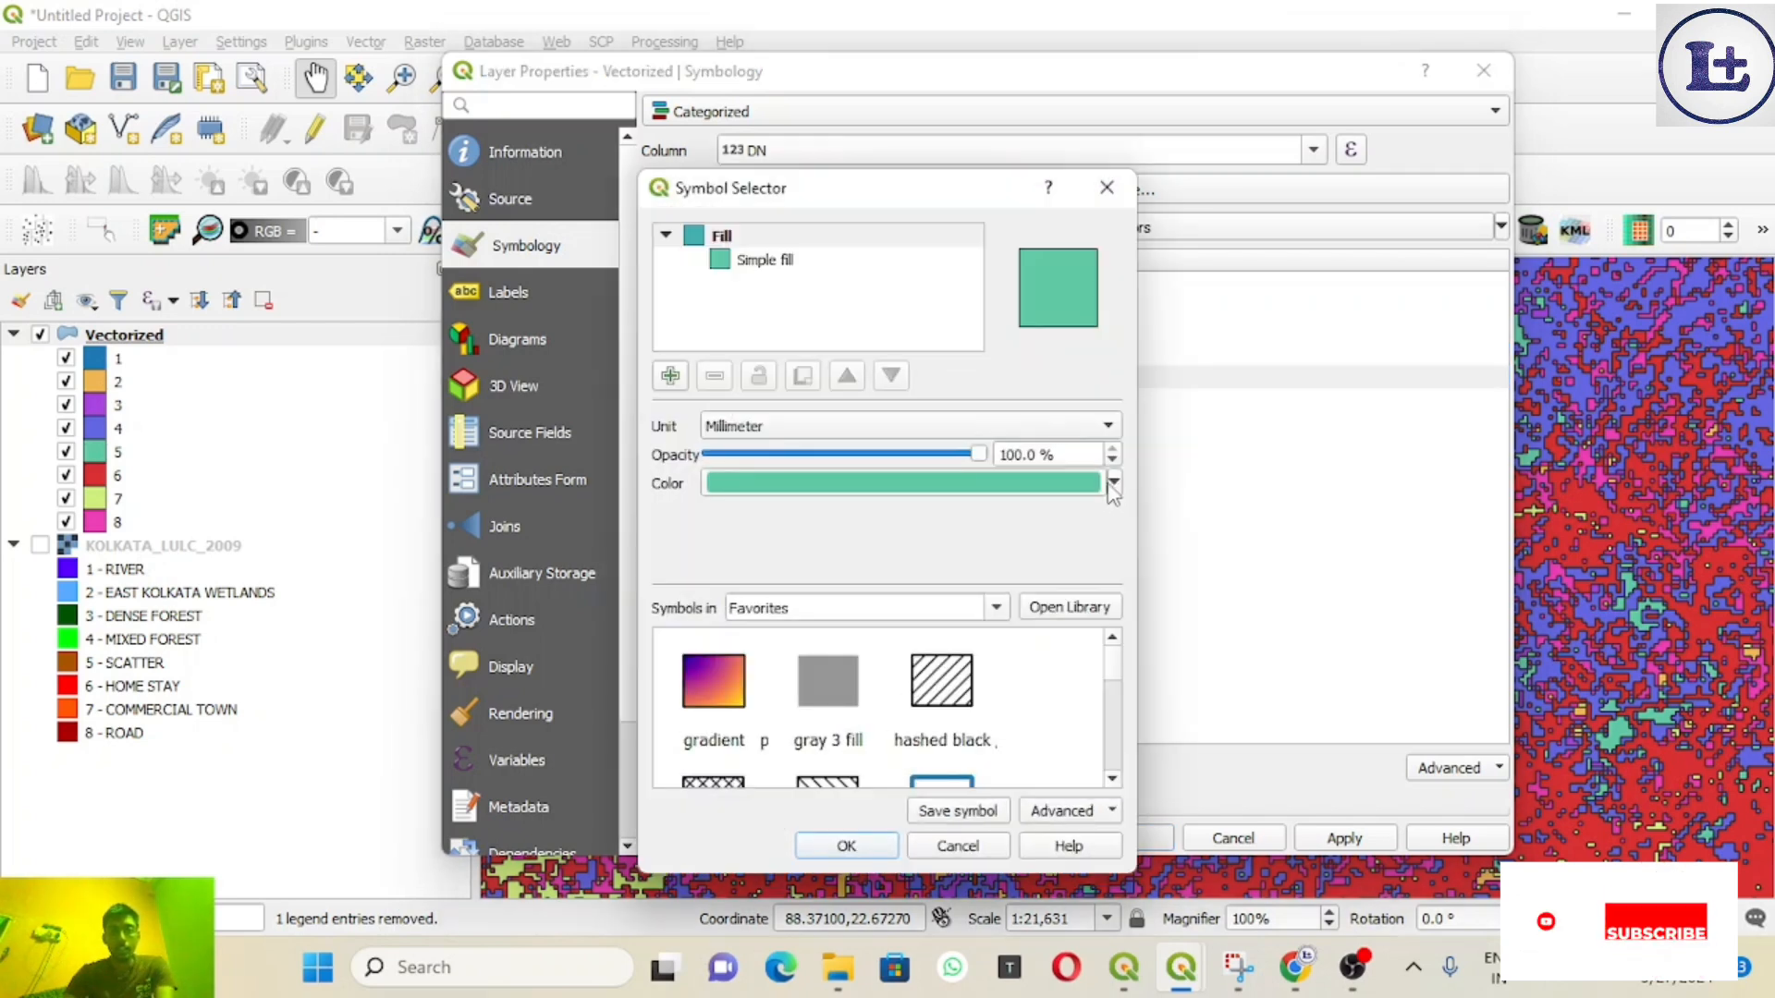
{"action": "left_click", "coordinate": [779, 263]}
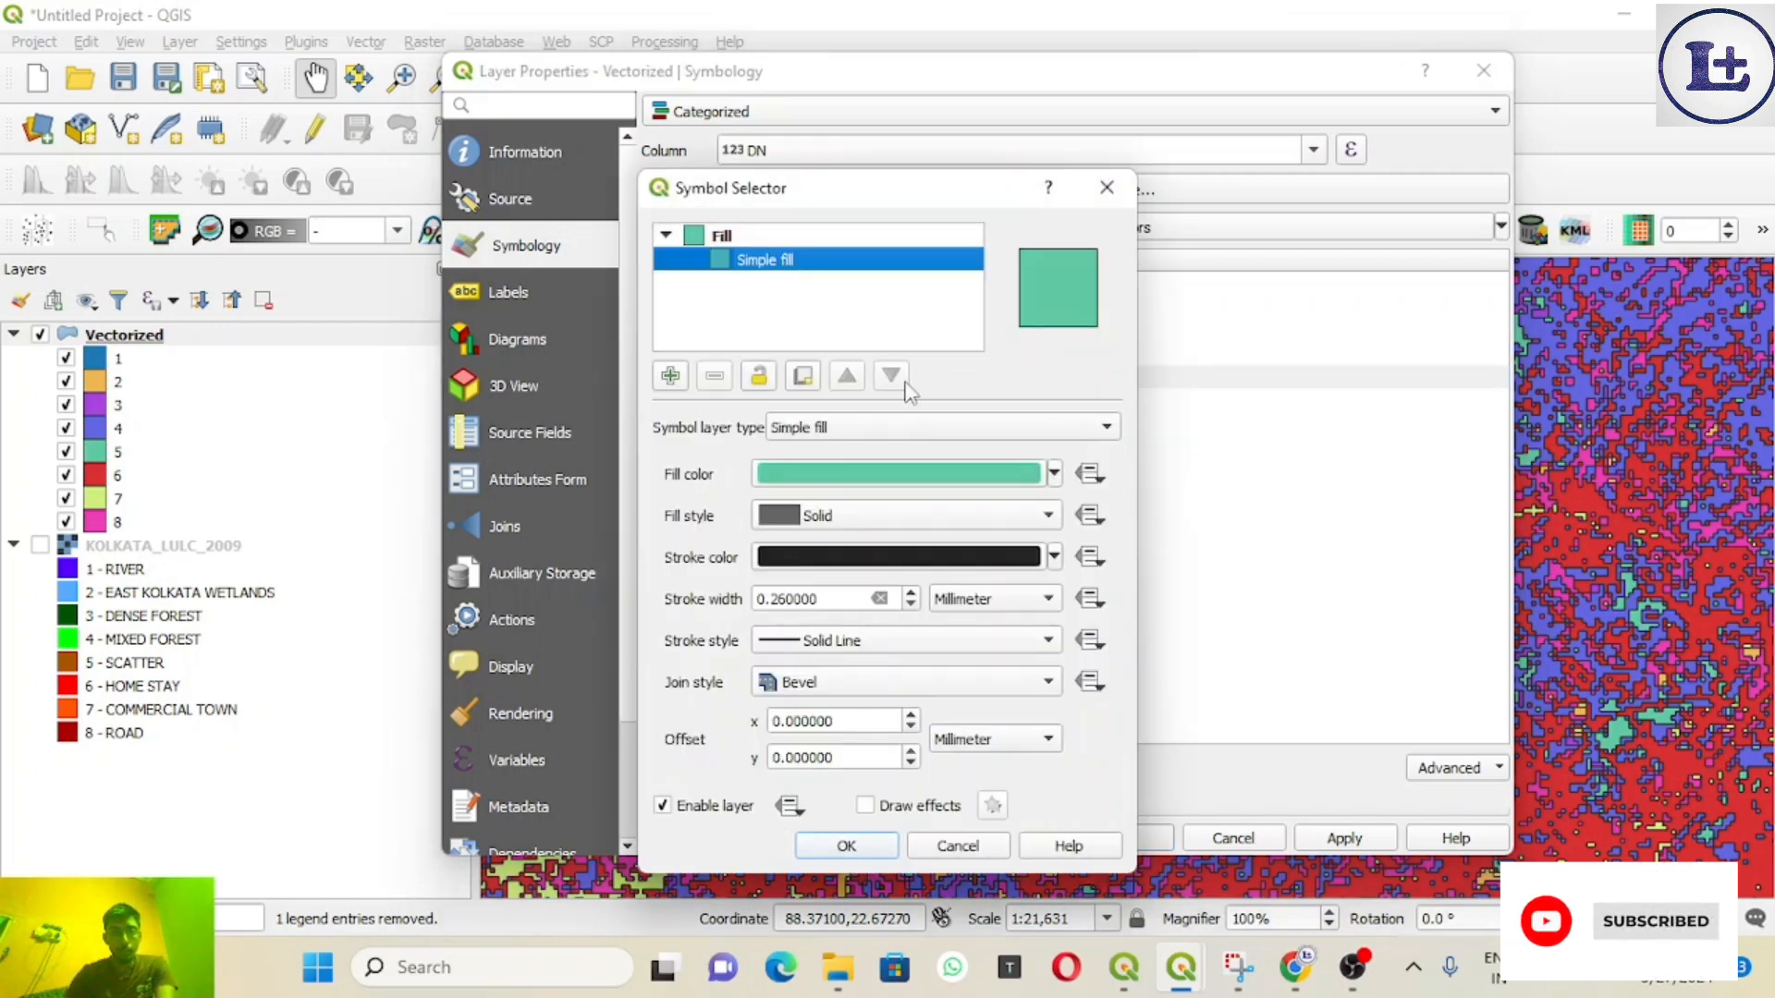
{"action": "left_click", "coordinate": [1054, 473]}
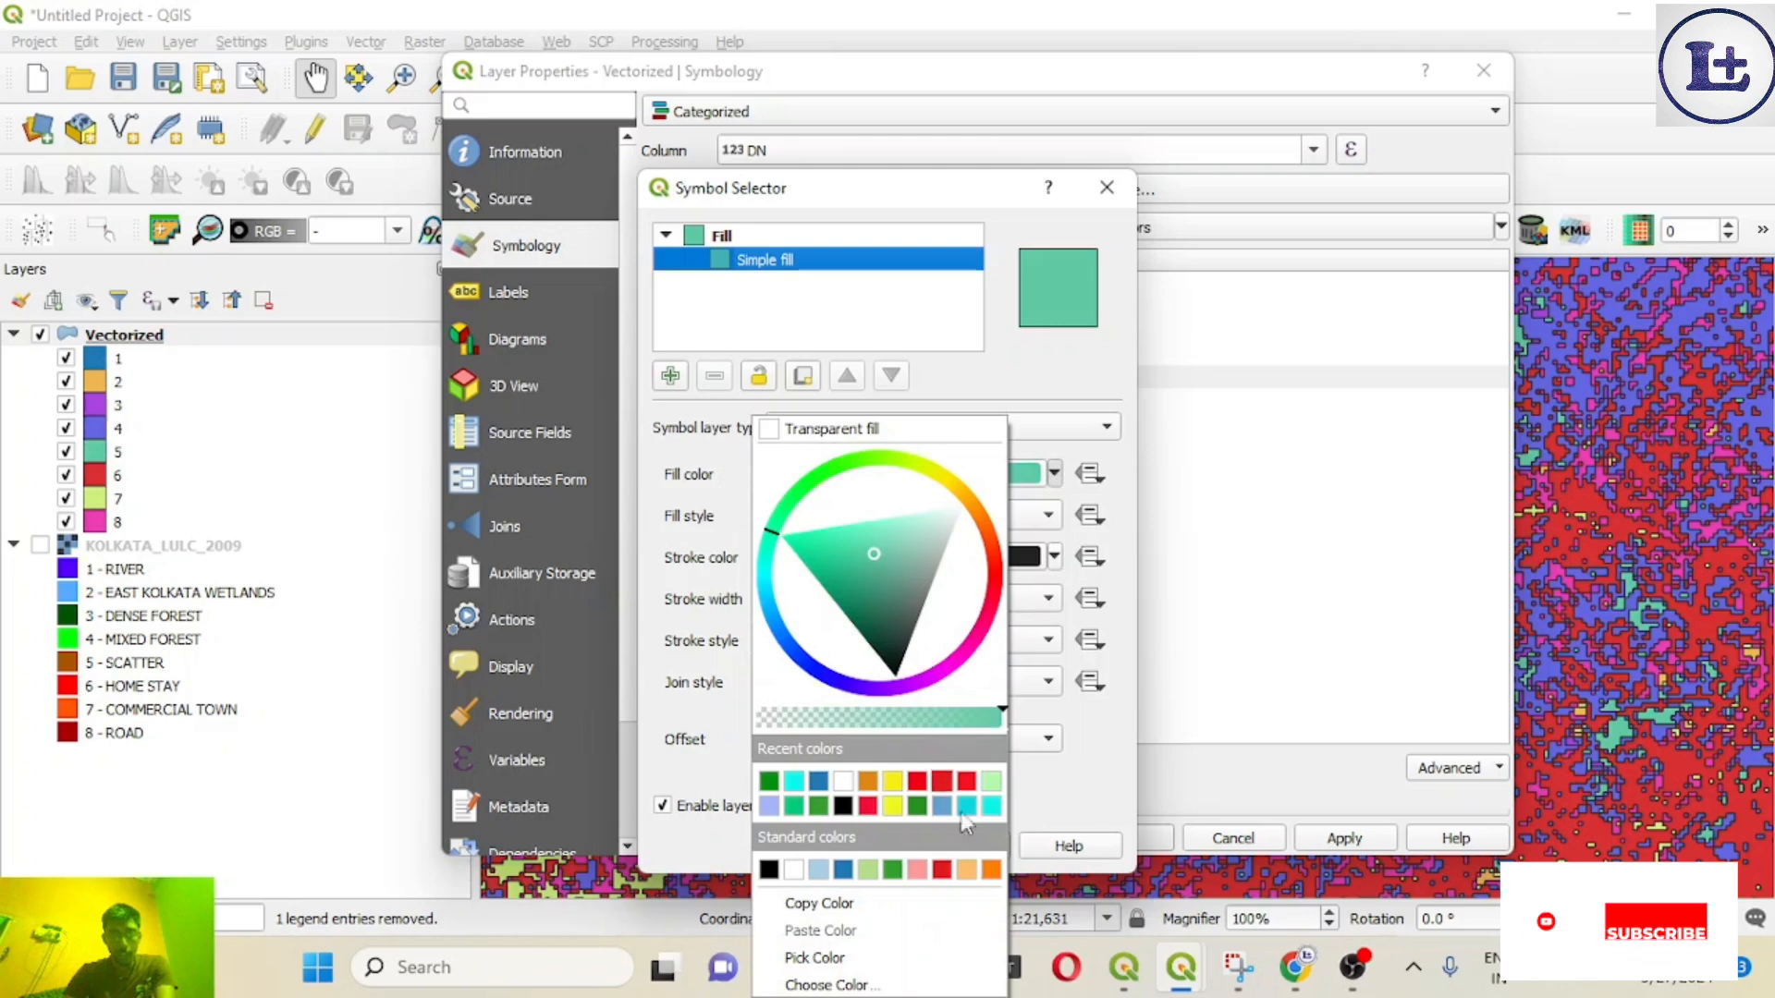
{"action": "left_click", "coordinate": [990, 869]}
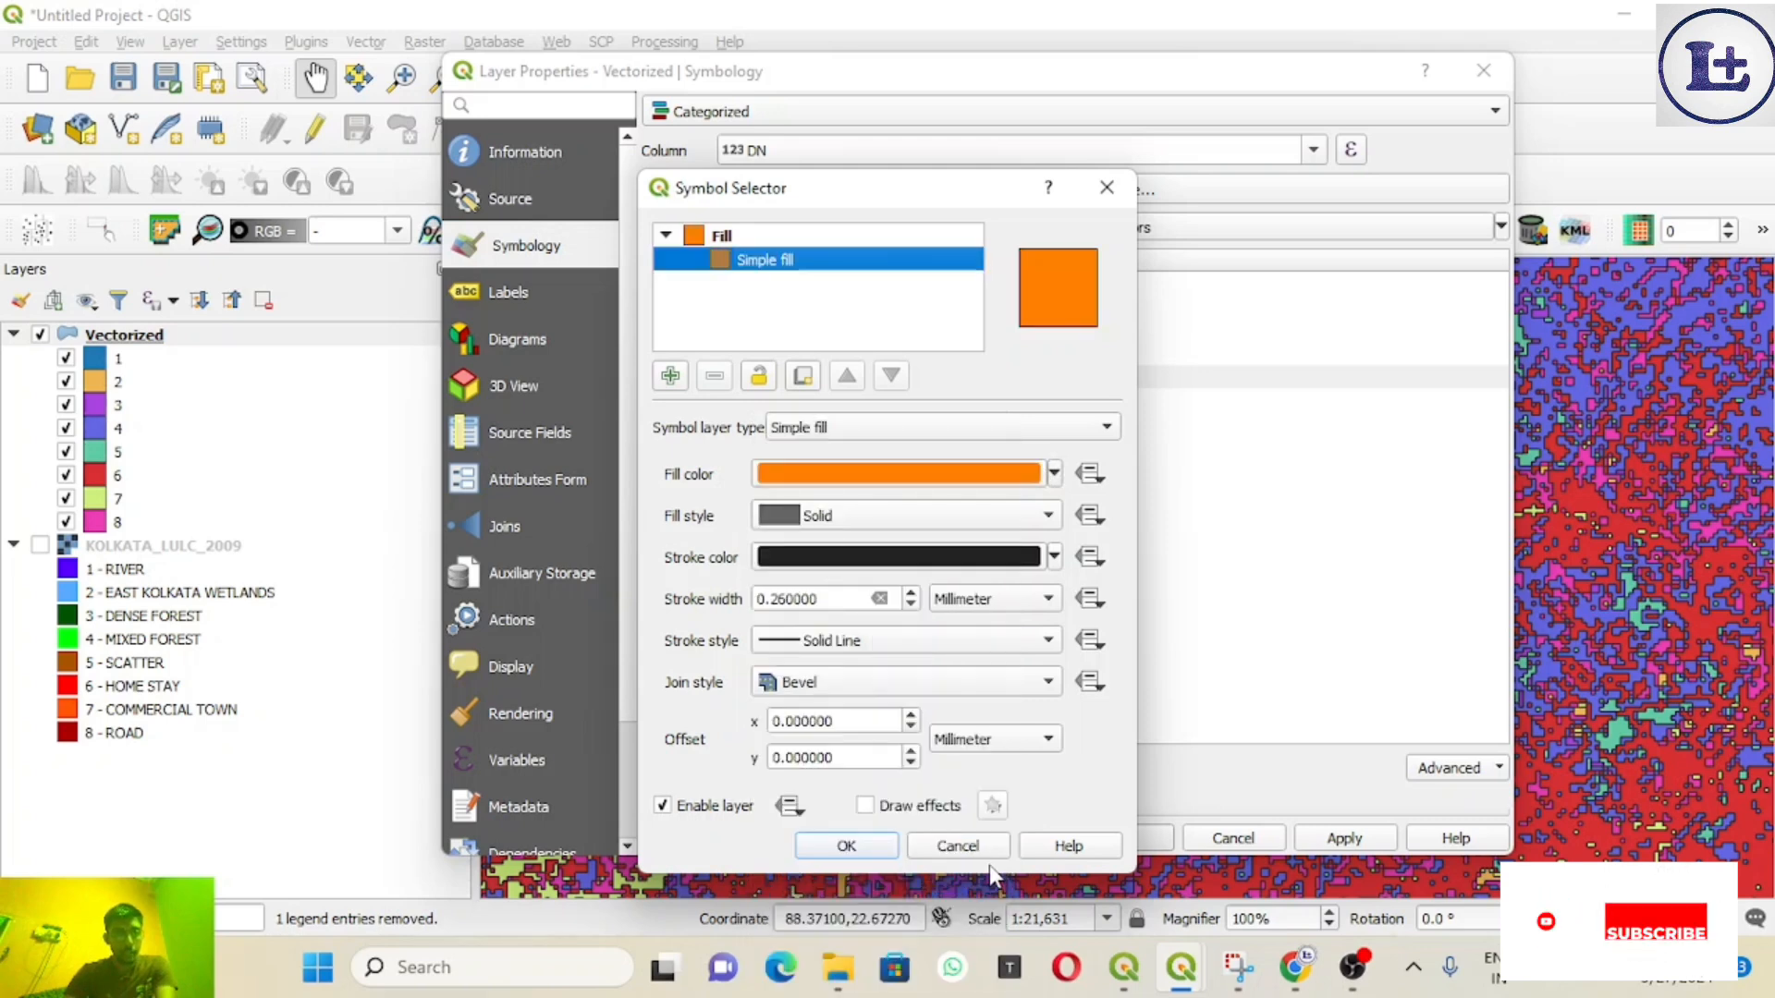
{"action": "left_click", "coordinate": [1054, 474]}
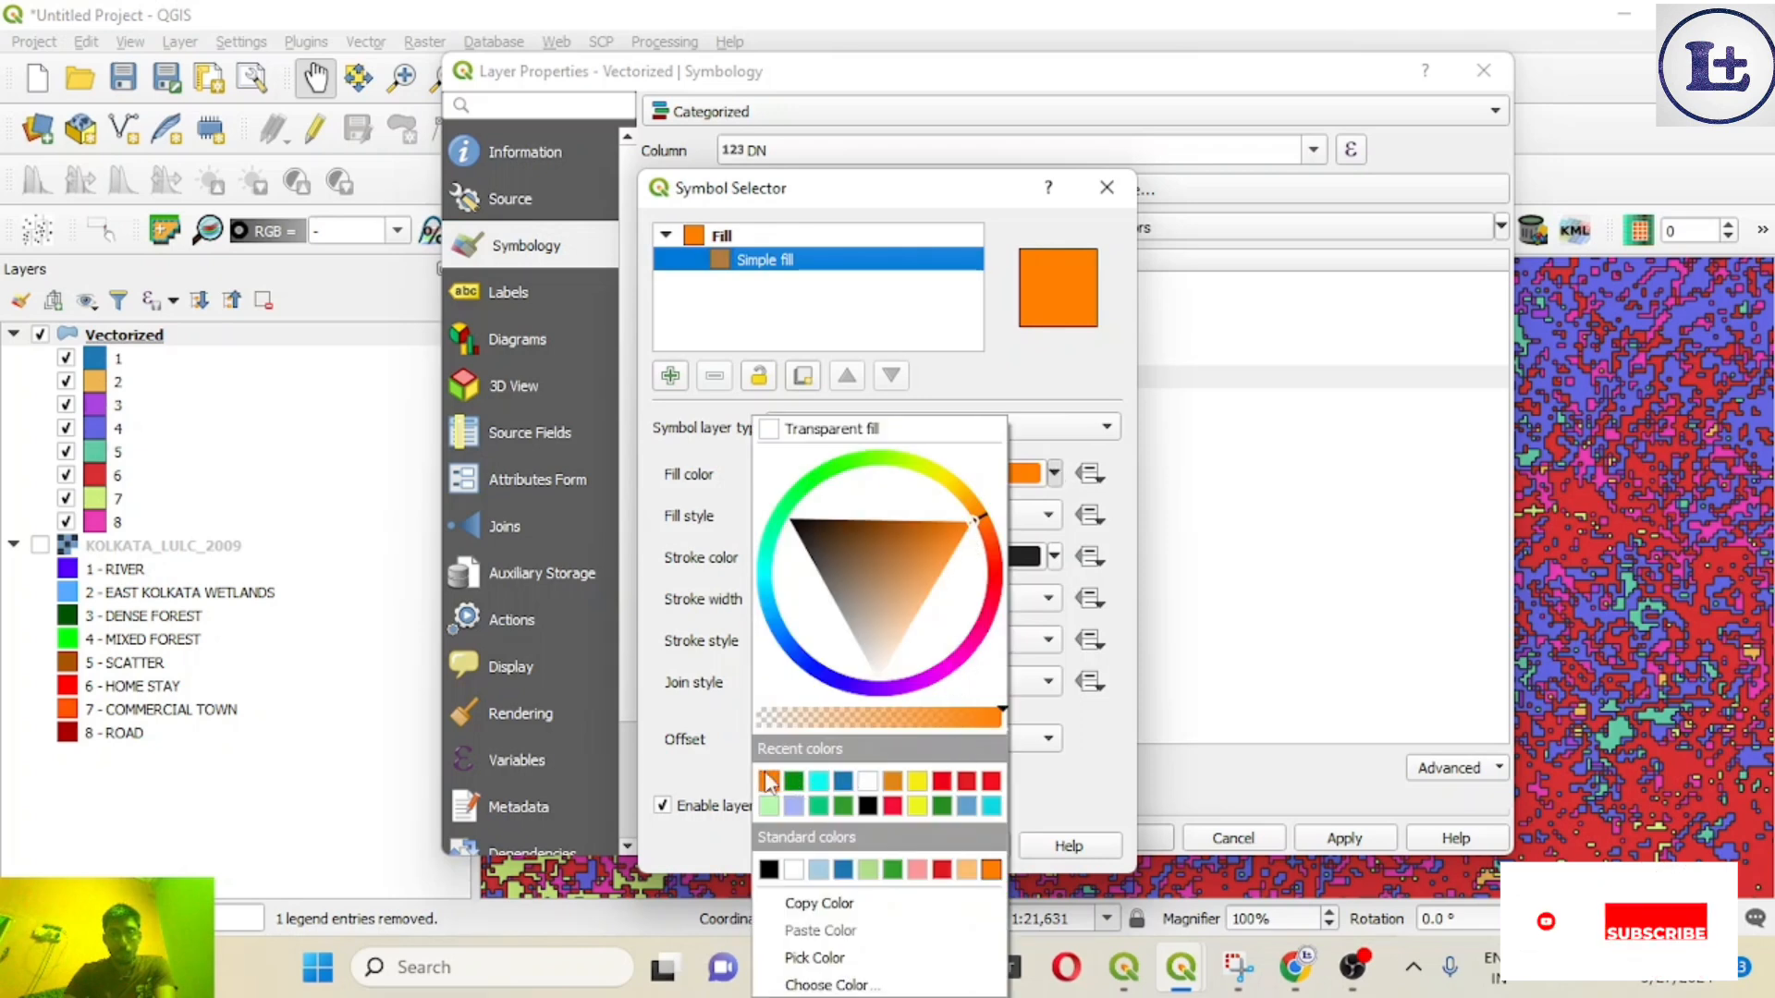
{"action": "left_click", "coordinate": [768, 781]}
{"action": "left_click", "coordinate": [1055, 474]}
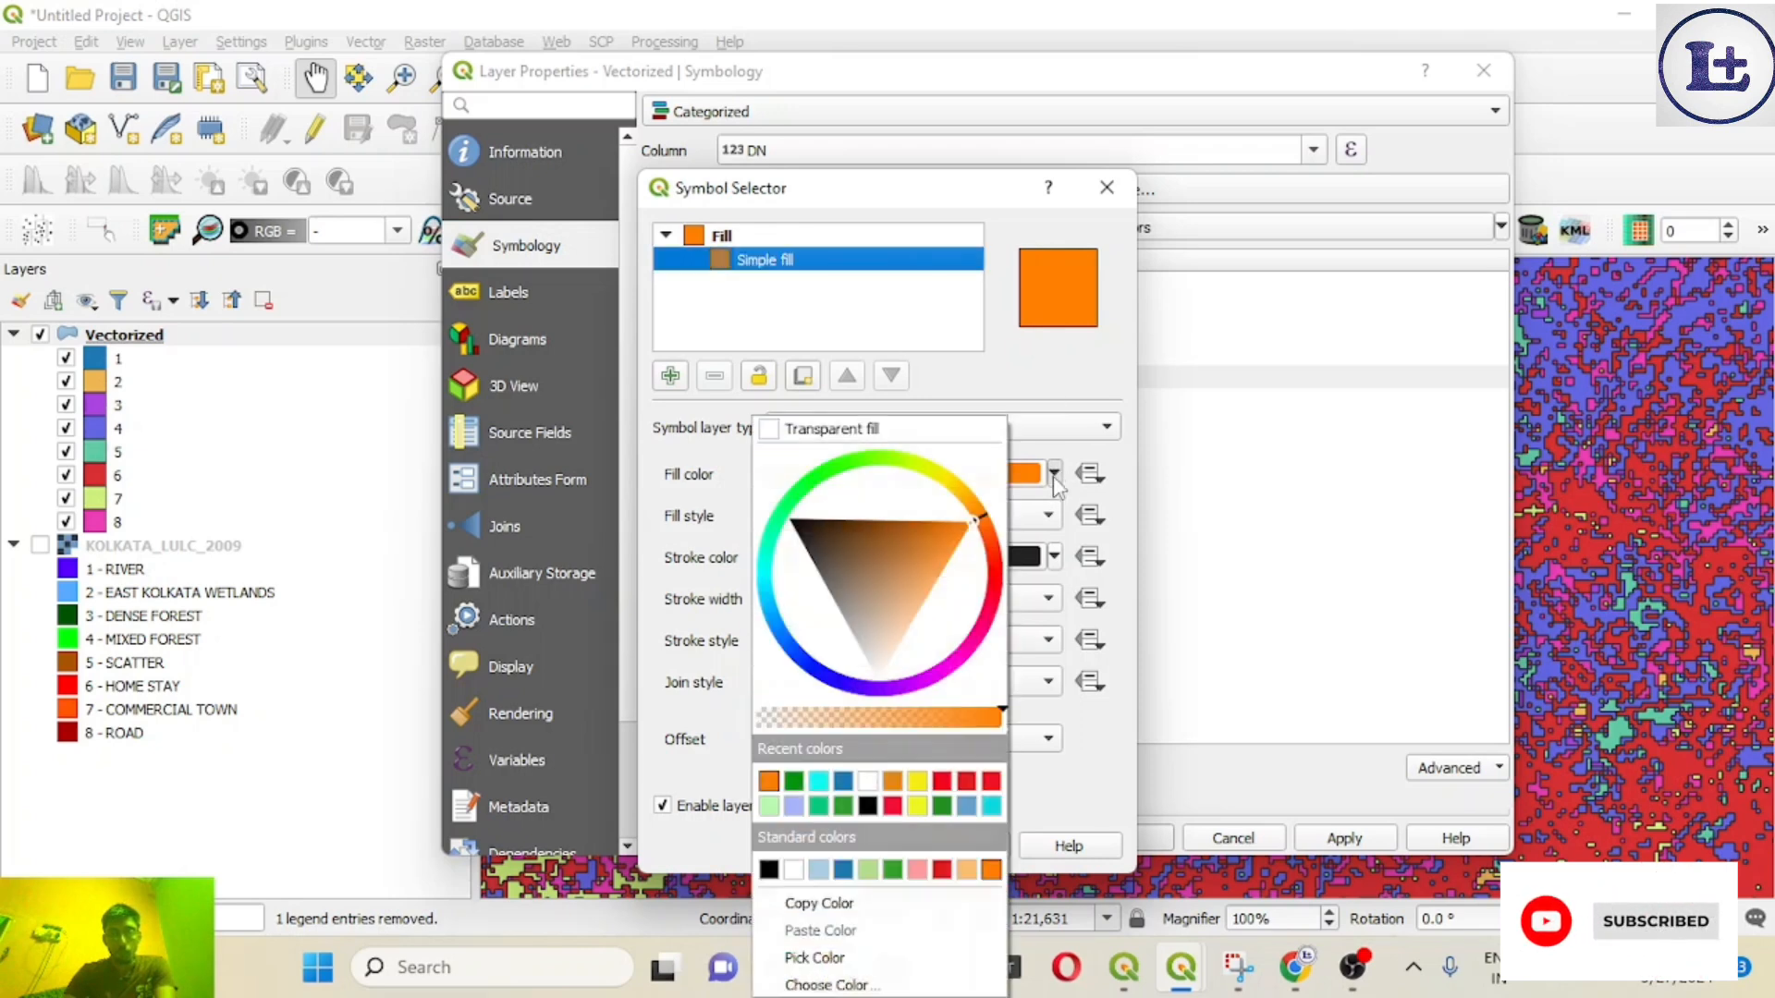
{"action": "left_click_drag", "start_coordinate": [952, 549], "coordinate": [900, 533]}
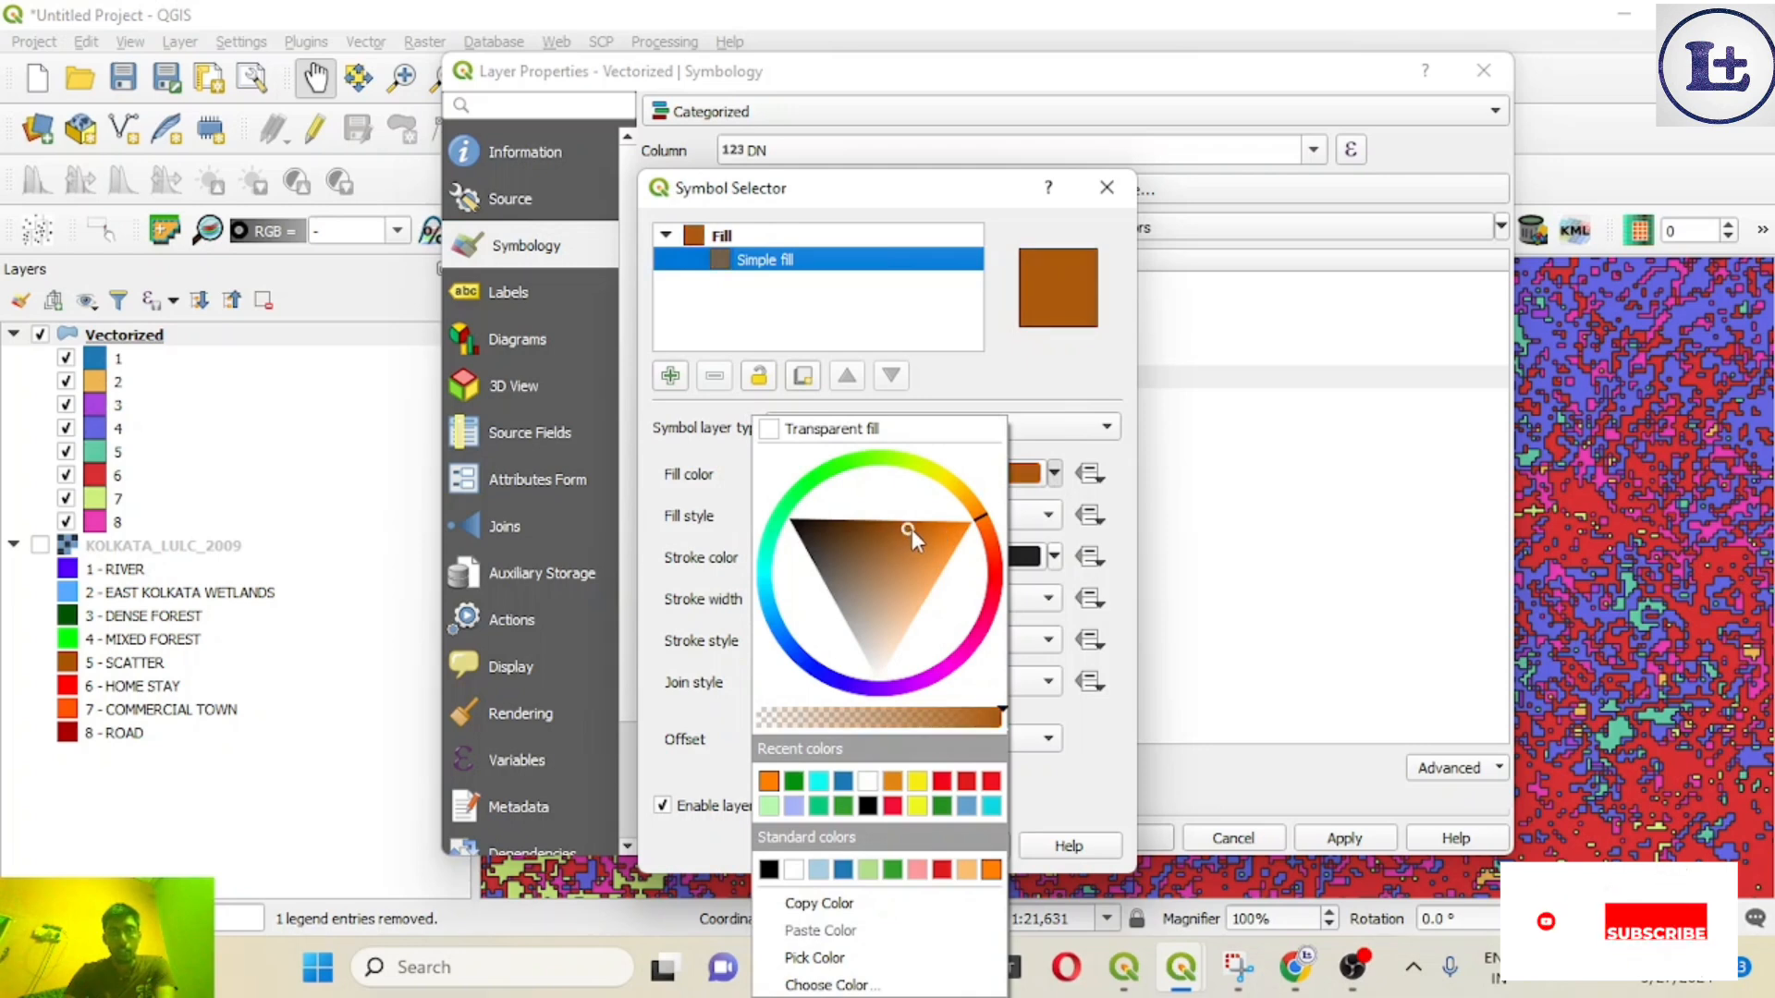
{"action": "left_click", "coordinate": [922, 526]}
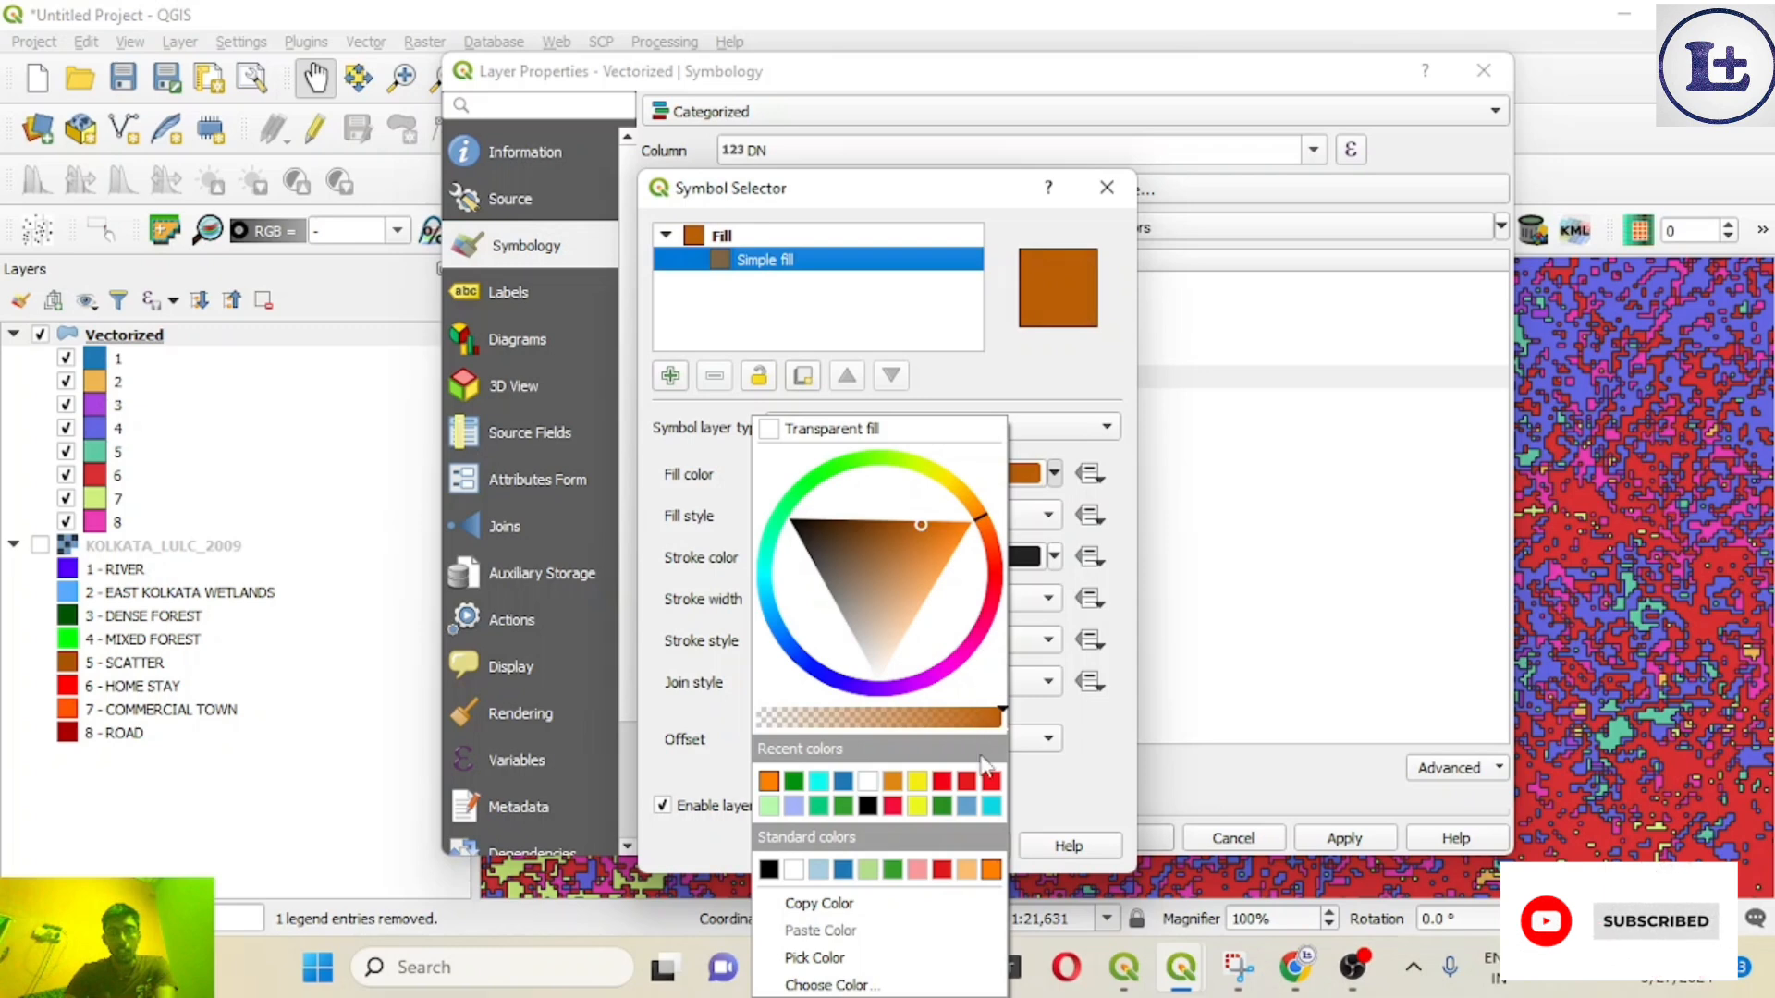
{"action": "left_click", "coordinate": [1098, 823]}
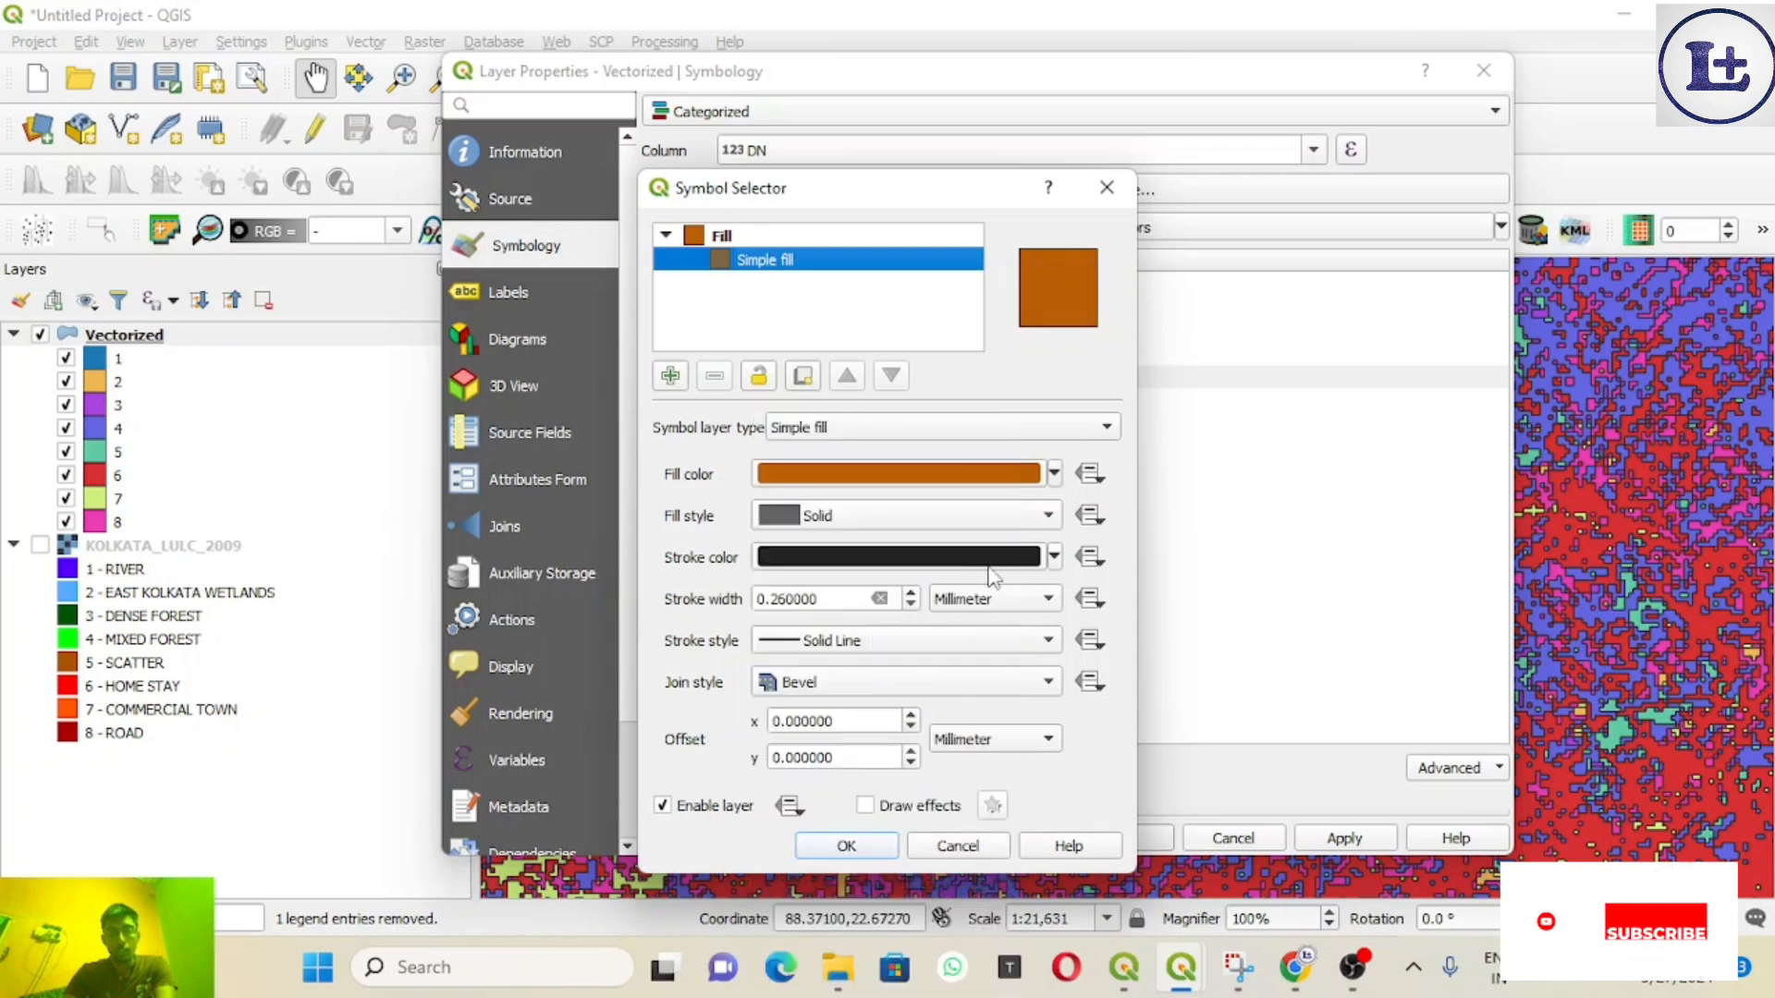
Step: Make category 5's stroke transparent and accept the symbol changes
{"action": "left_click", "coordinate": [1054, 556]}
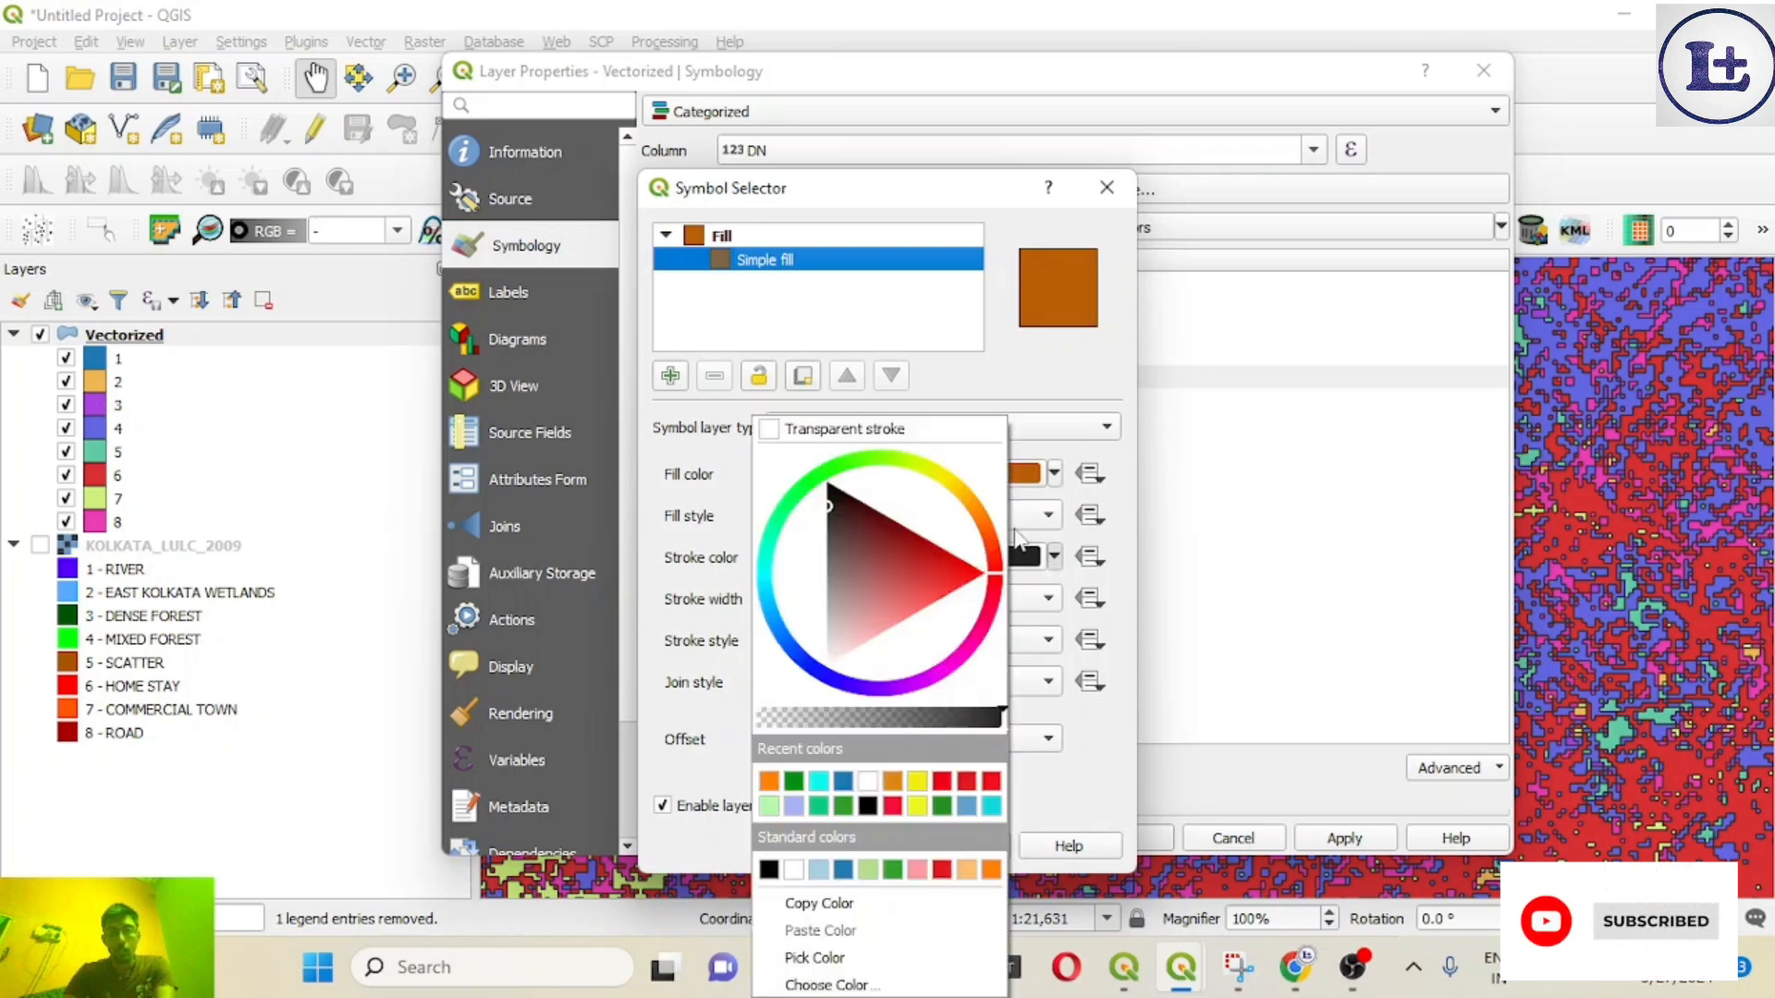
{"action": "left_click", "coordinate": [910, 427]}
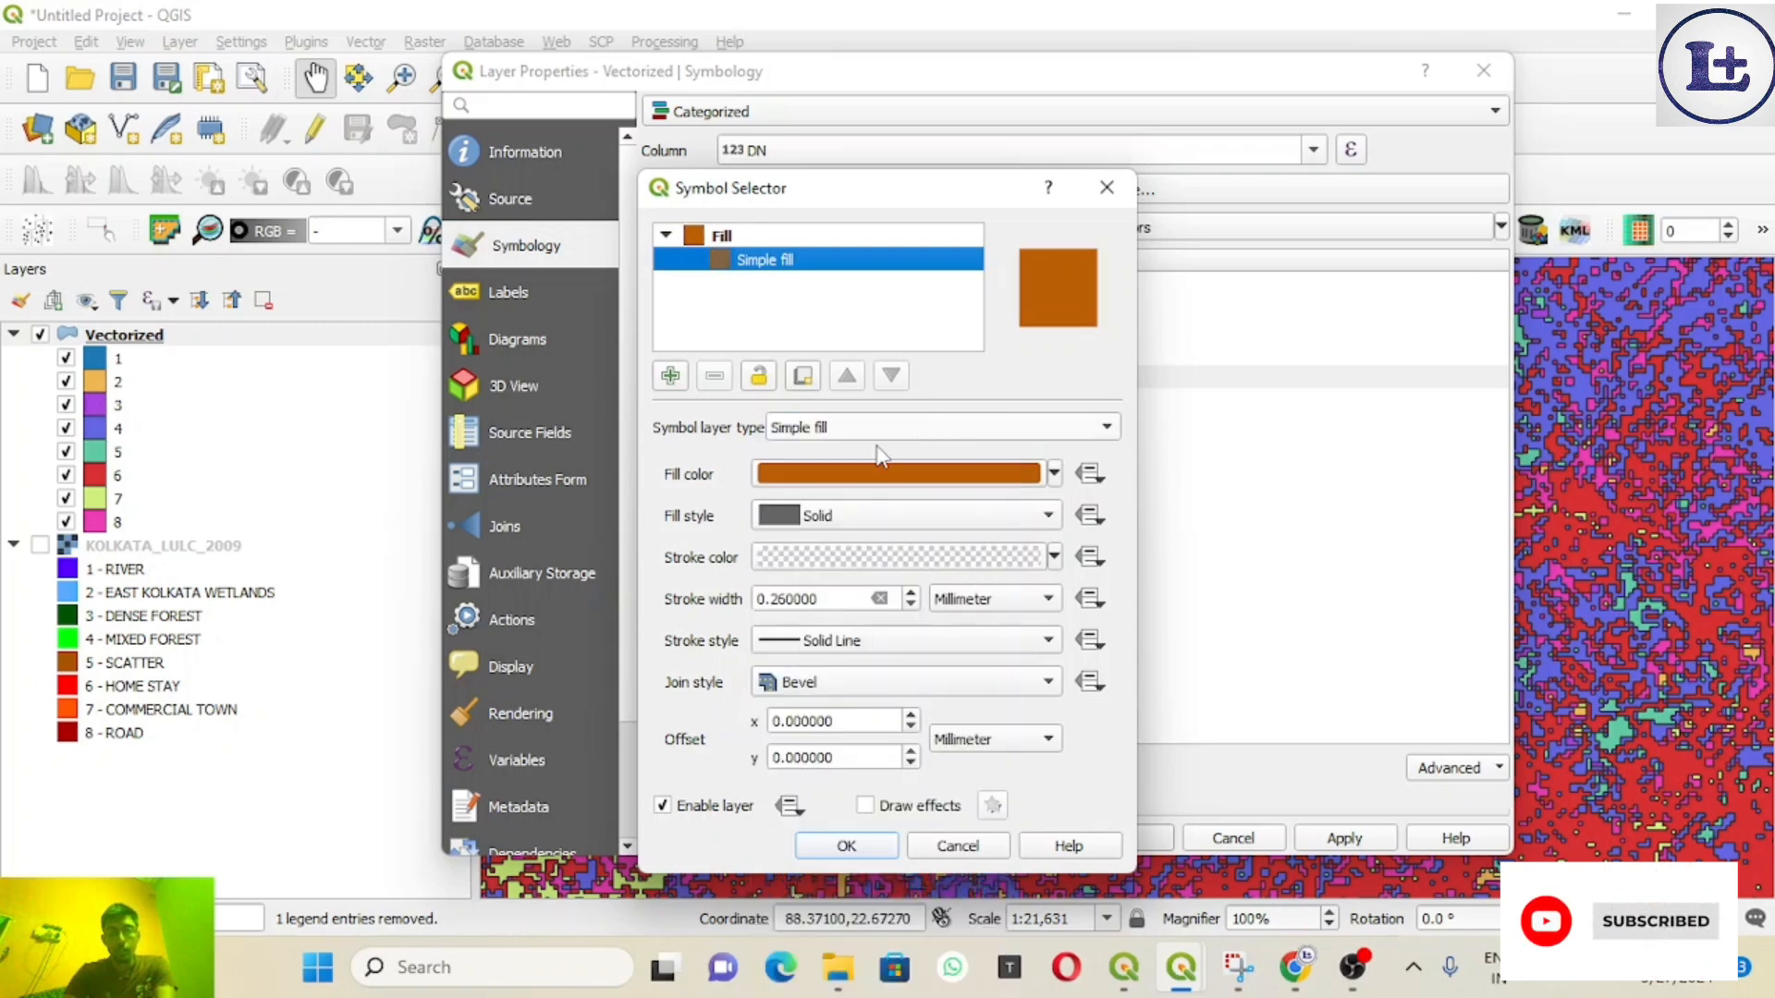
{"action": "left_click", "coordinate": [846, 846]}
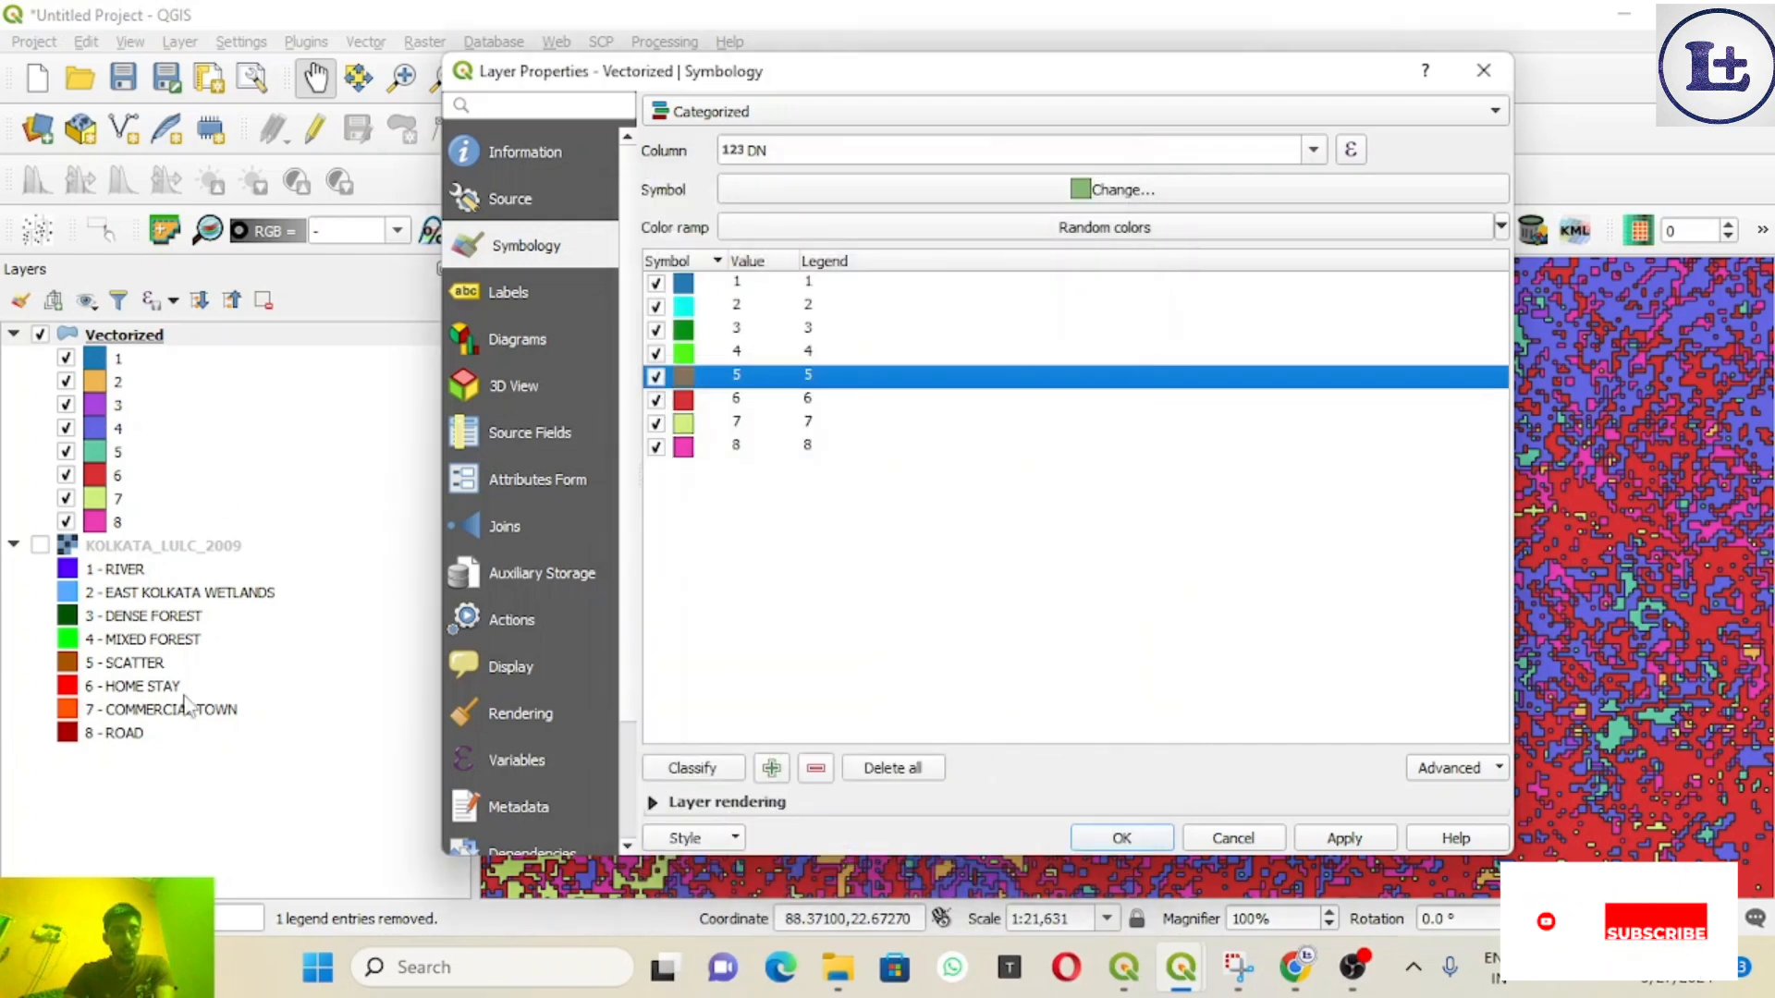
Step: Give category 6 a bright red fill from the recent colors and a transparent stroke
{"action": "left_click", "coordinate": [688, 405]}
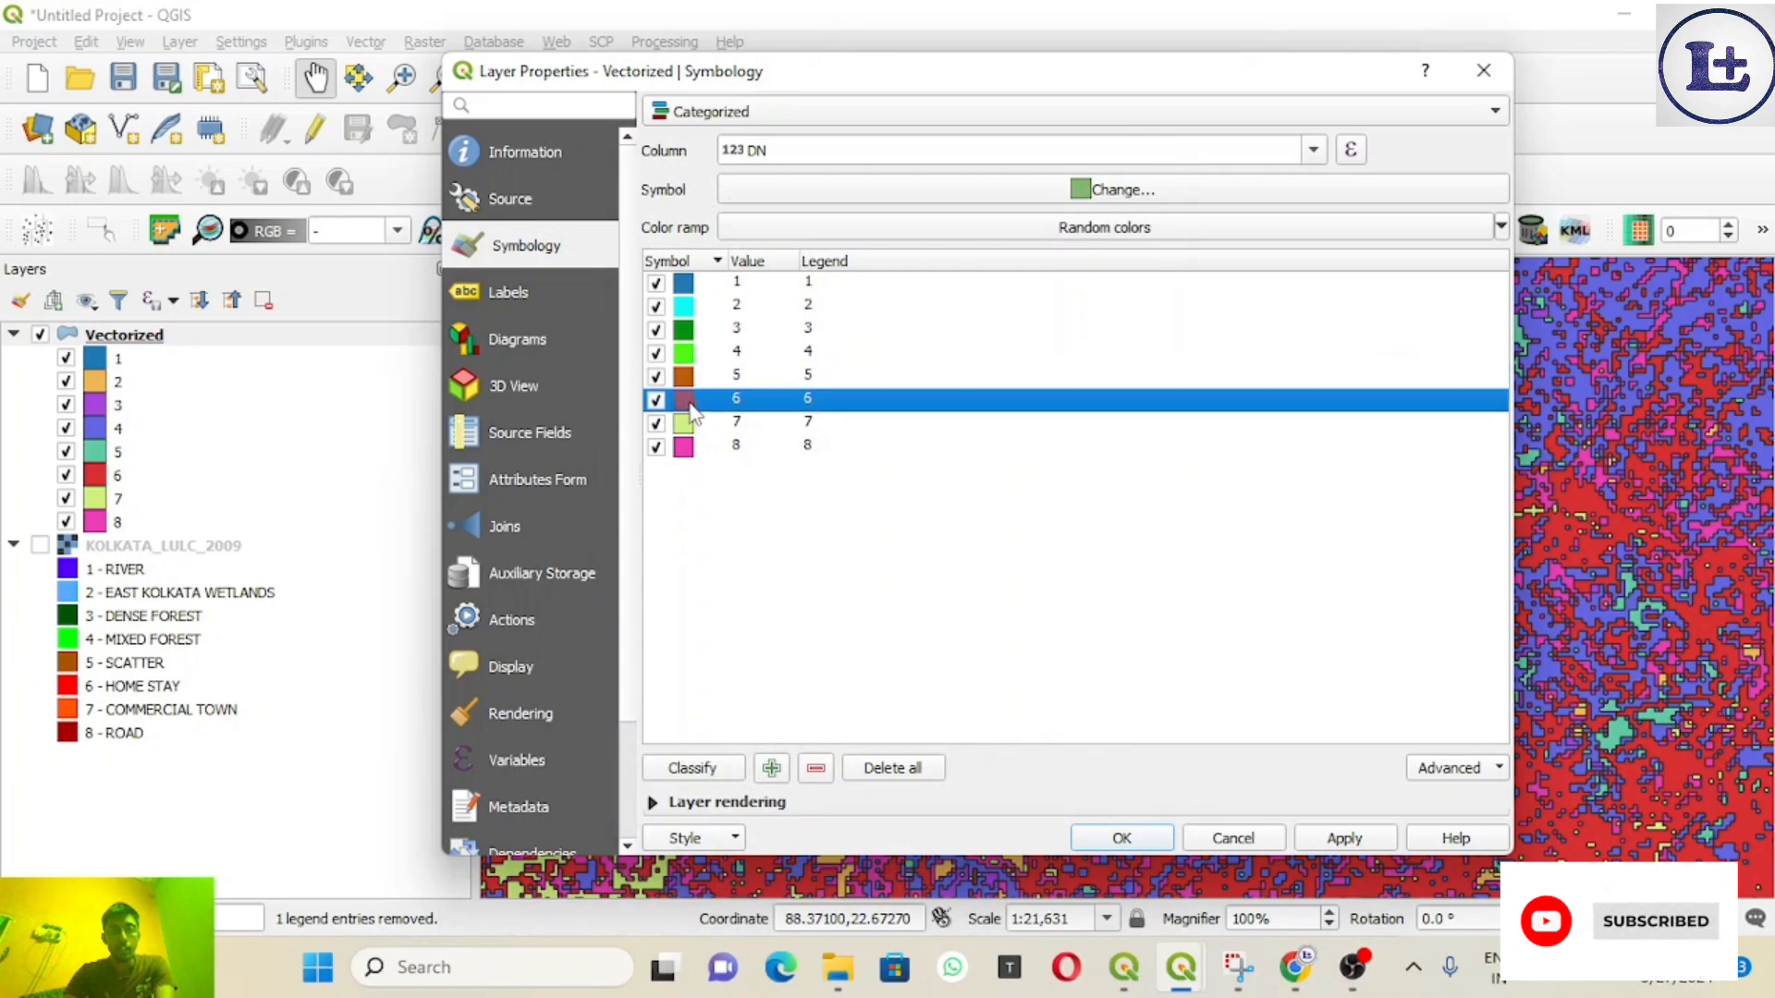
{"action": "double_click", "coordinate": [689, 405]}
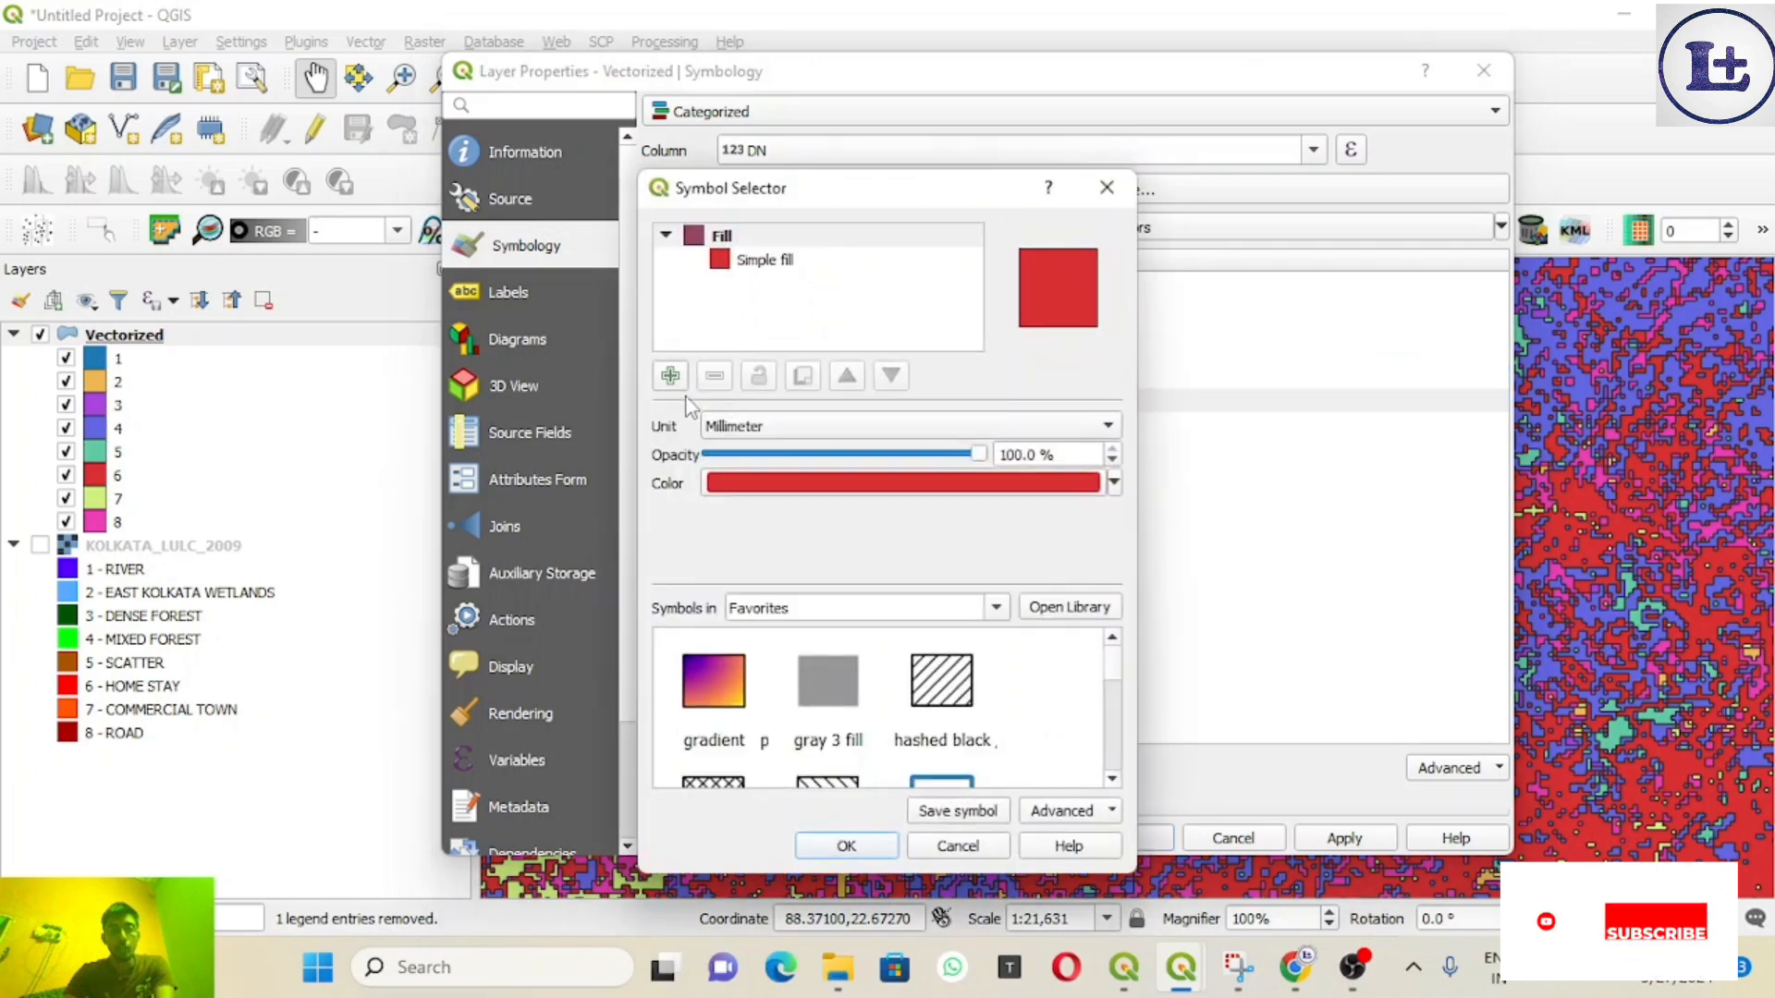
{"action": "left_click", "coordinate": [816, 262]}
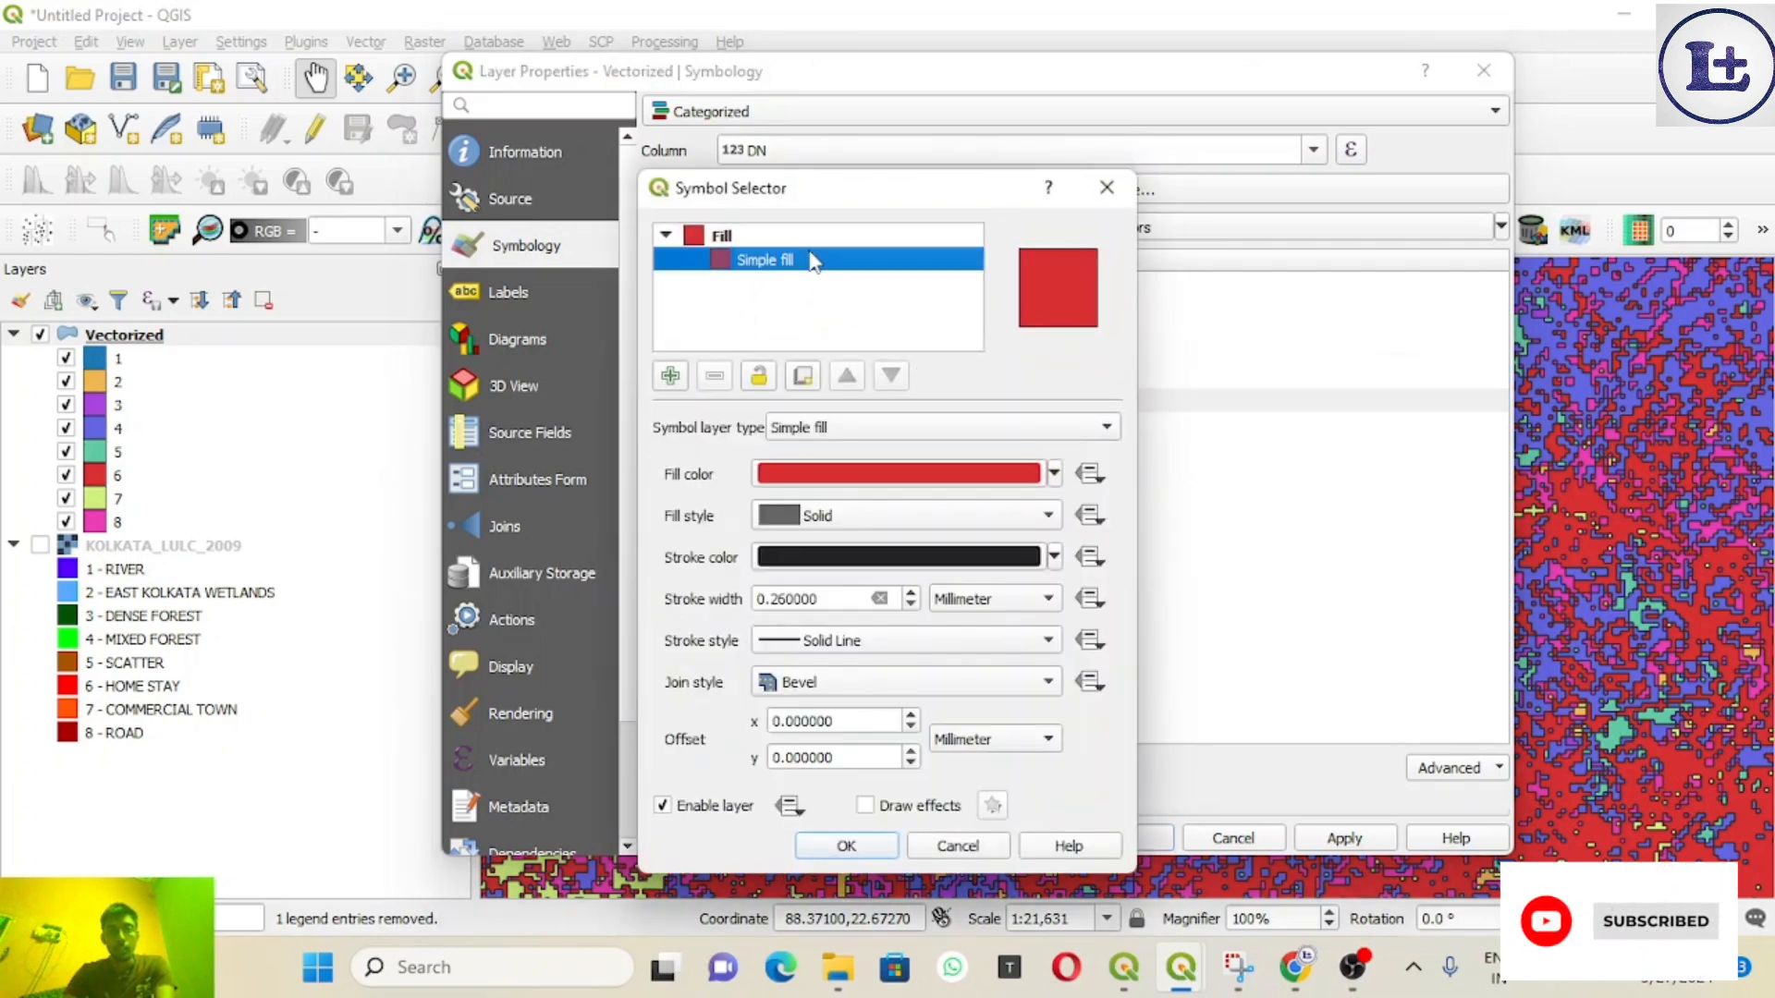
{"action": "left_click", "coordinate": [1055, 473]}
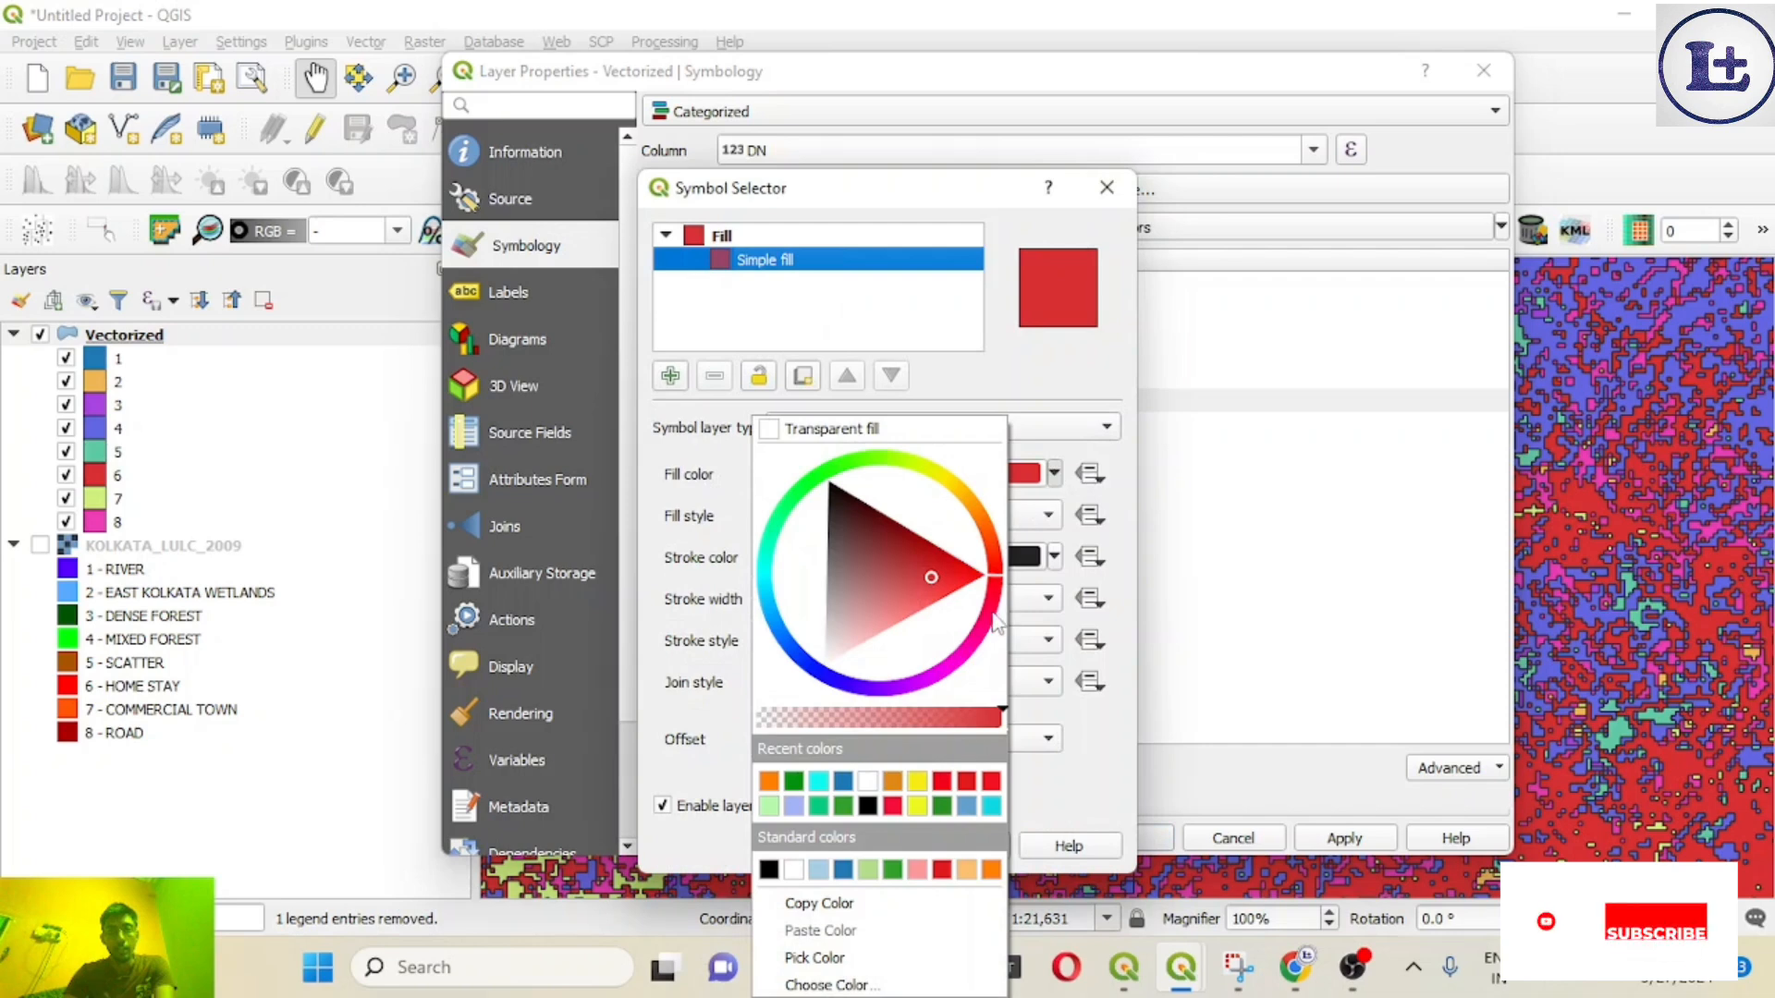
{"action": "left_click", "coordinate": [986, 784]}
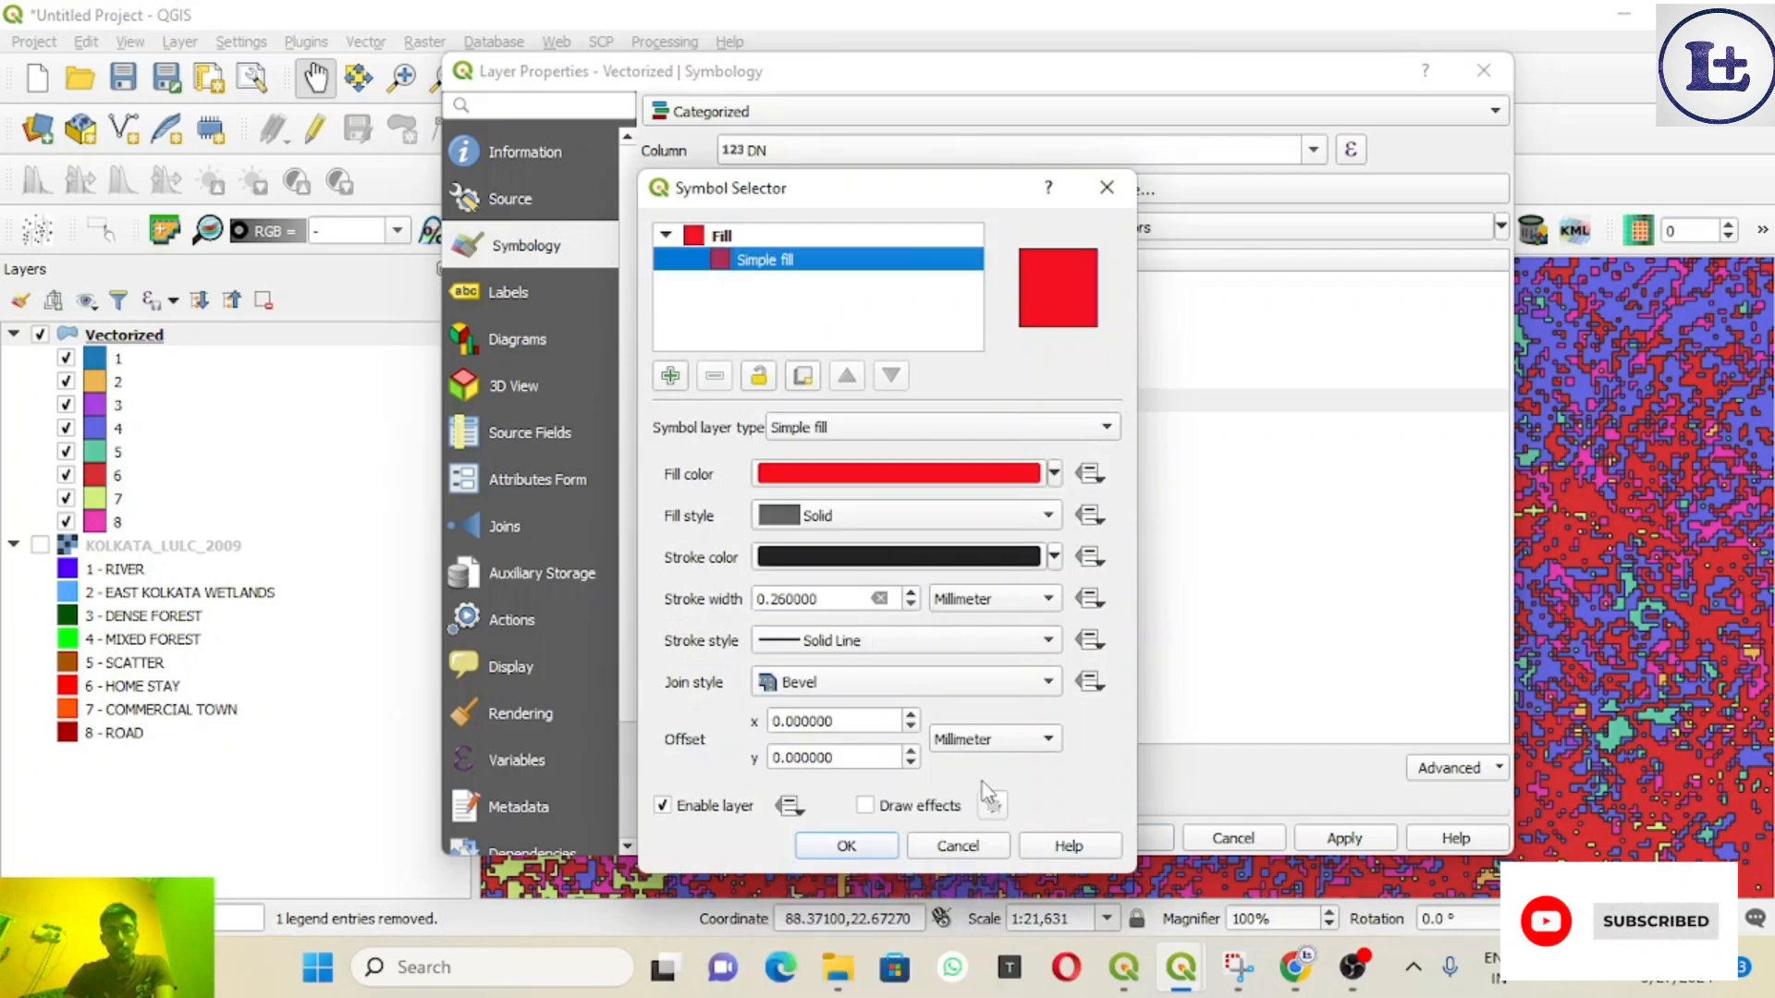
{"action": "left_click", "coordinate": [1054, 556]}
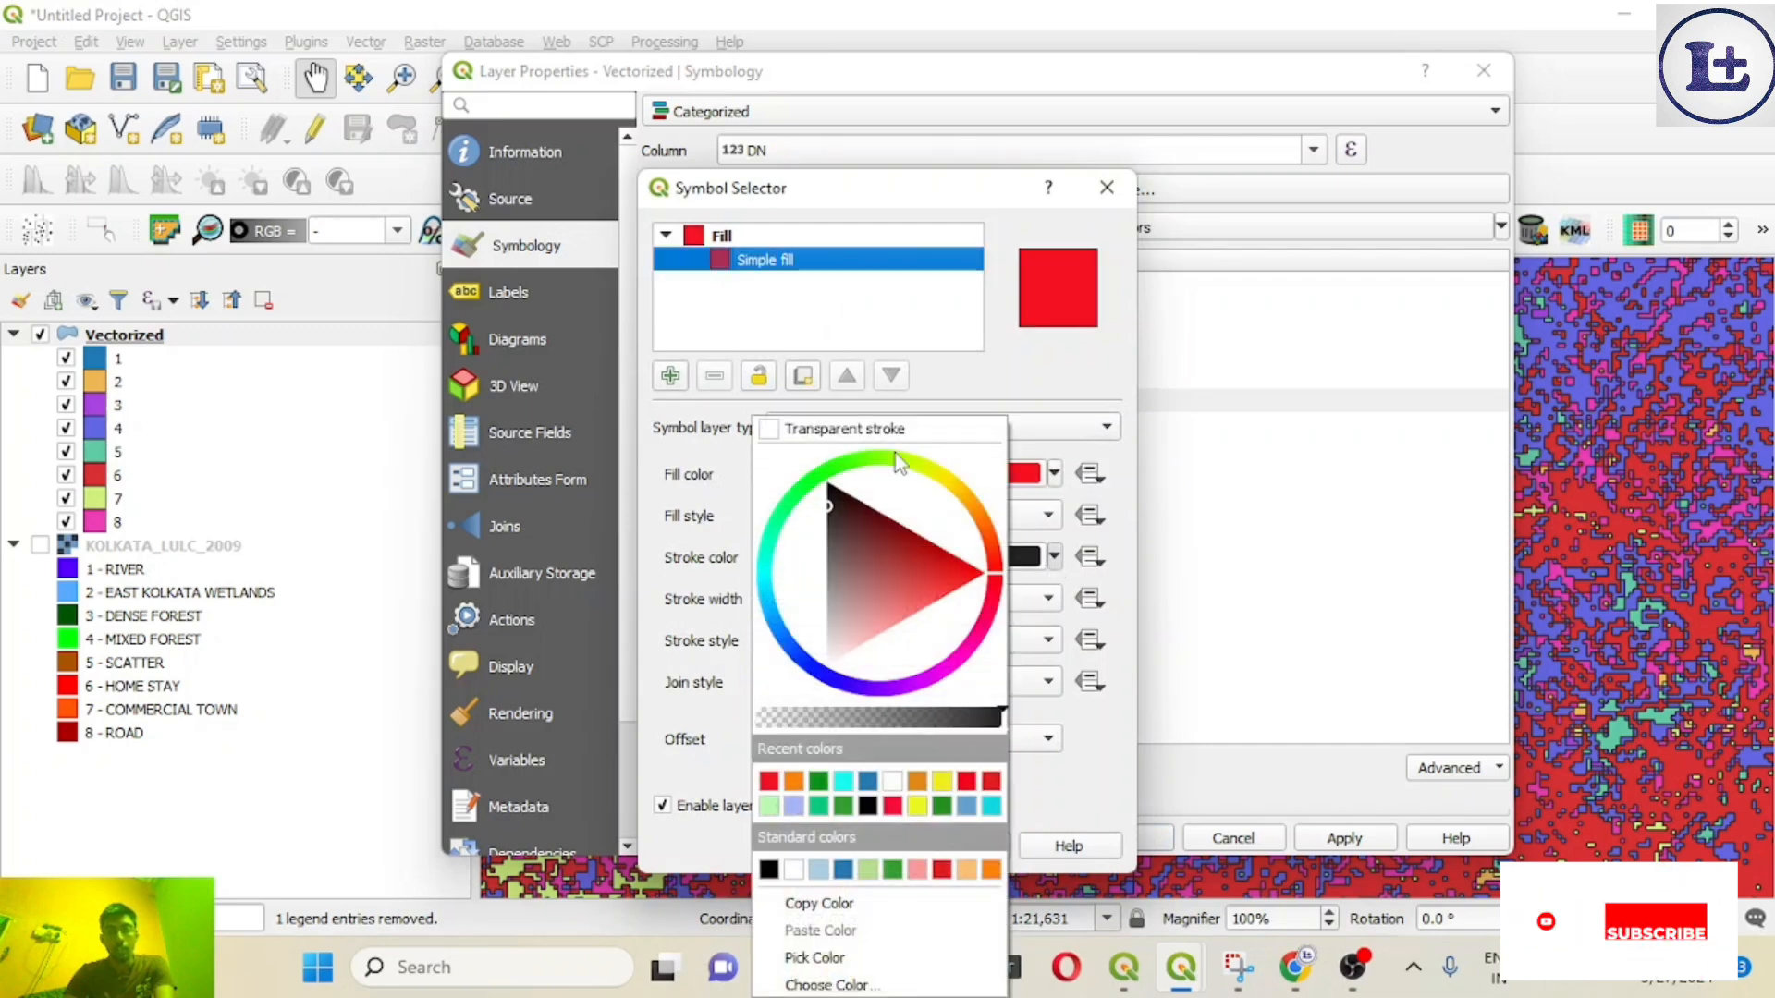
{"action": "left_click", "coordinate": [901, 427]}
{"action": "left_click", "coordinate": [848, 849]}
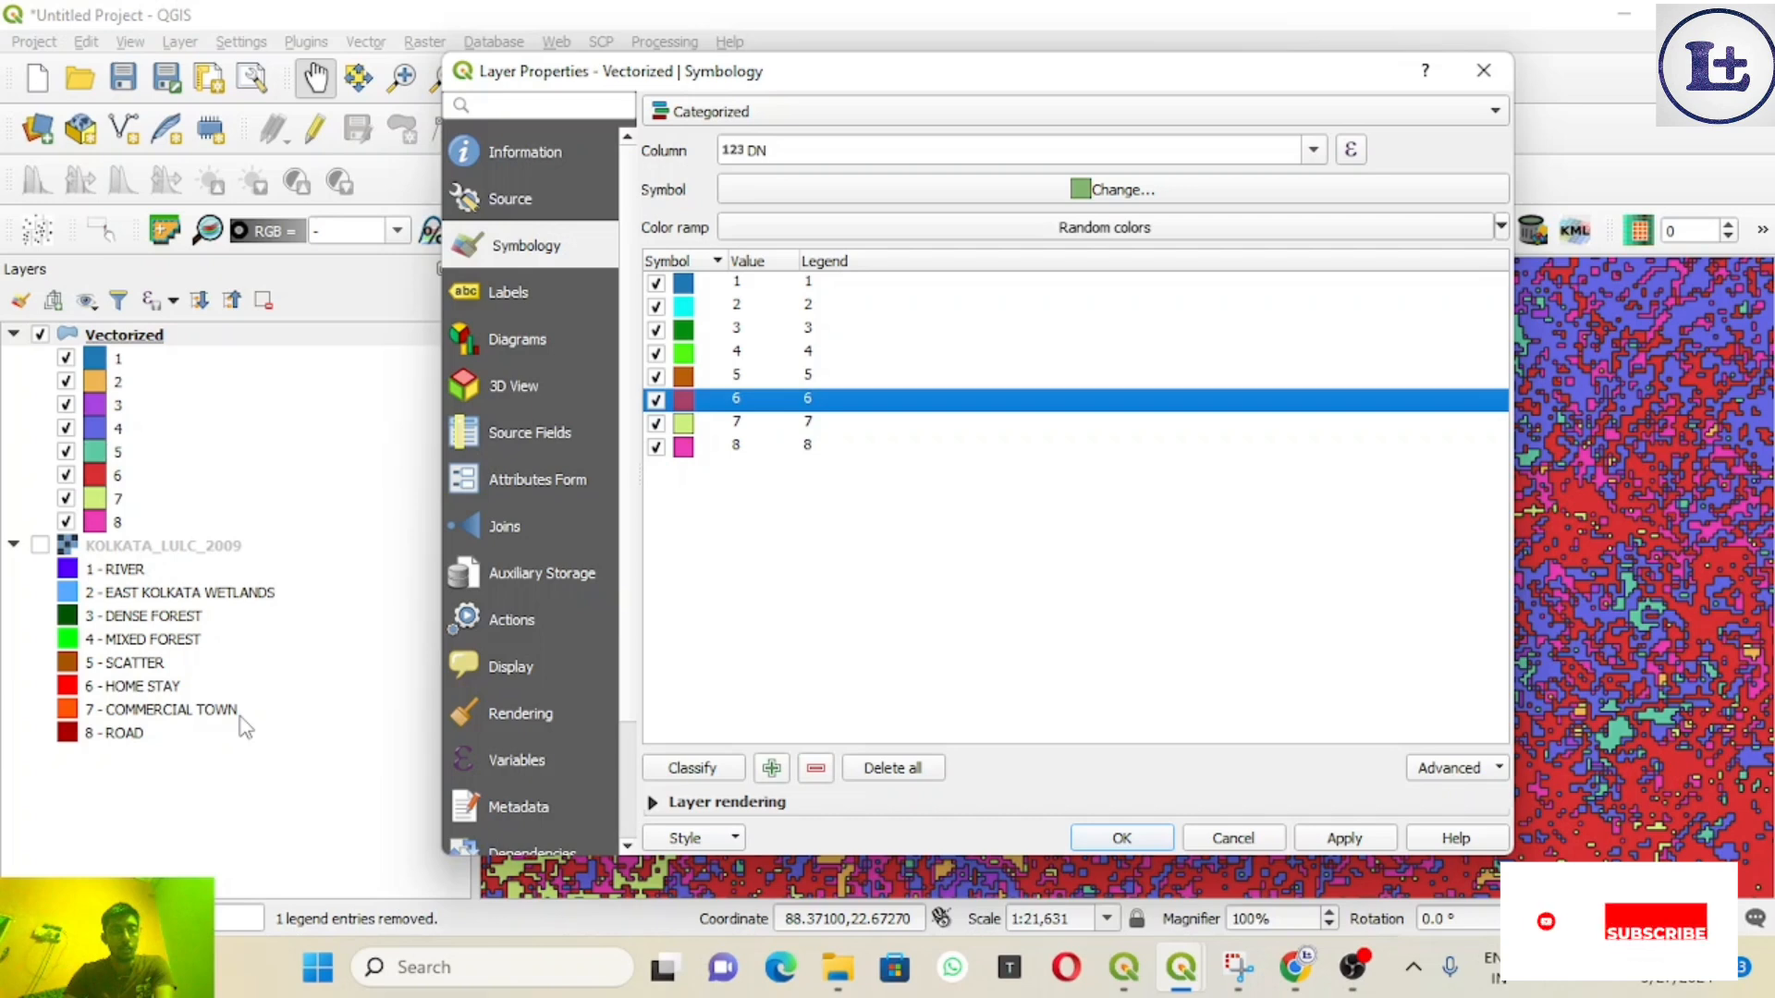
Step: Give category 7 the recently used orange as its fill and a transparent stroke
{"action": "left_click", "coordinate": [683, 425]}
{"action": "double_click", "coordinate": [683, 425]}
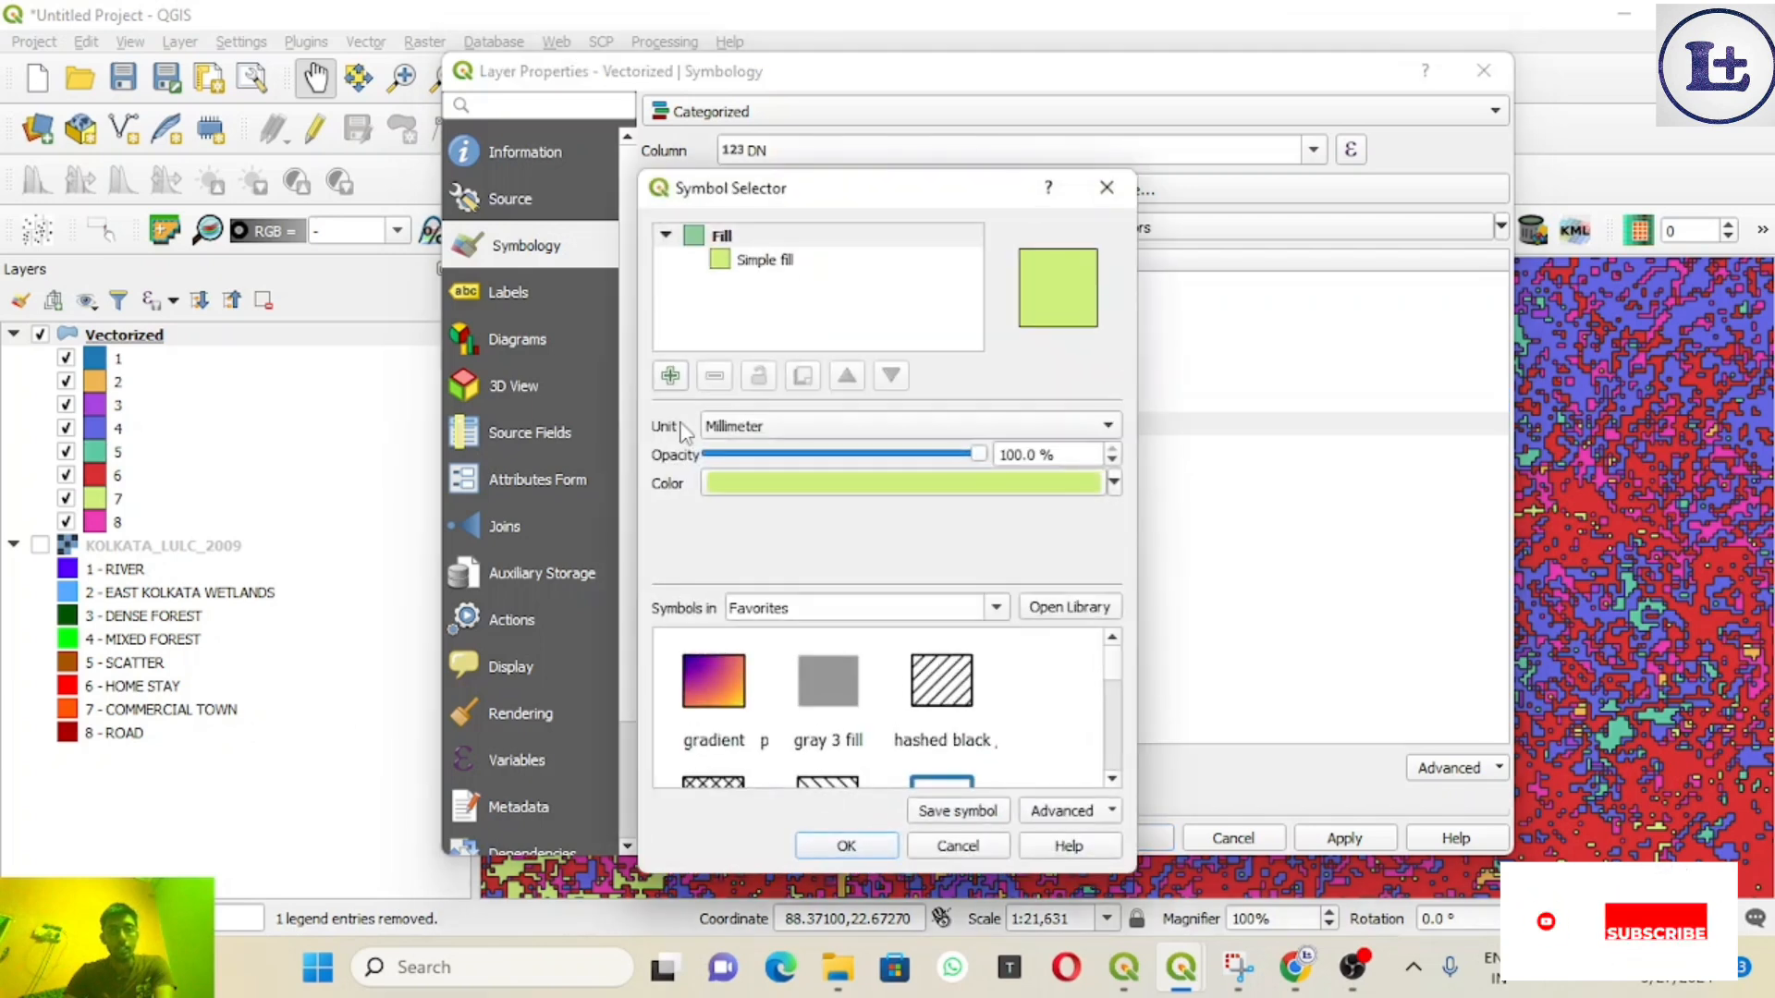
{"action": "left_click", "coordinate": [804, 262]}
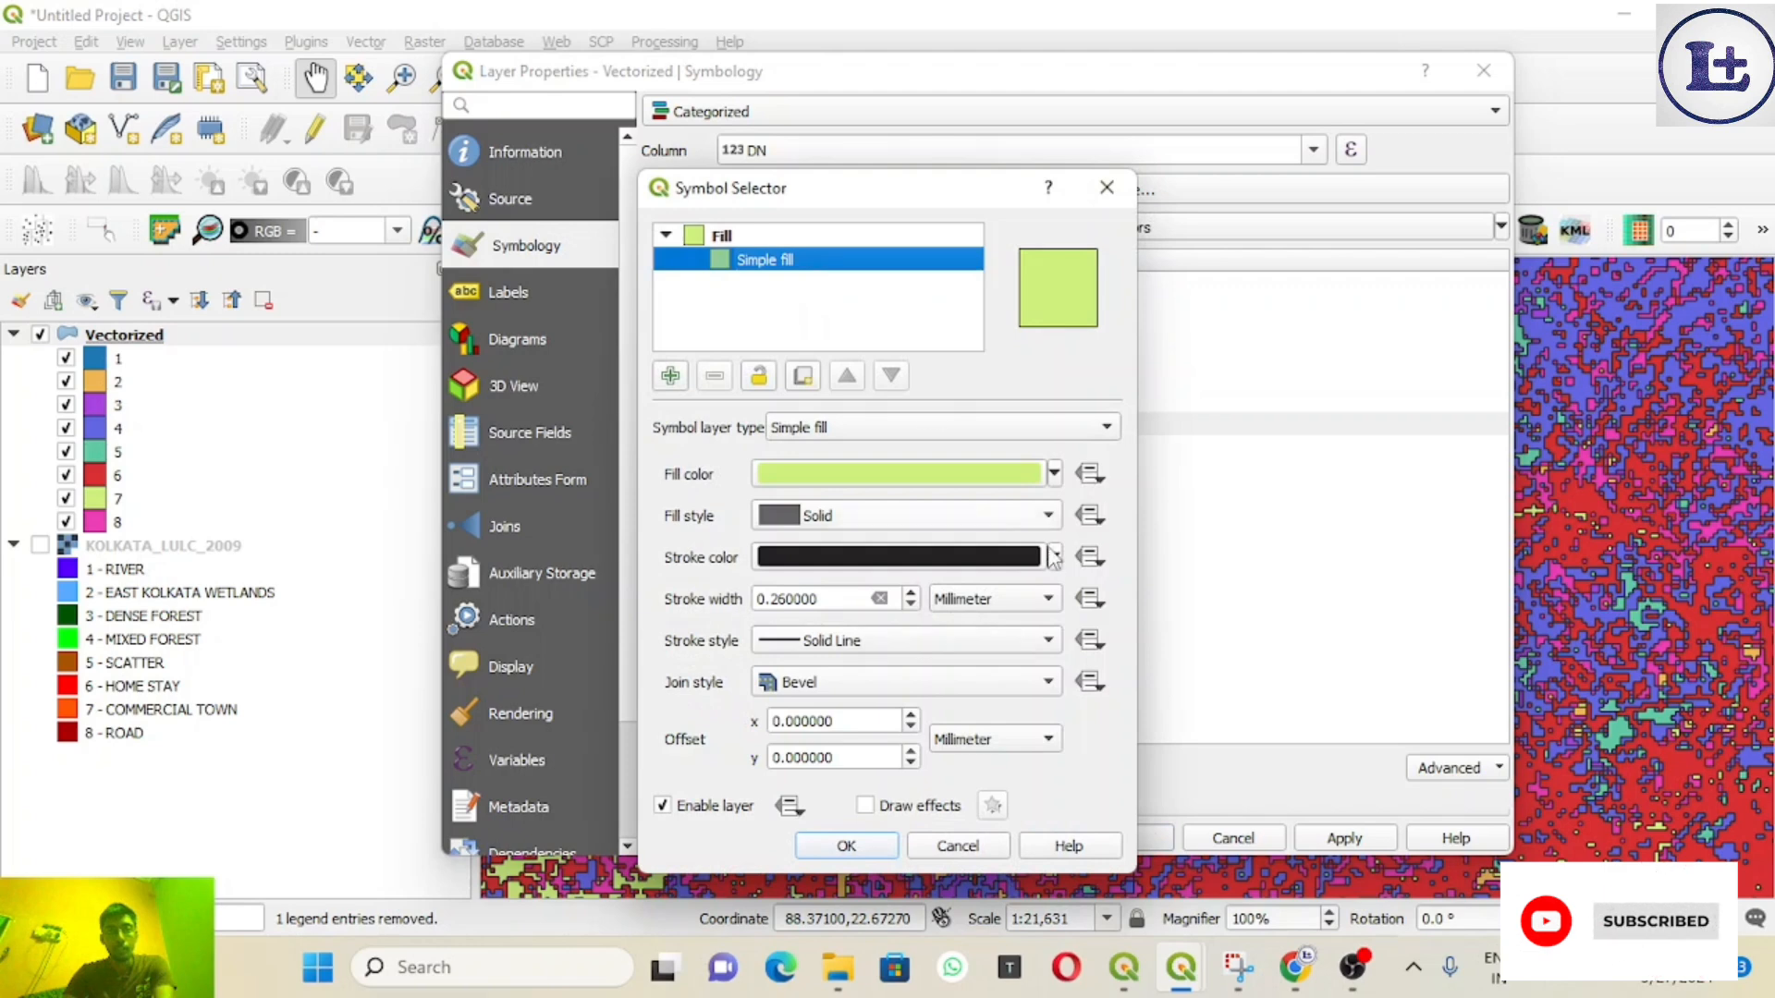
{"action": "left_click", "coordinate": [1053, 476]}
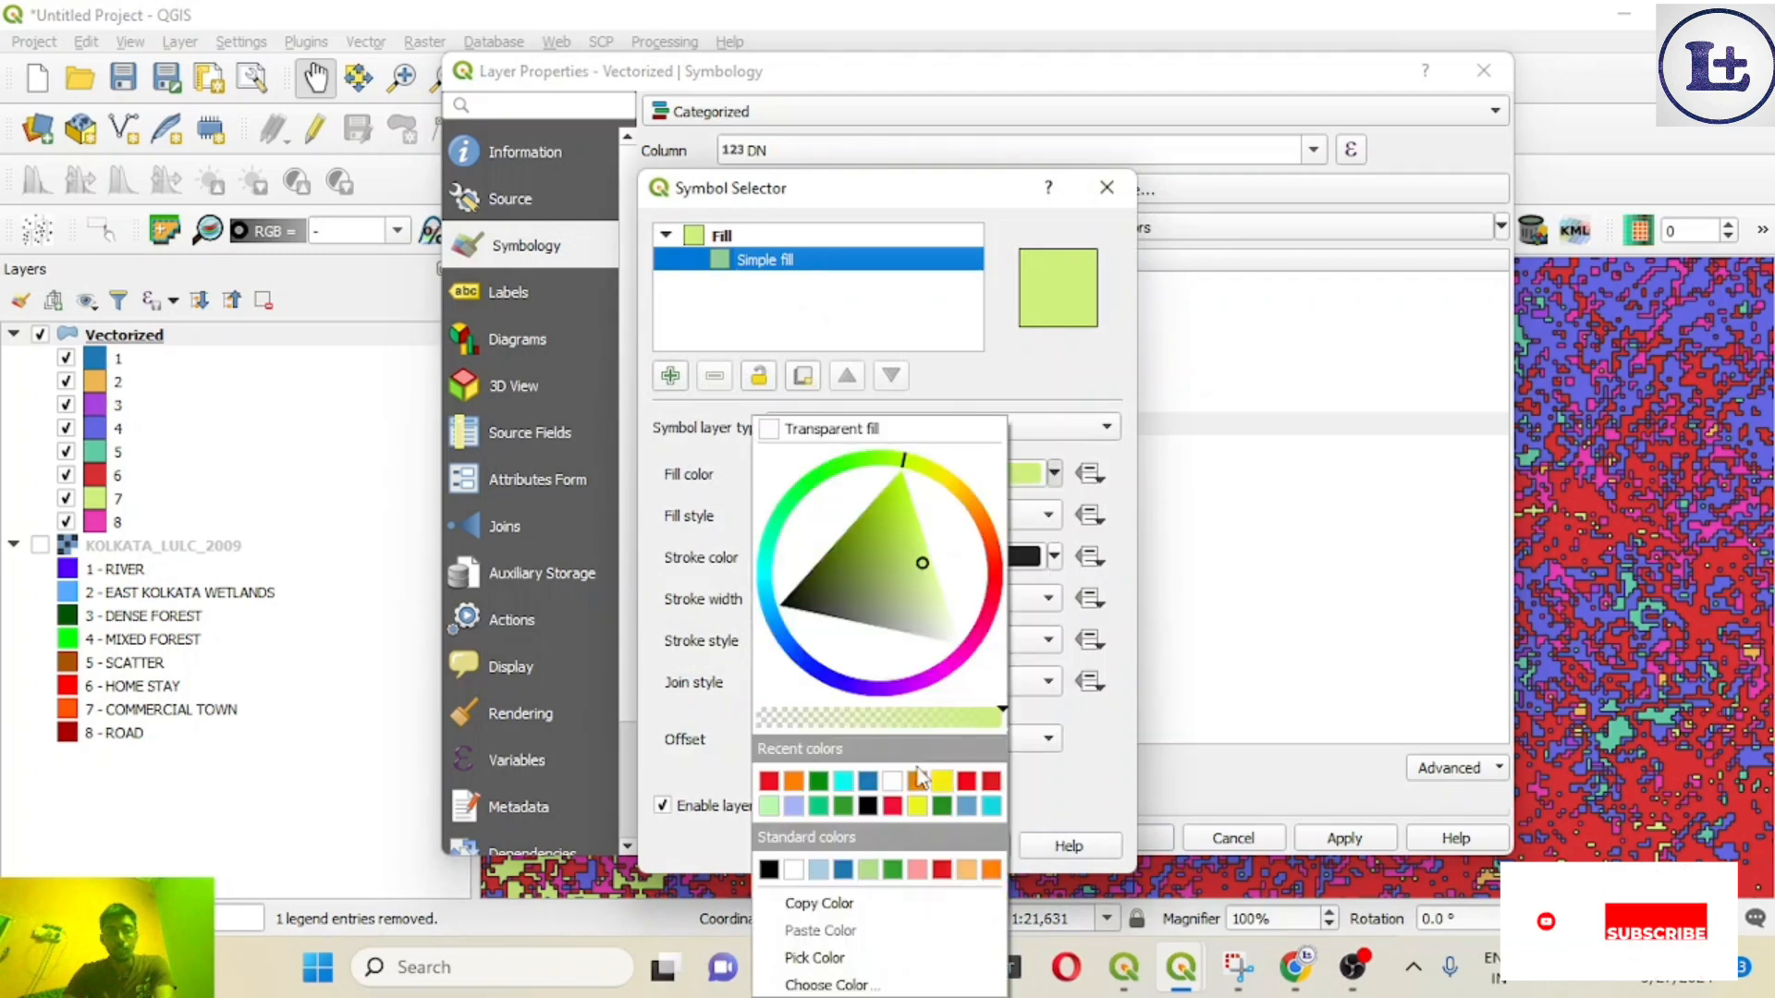
{"action": "left_click", "coordinate": [792, 783]}
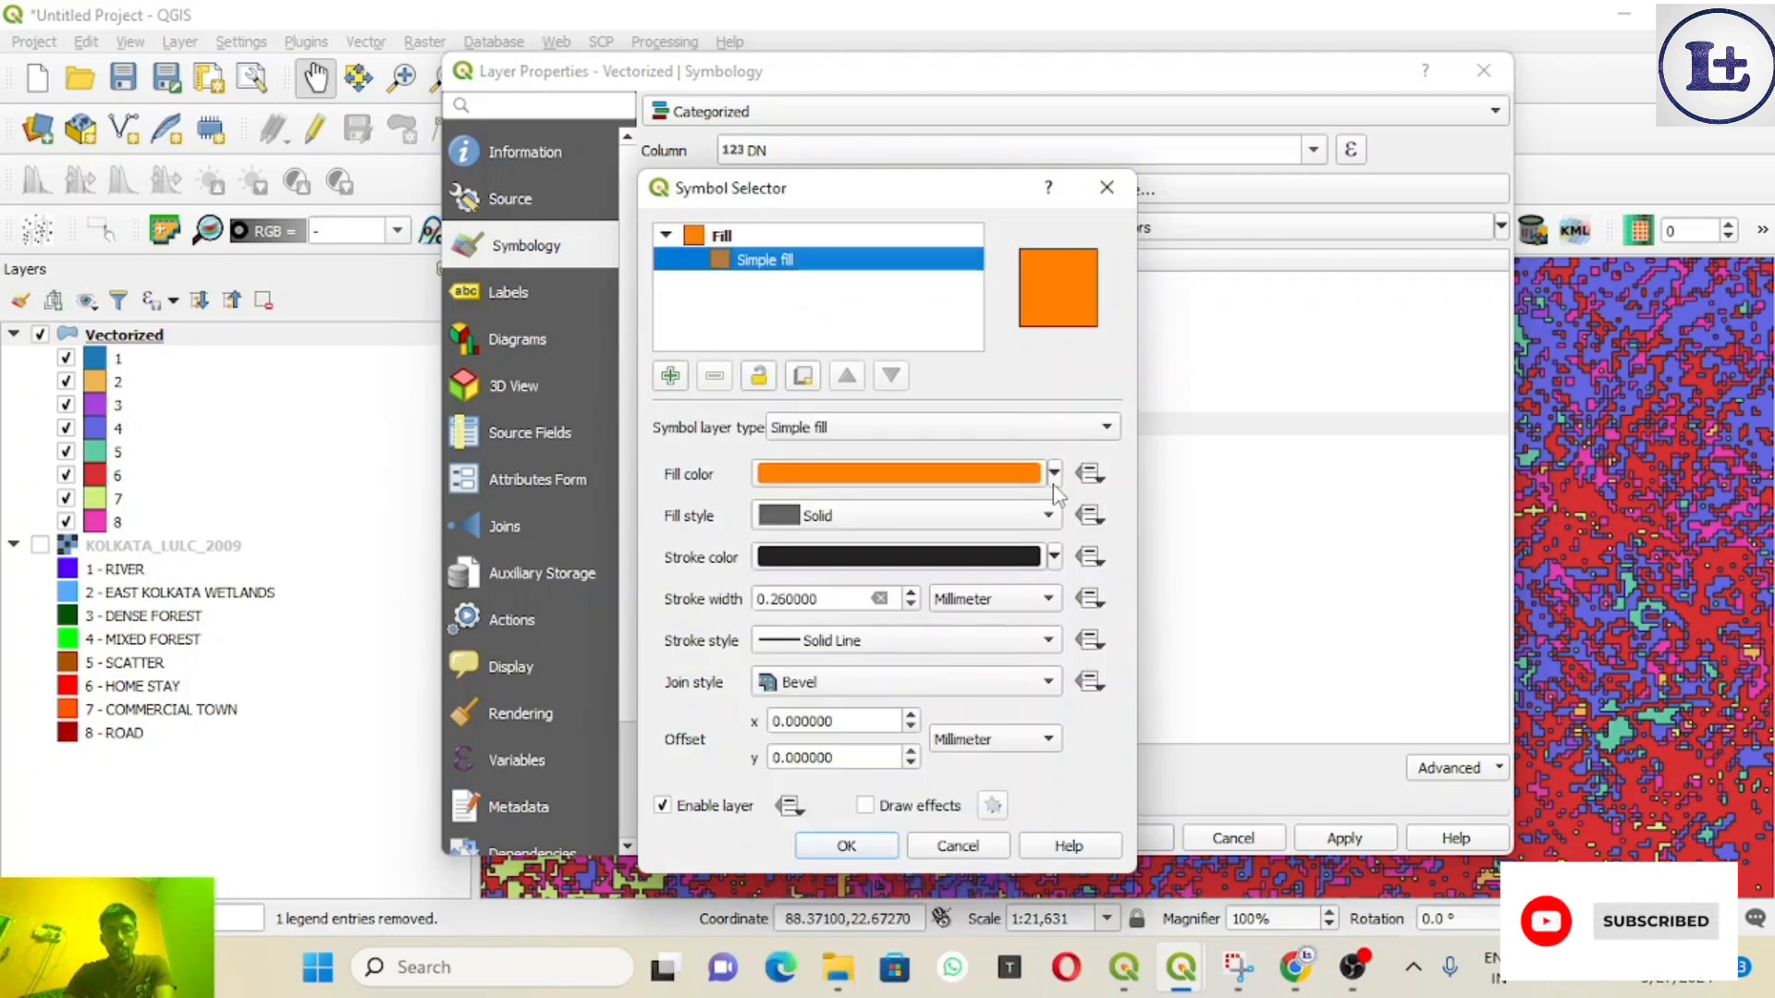
{"action": "left_click", "coordinate": [1054, 557]}
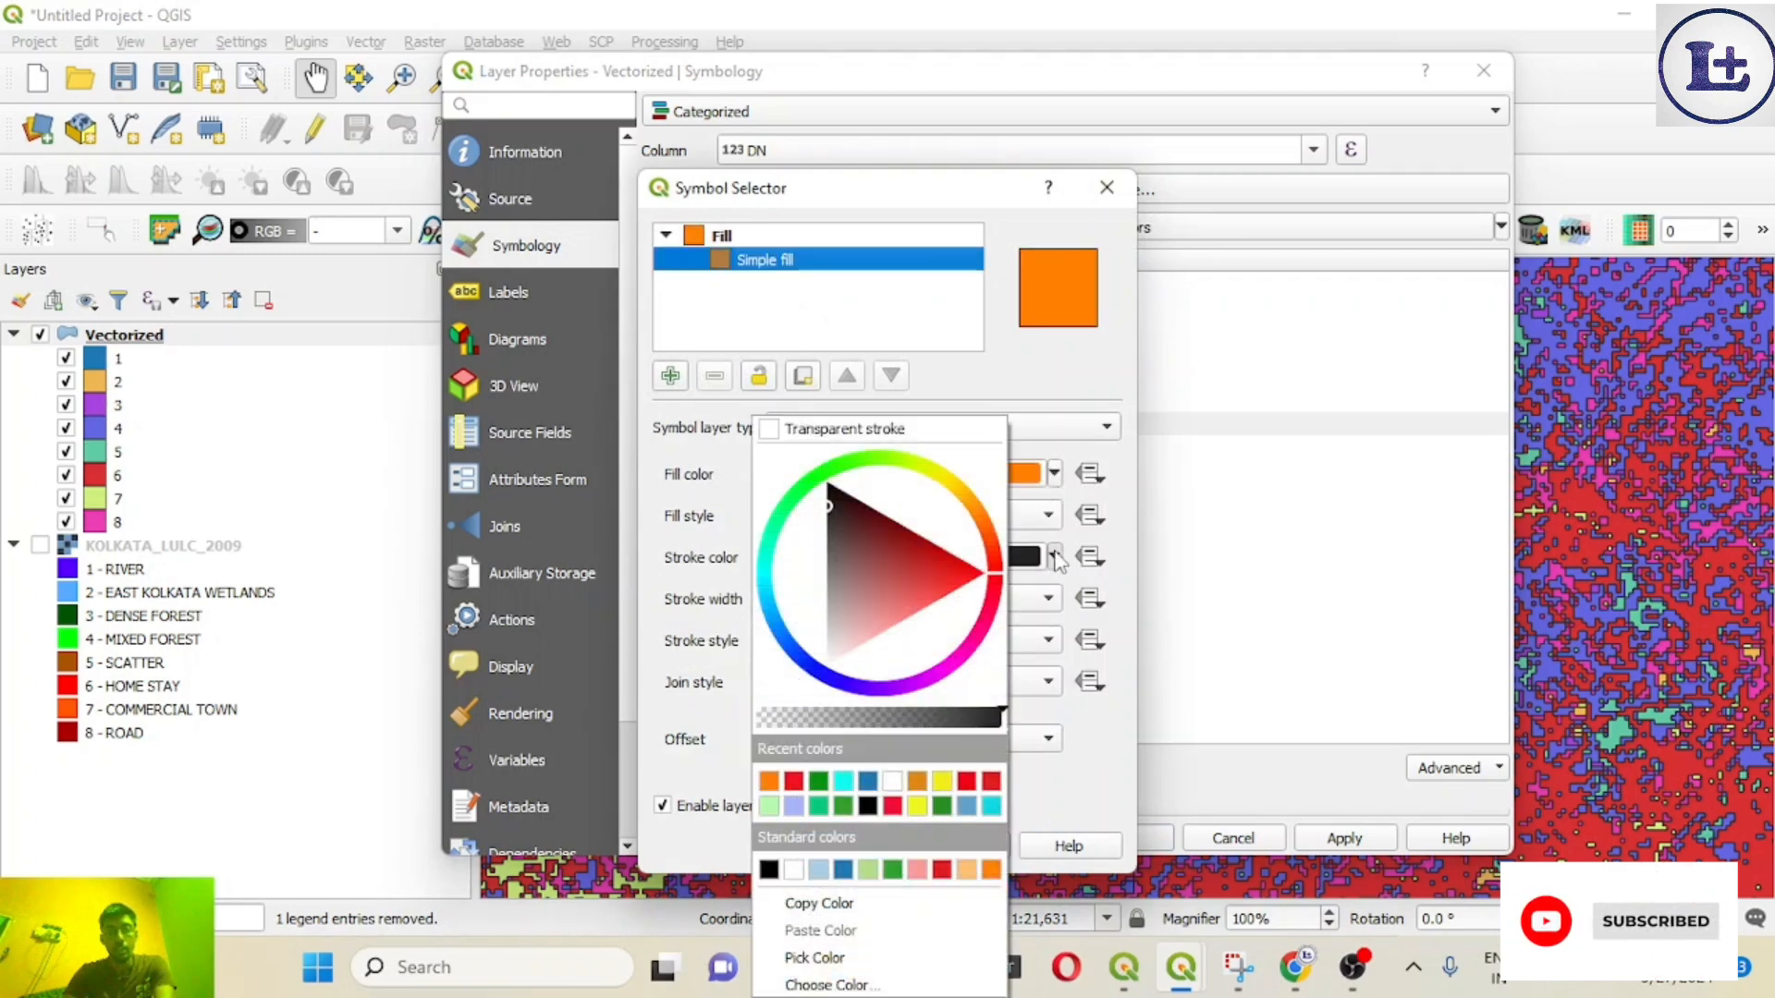
{"action": "left_click", "coordinate": [971, 427]}
{"action": "left_click", "coordinate": [846, 845]}
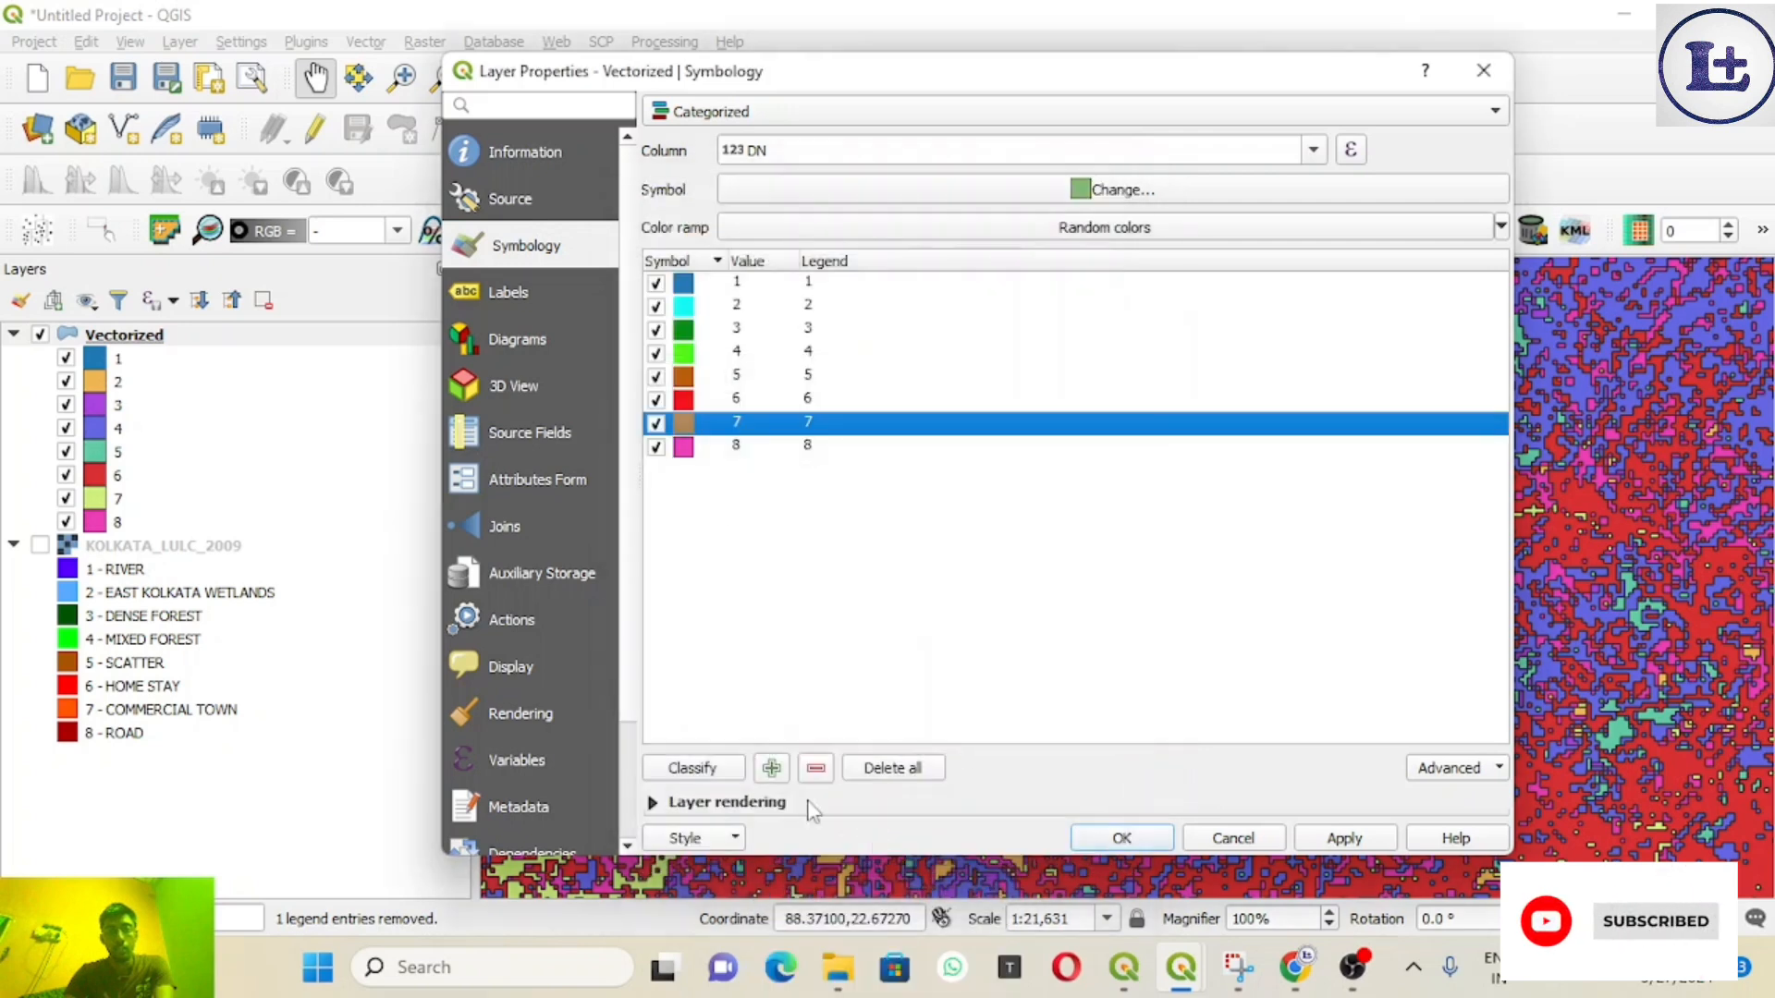
Step: Give category 8 a light red fill, chosen on the color wheel
{"action": "double_click", "coordinate": [696, 450]}
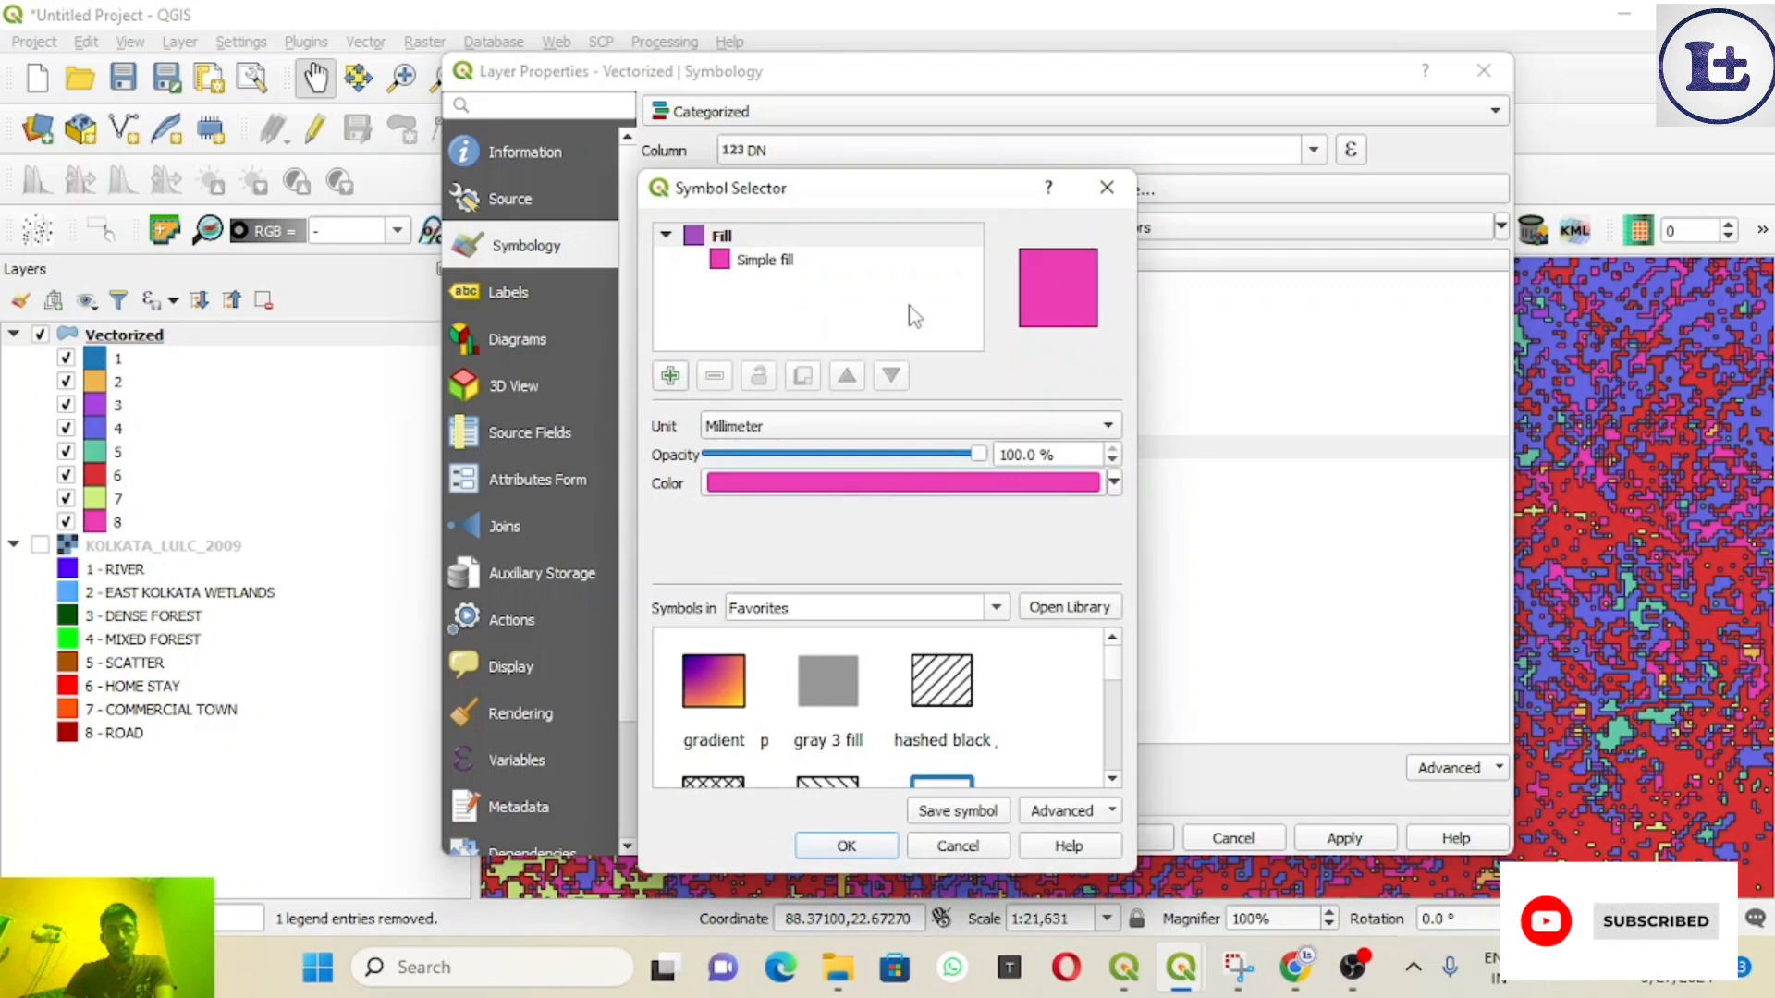
{"action": "left_click", "coordinate": [837, 263]}
{"action": "left_click", "coordinate": [1053, 473]}
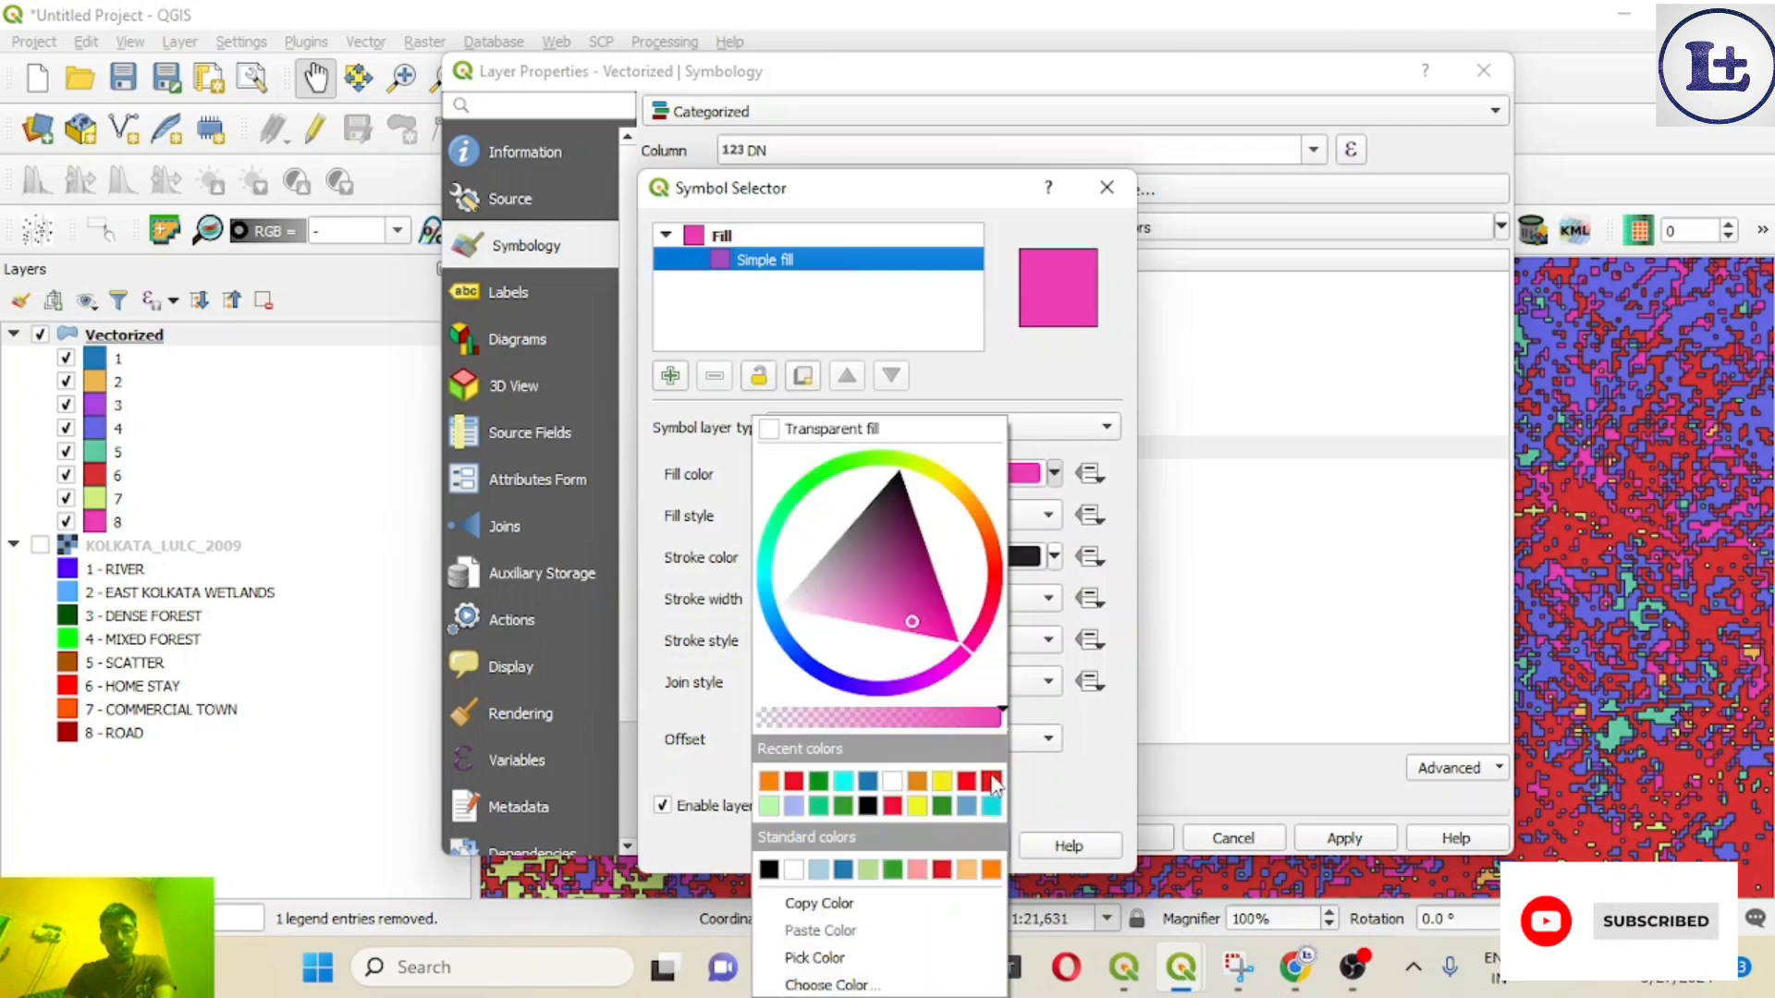
{"action": "left_click", "coordinate": [997, 580]}
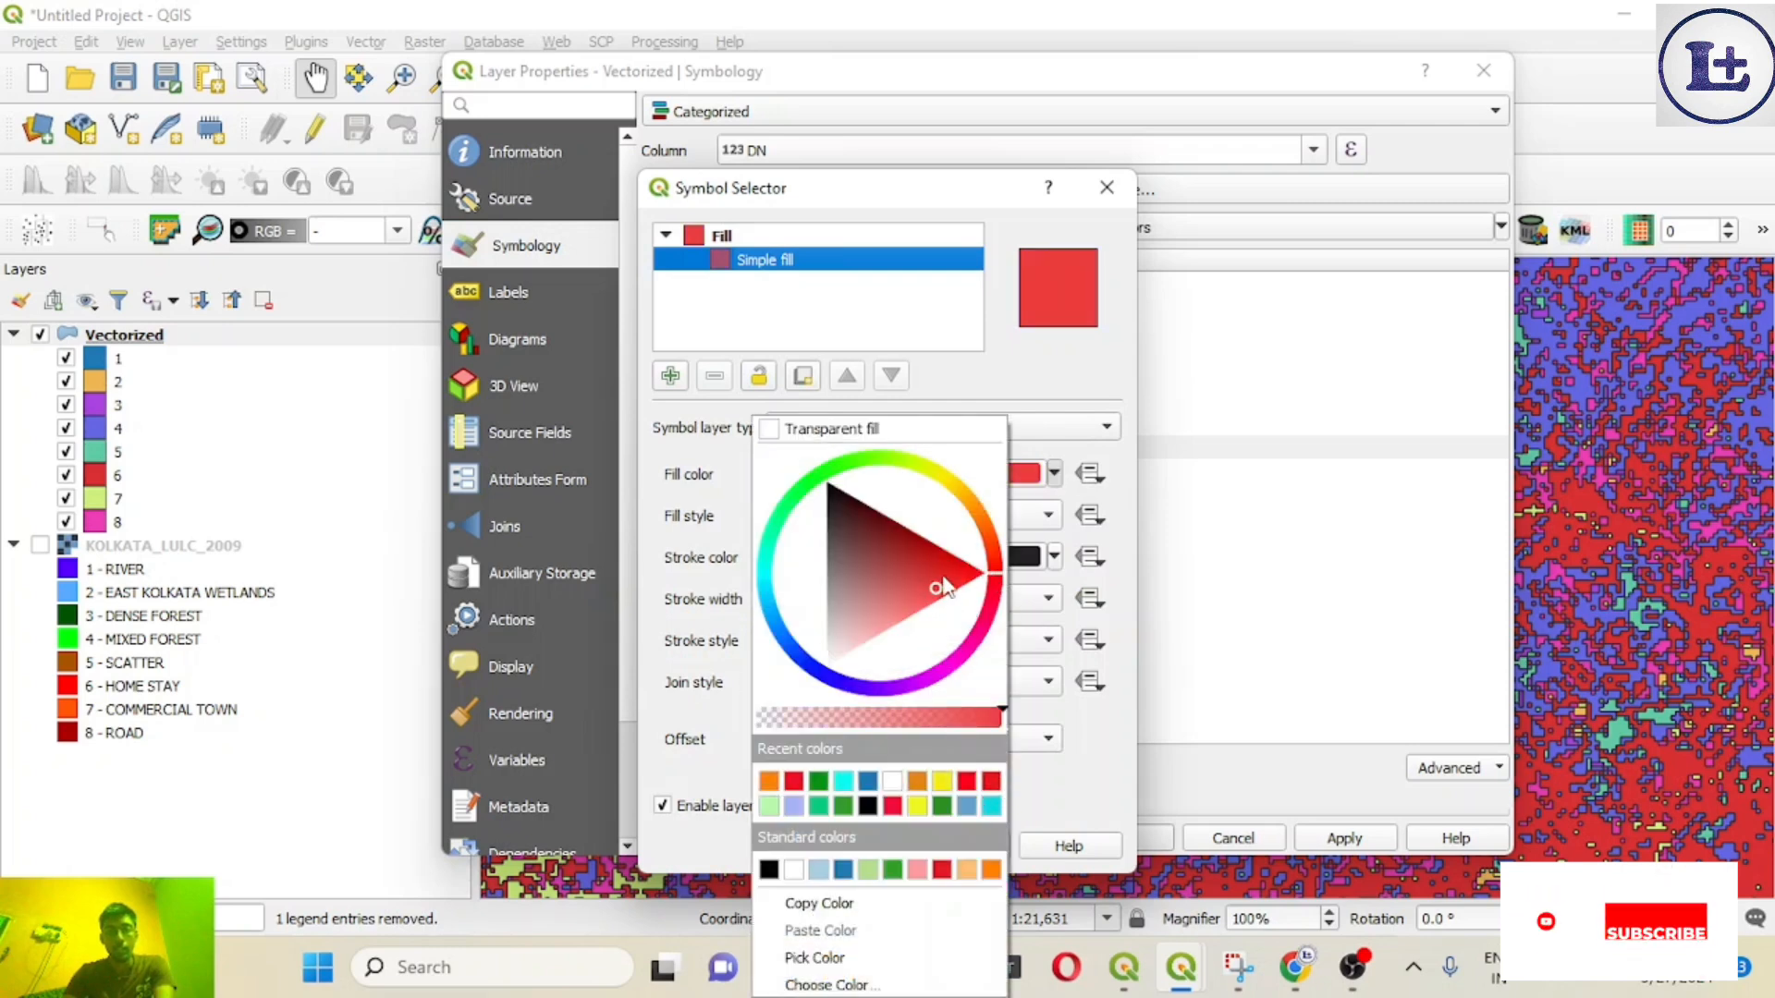
{"action": "left_click", "coordinate": [916, 545]}
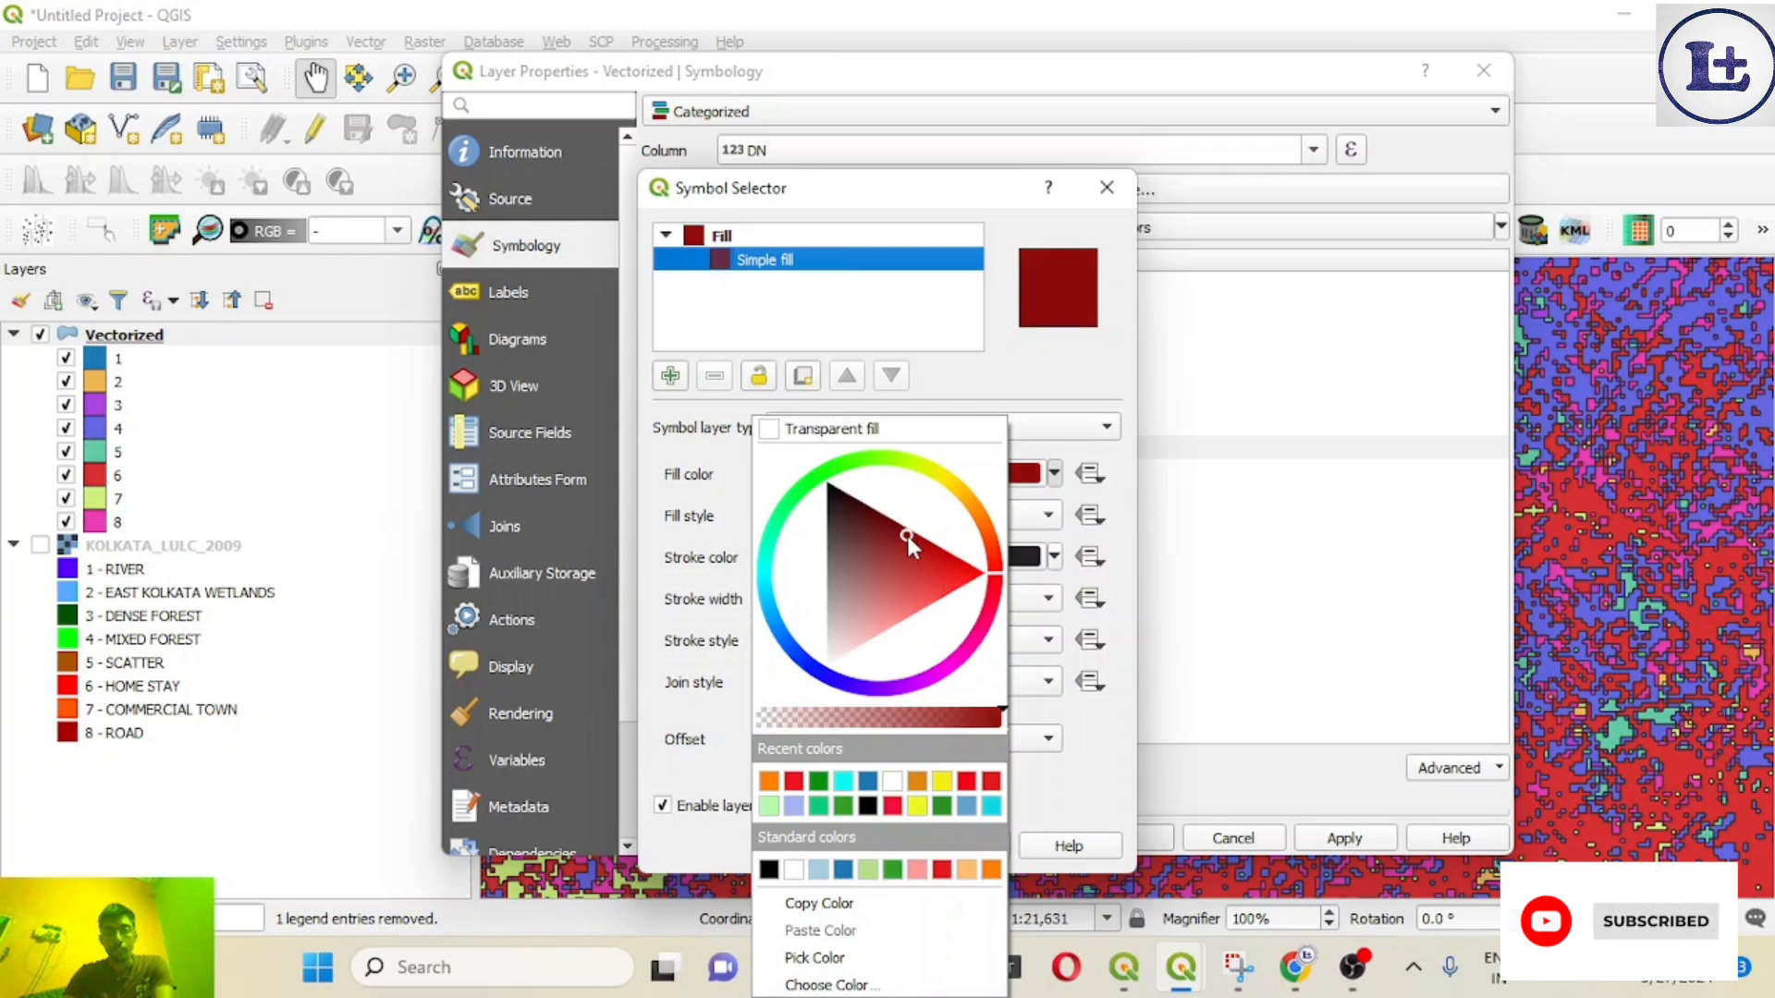
{"action": "left_click", "coordinate": [913, 545]}
{"action": "left_click", "coordinate": [950, 565]}
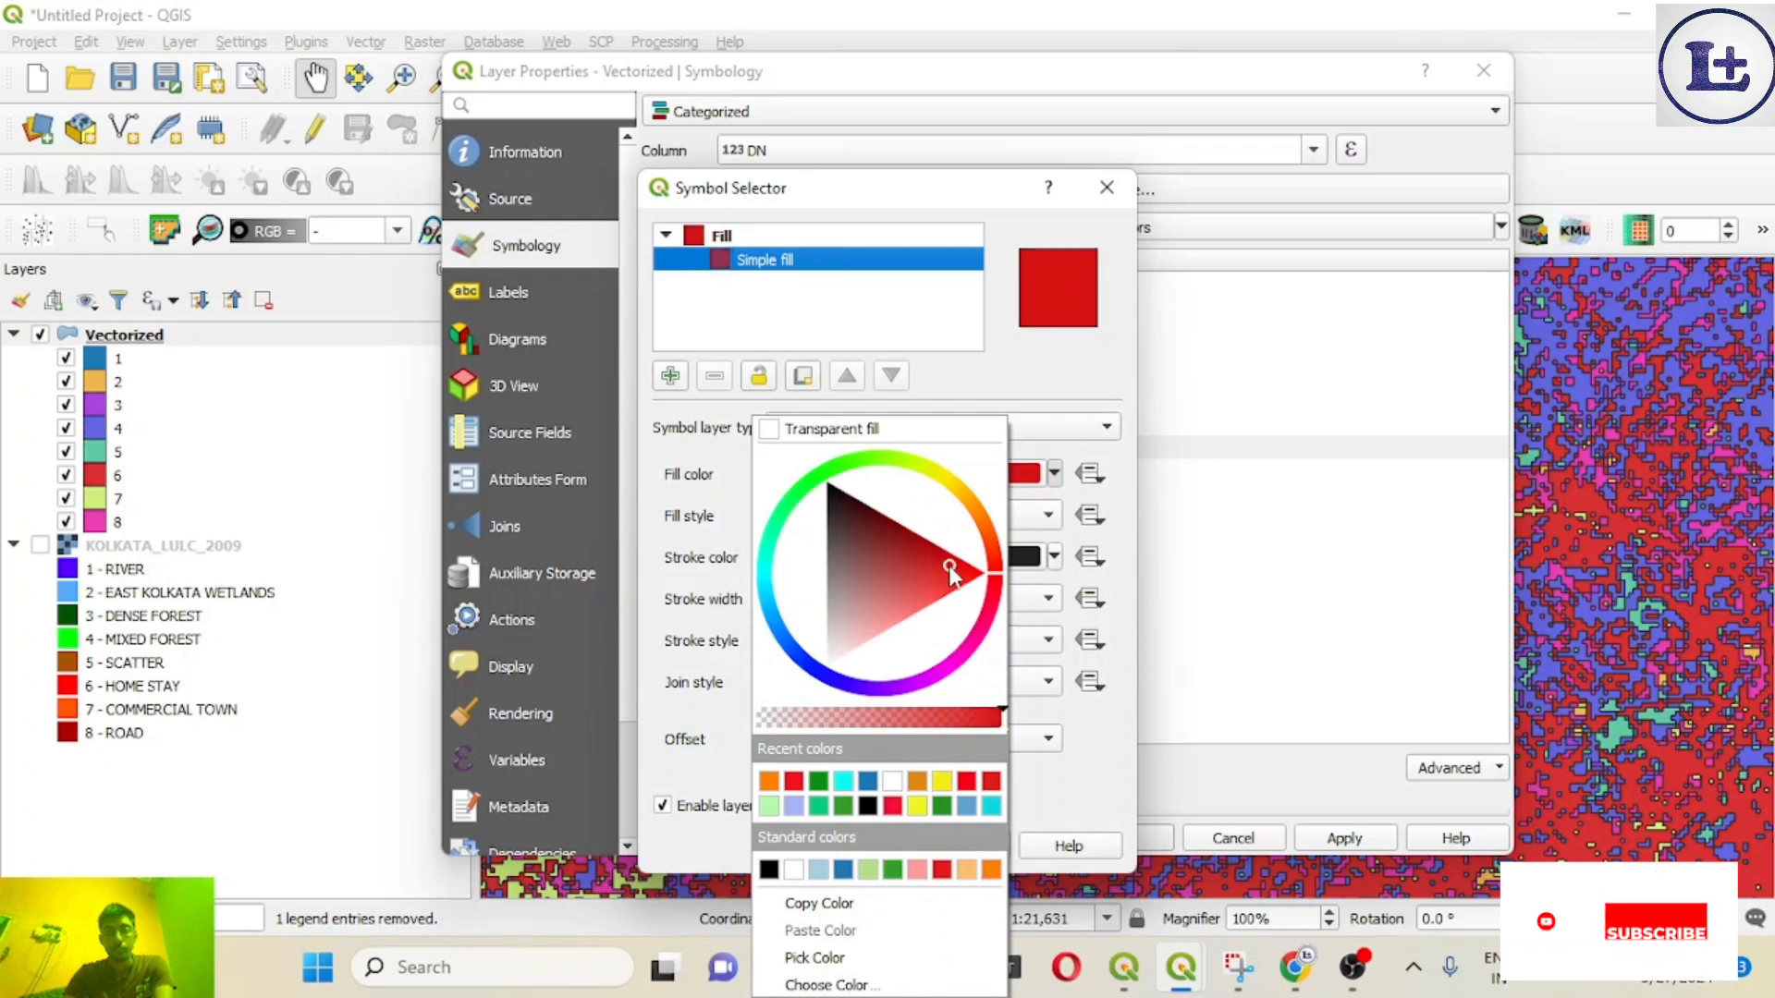
{"action": "left_click", "coordinate": [916, 599]}
{"action": "left_click", "coordinate": [903, 564]}
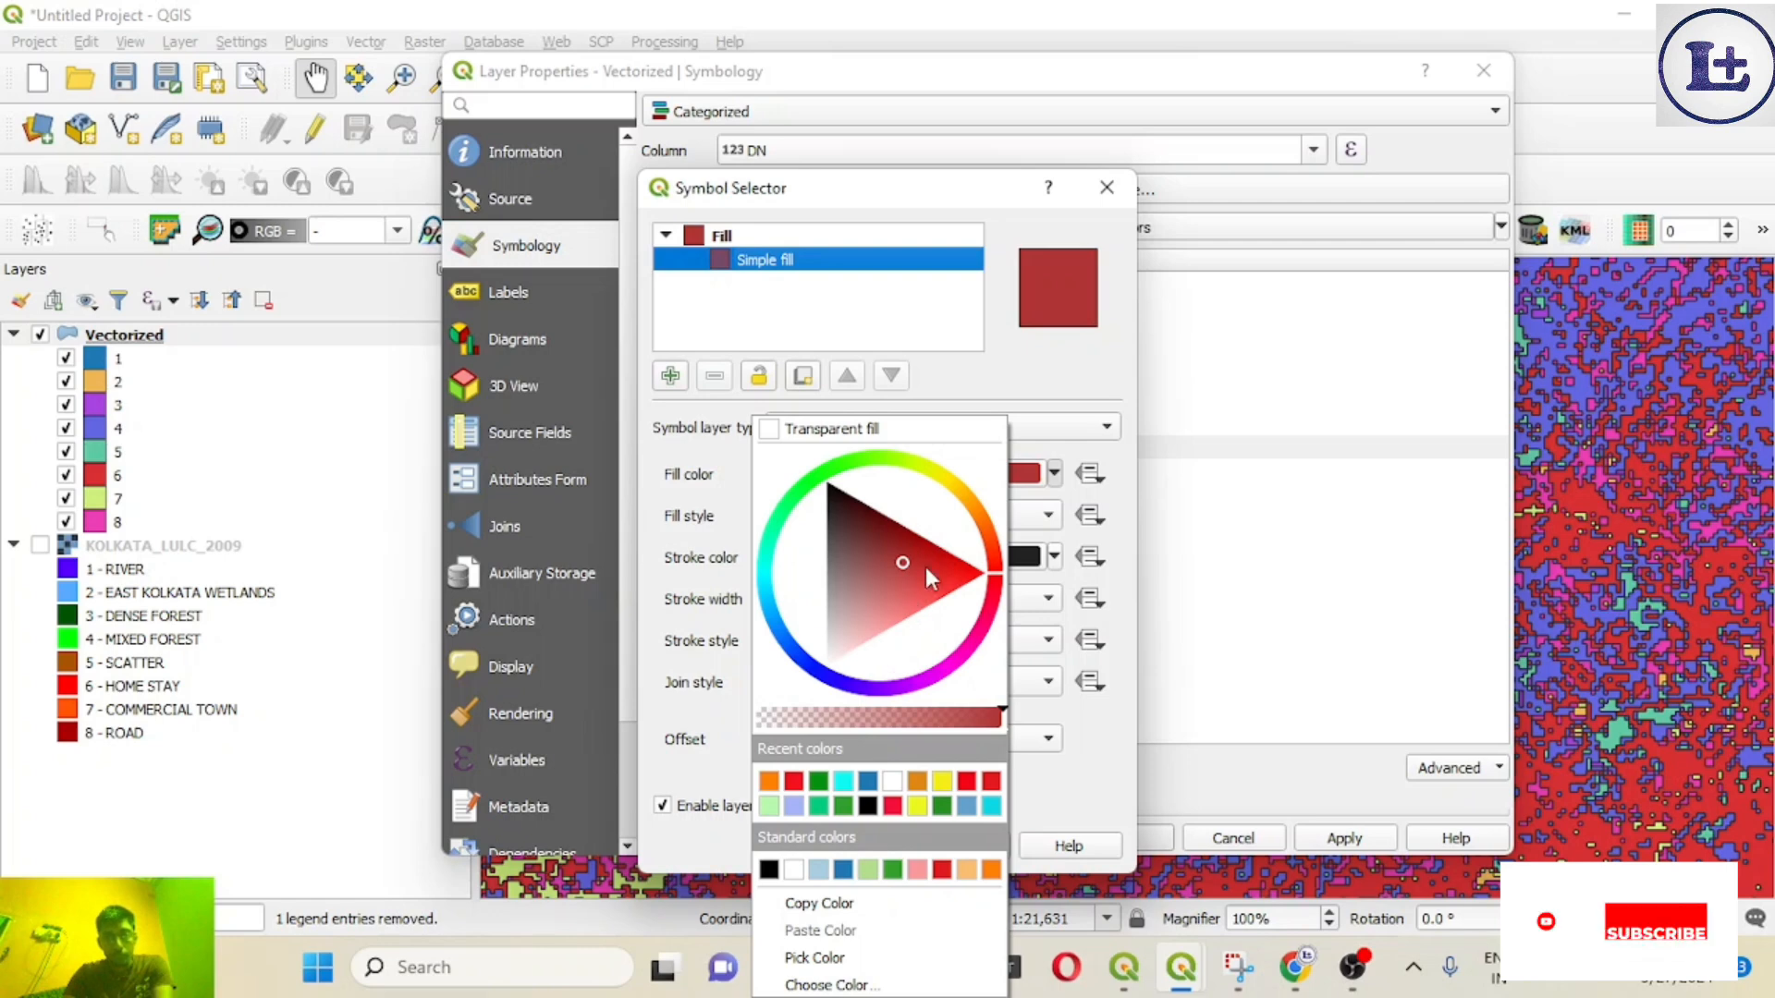
{"action": "mouse_move", "coordinate": [903, 565]}
{"action": "left_mouse_down"}
{"action": "mouse_move", "coordinate": [879, 522]}
{"action": "mouse_move", "coordinate": [829, 530]}
{"action": "mouse_move", "coordinate": [849, 588]}
{"action": "mouse_move", "coordinate": [925, 610]}
{"action": "left_mouse_up"}
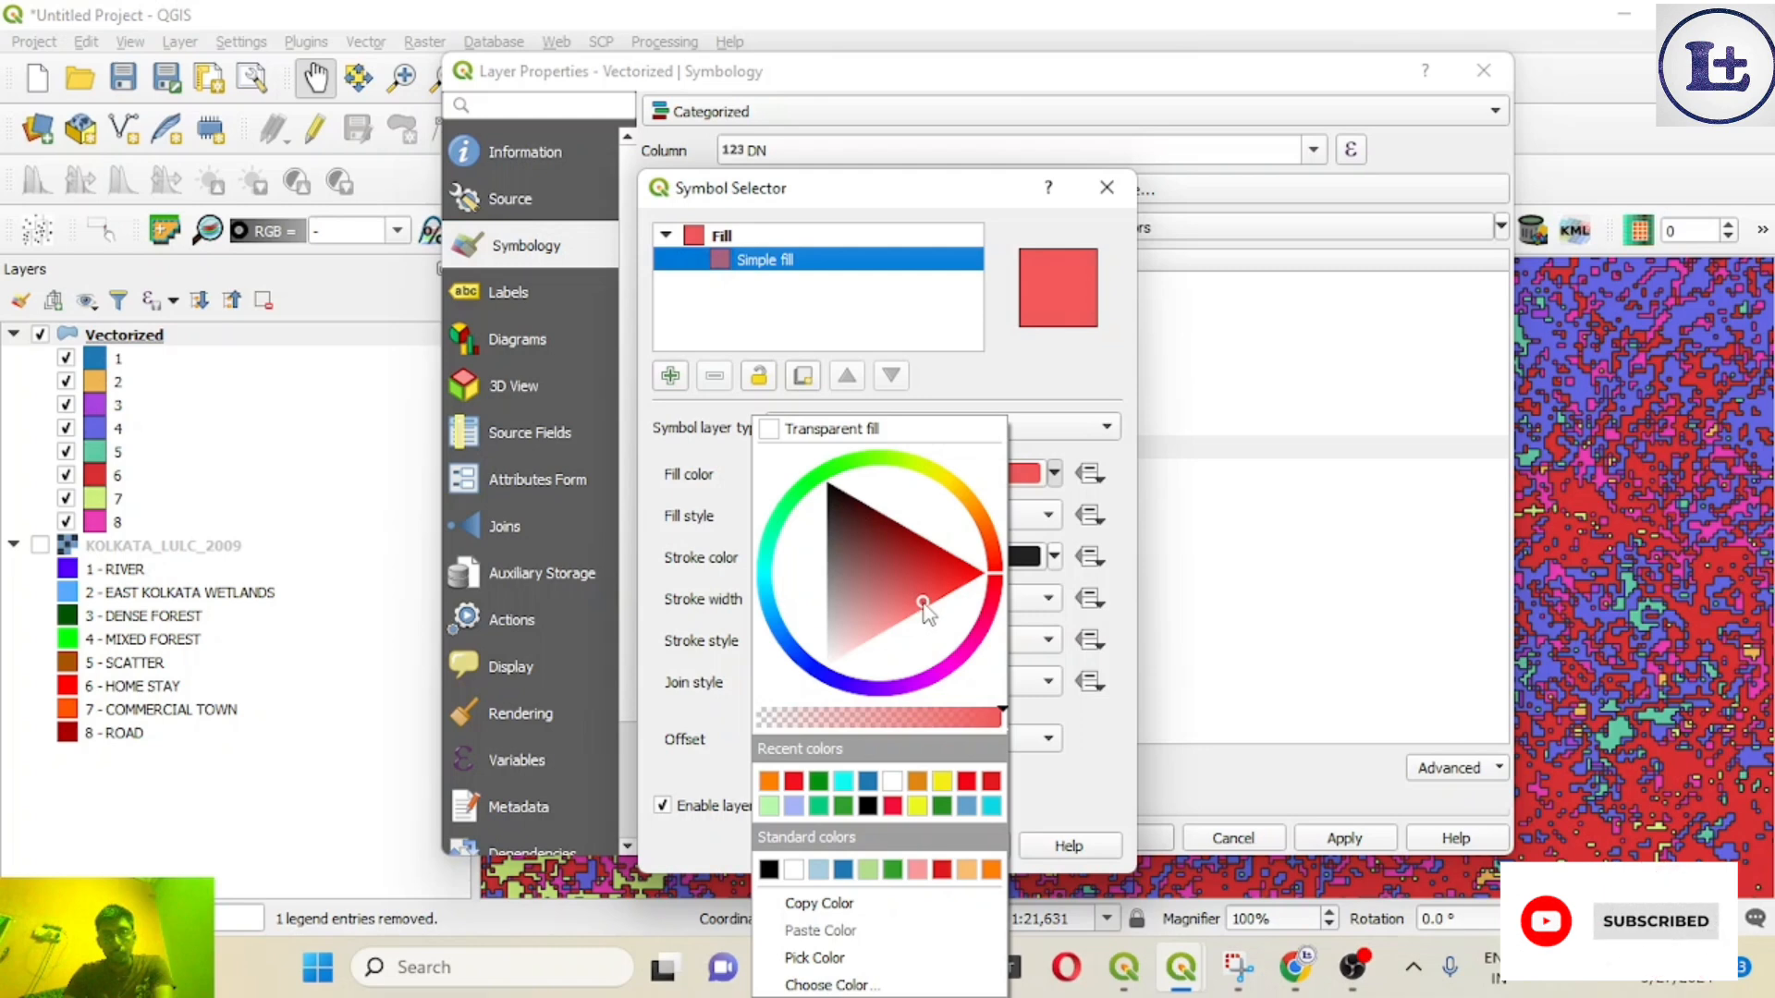
{"action": "left_click", "coordinate": [1066, 806]}
Step: Make category 8's stroke transparent, accept the symbol, and apply the categorized symbology to the Vectorized layer
{"action": "left_click", "coordinate": [1054, 556]}
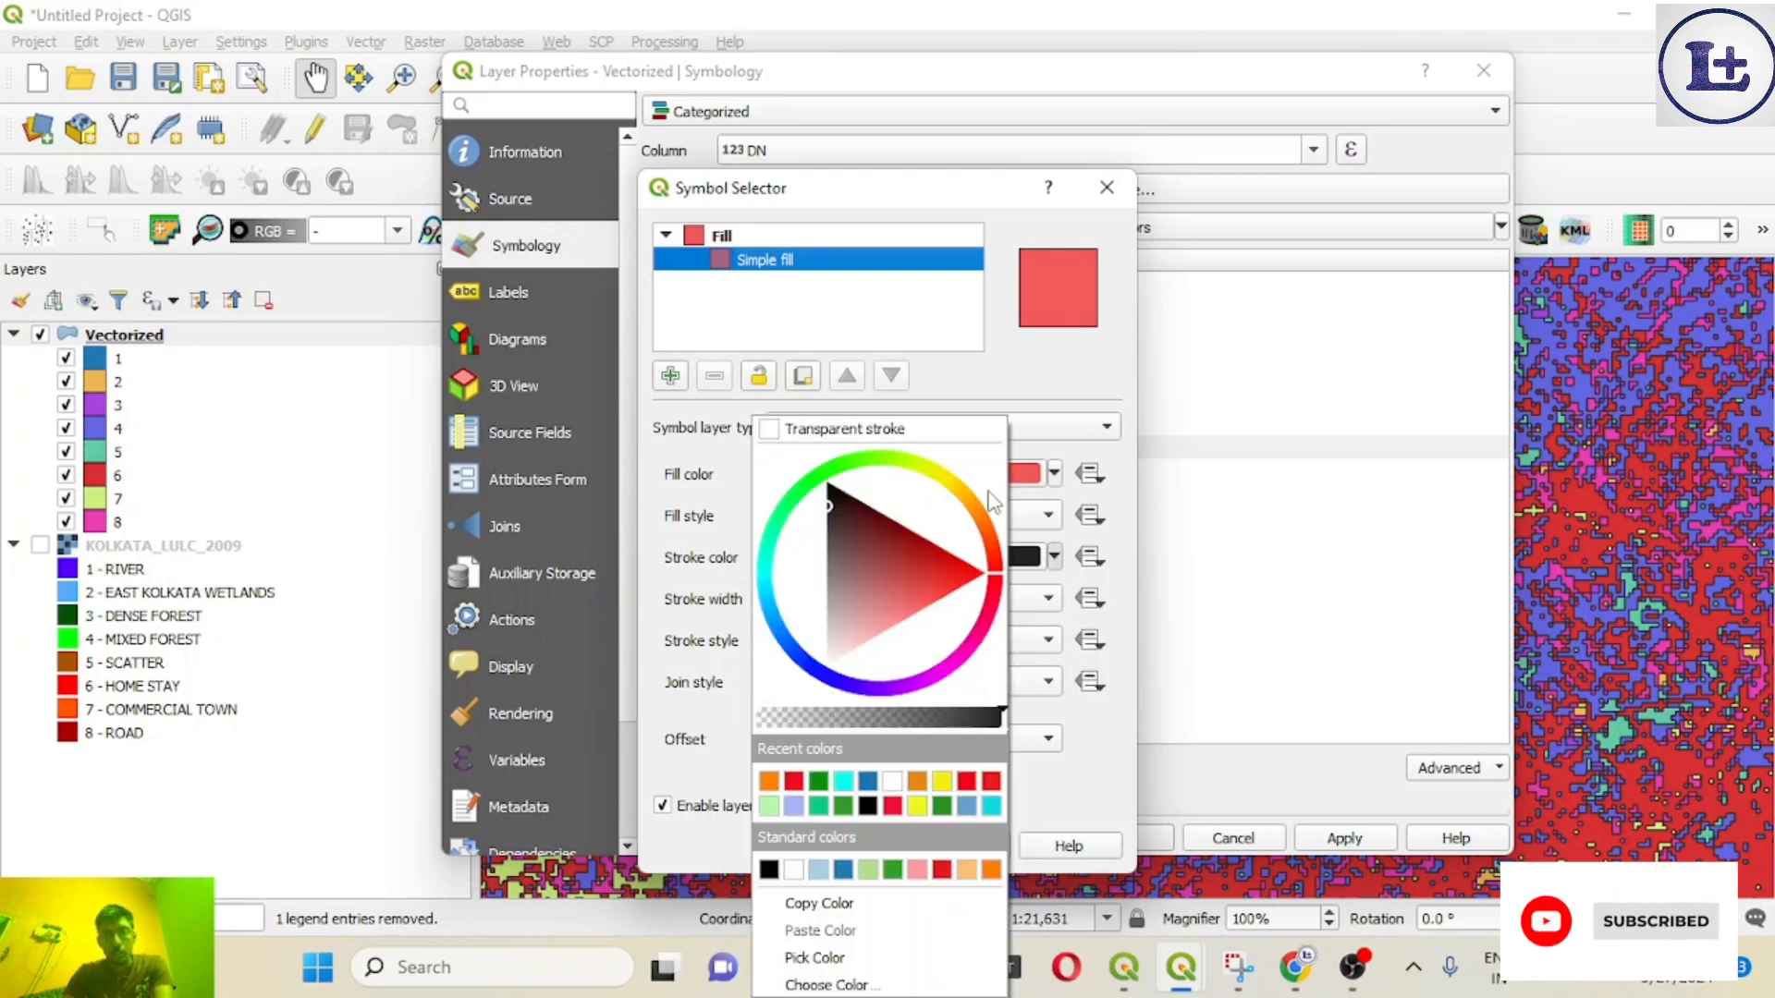
{"action": "left_click", "coordinate": [949, 435]}
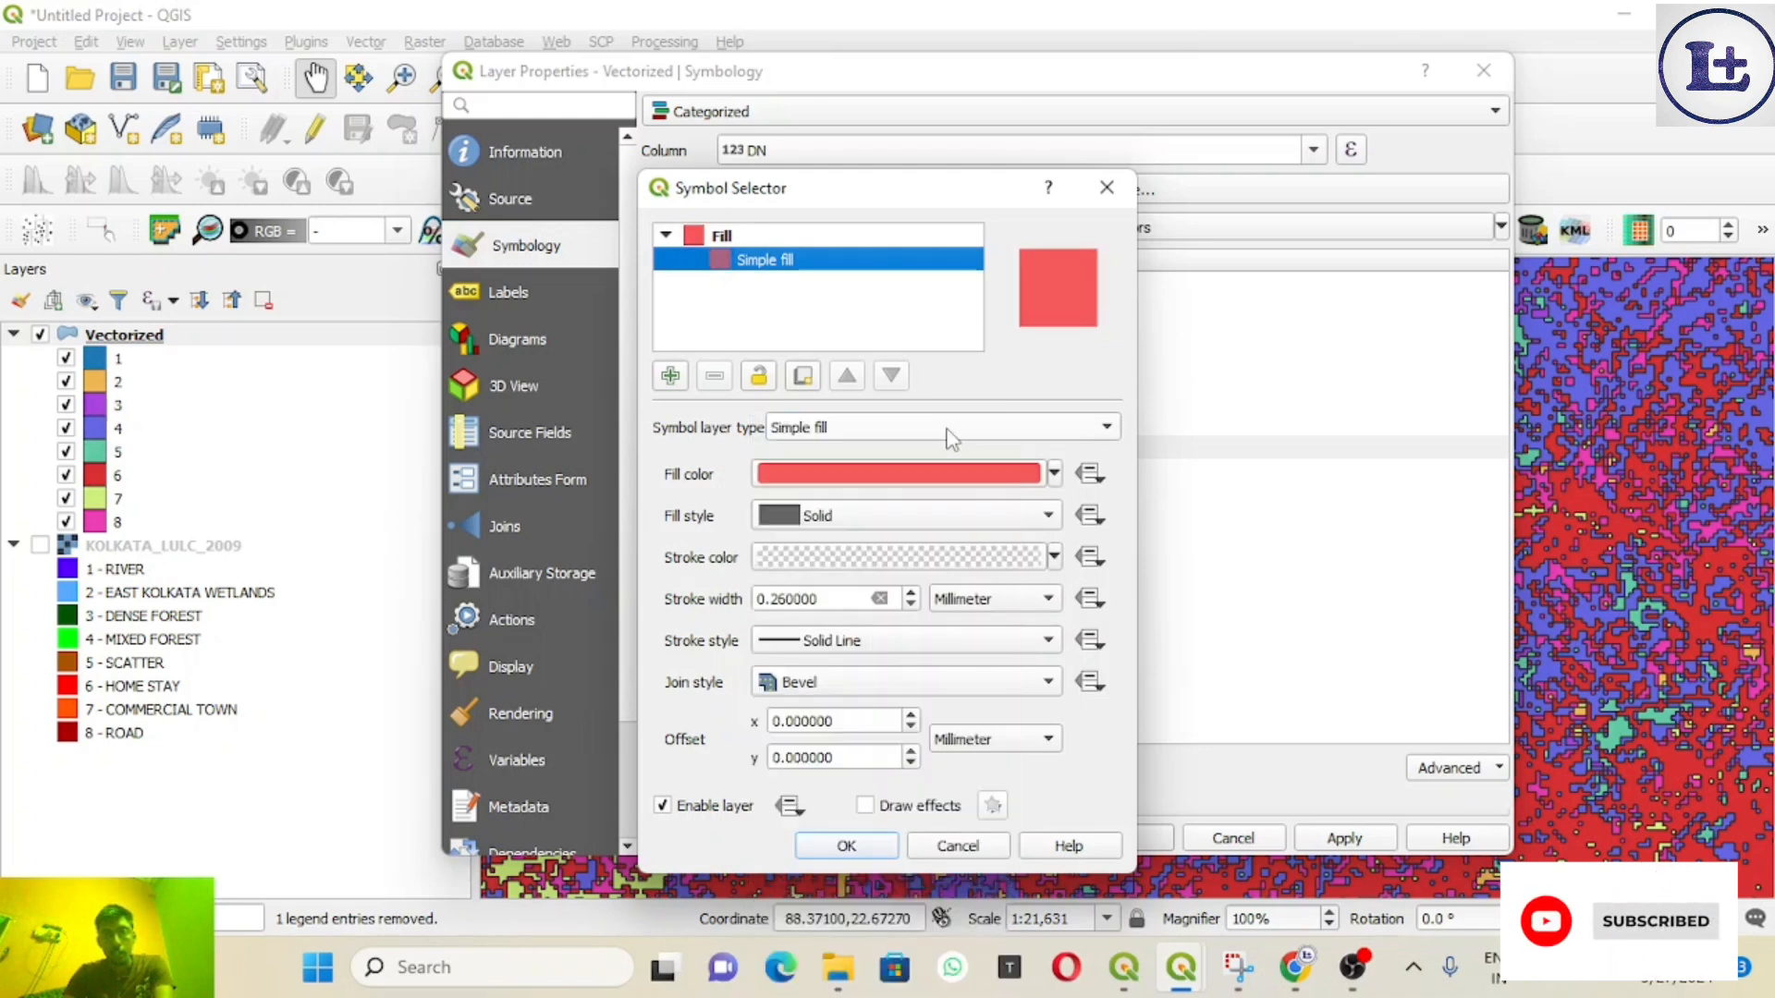
{"action": "left_click", "coordinate": [849, 845]}
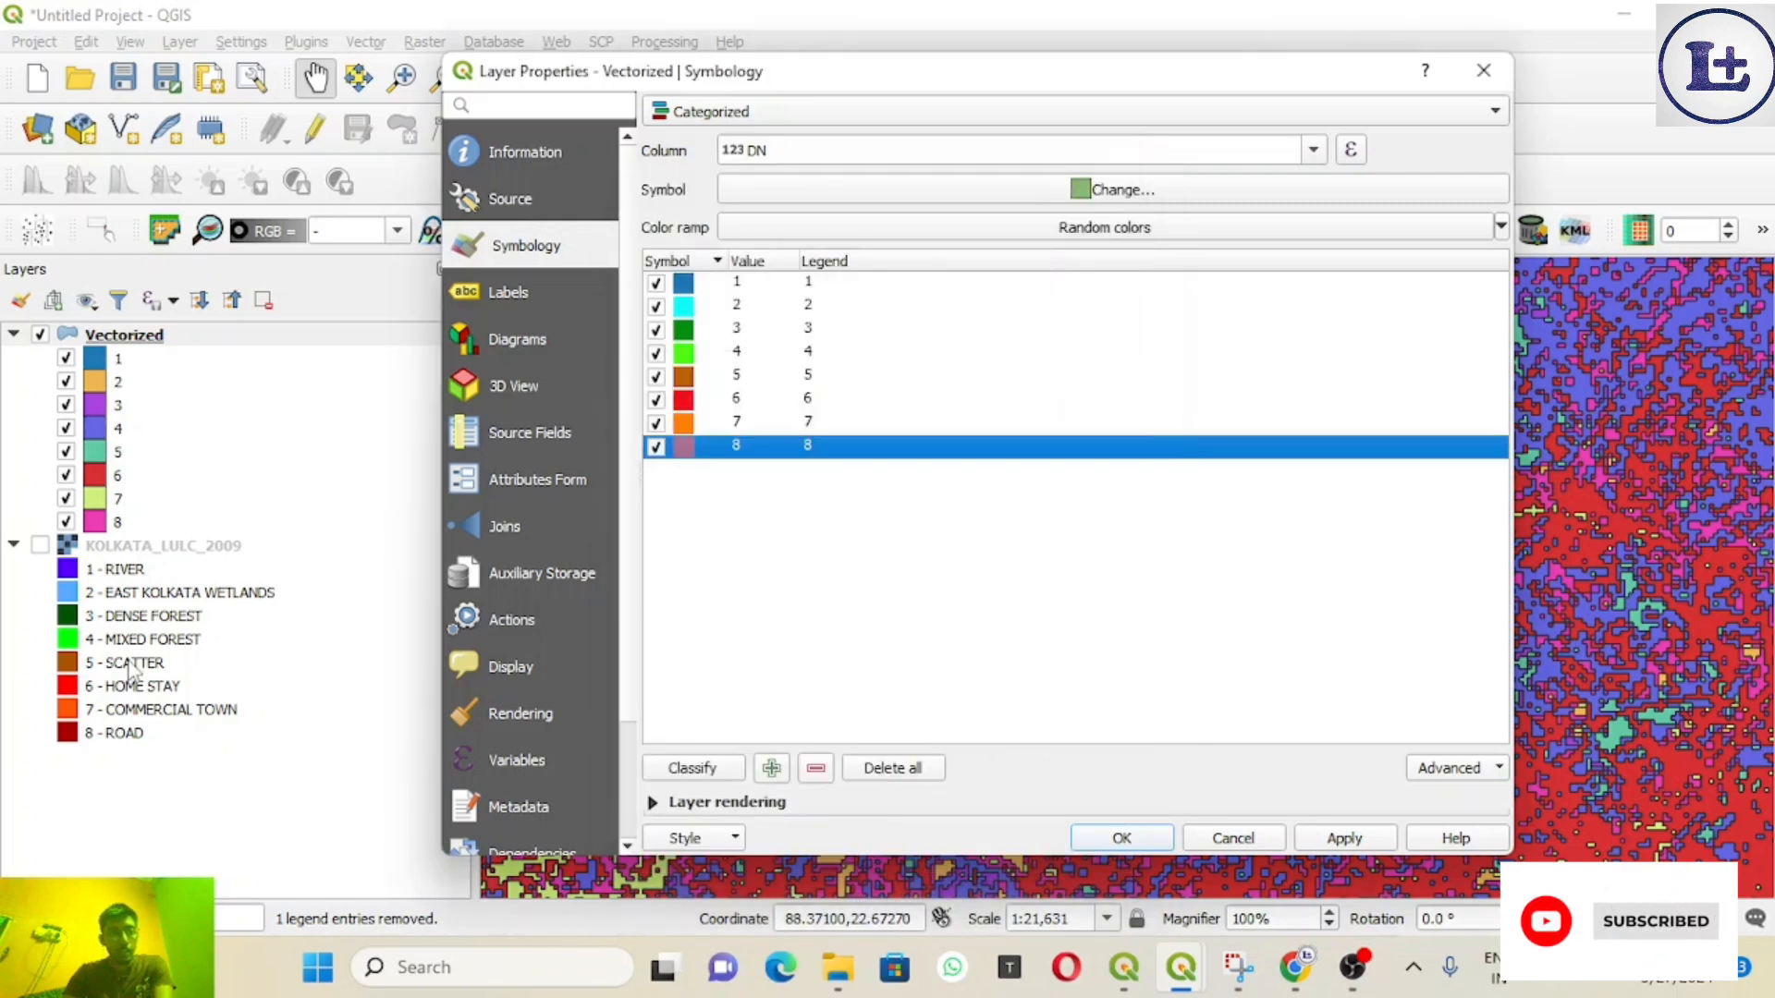
{"action": "left_click", "coordinate": [782, 574]}
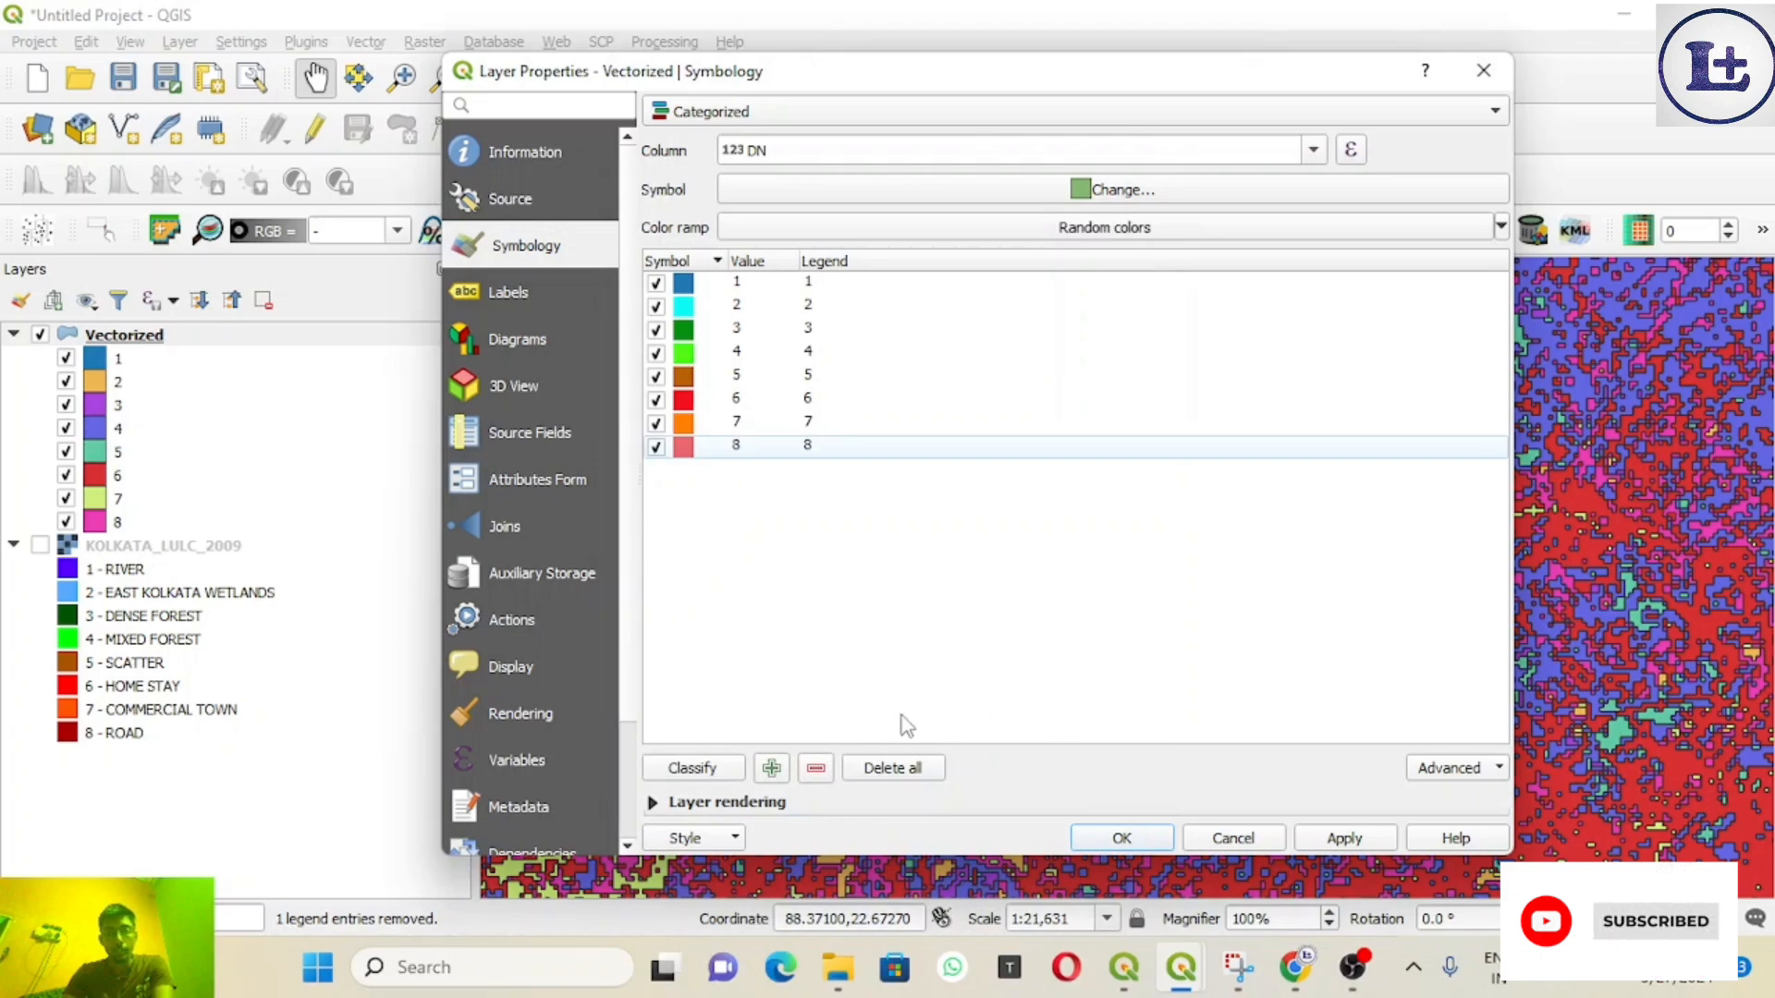
{"action": "left_click", "coordinate": [1341, 837]}
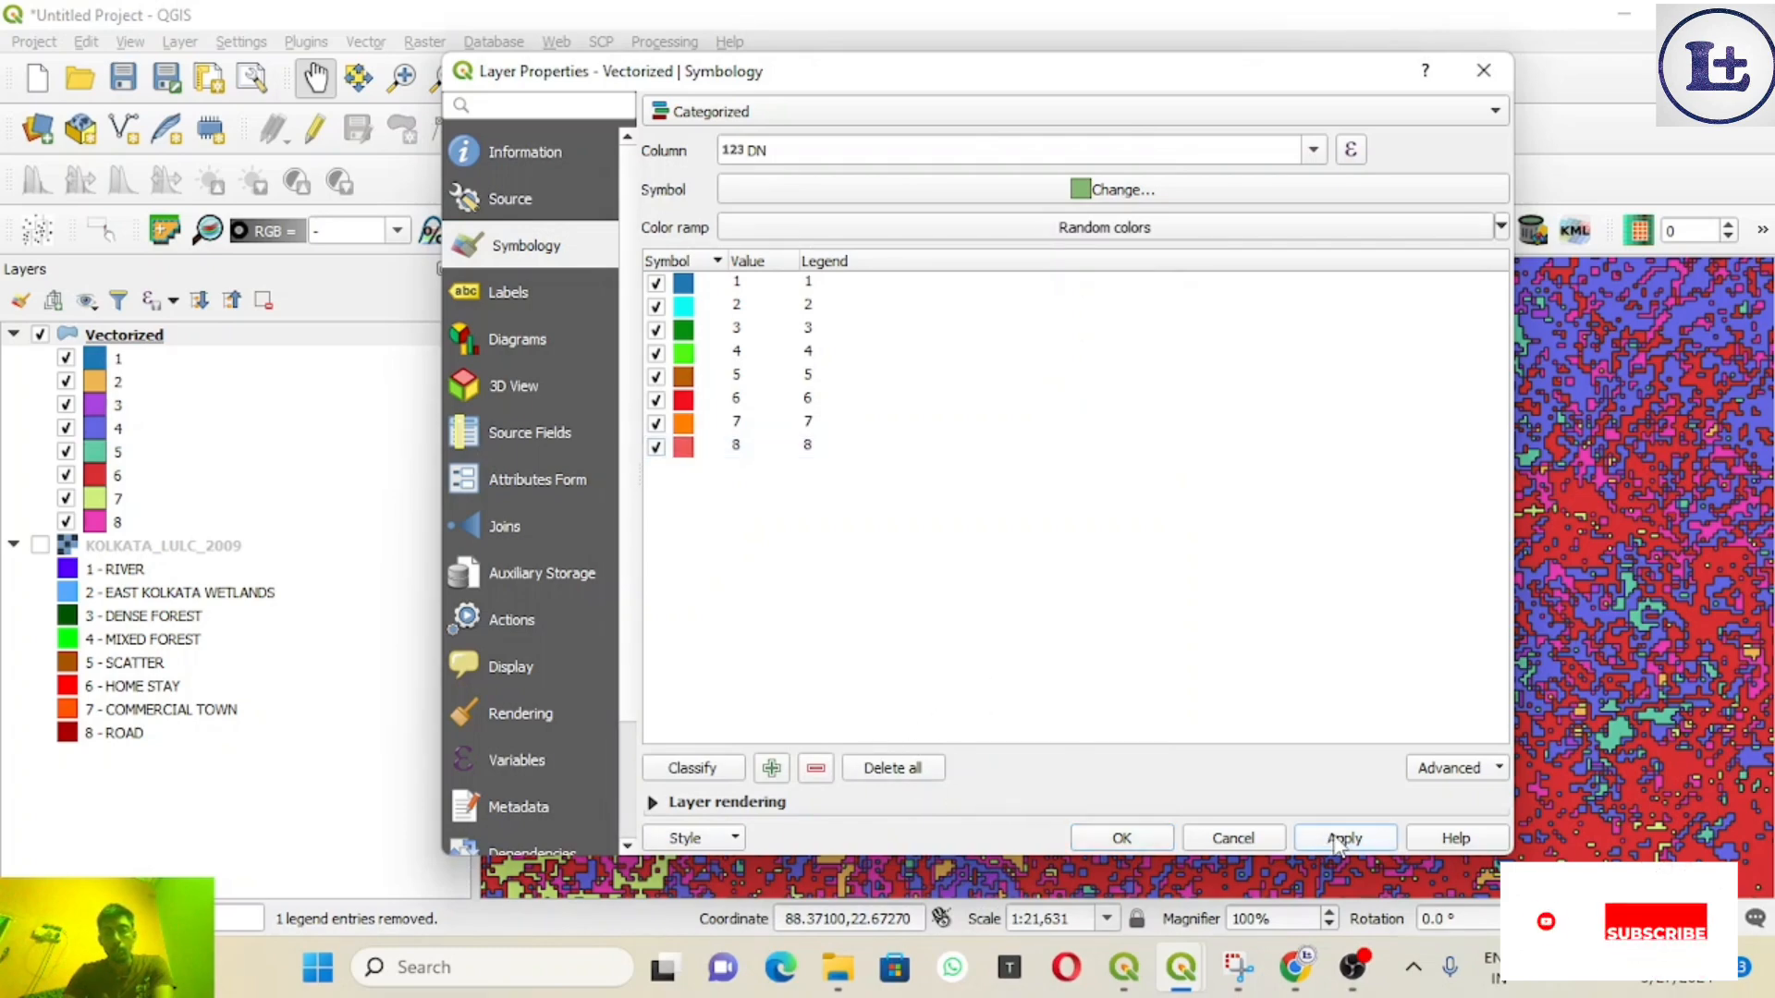
{"action": "left_click", "coordinate": [1114, 841]}
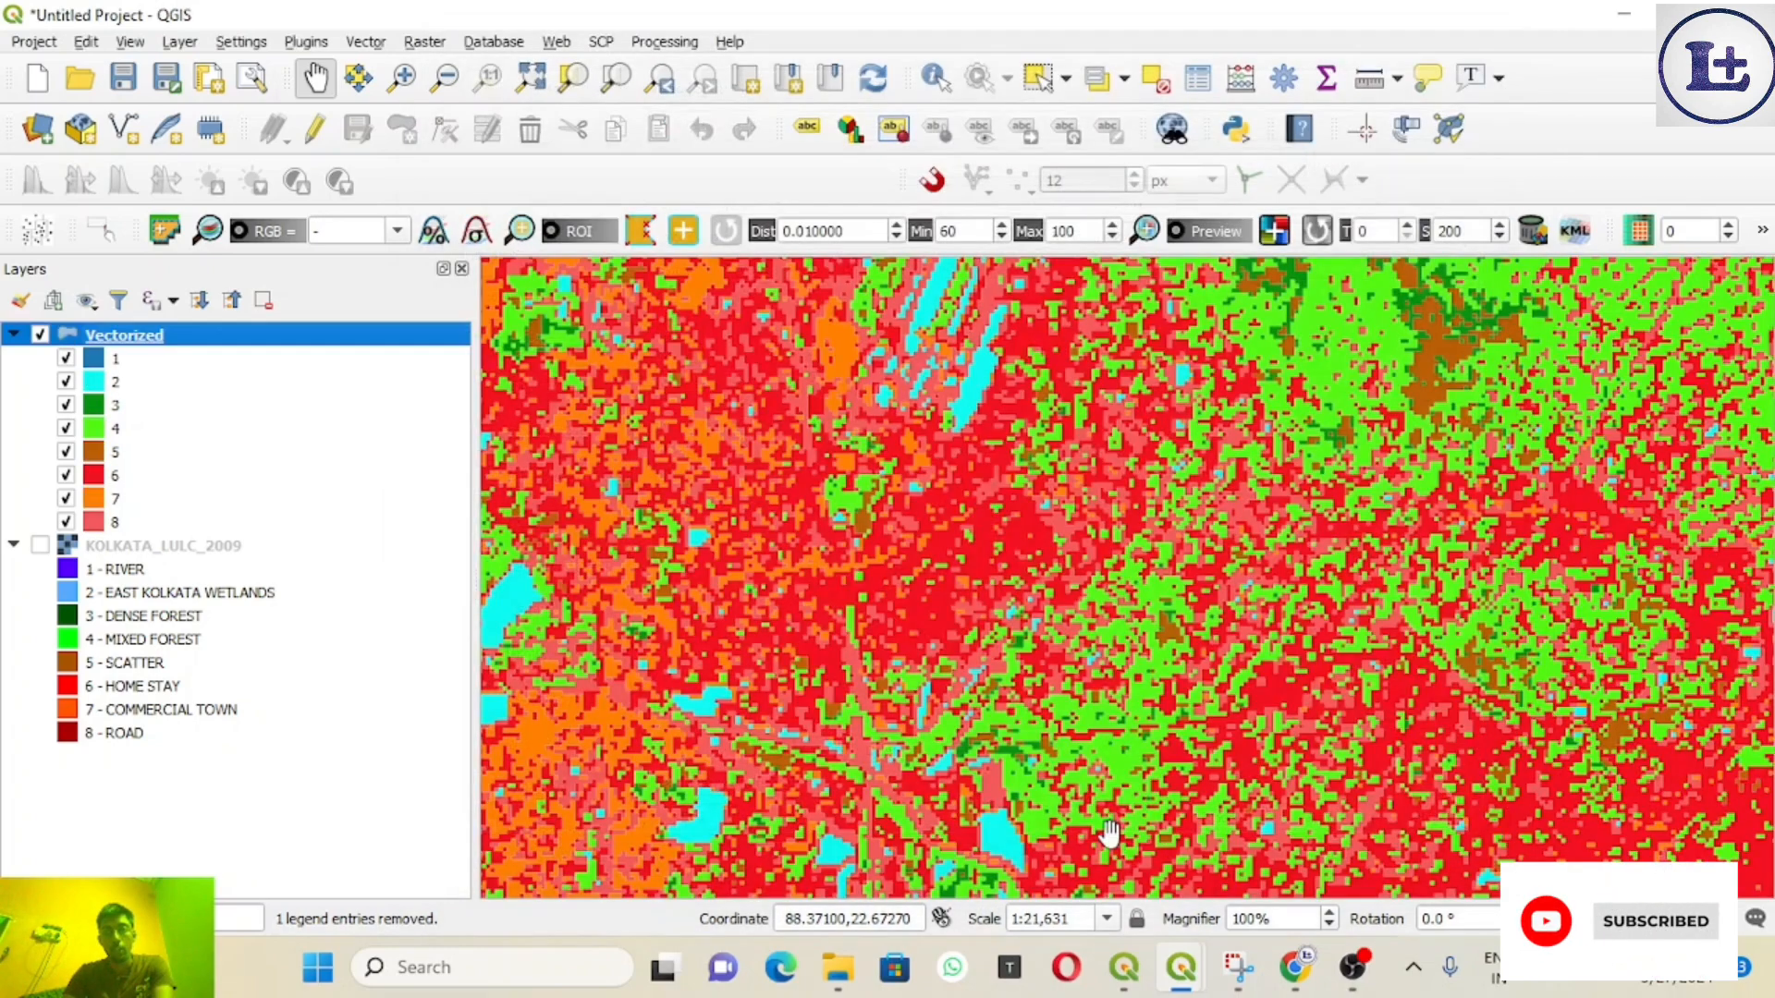
Step: Examine the styled polygons across the whole map extent, with the KOLKATA_LULC_2009 raster shown beneath them
{"action": "scroll", "coordinate": [1102, 691], "scroll_direction": "down", "scroll_amount": 1}
{"action": "scroll", "coordinate": [1103, 691], "scroll_direction": "down", "scroll_amount": 2}
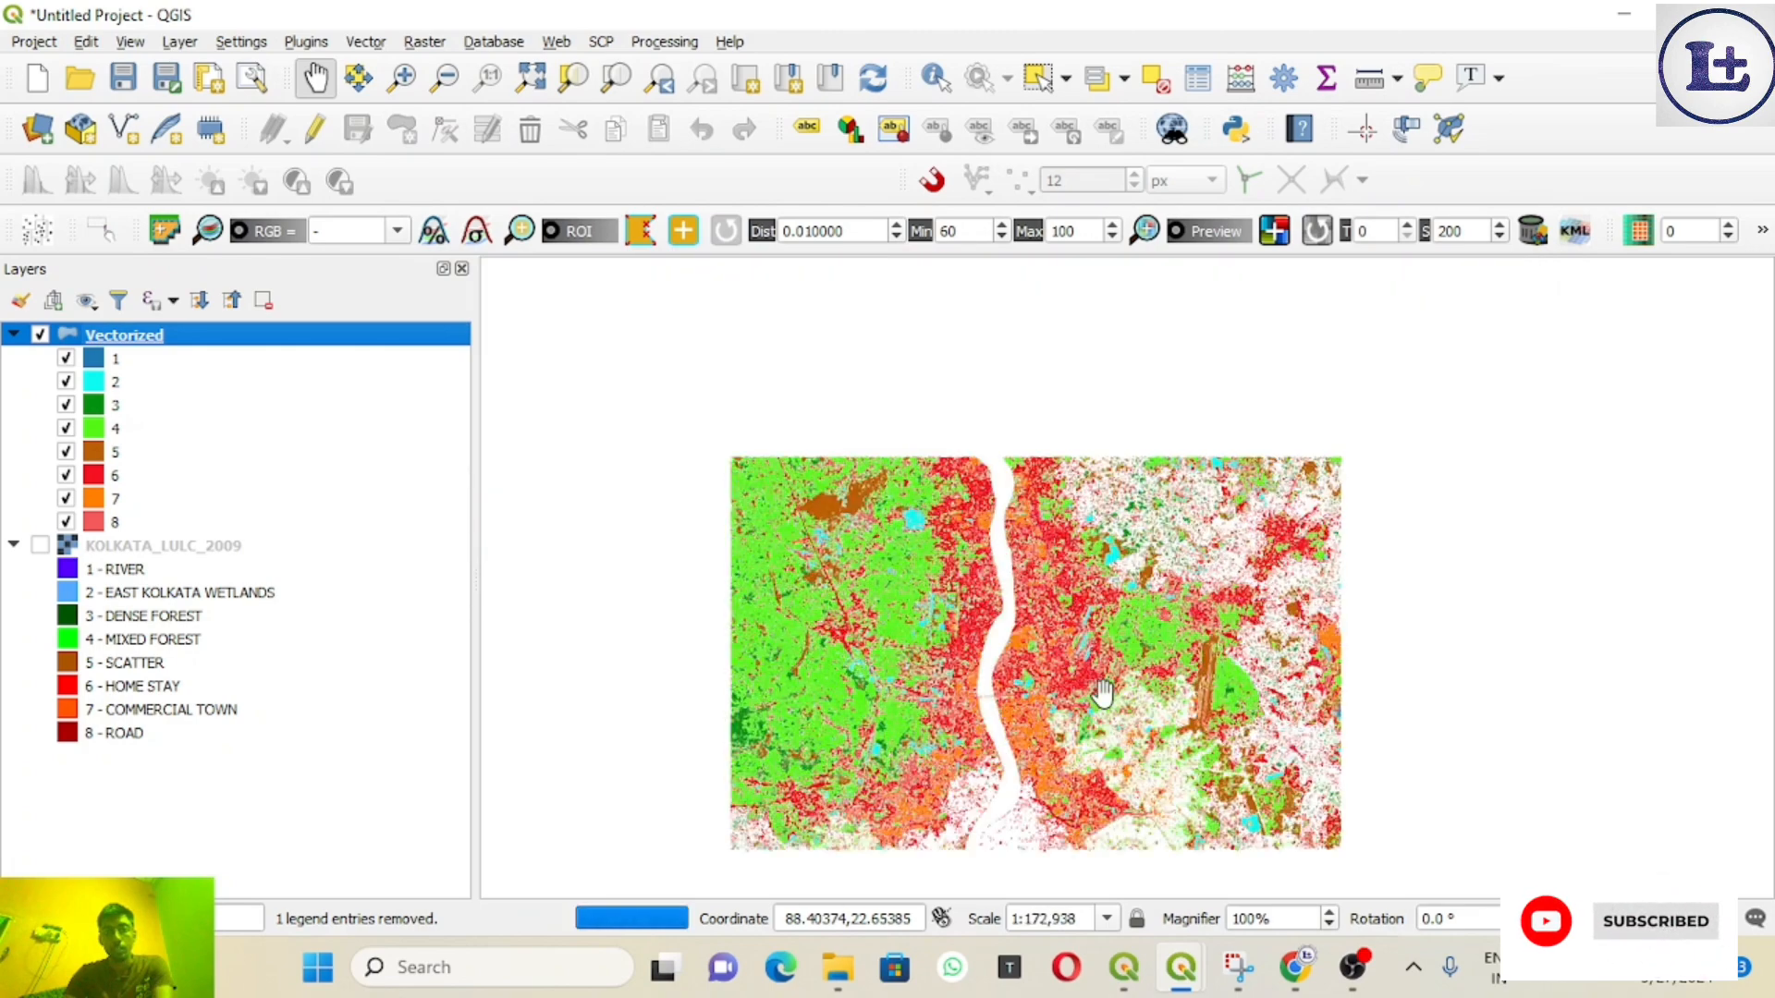
{"action": "scroll", "coordinate": [1101, 693], "scroll_direction": "up", "scroll_amount": 1}
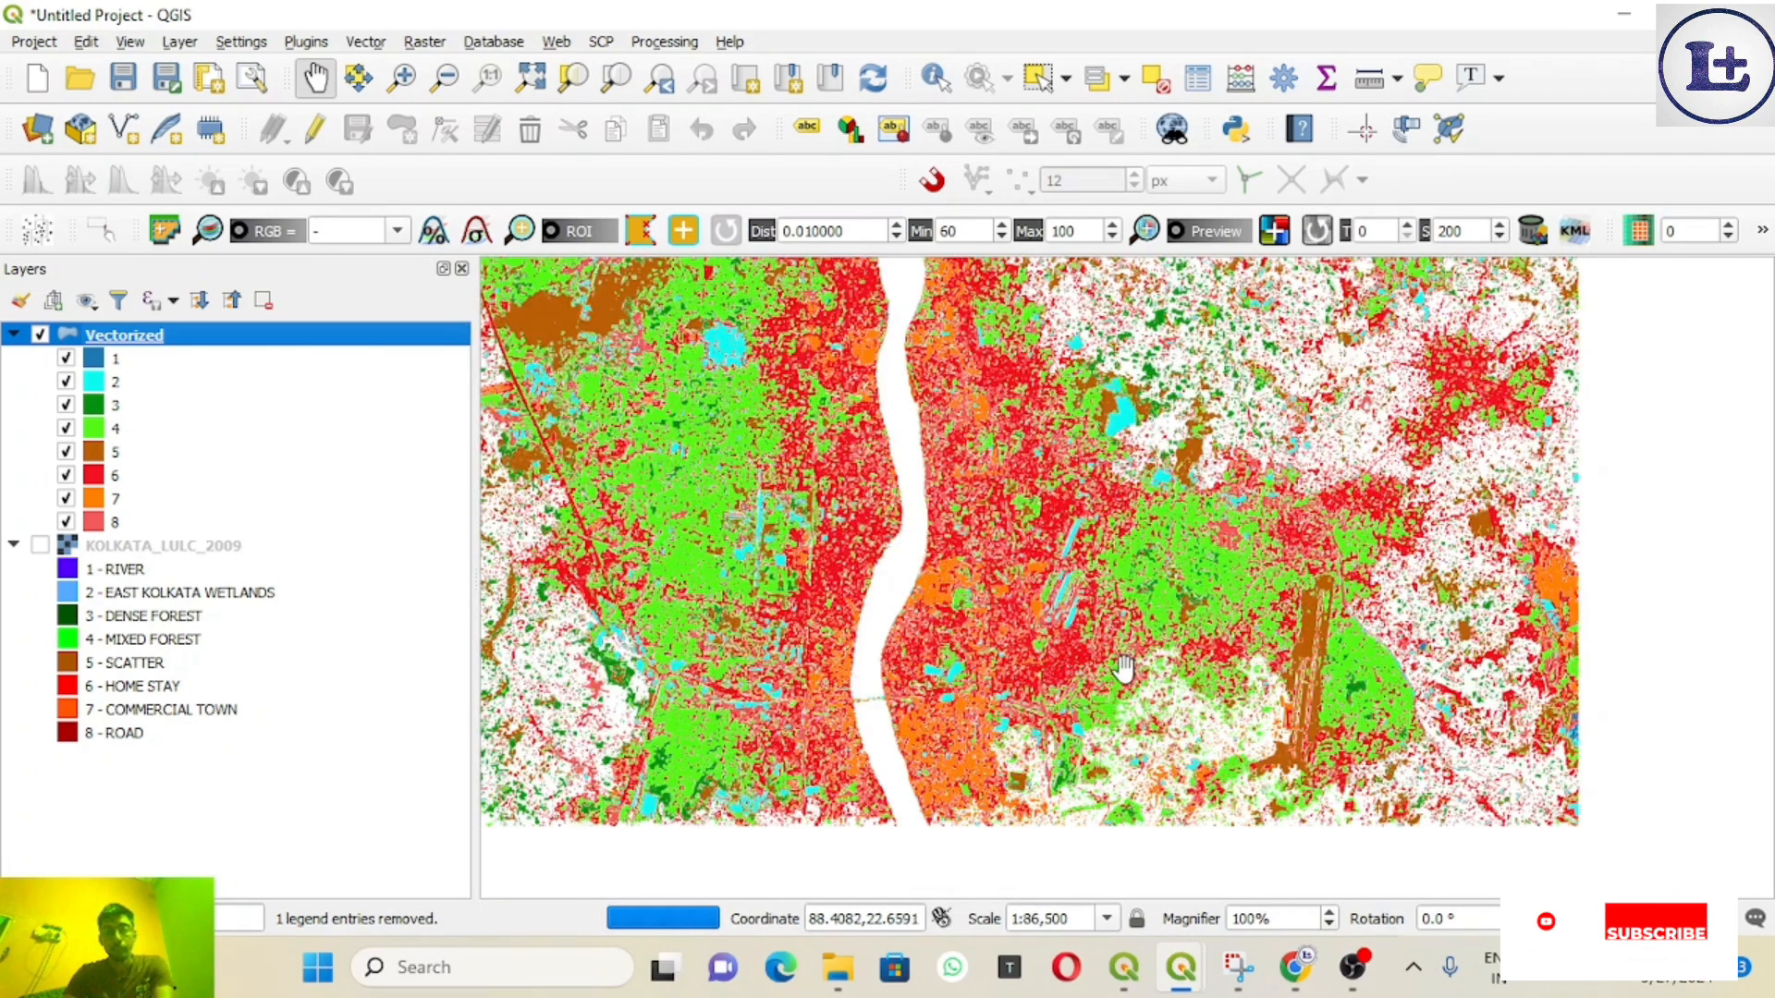
{"action": "left_click_drag", "start_coordinate": [1125, 686], "coordinate": [1167, 651]}
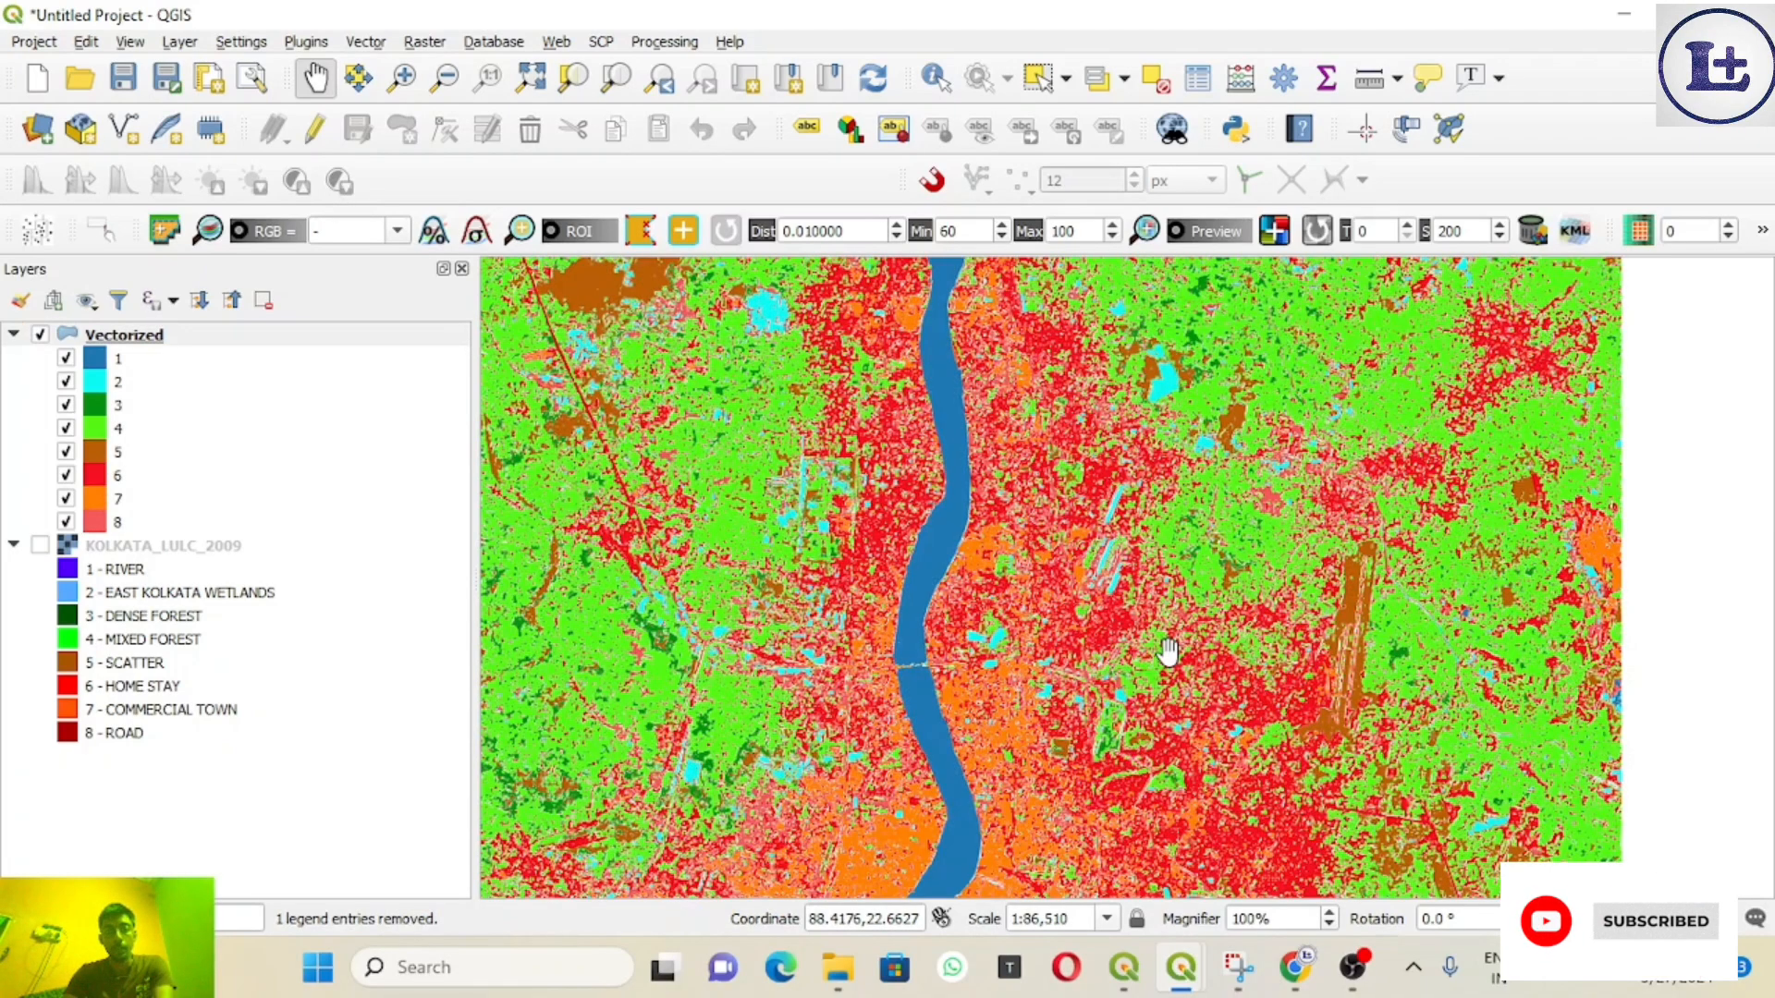
{"action": "scroll", "coordinate": [1168, 651], "scroll_direction": "down", "scroll_amount": 1}
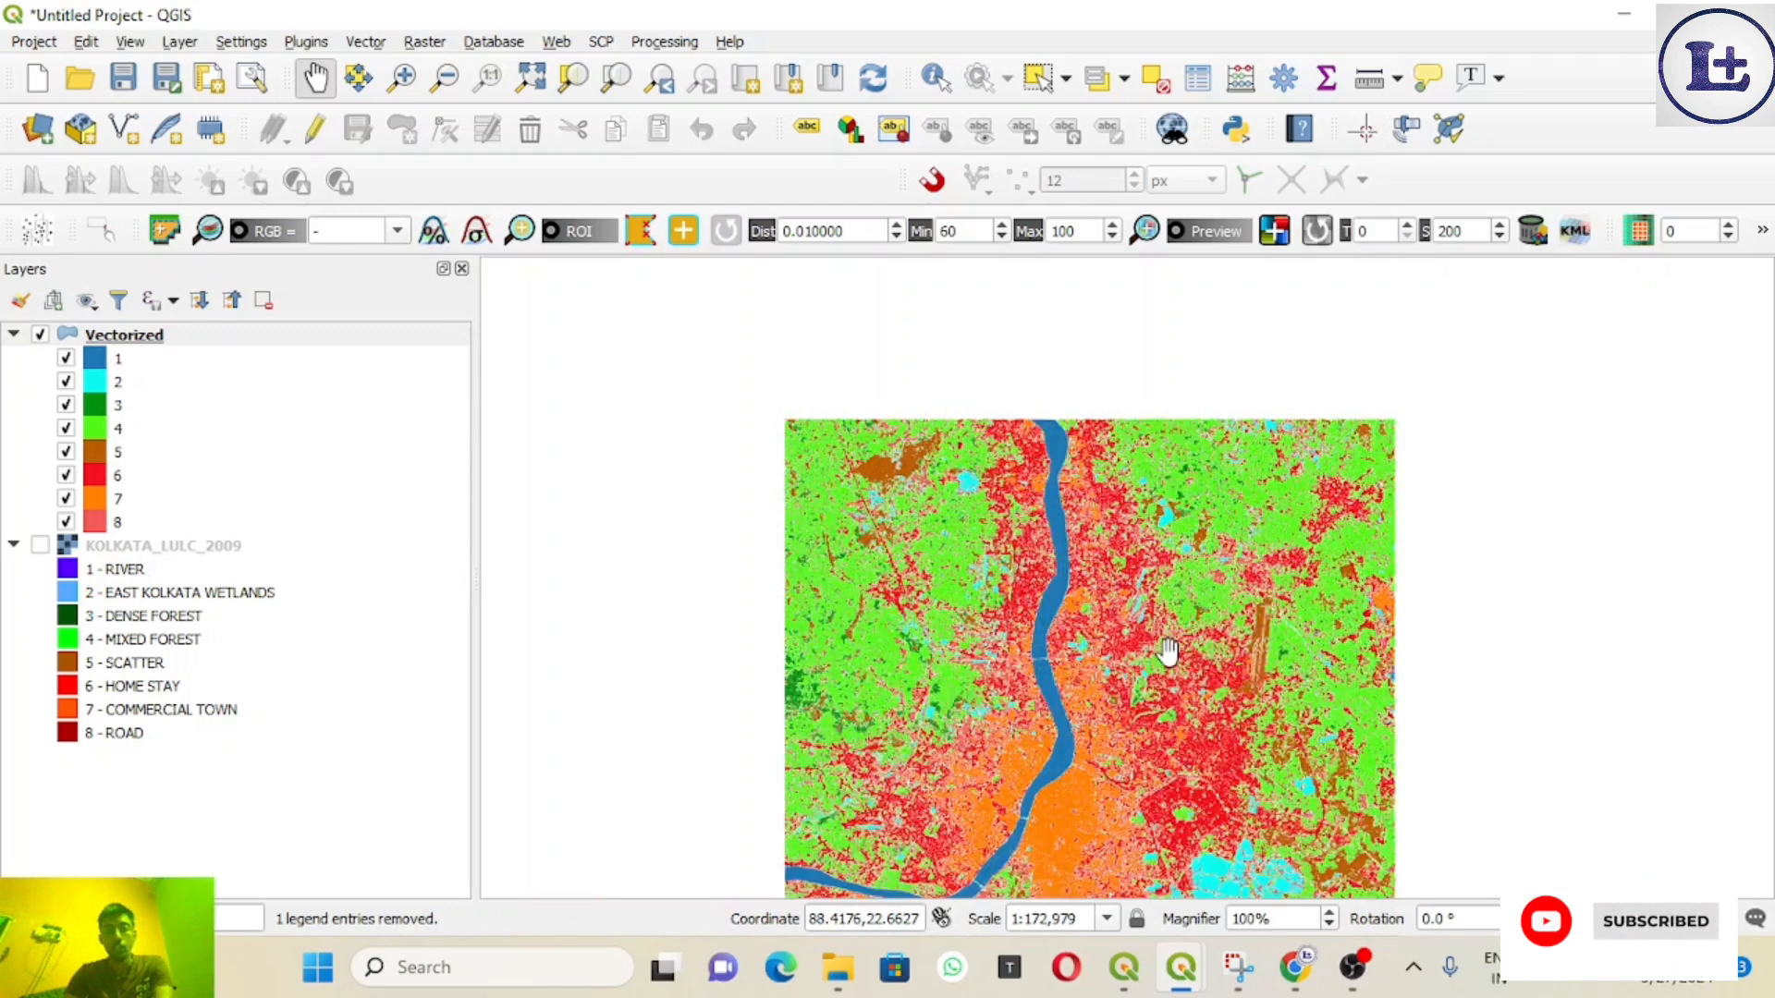
{"action": "left_click_drag", "start_coordinate": [1151, 698], "coordinate": [1154, 614]}
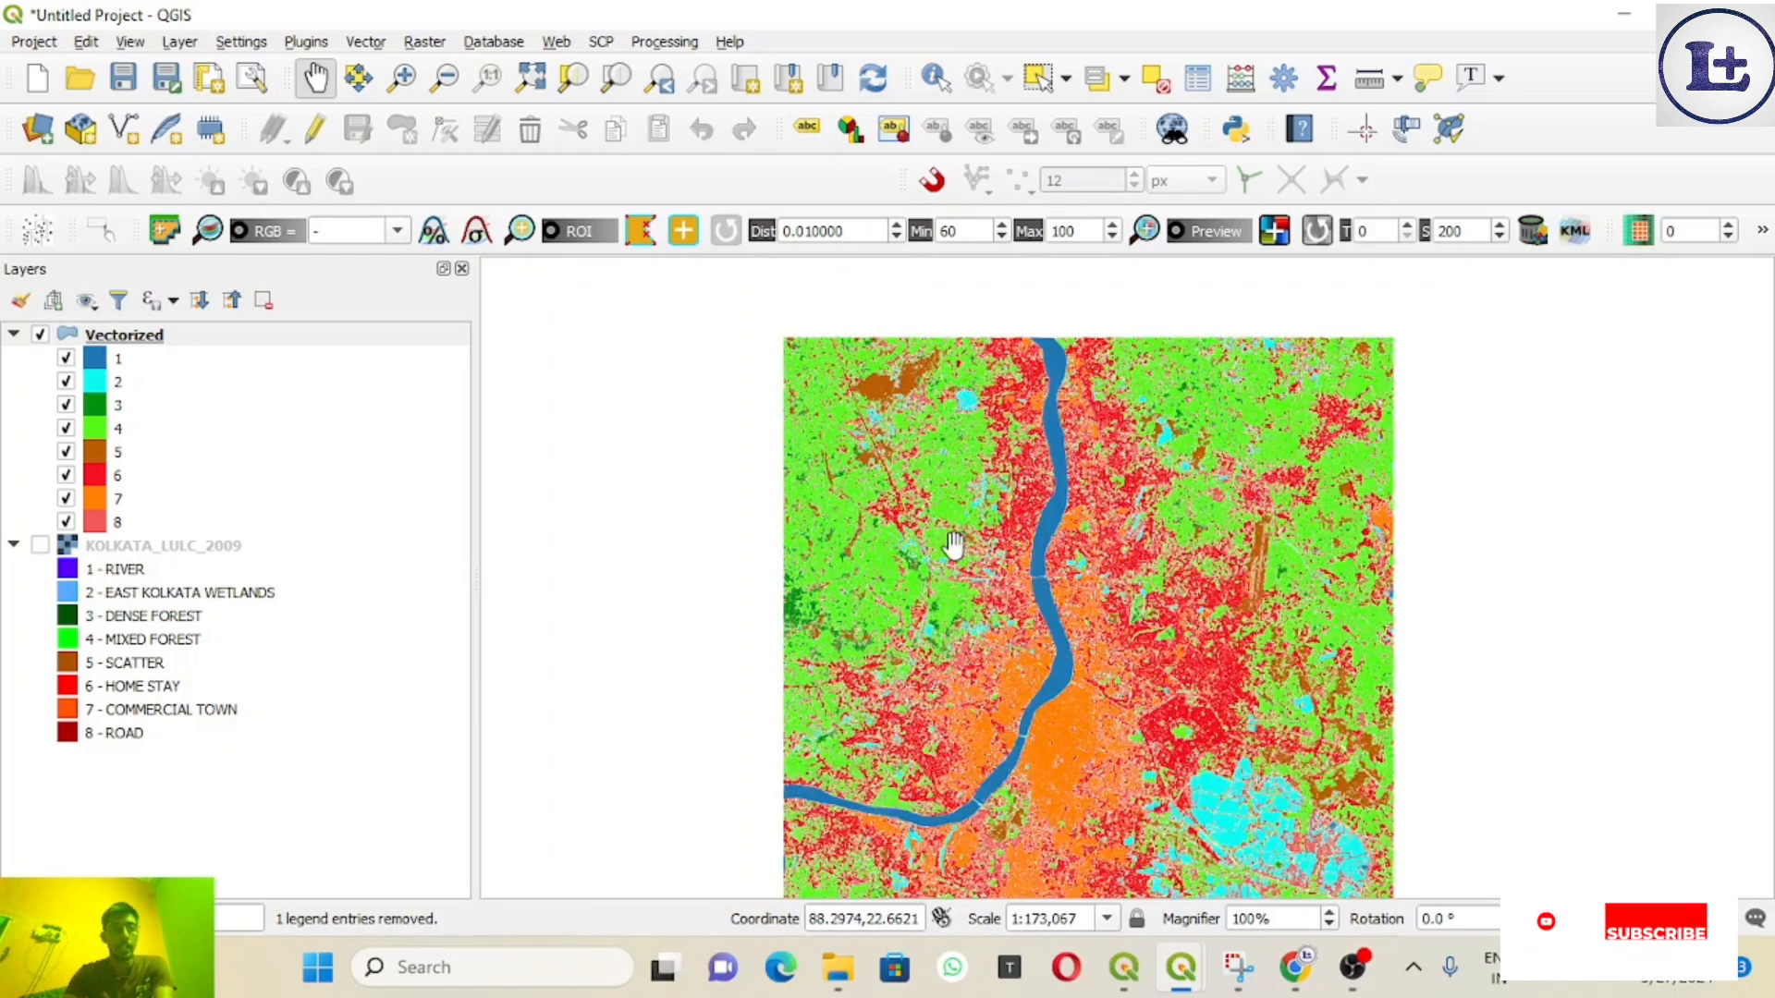
{"action": "left_click", "coordinate": [39, 546]}
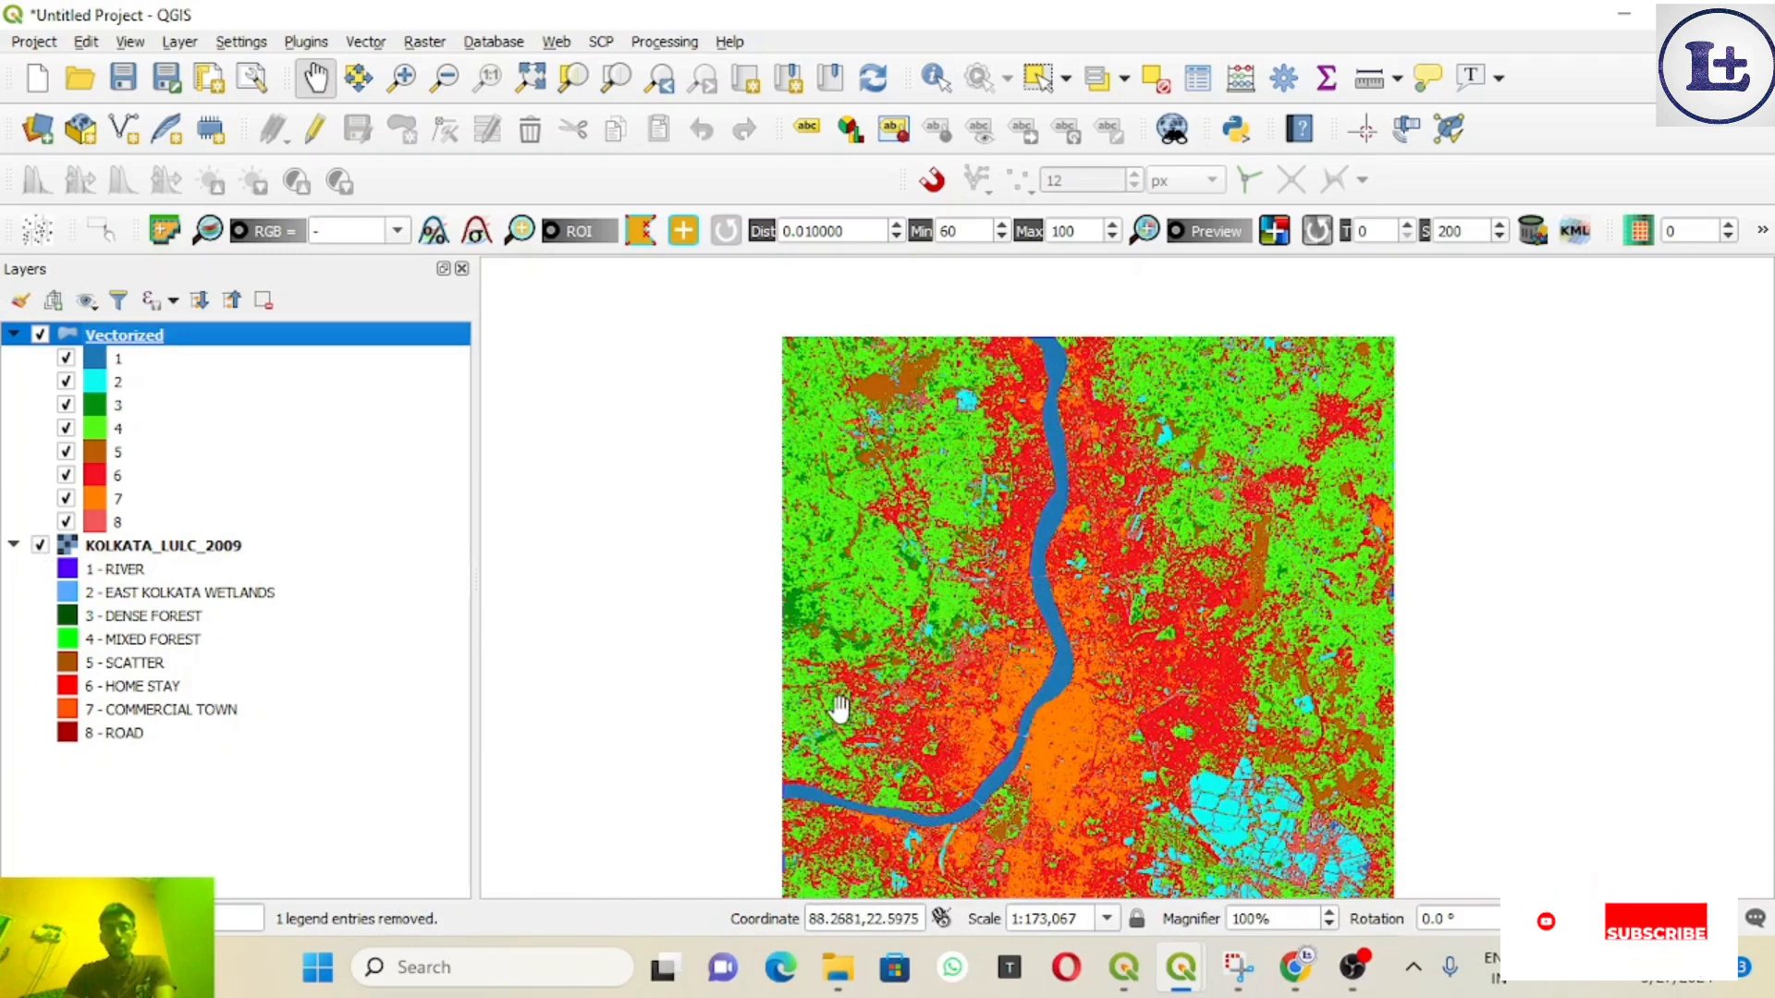
{"action": "left_click_drag", "start_coordinate": [1177, 675], "coordinate": [1175, 617]}
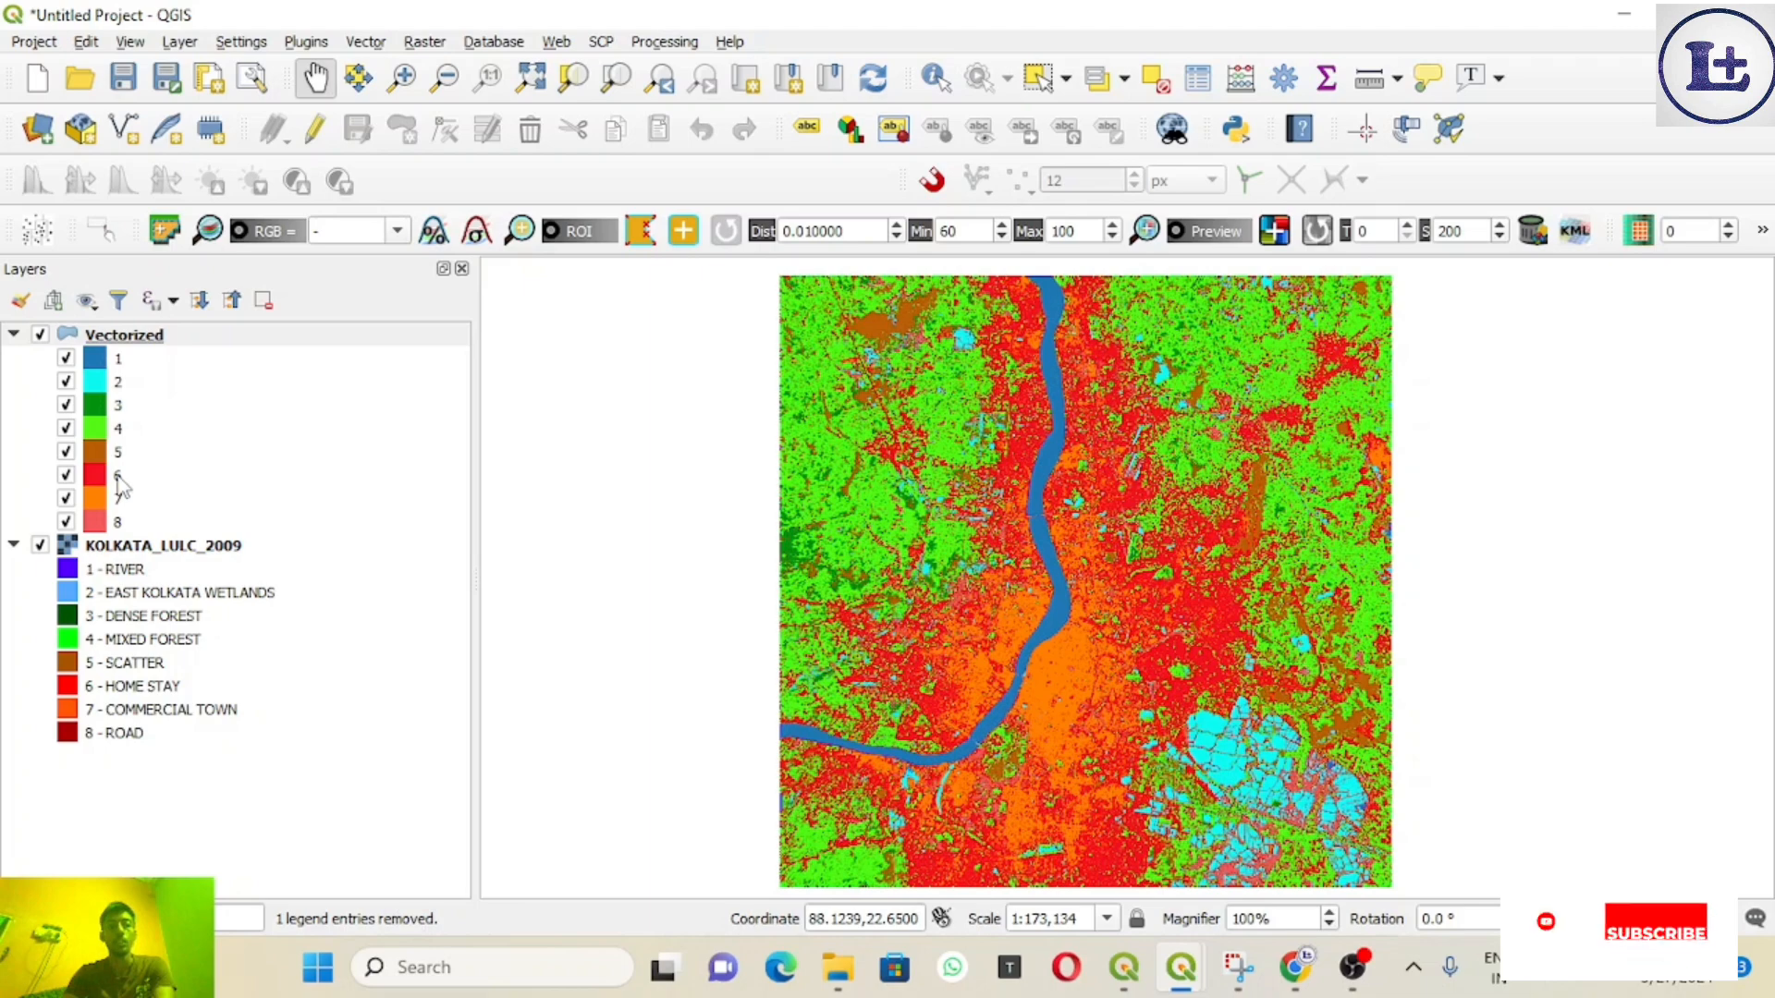
Step: Toggle the KOLKATA_LULC_2009 raster for comparison, and hide the Vectorized layer to view the raster alone
{"action": "left_click", "coordinate": [39, 546]}
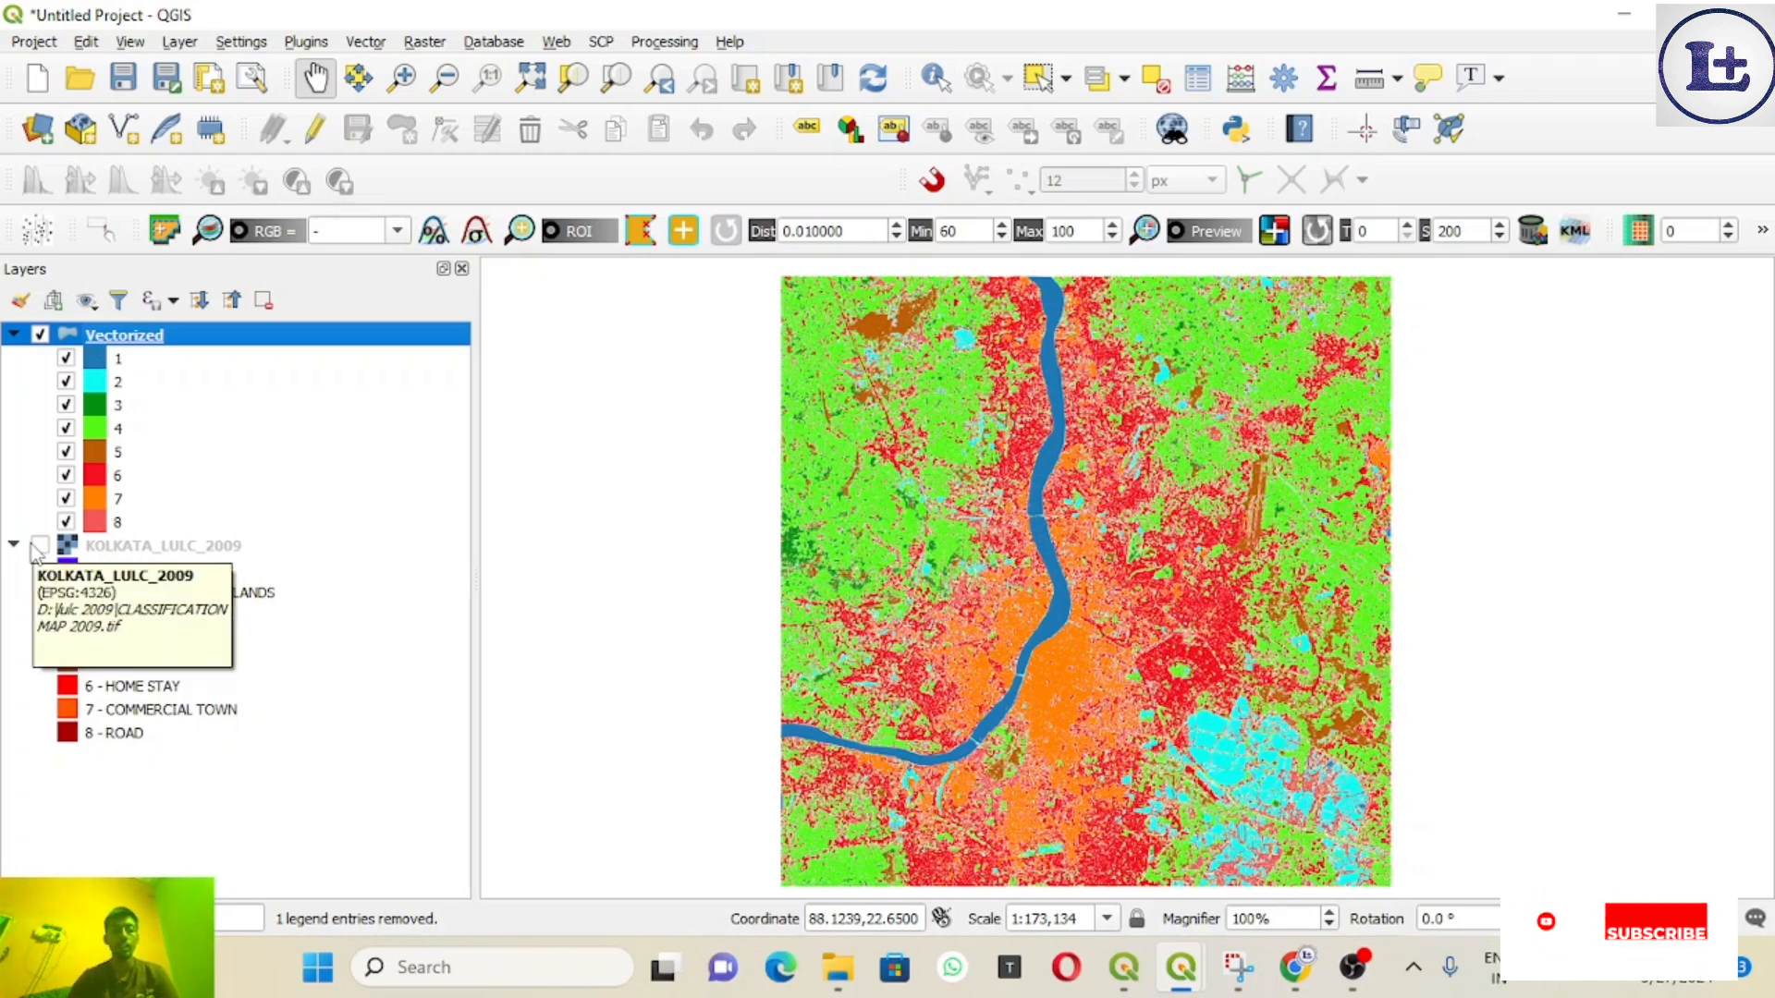
{"action": "left_click", "coordinate": [33, 551]}
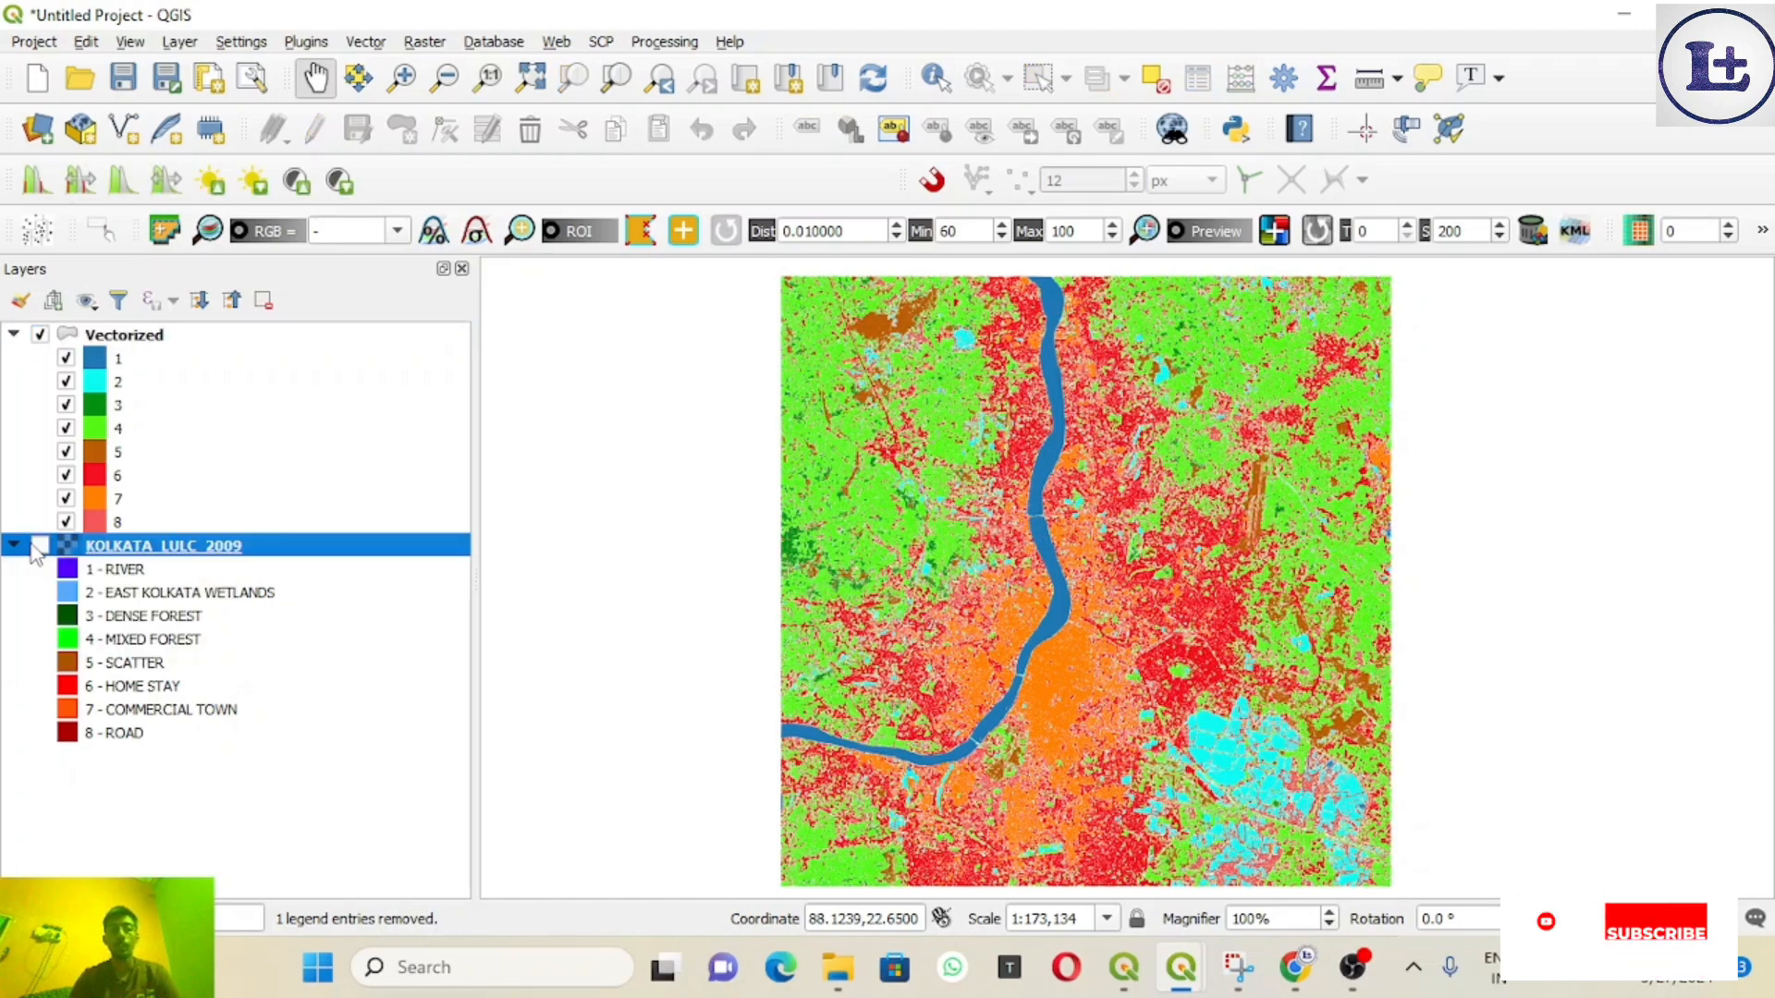
{"action": "left_click", "coordinate": [39, 547]}
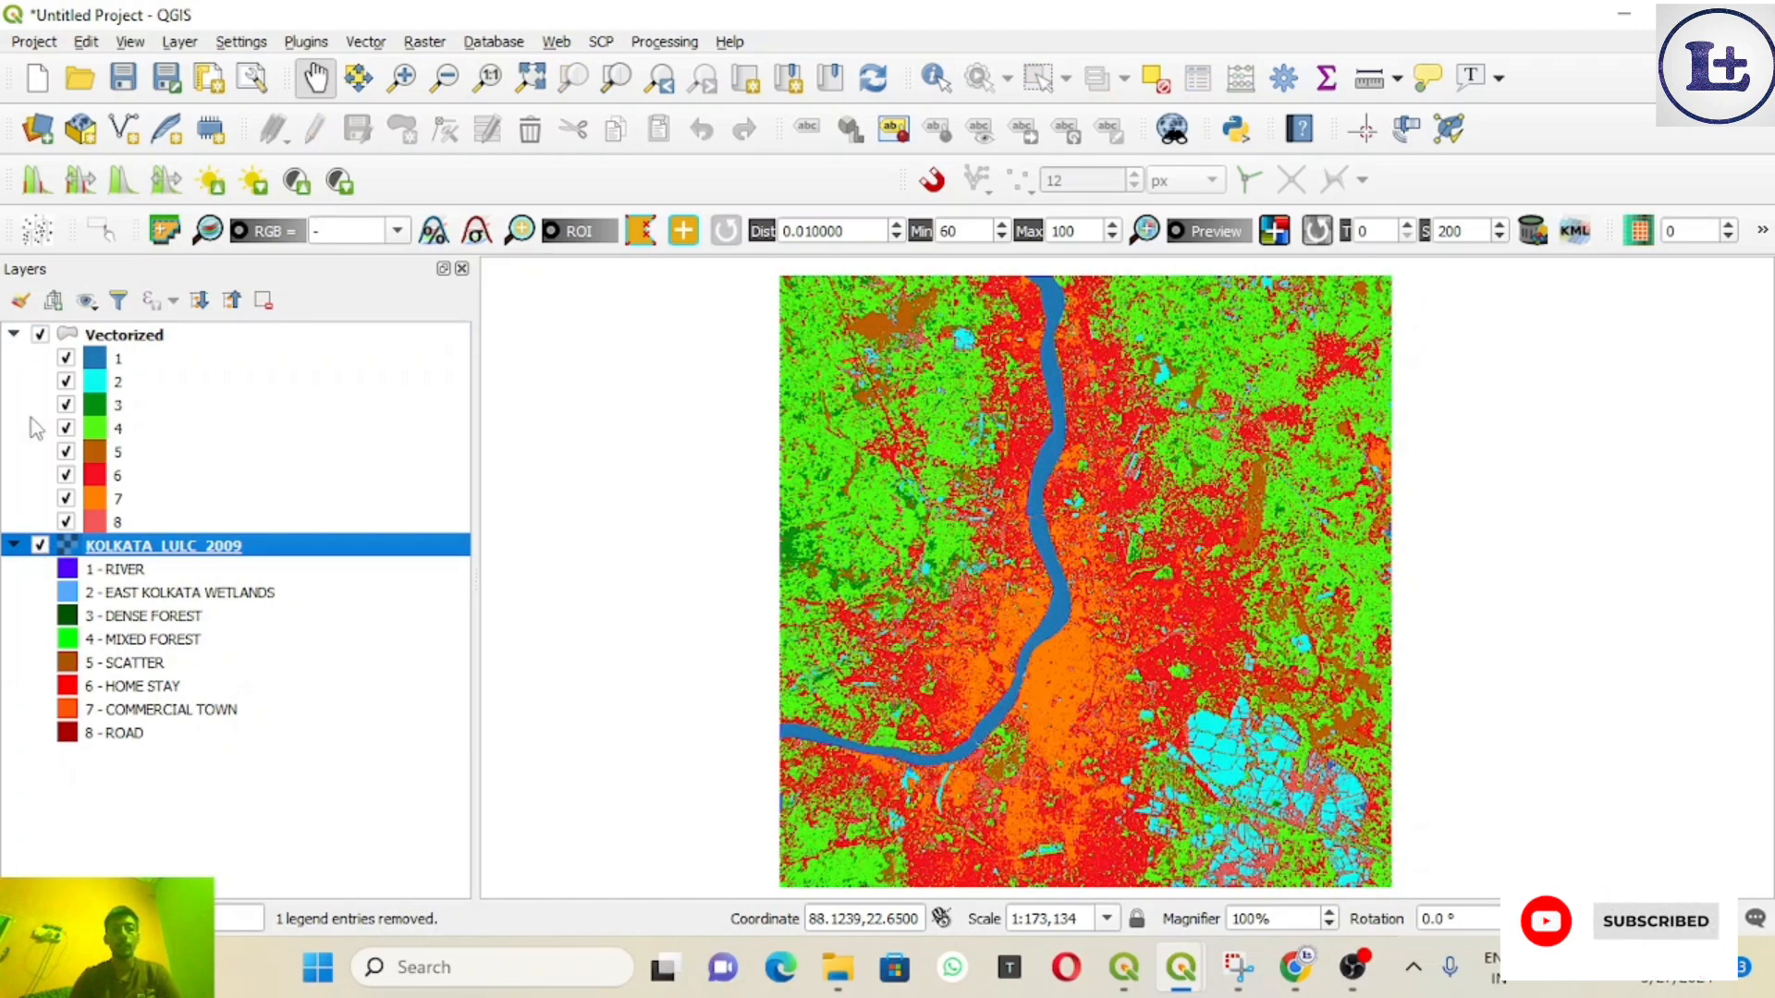
{"action": "left_click", "coordinate": [40, 335]}
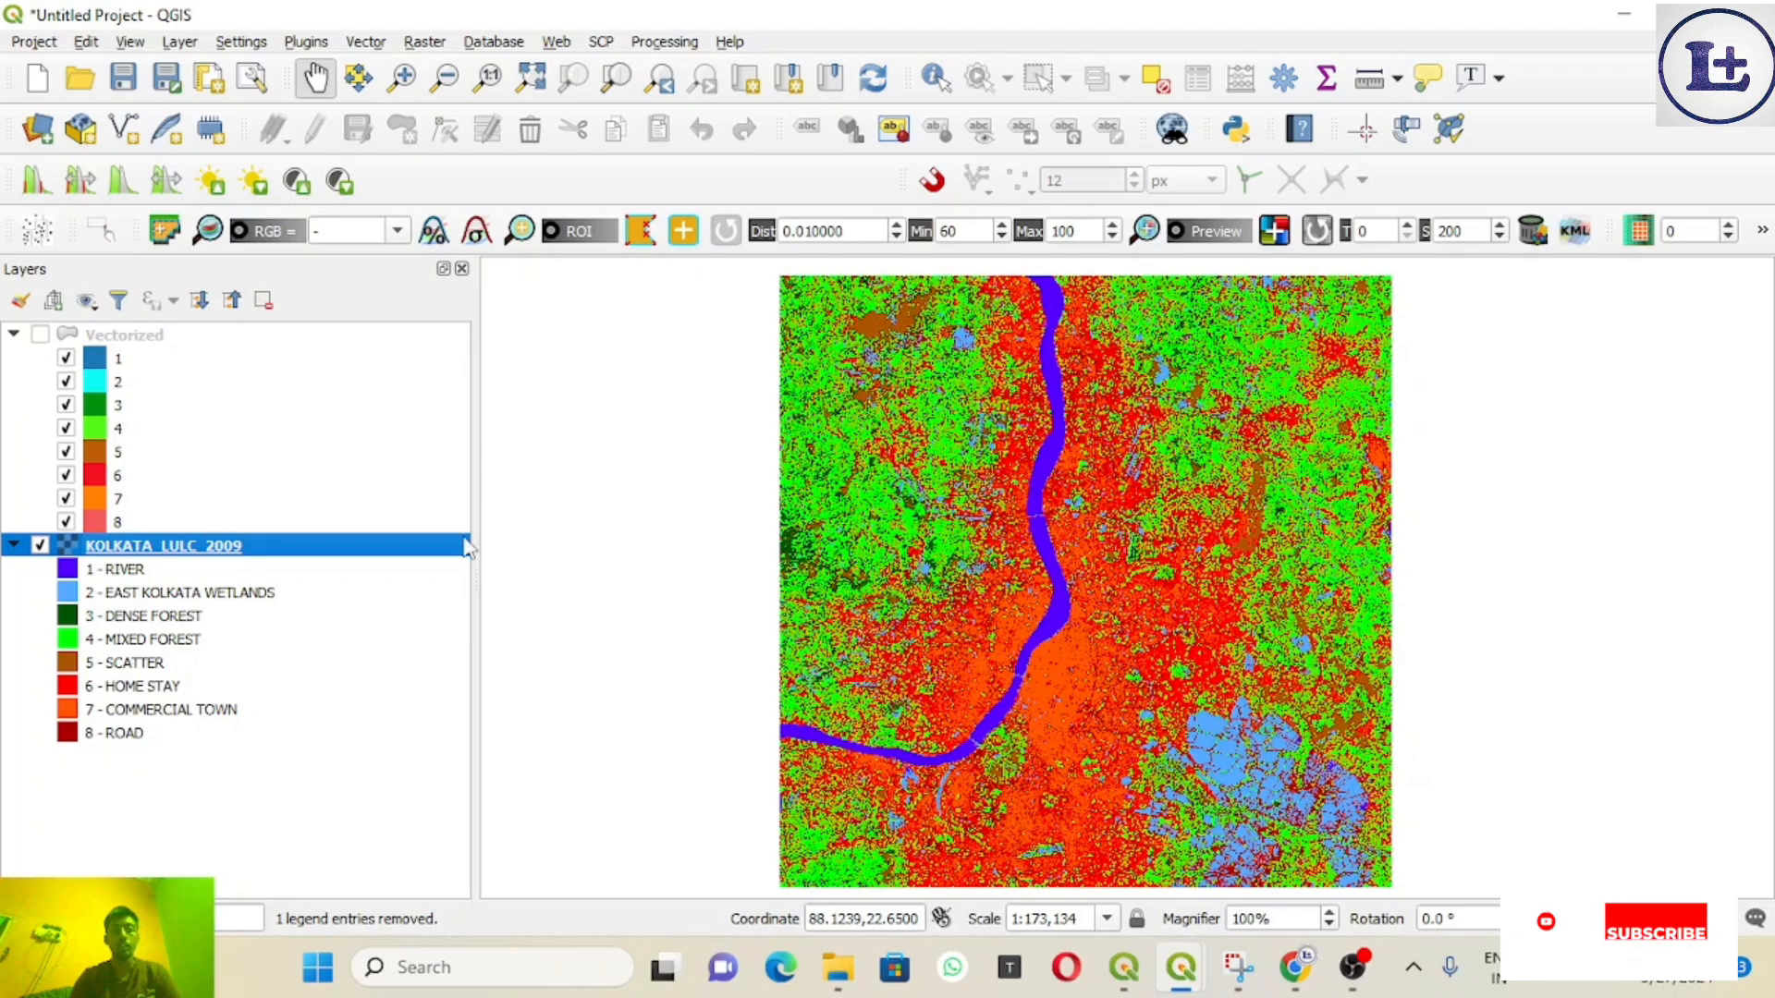
{"action": "scroll", "coordinate": [1117, 655], "scroll_direction": "up", "scroll_amount": 2}
{"action": "scroll", "coordinate": [1116, 654], "scroll_direction": "down", "scroll_amount": 2}
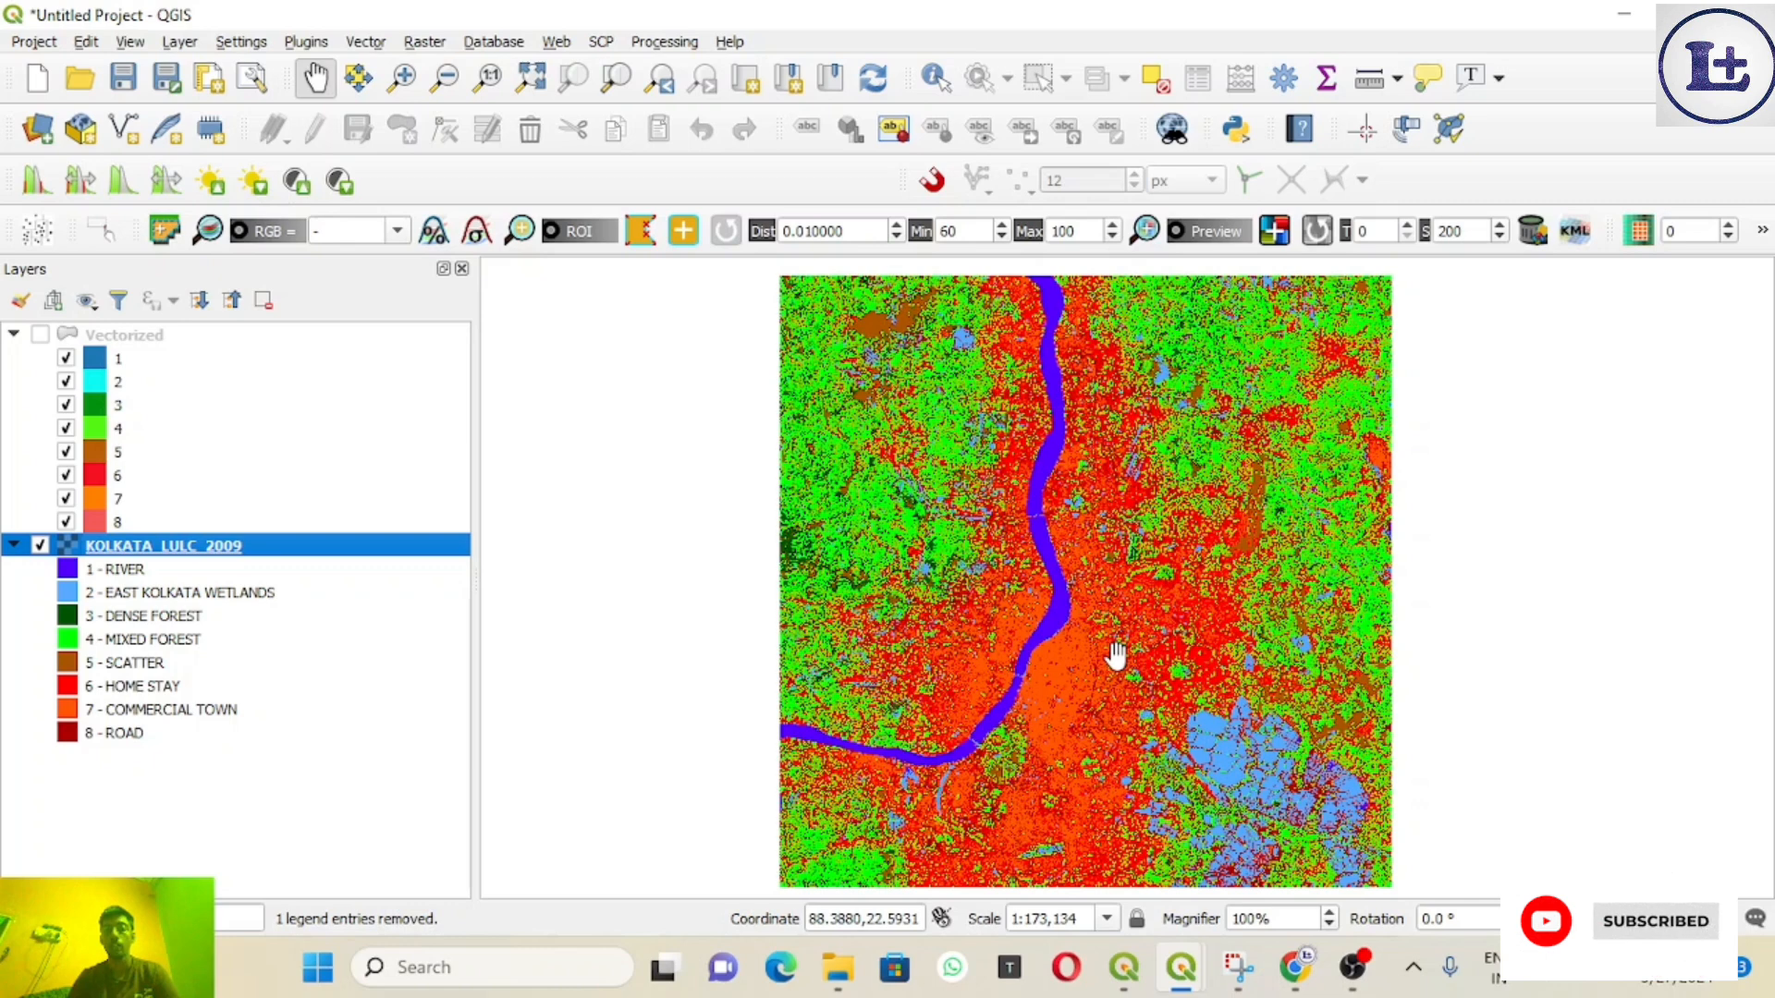
Step: Show the Vectorized layer without the raster, and hide classes 3 to 8 so only classes 1 and 2 display
{"action": "left_click", "coordinate": [39, 335]}
{"action": "left_click", "coordinate": [40, 546]}
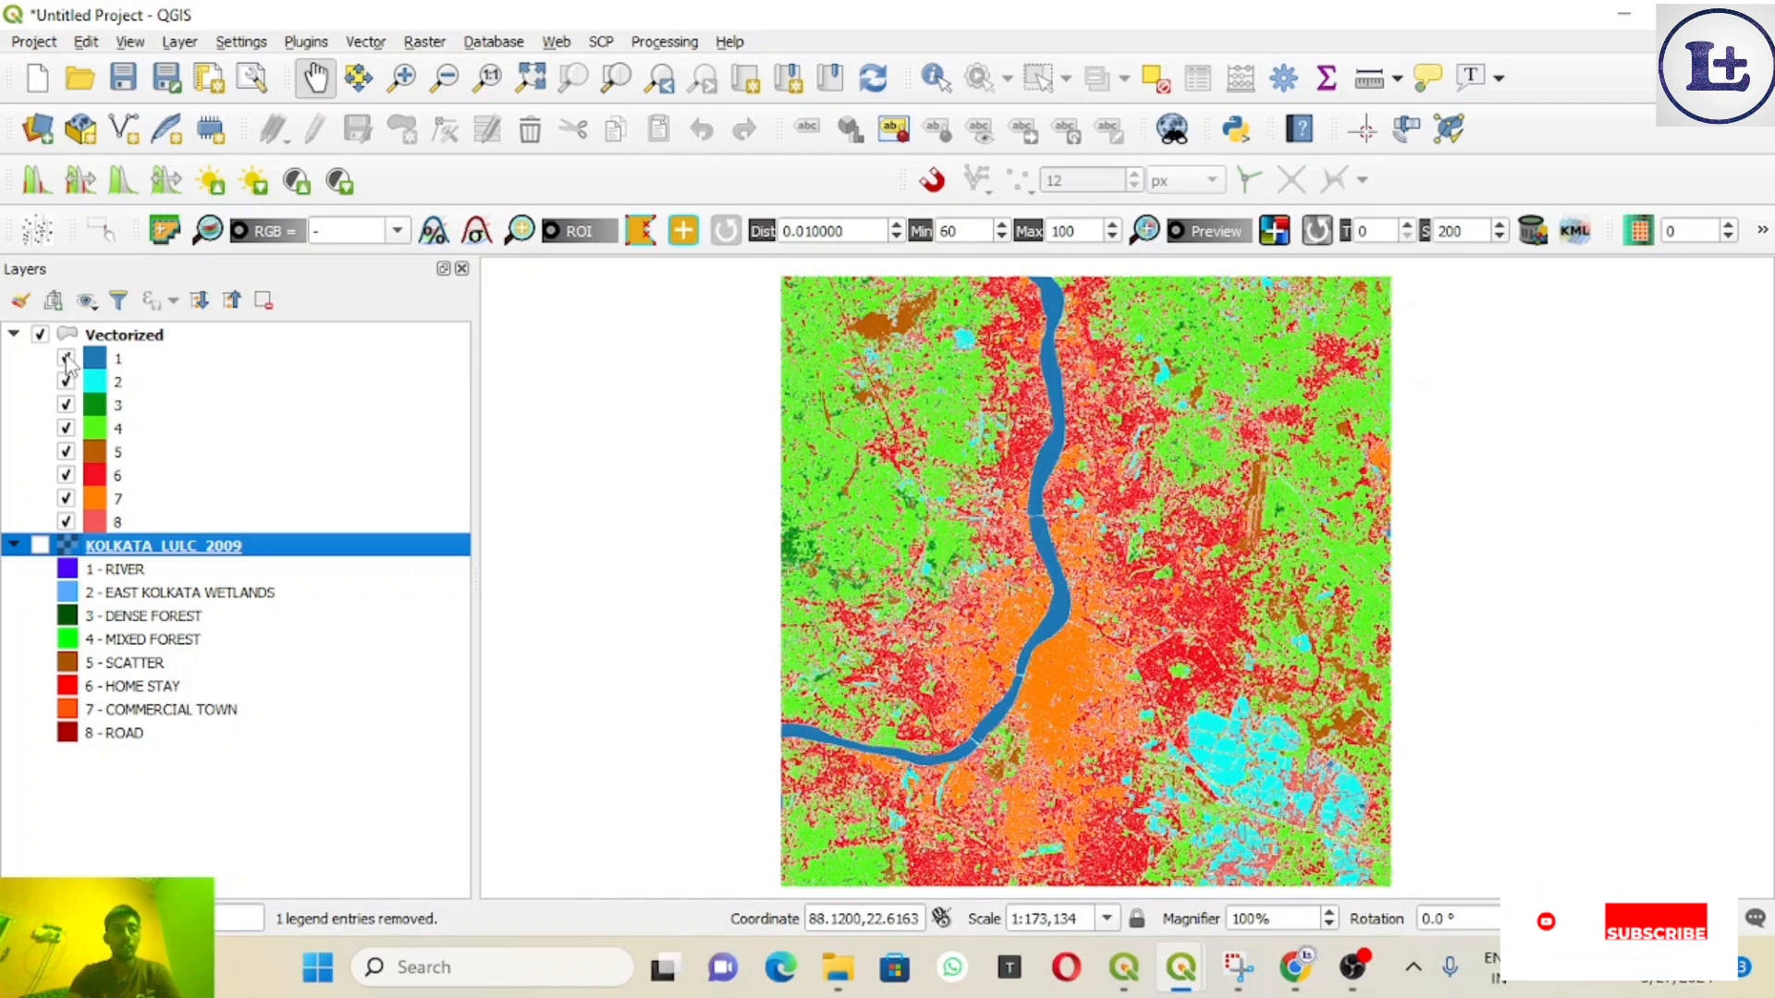
{"action": "left_click", "coordinate": [66, 405]}
{"action": "left_click", "coordinate": [66, 428]}
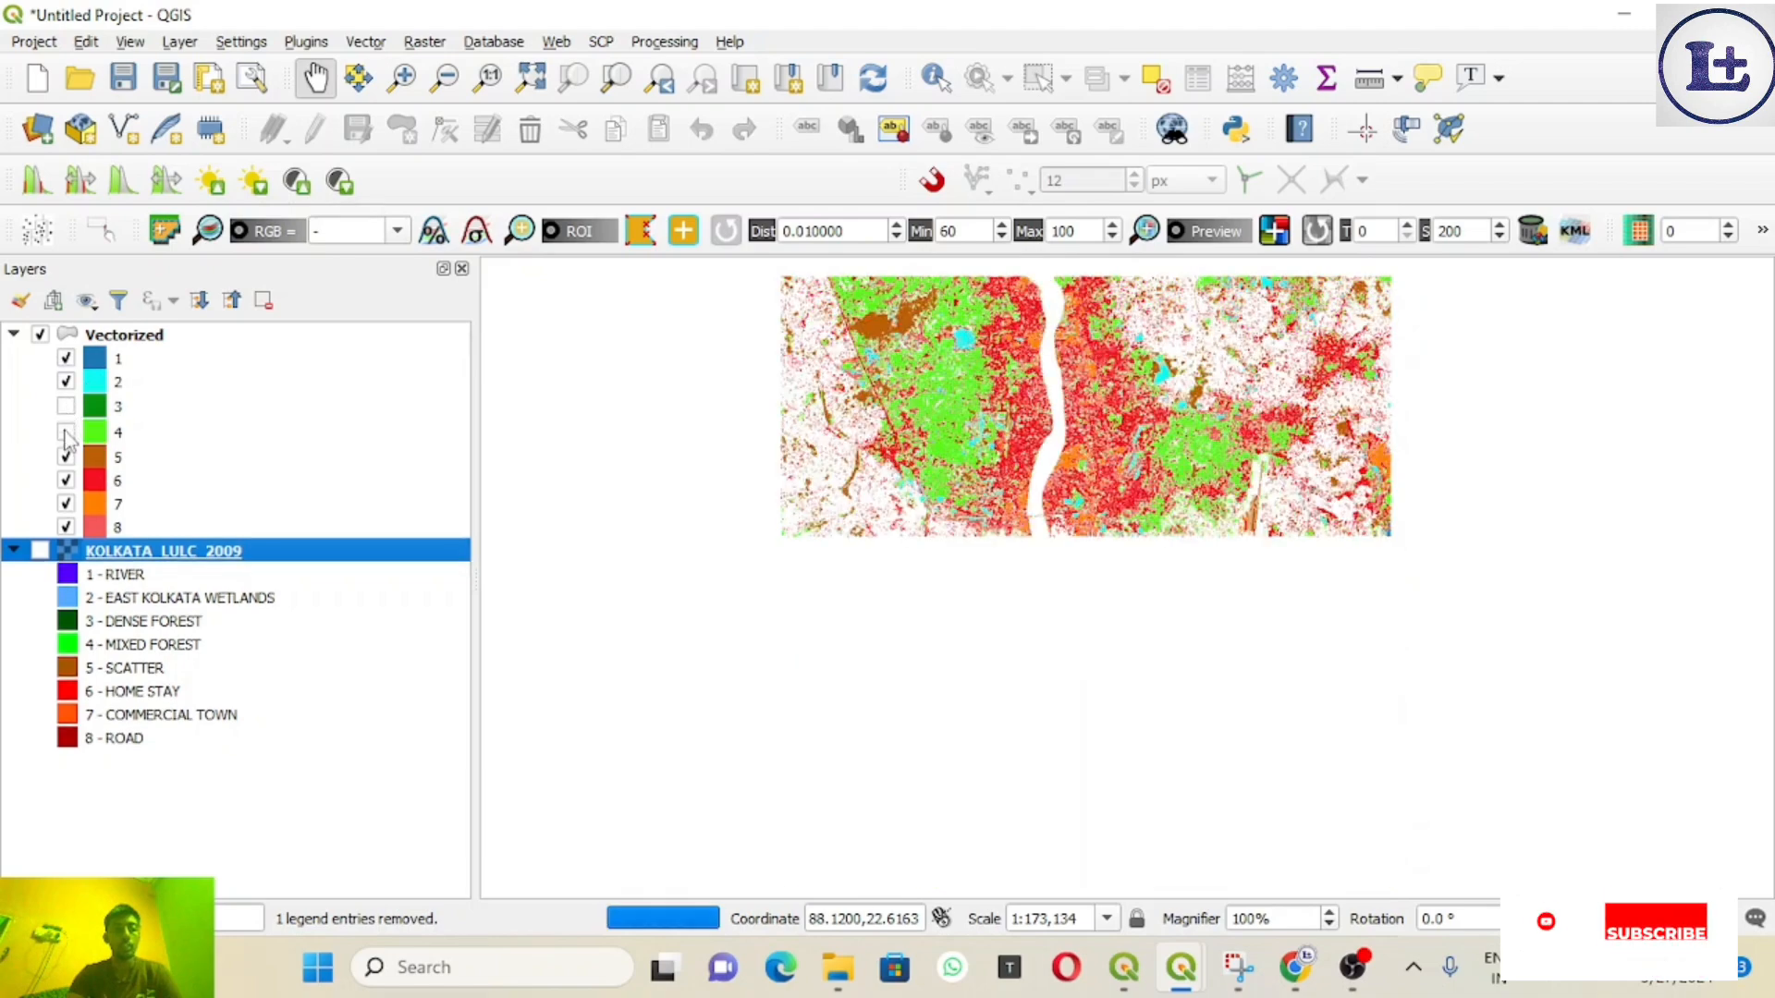
{"action": "left_click", "coordinate": [66, 457]}
{"action": "left_click", "coordinate": [65, 480]}
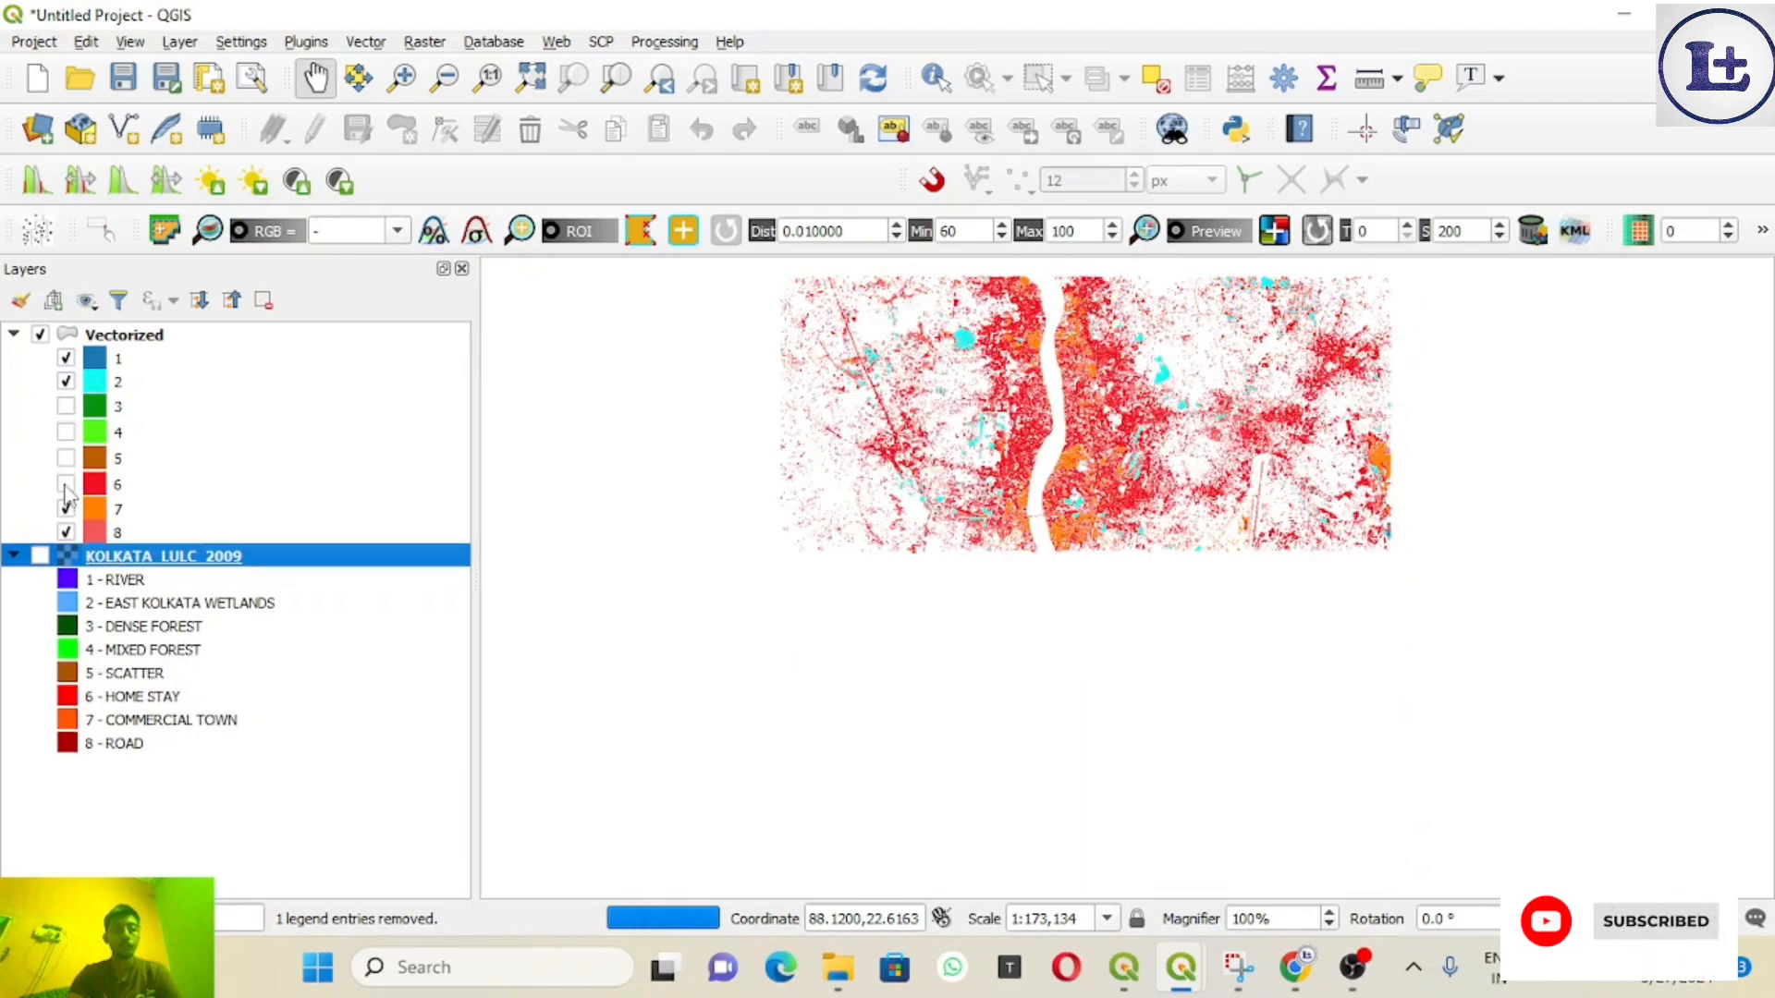
{"action": "left_click", "coordinate": [66, 510]}
{"action": "left_click", "coordinate": [66, 533]}
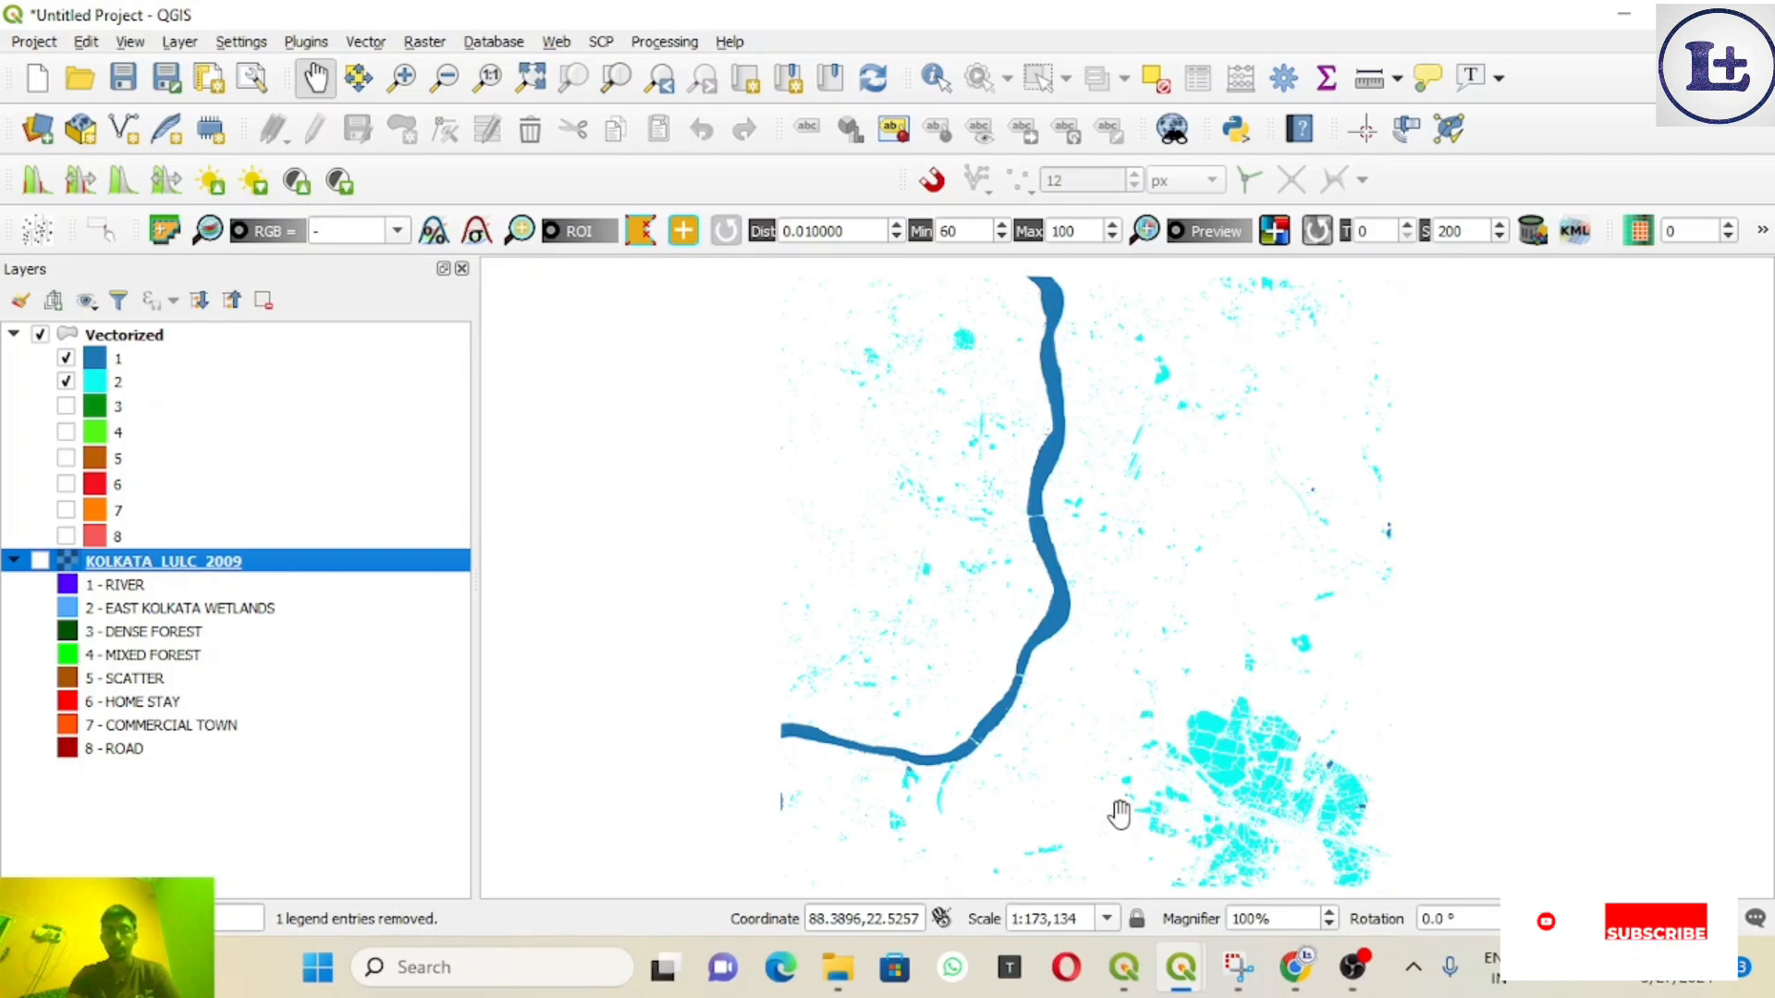
Step: Display the forest classes 3 and 4 of the Vectorized layer in place of classes 1 and 2
{"action": "left_click", "coordinate": [66, 407]}
{"action": "left_click", "coordinate": [66, 432]}
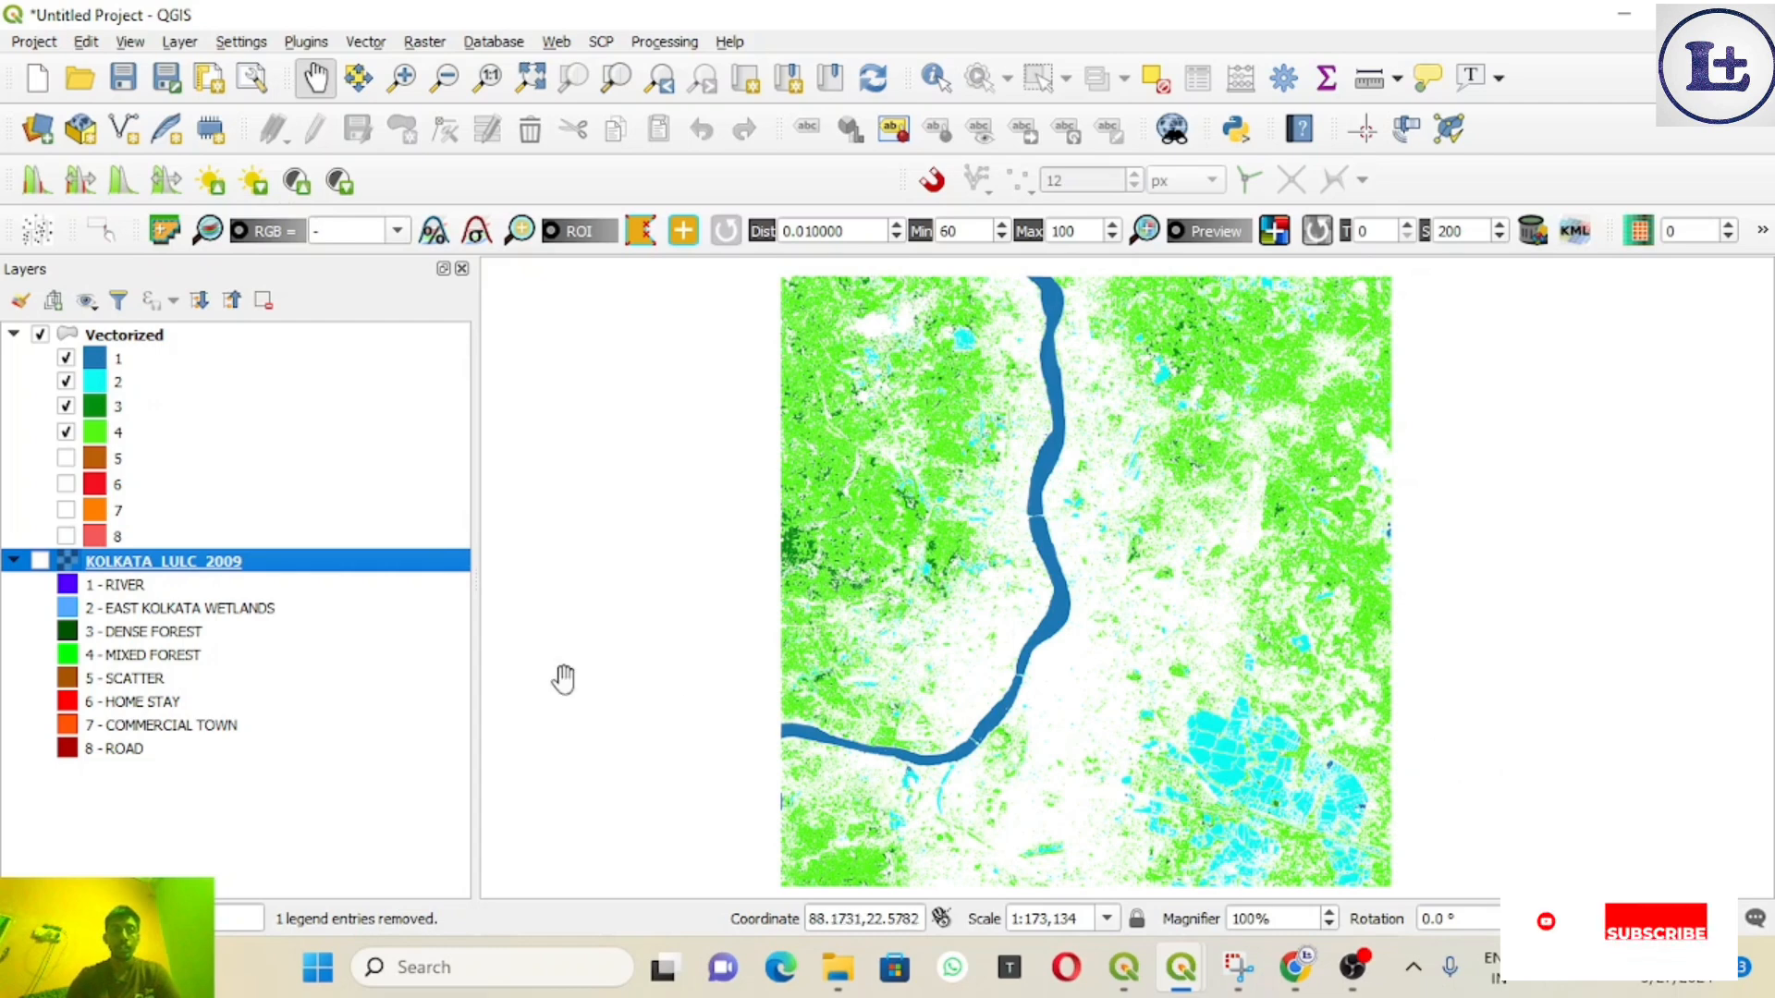
{"action": "left_click", "coordinate": [66, 359]}
{"action": "left_click", "coordinate": [66, 383]}
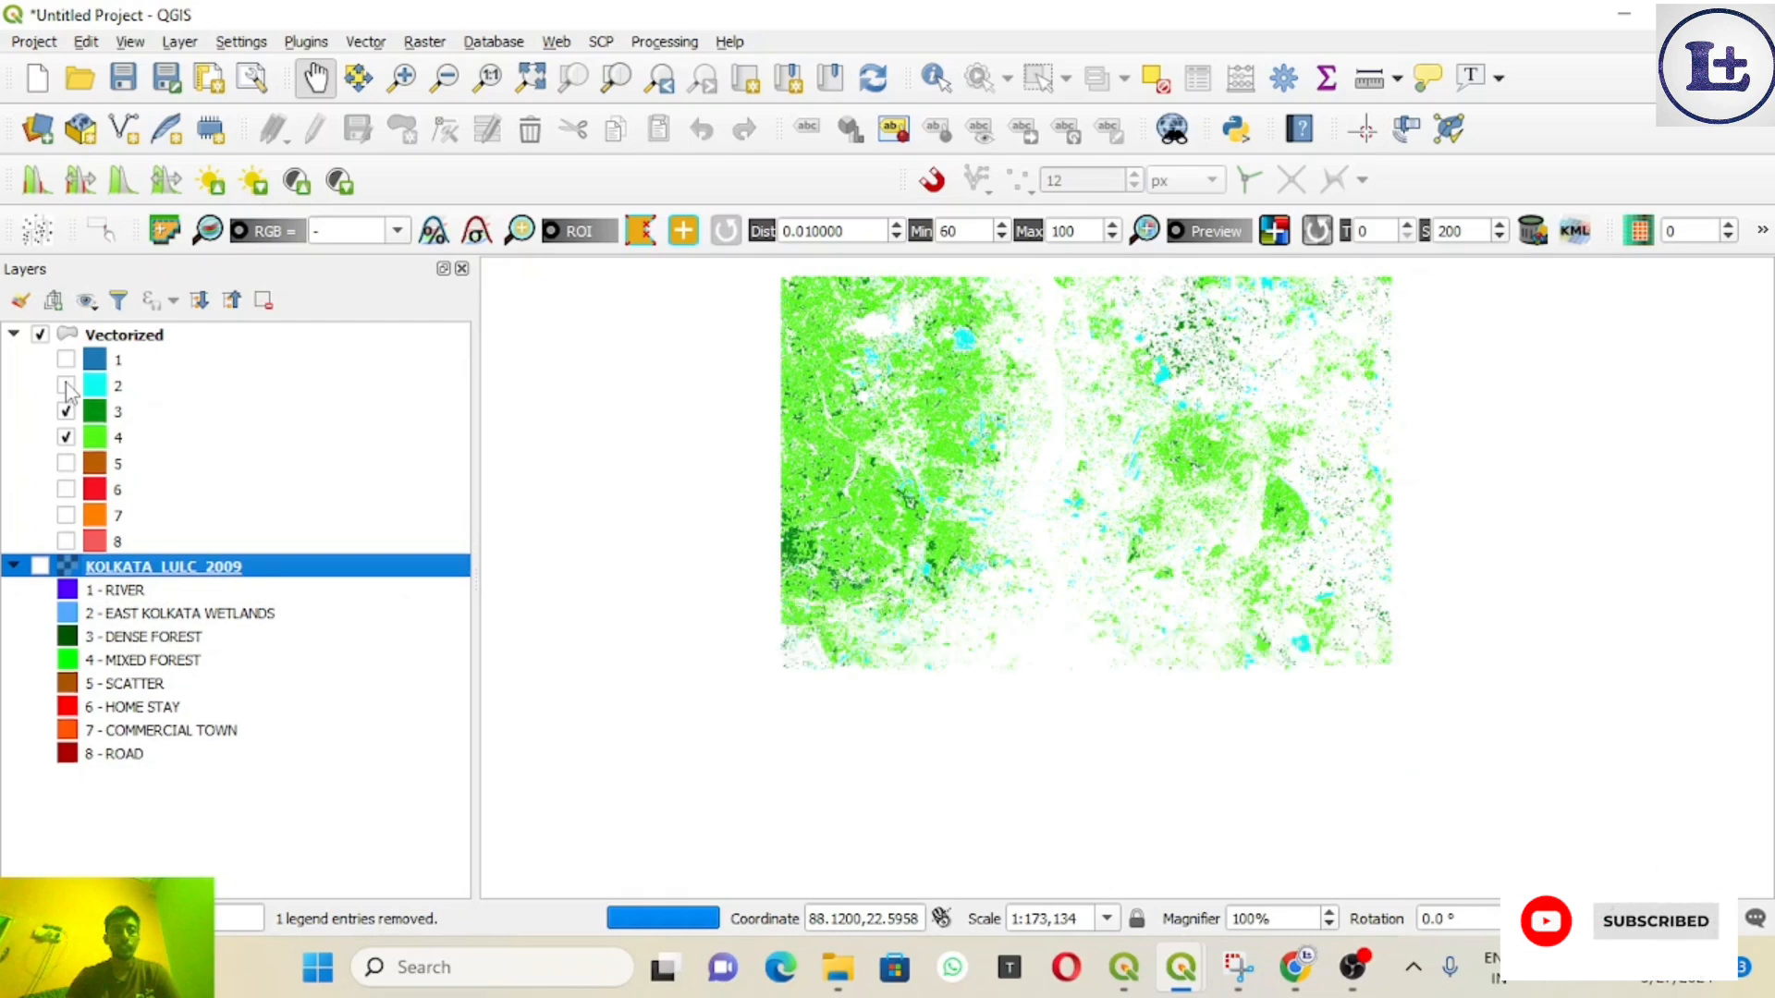
Step: Isolate class 6 of the Vectorized layer by showing it and hiding classes 3 and 4
{"action": "left_click", "coordinate": [66, 490]}
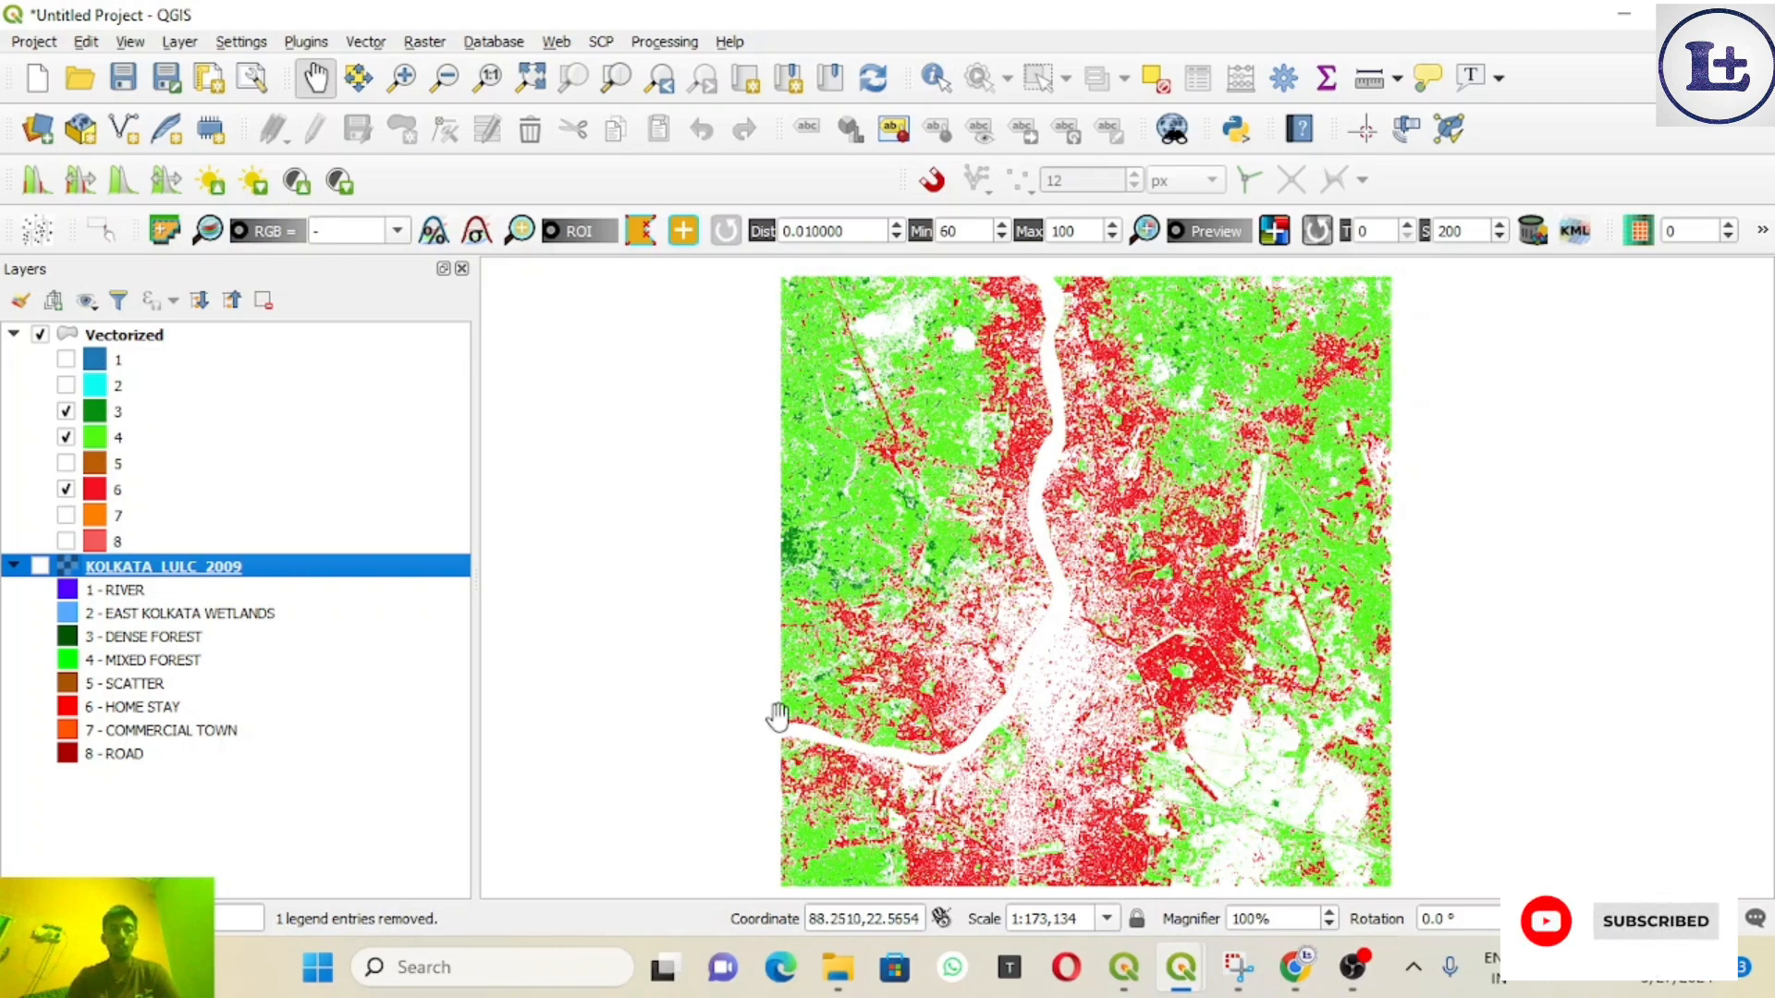
{"action": "left_click", "coordinate": [66, 439]}
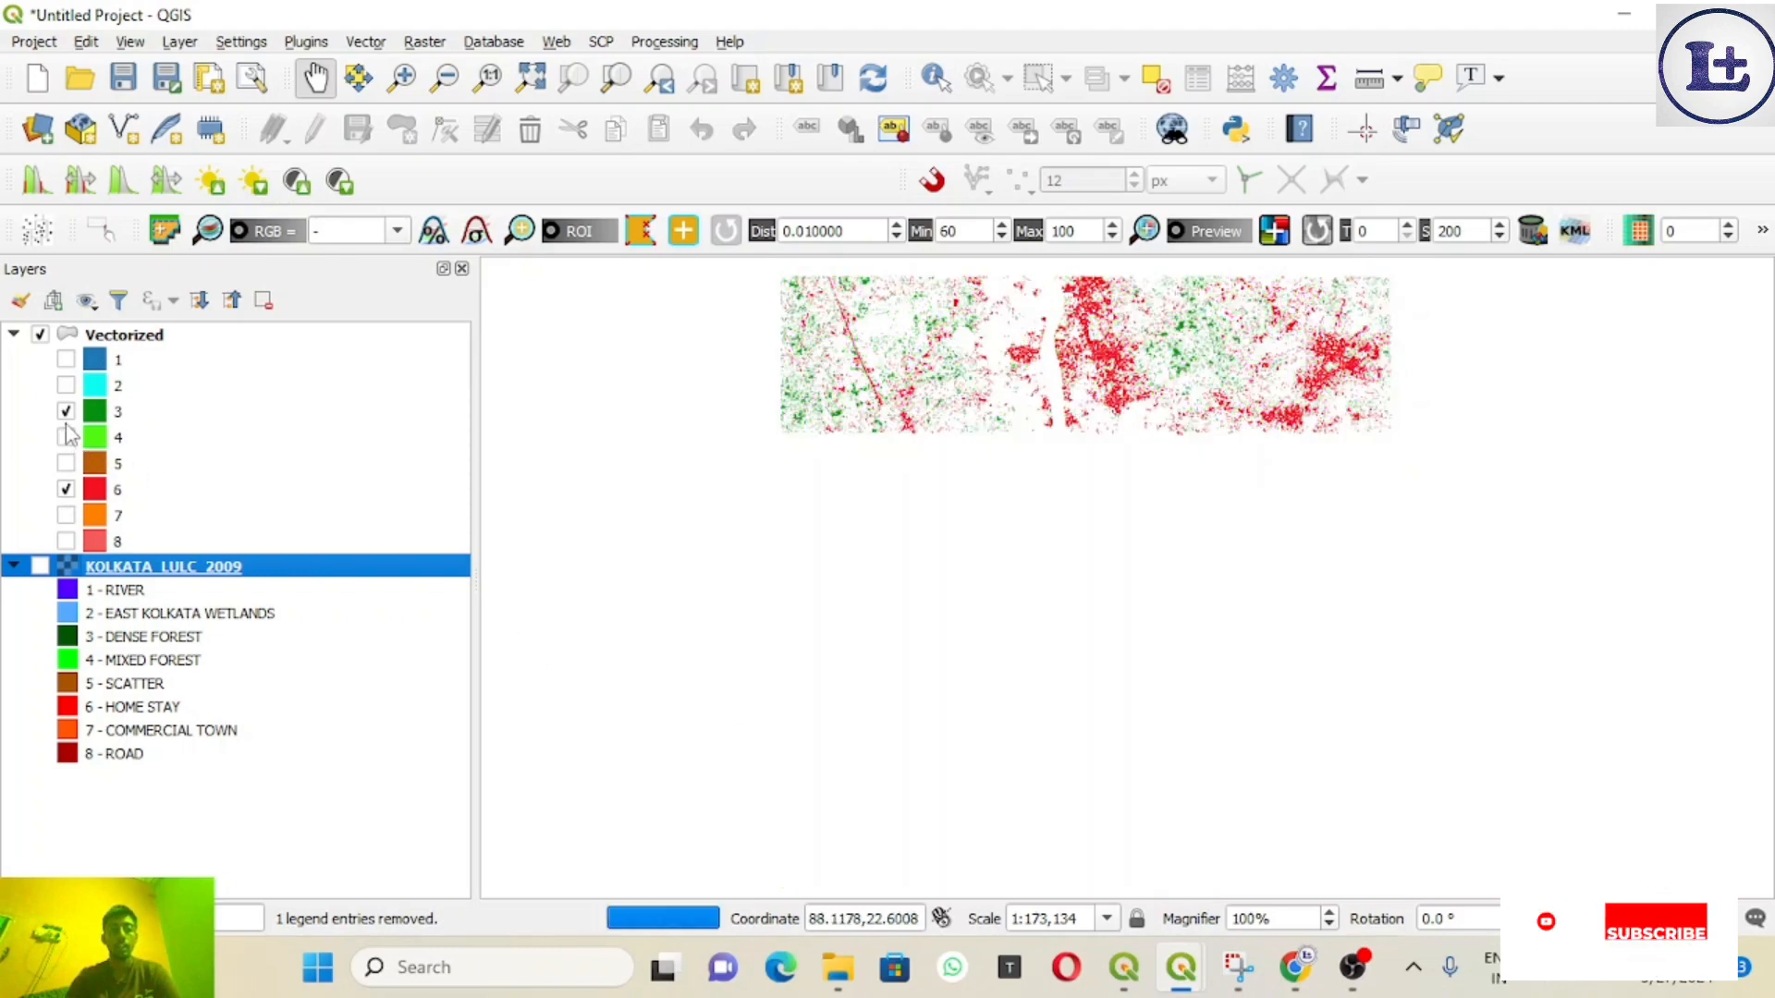
{"action": "left_click", "coordinate": [66, 411]}
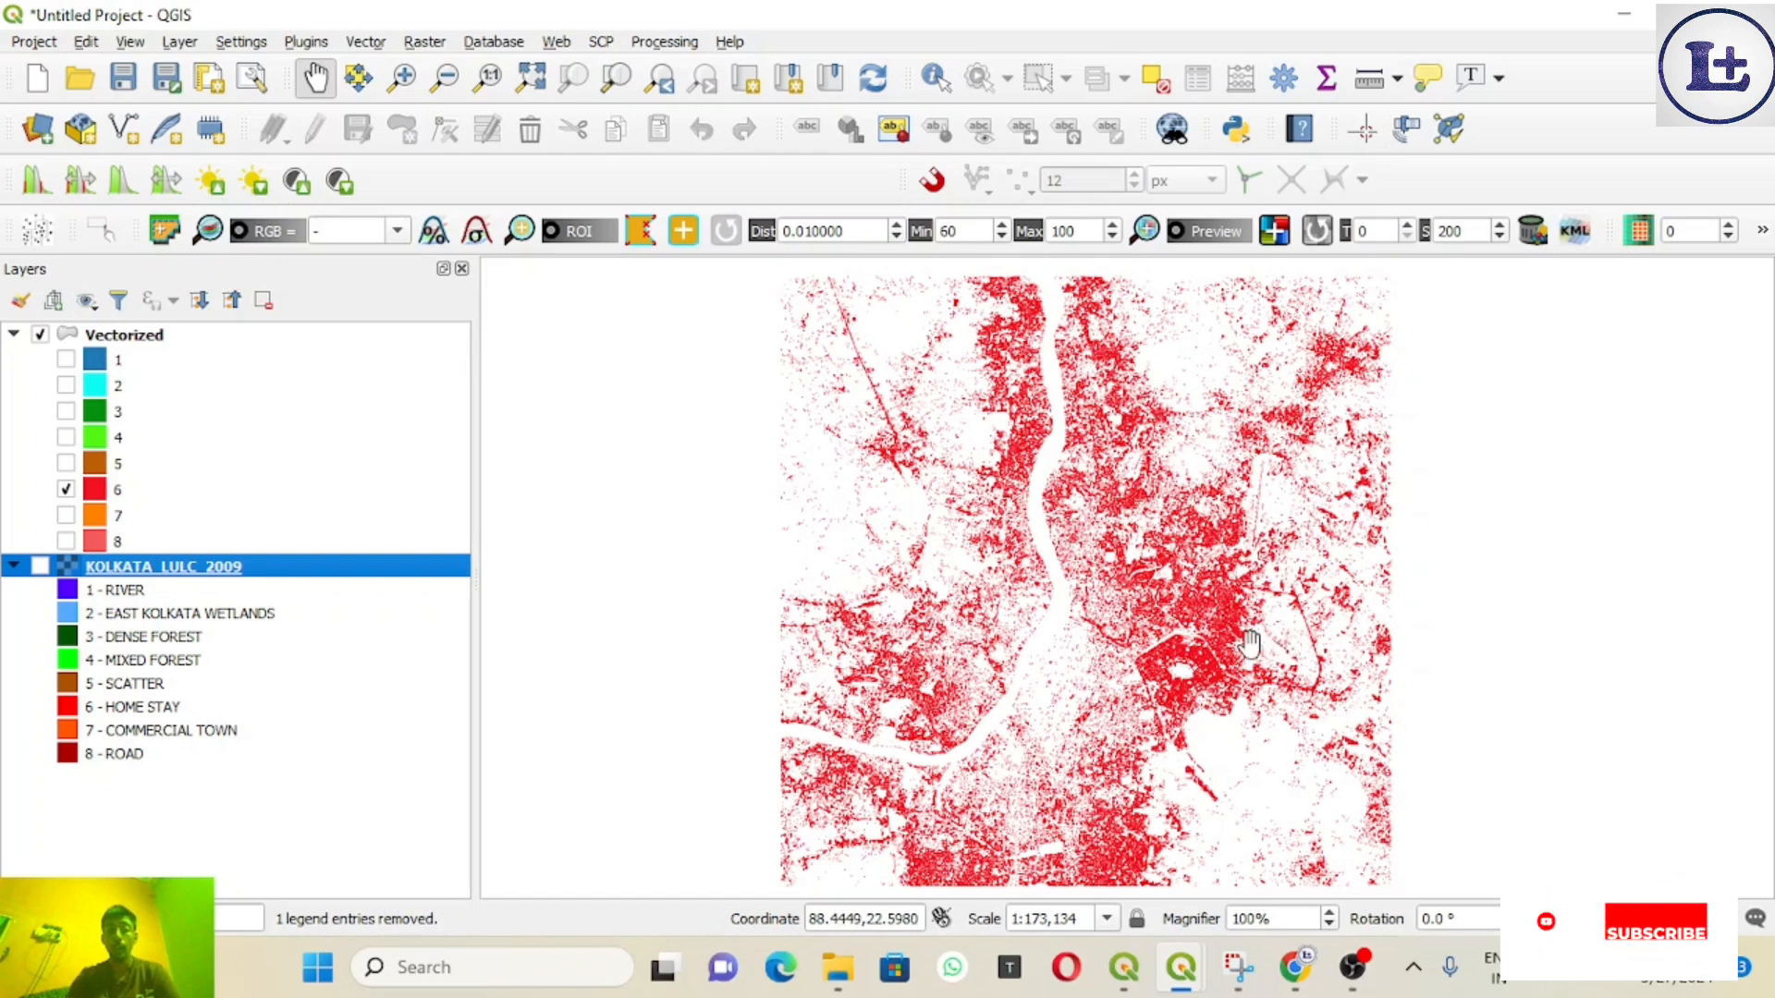
{"action": "left_click_drag", "start_coordinate": [1163, 764], "coordinate": [1179, 807]}
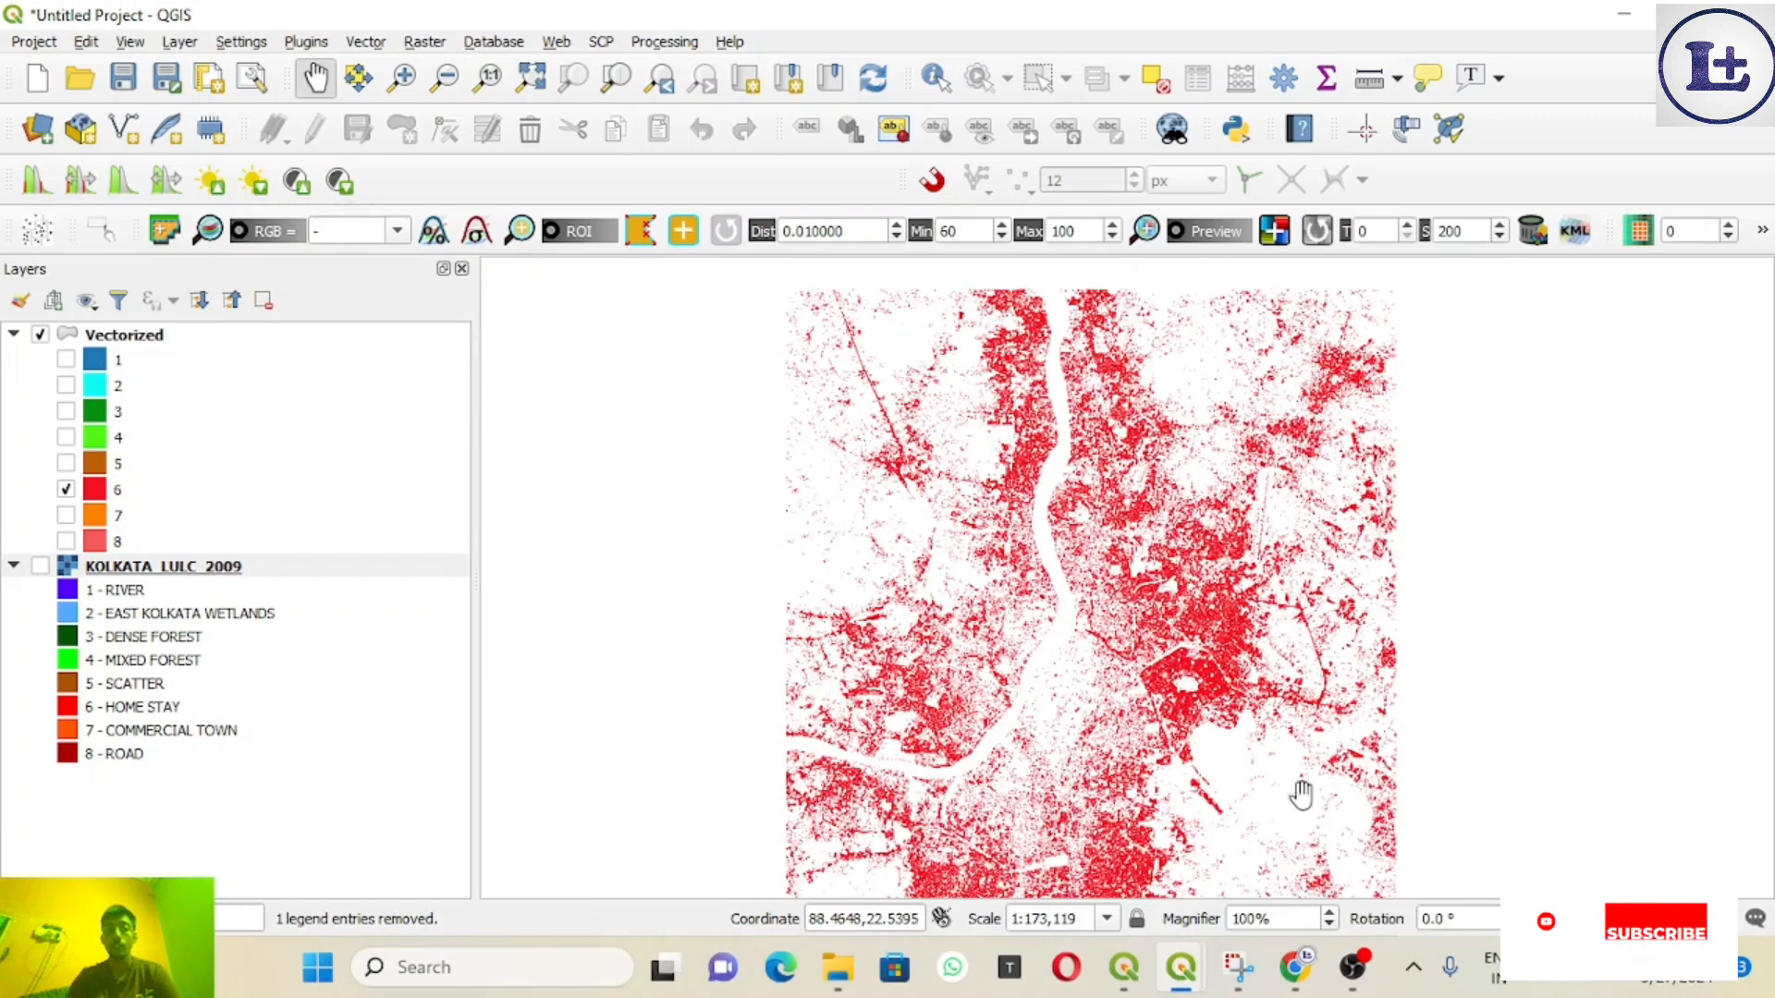
Step: Show classes 8 and 7 of the Vectorized layer alongside class 6
{"action": "left_click_drag", "start_coordinate": [1301, 793], "coordinate": [1297, 782]}
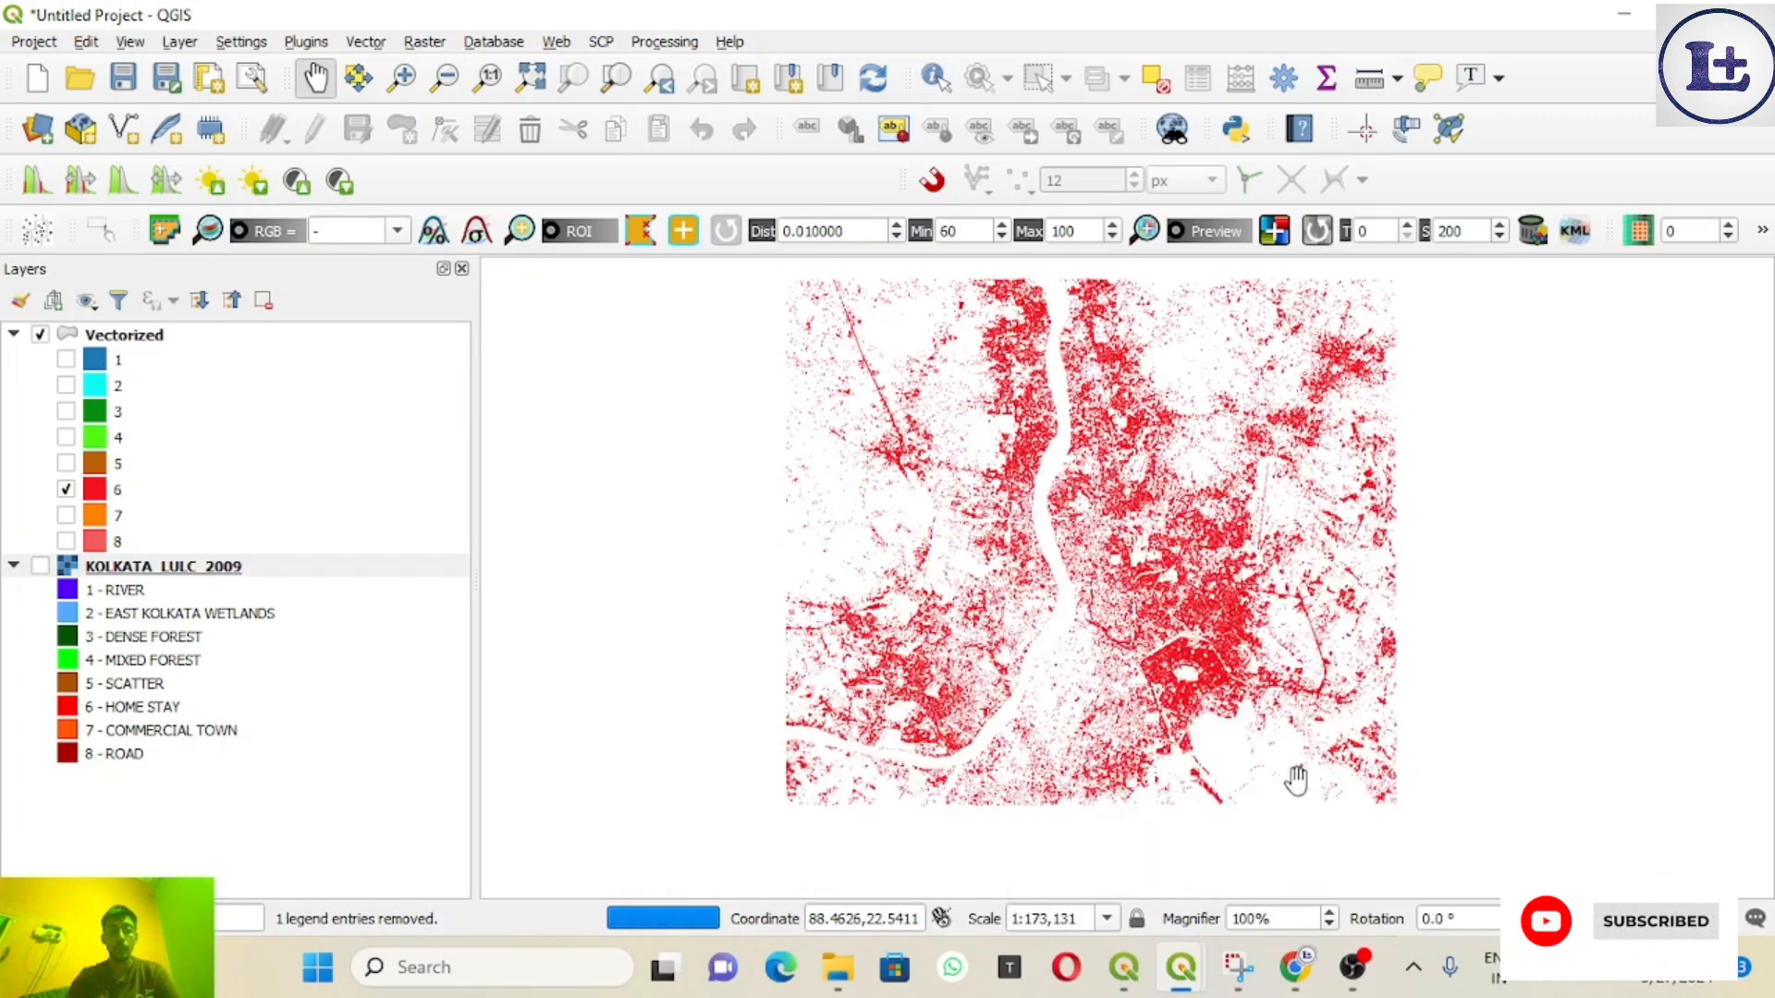
{"action": "left_click", "coordinate": [73, 562]}
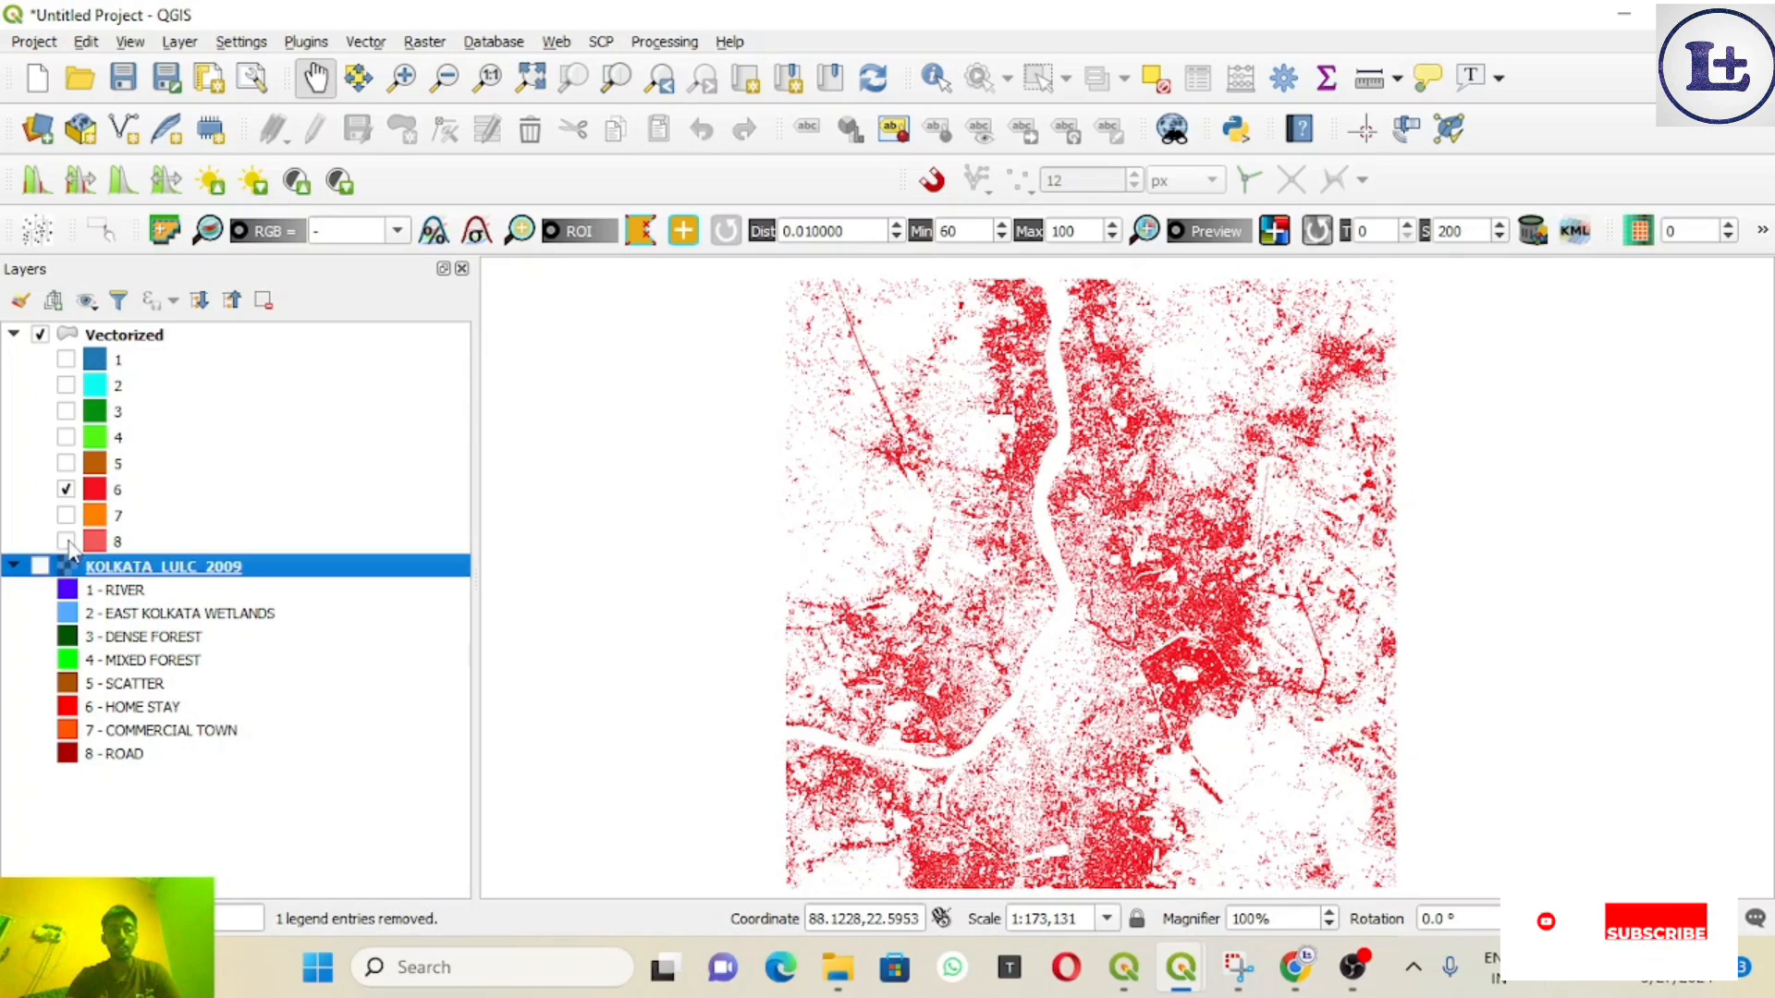
{"action": "left_click", "coordinate": [66, 541]}
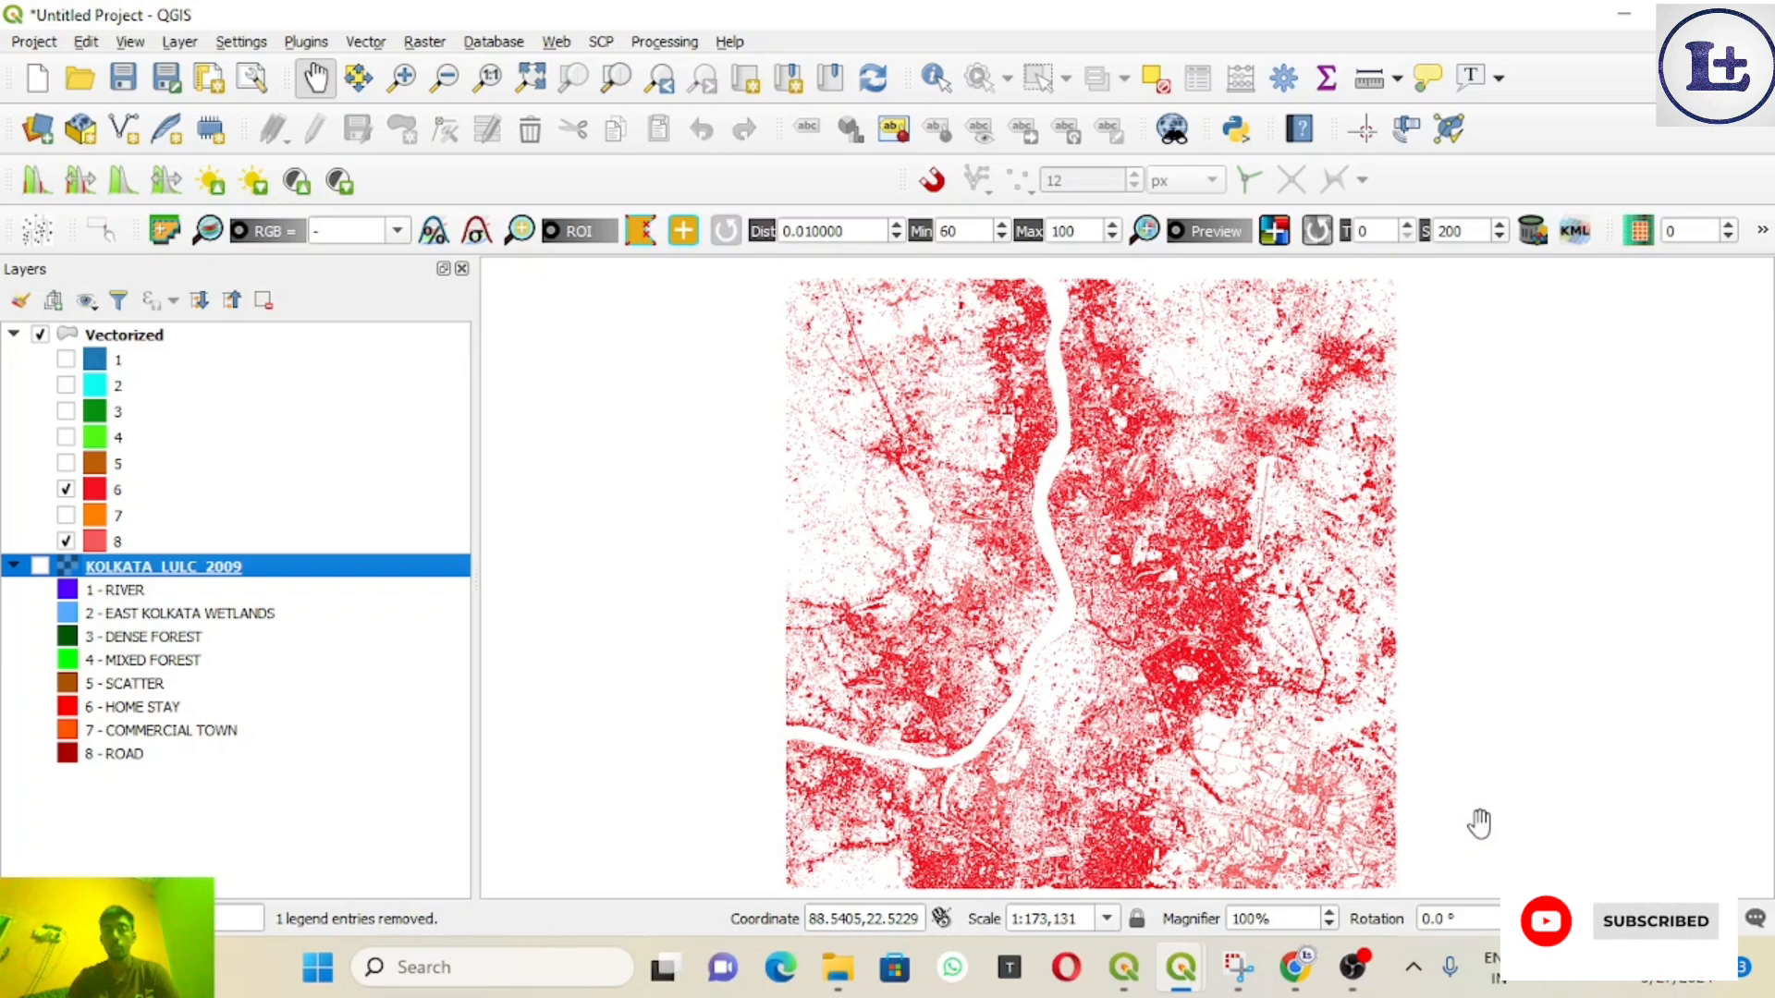
{"action": "left_click", "coordinate": [67, 517]}
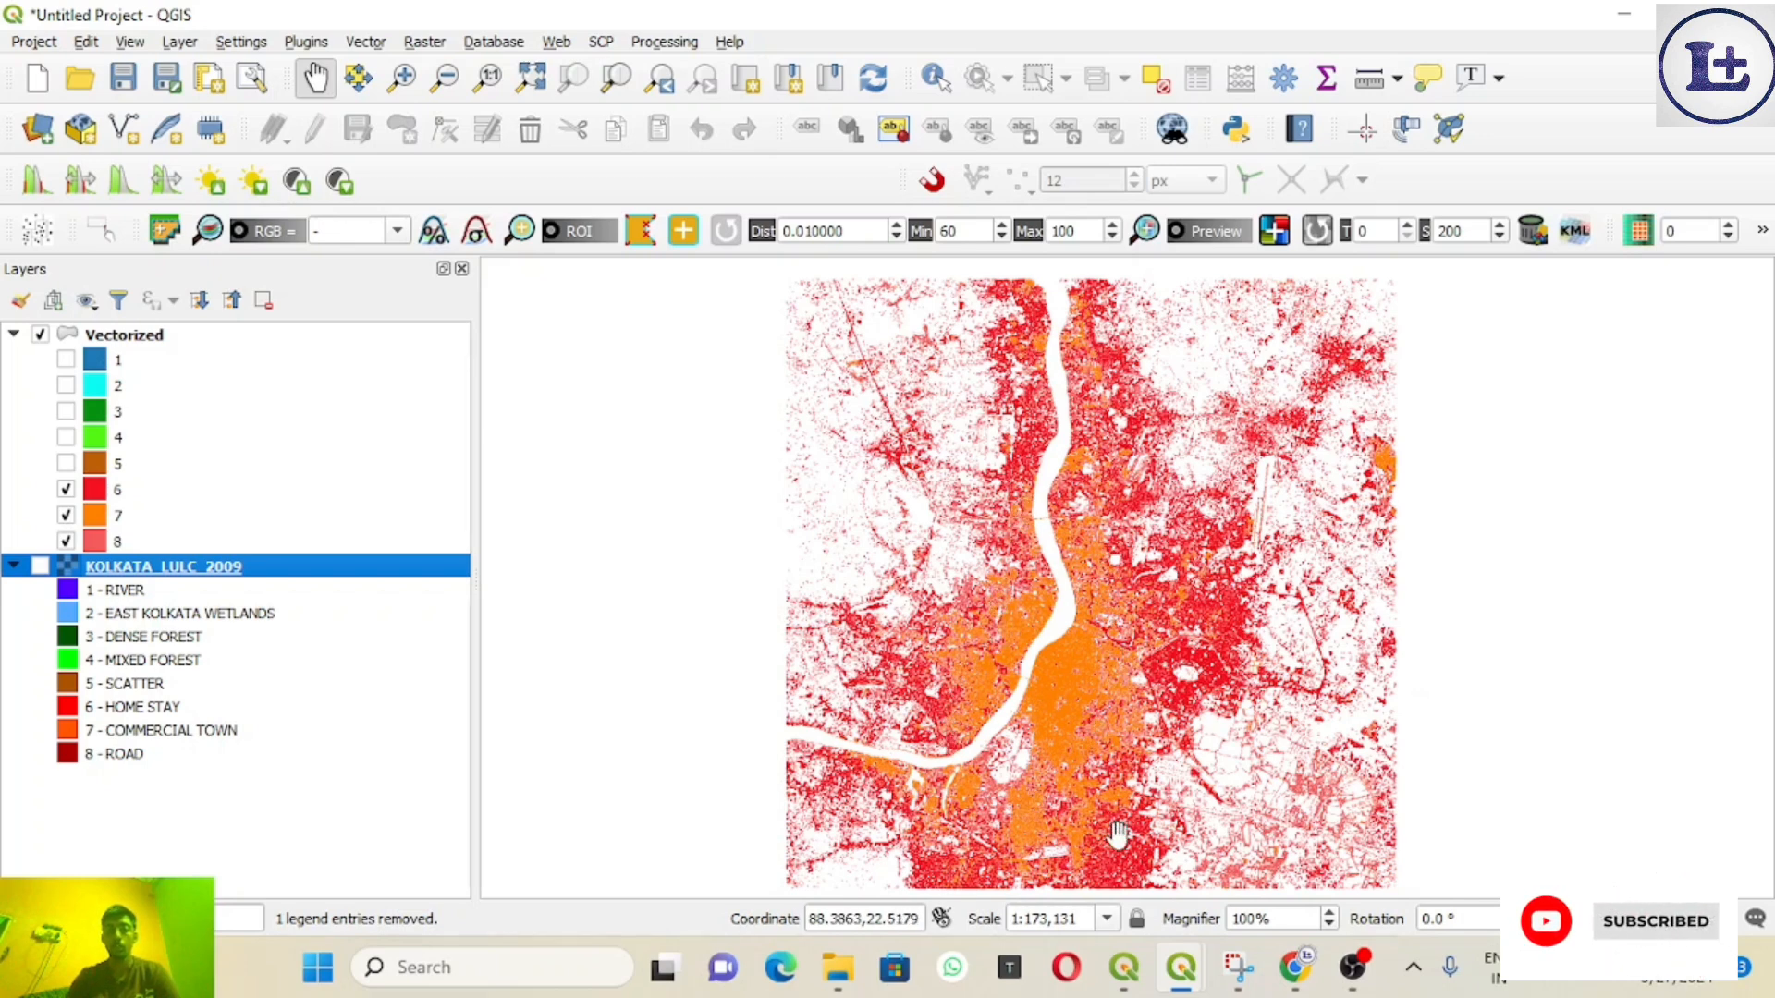
Step: Turn on the remaining classes 3, 4, 1, 2 and 5 of the Vectorized layer to display the full land-cover map
{"action": "left_click", "coordinate": [66, 410]}
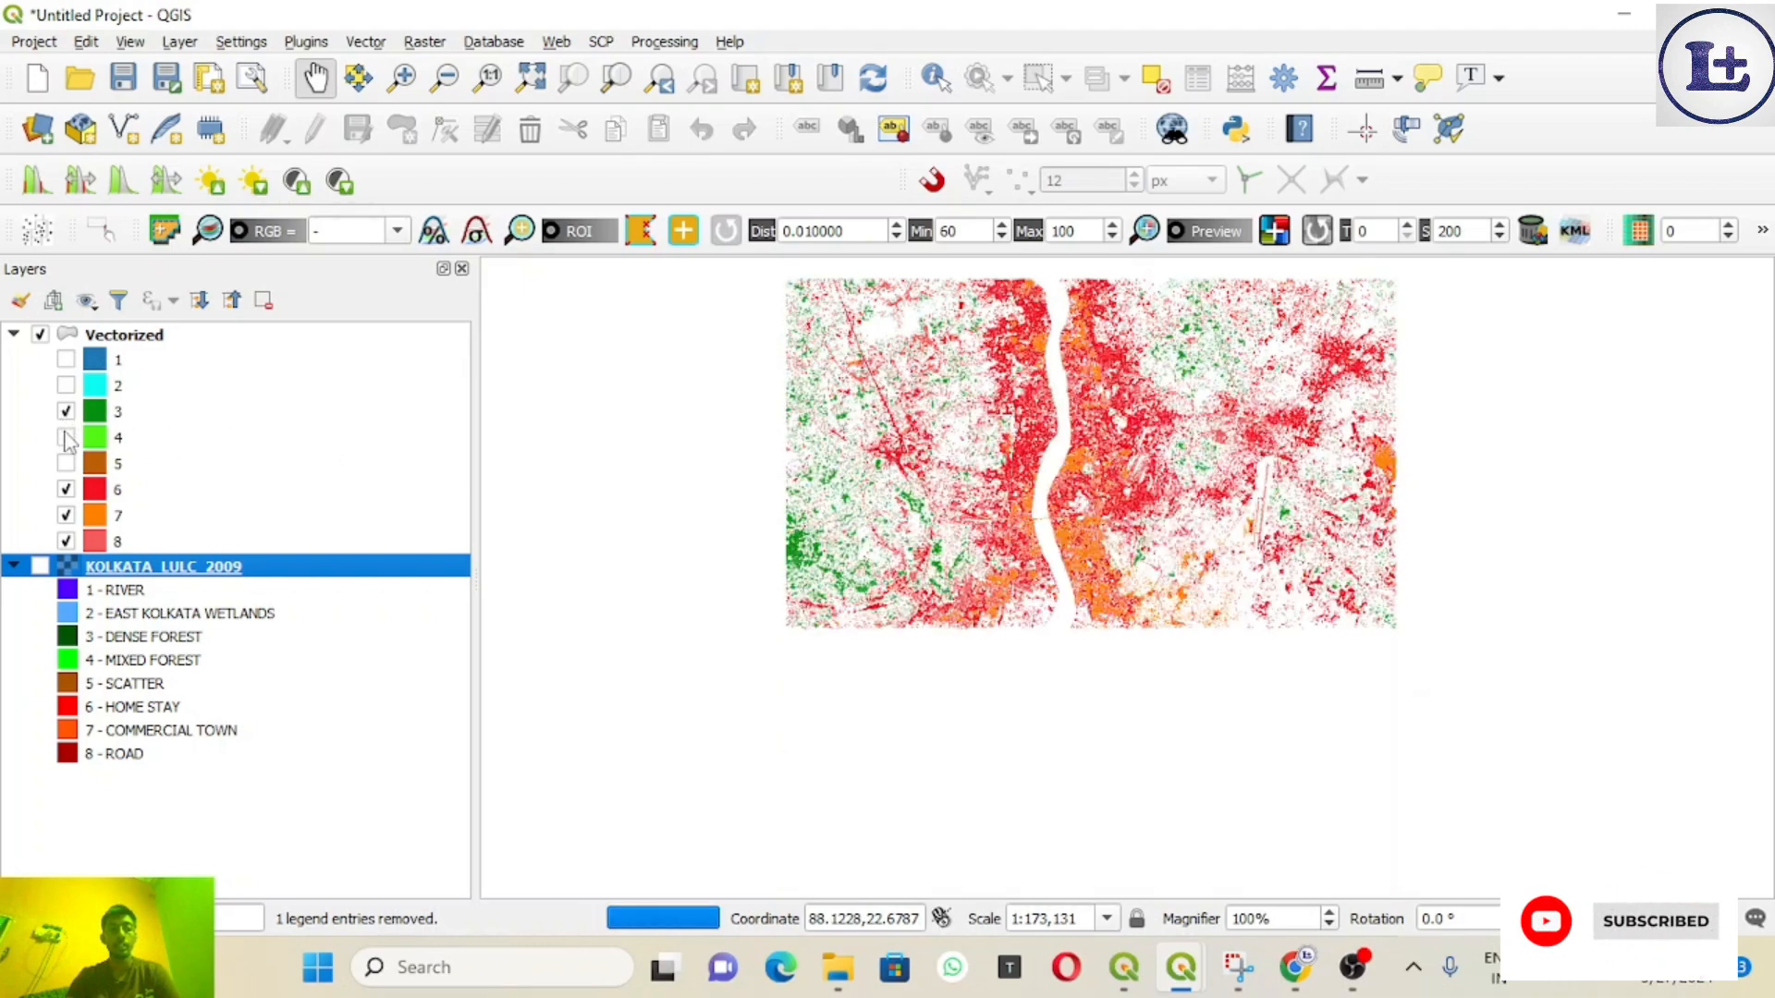
{"action": "left_click", "coordinate": [66, 438]}
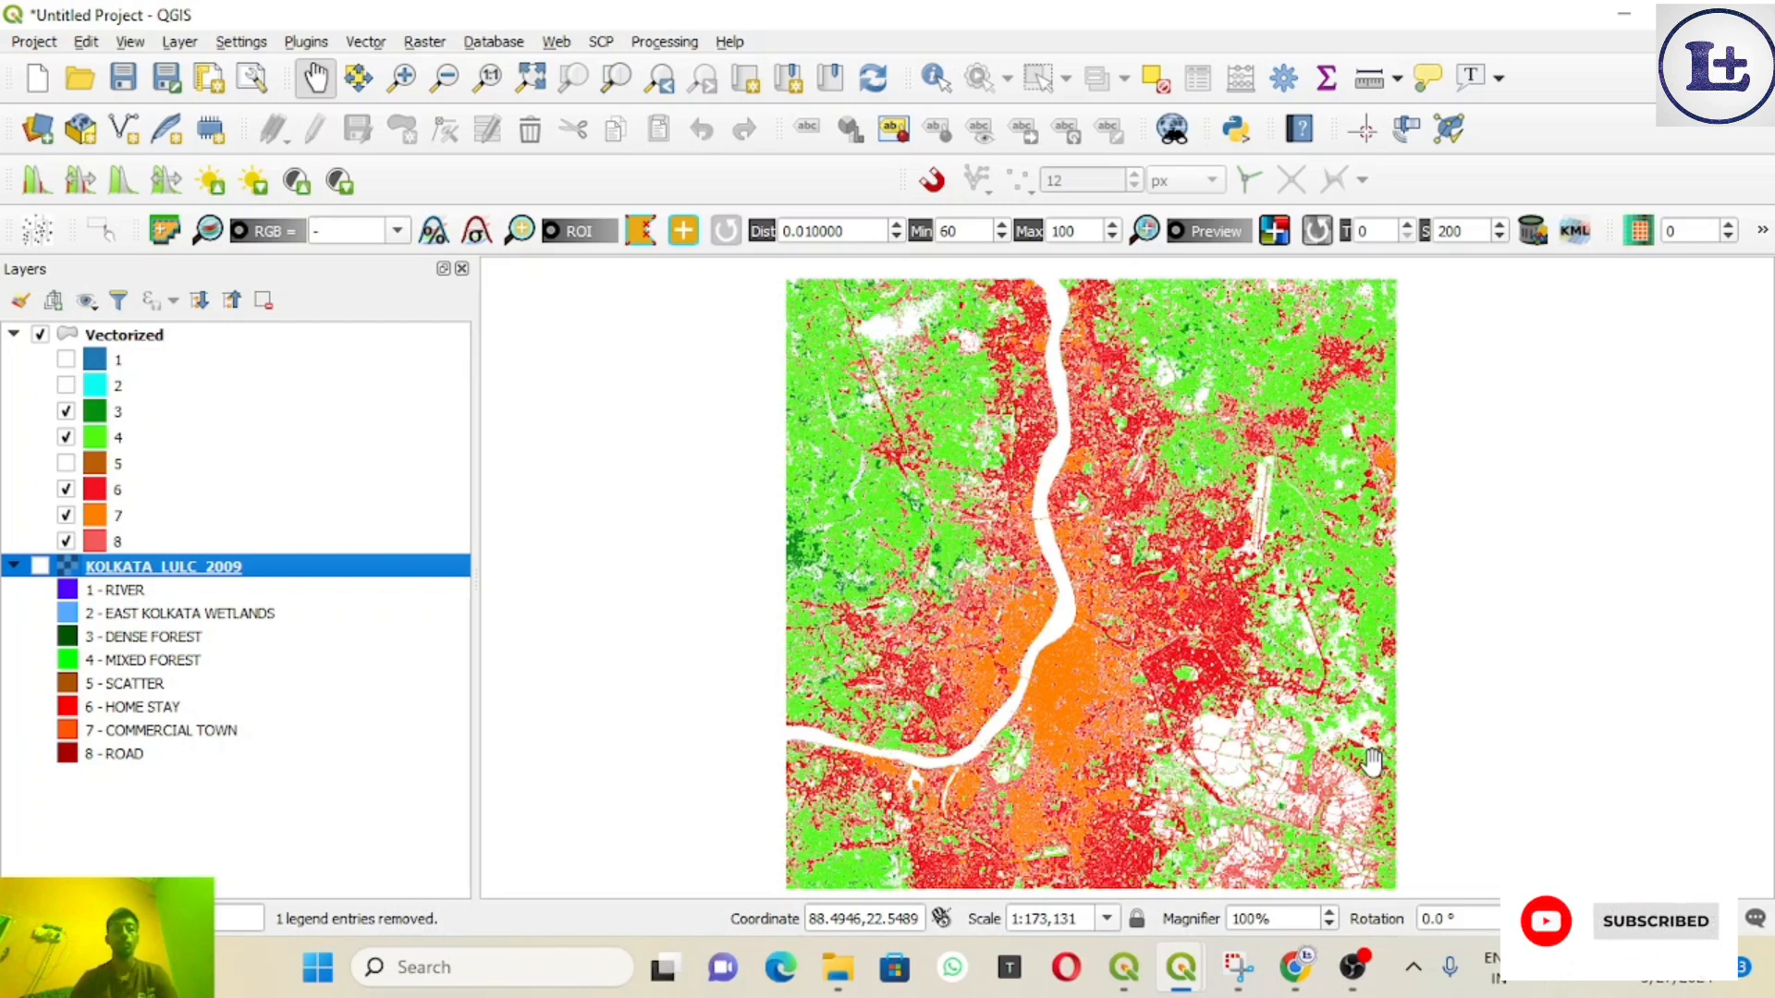
{"action": "left_click", "coordinate": [65, 360]}
{"action": "left_click", "coordinate": [66, 386]}
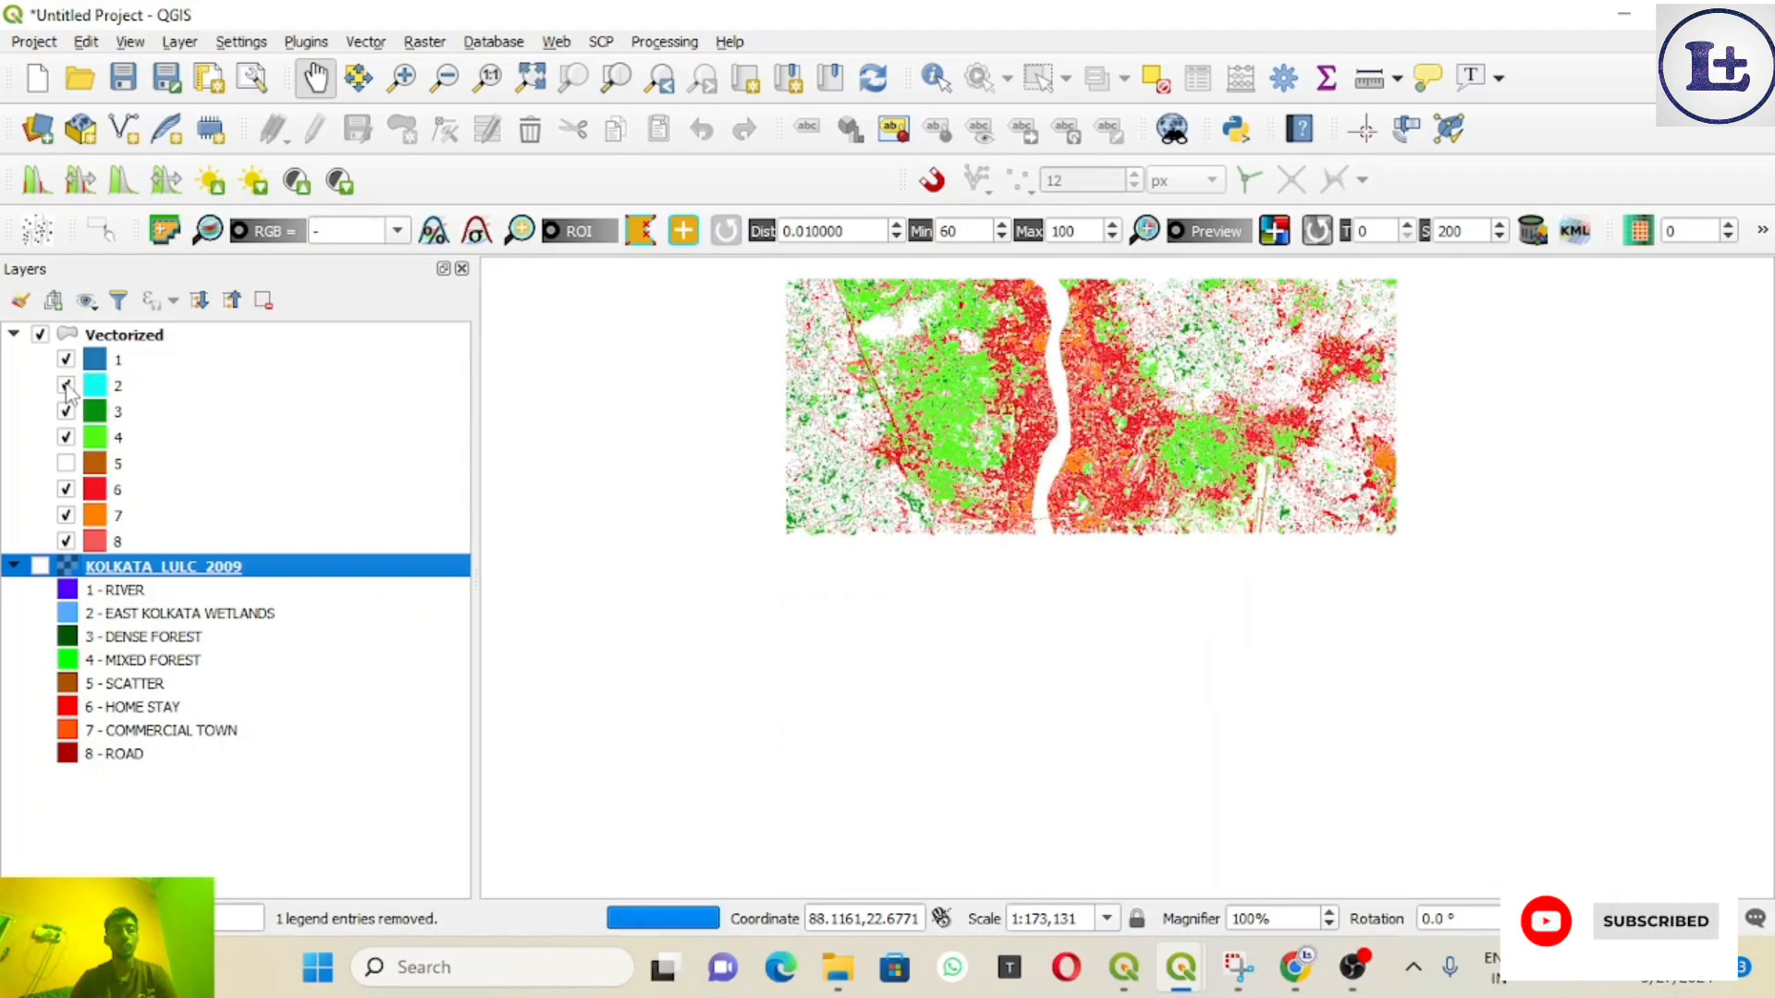
{"action": "left_click", "coordinate": [66, 463]}
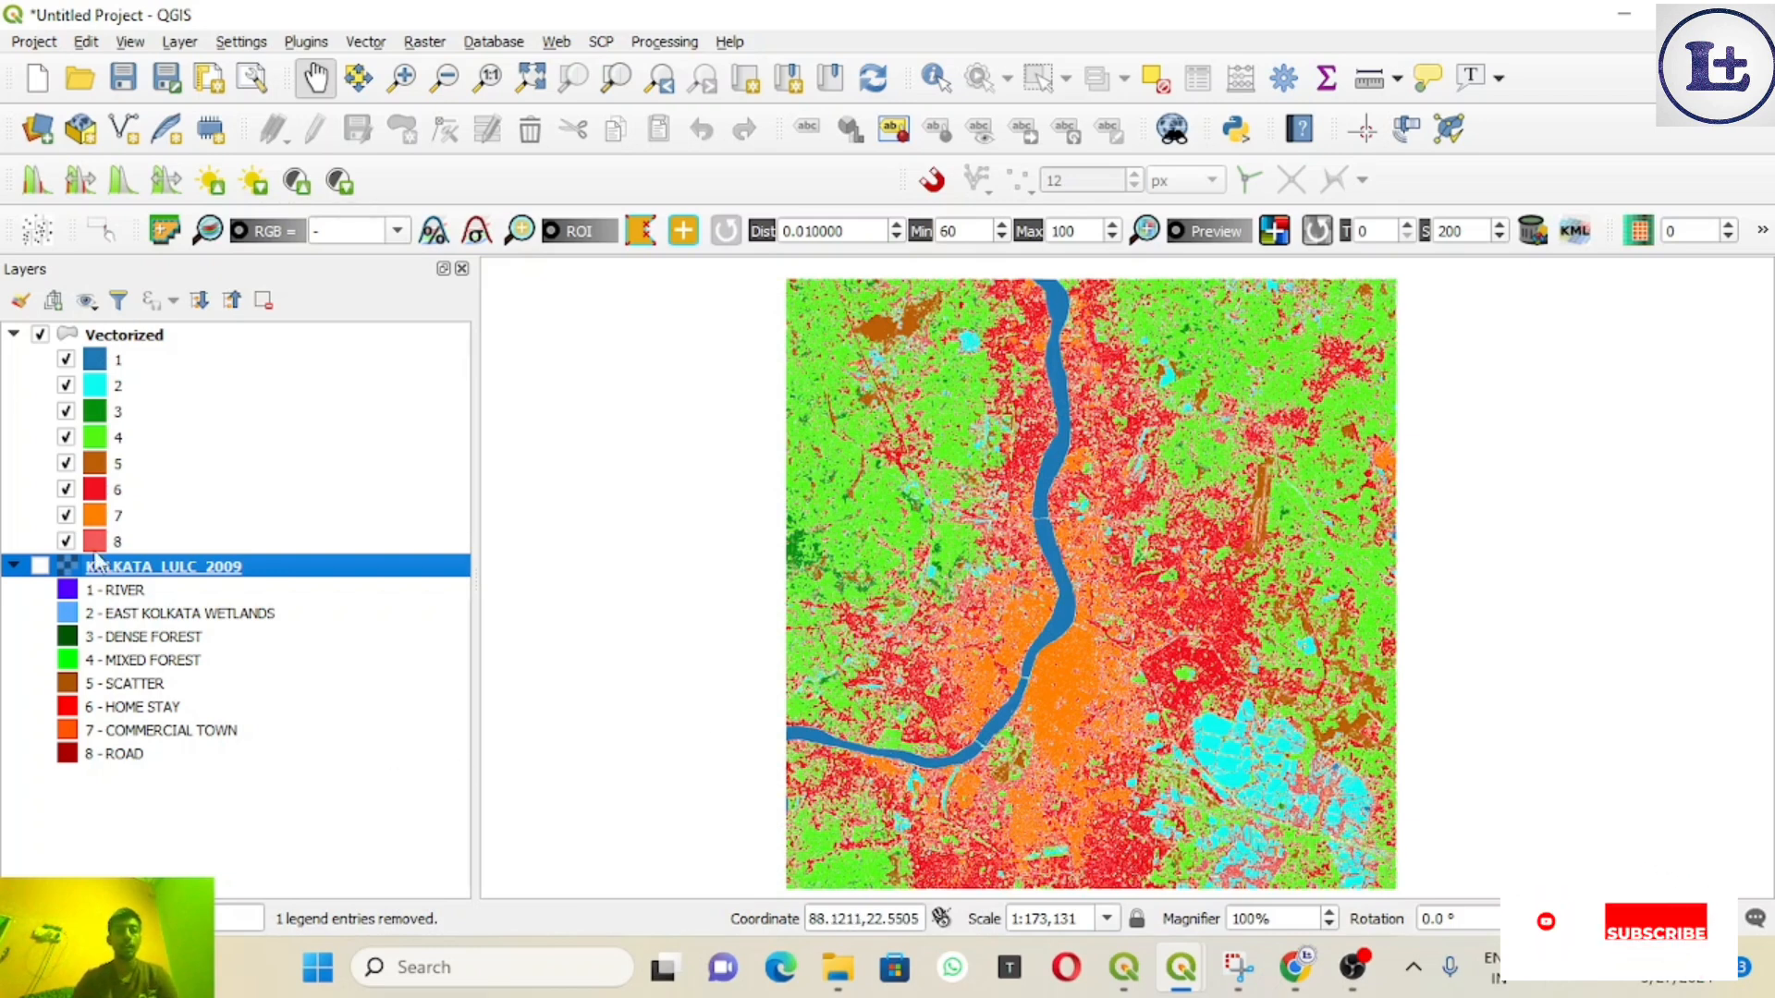
{"action": "left_click", "coordinate": [24, 44]}
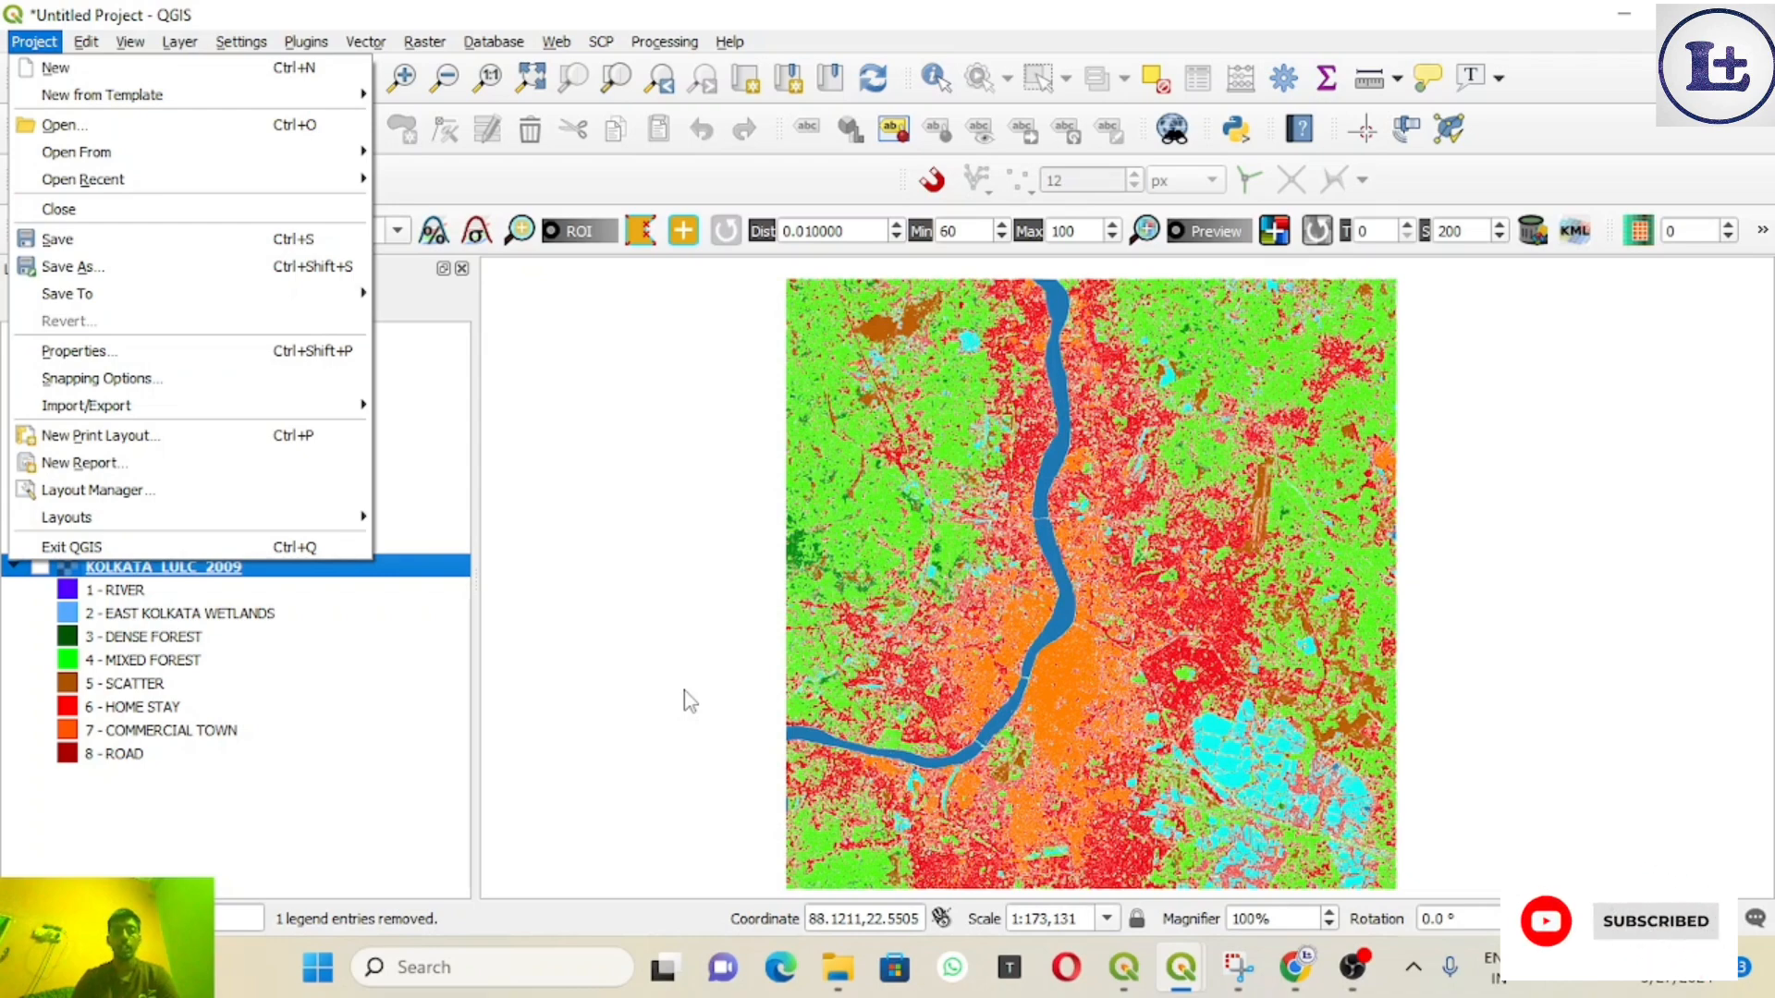
{"action": "left_click", "coordinate": [666, 642]}
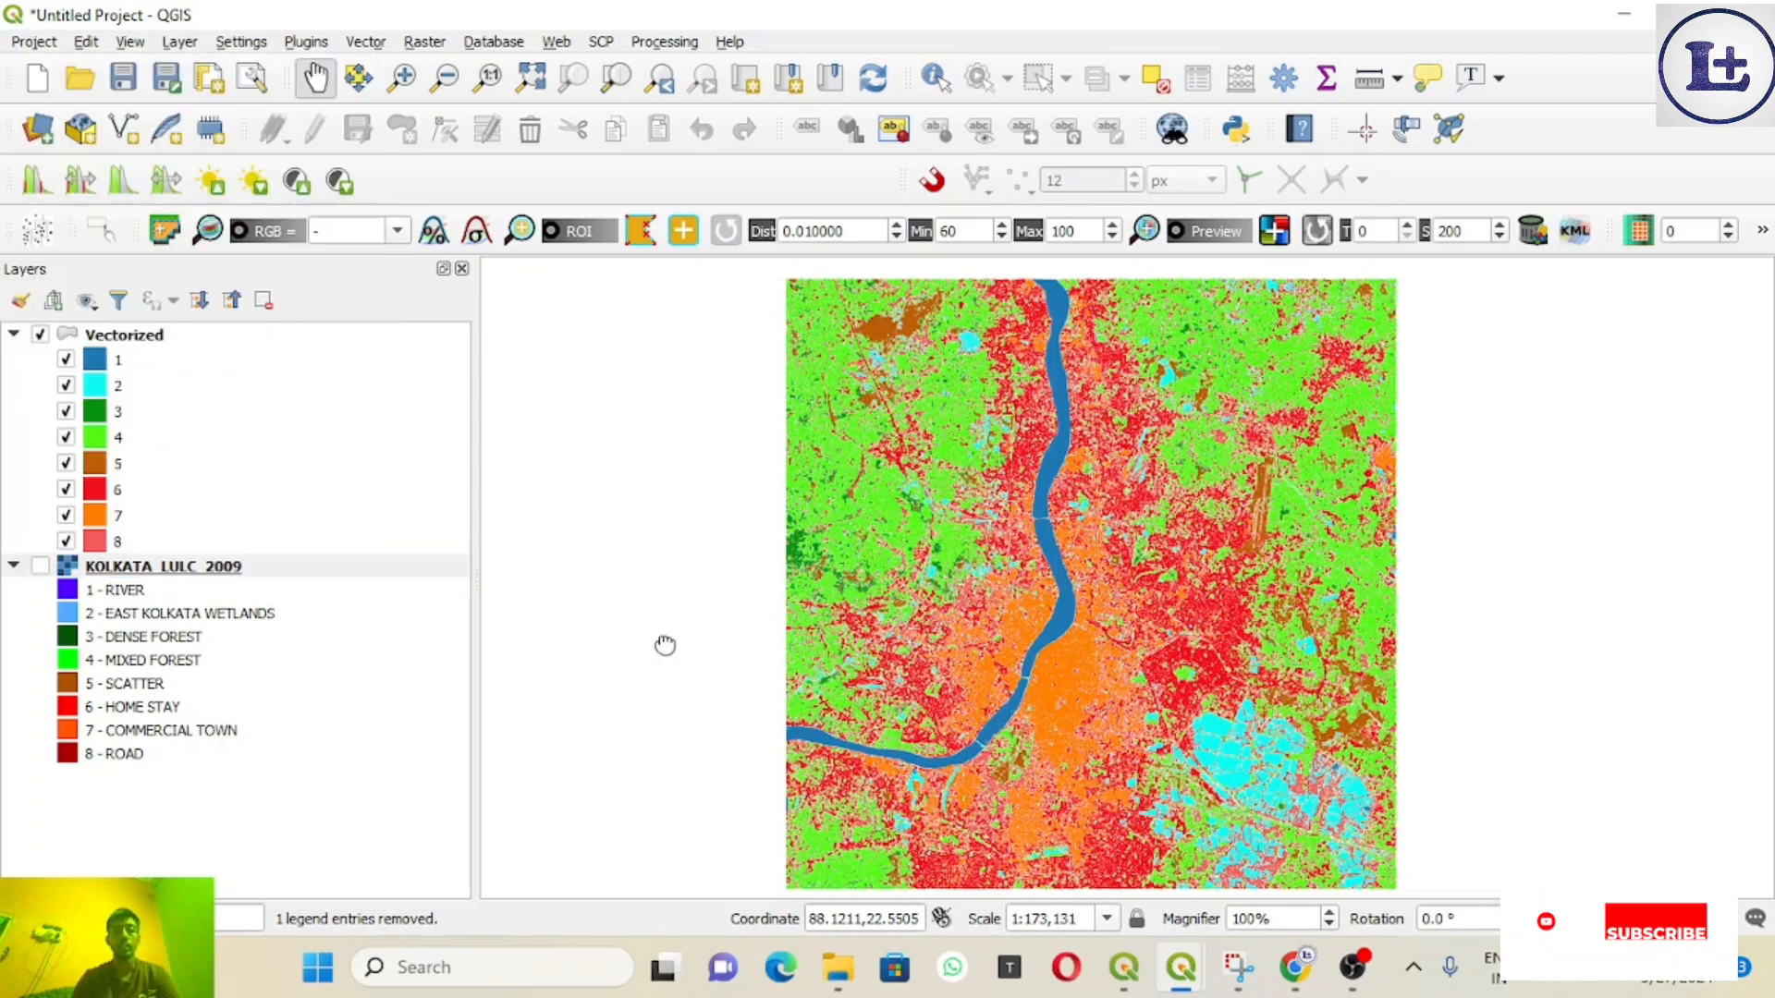
{"action": "left_click", "coordinate": [665, 642]}
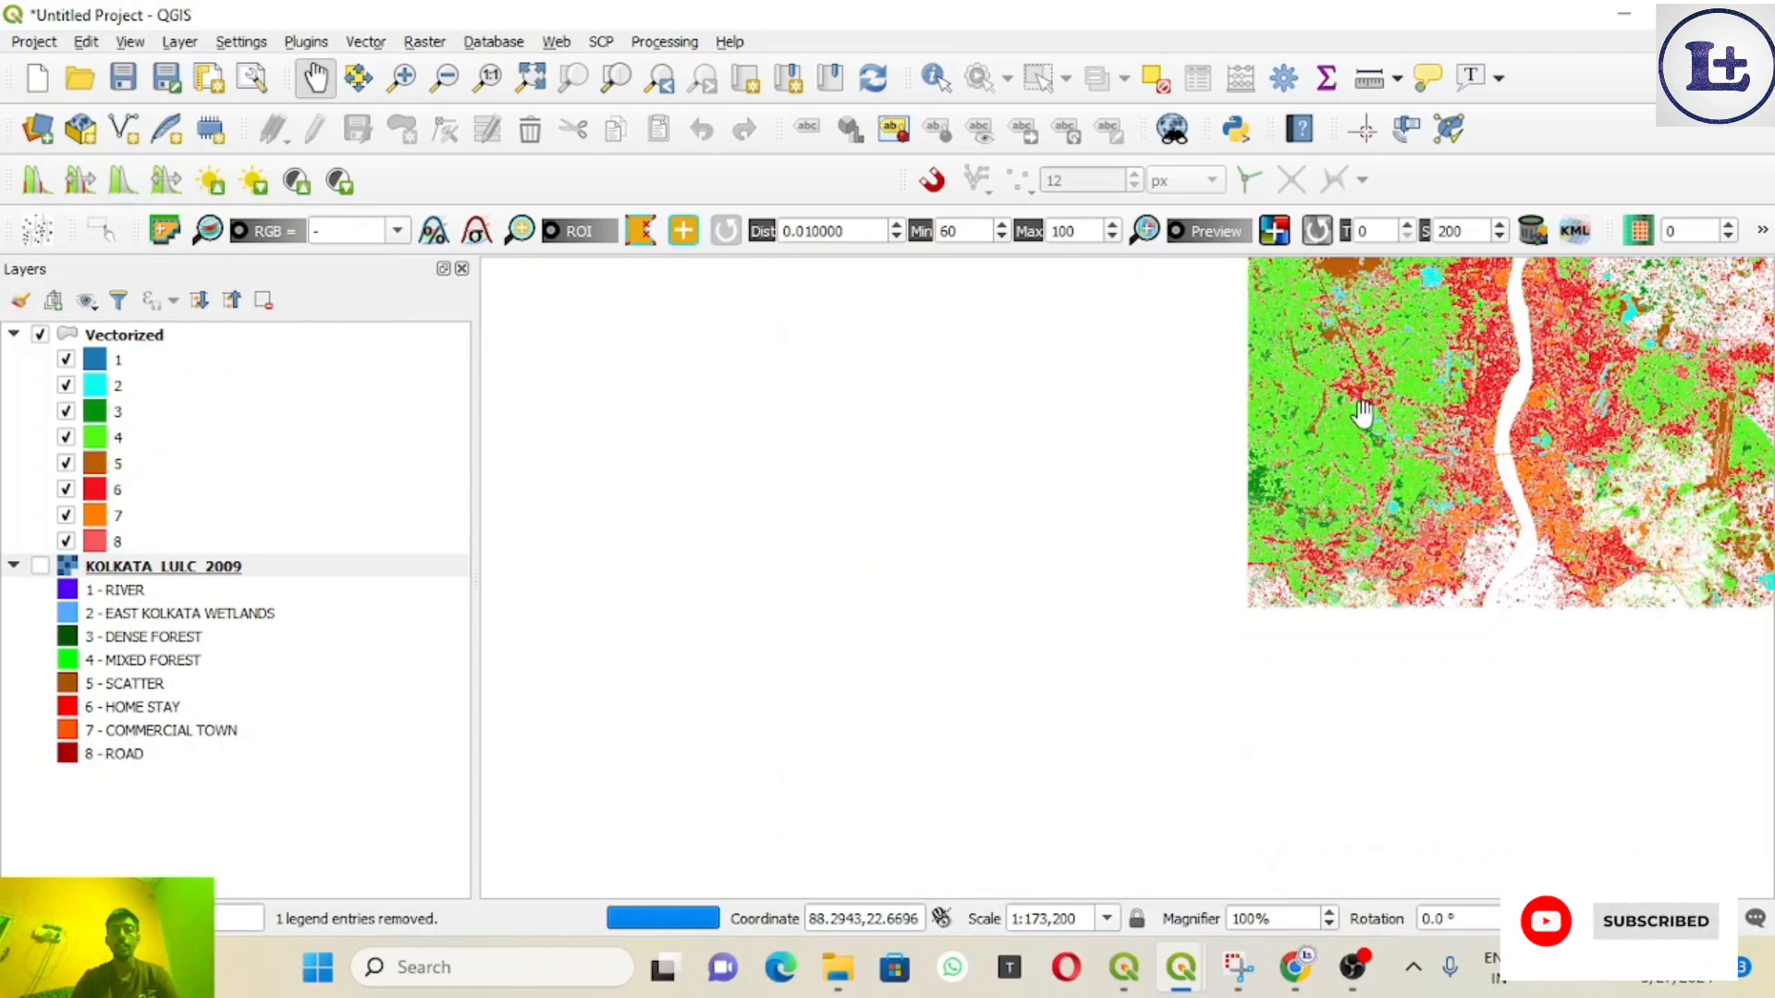
{"action": "left_click_drag", "start_coordinate": [1354, 409], "coordinate": [877, 527]}
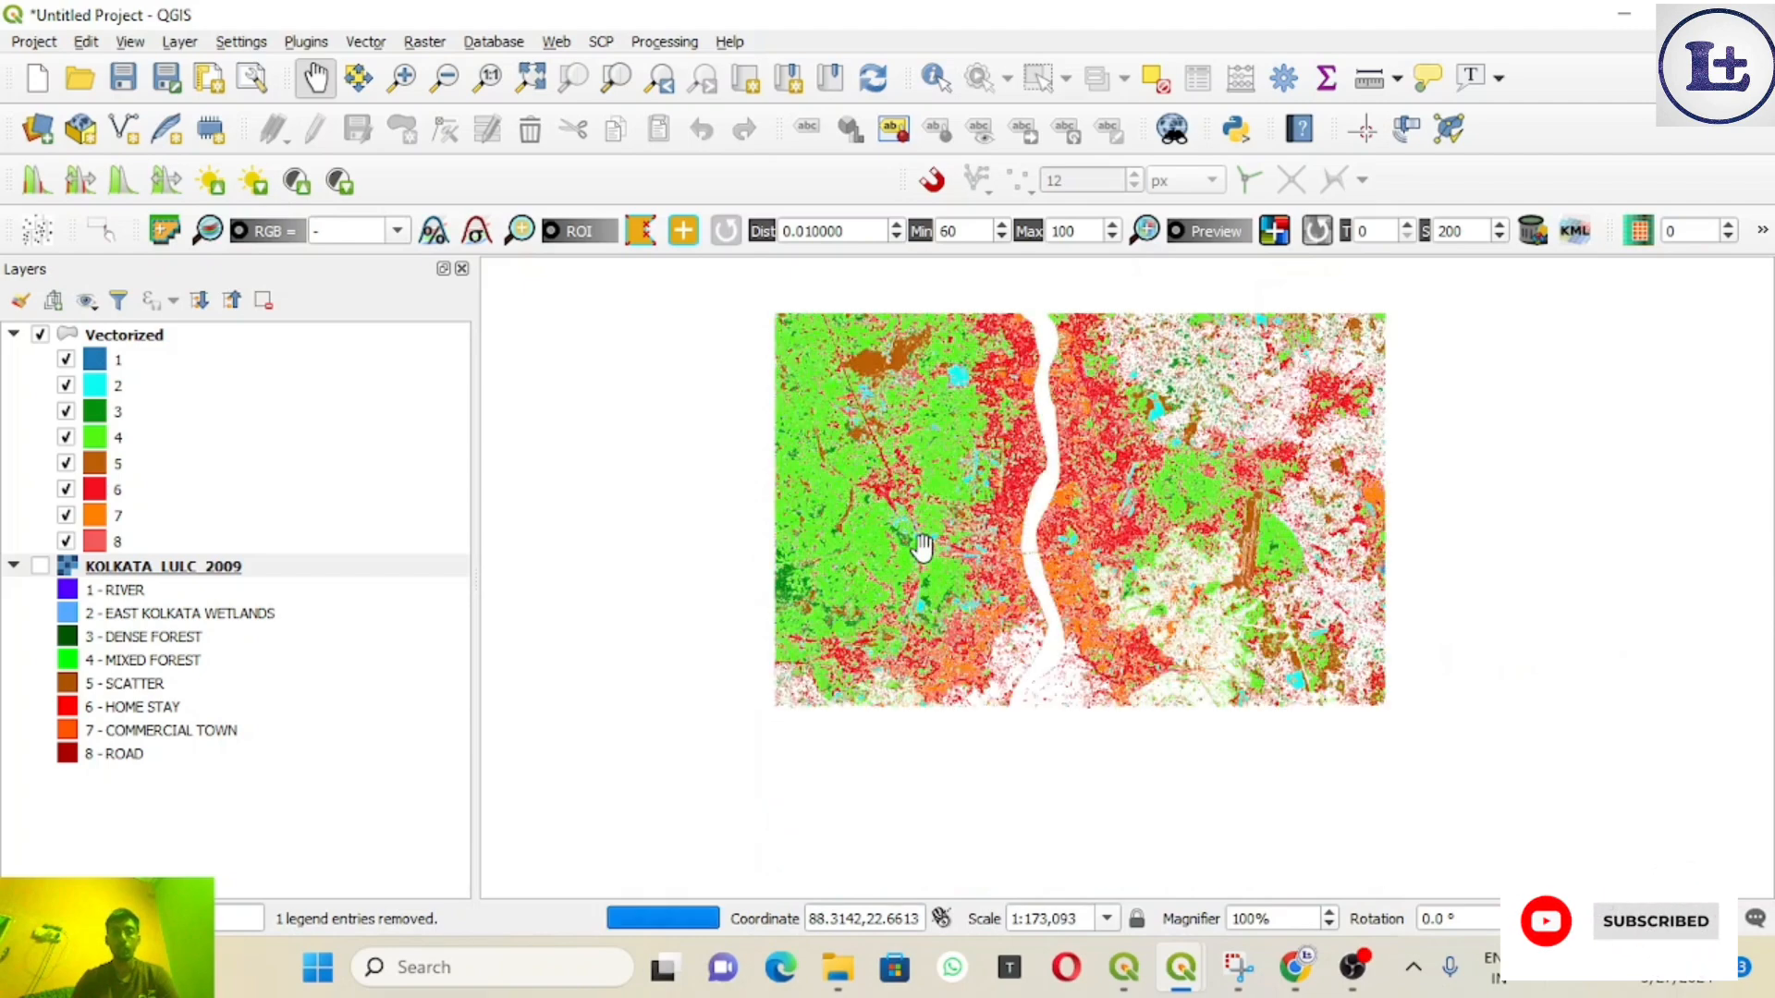
Step: Display the KOLKATA_LULC_2009 raster beneath the Vectorized layer for comparison, and hide the raster again
{"action": "left_click", "coordinate": [39, 573]}
{"action": "left_click", "coordinate": [37, 567]}
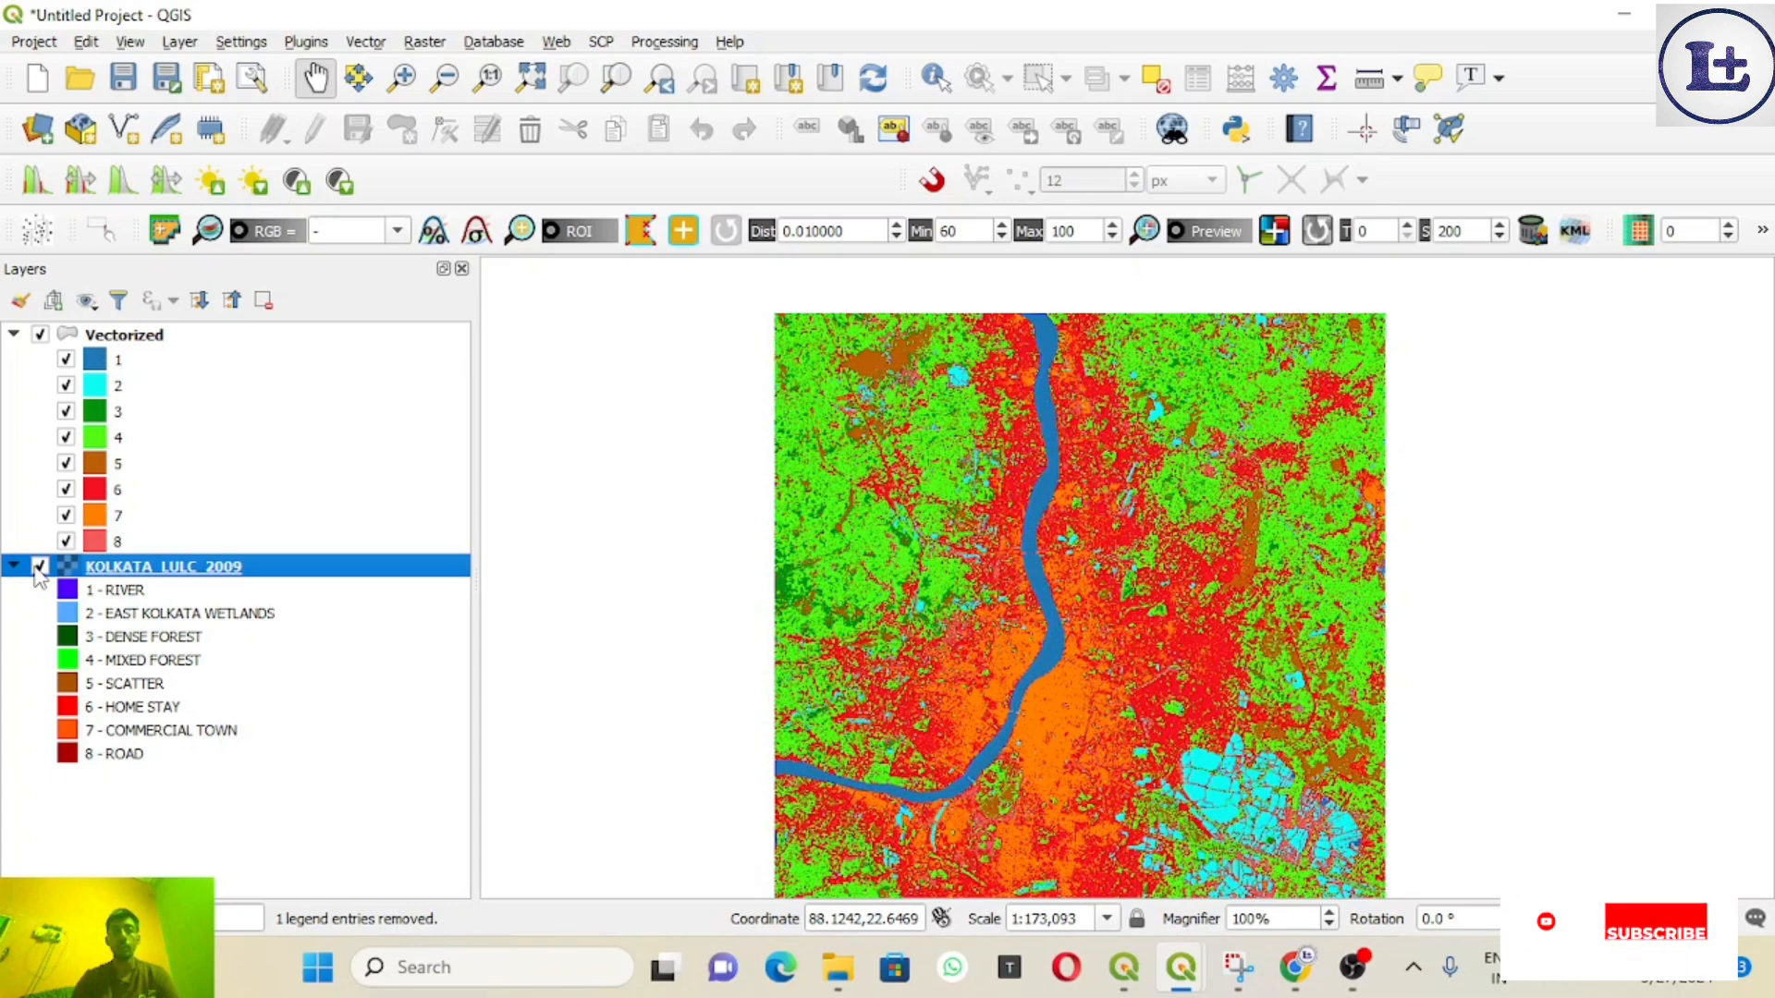
{"action": "left_click", "coordinate": [424, 41]}
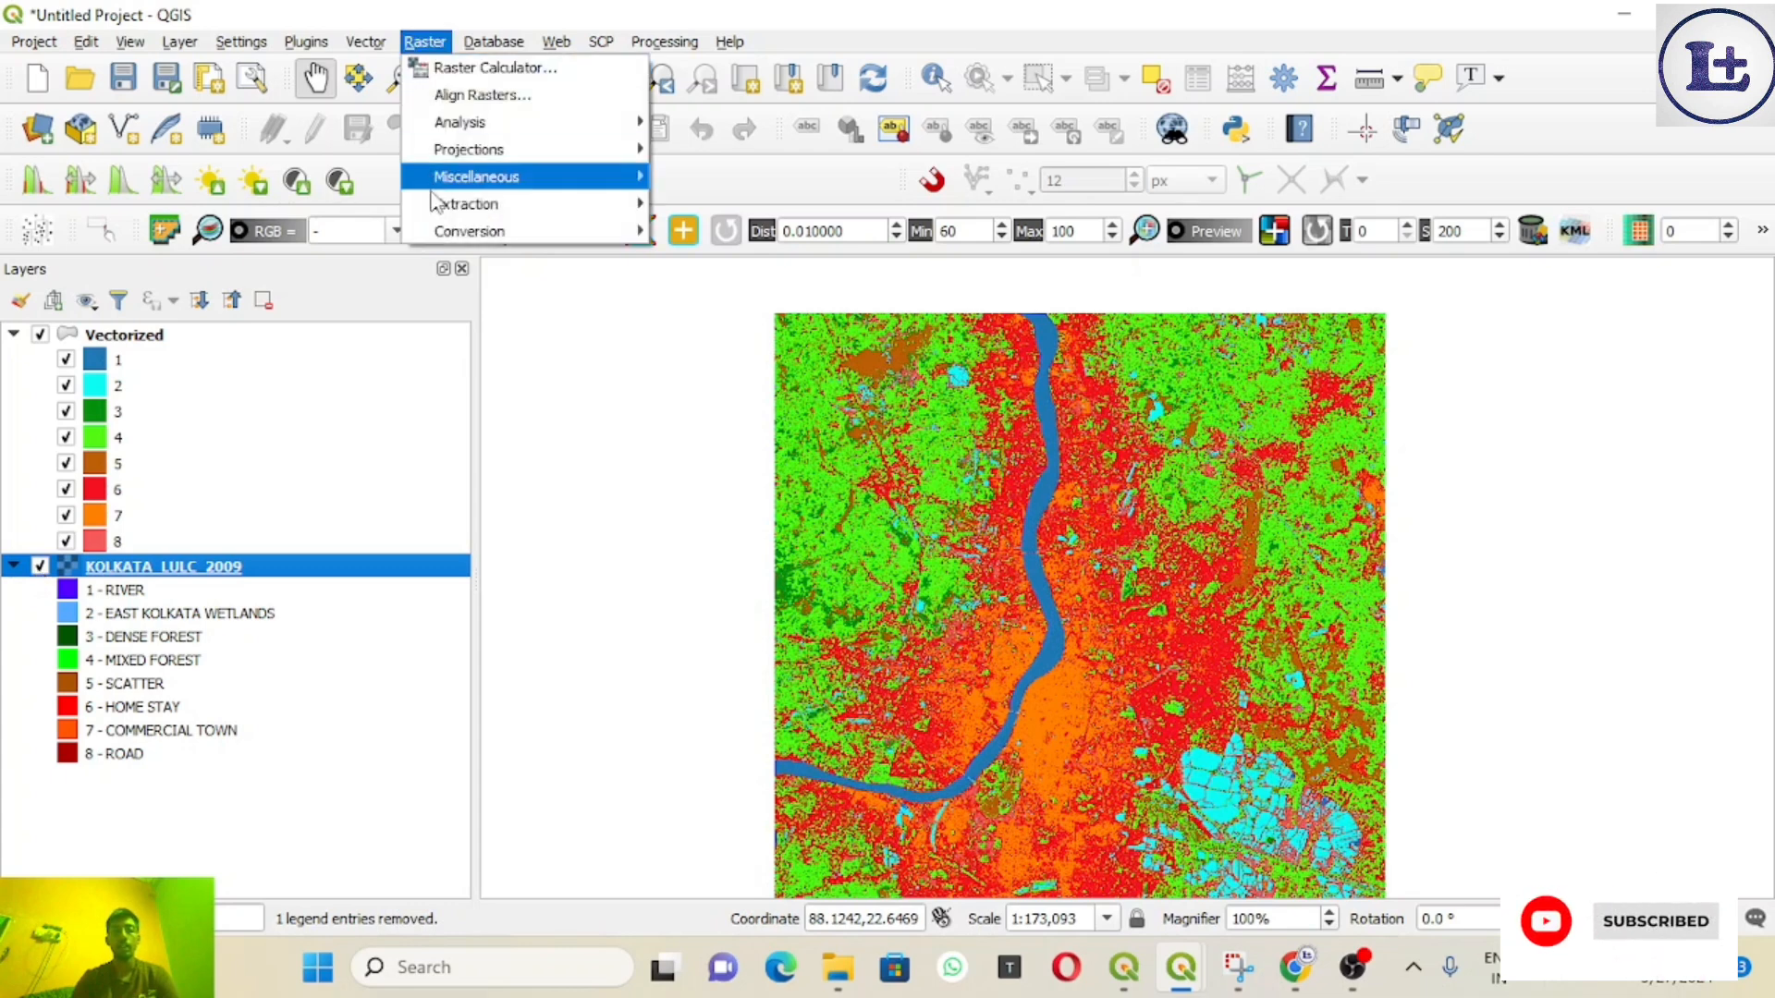
{"action": "mouse_move", "coordinate": [447, 238]}
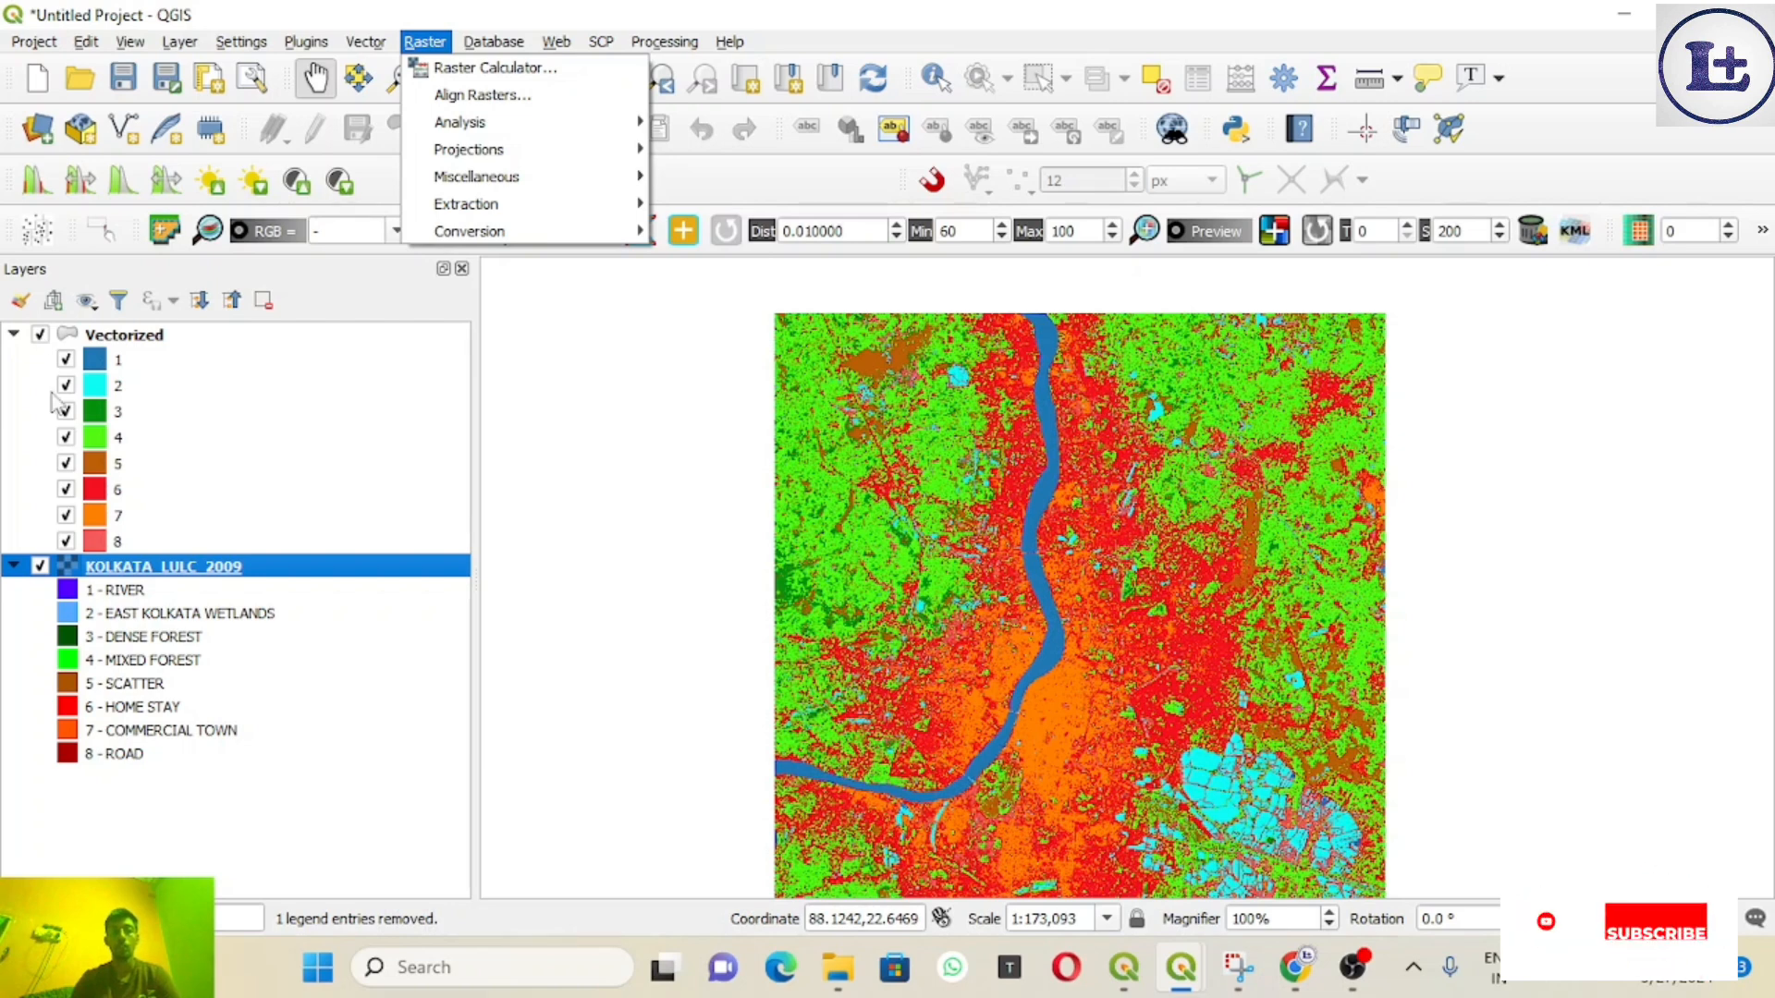
{"action": "left_click", "coordinate": [40, 566]}
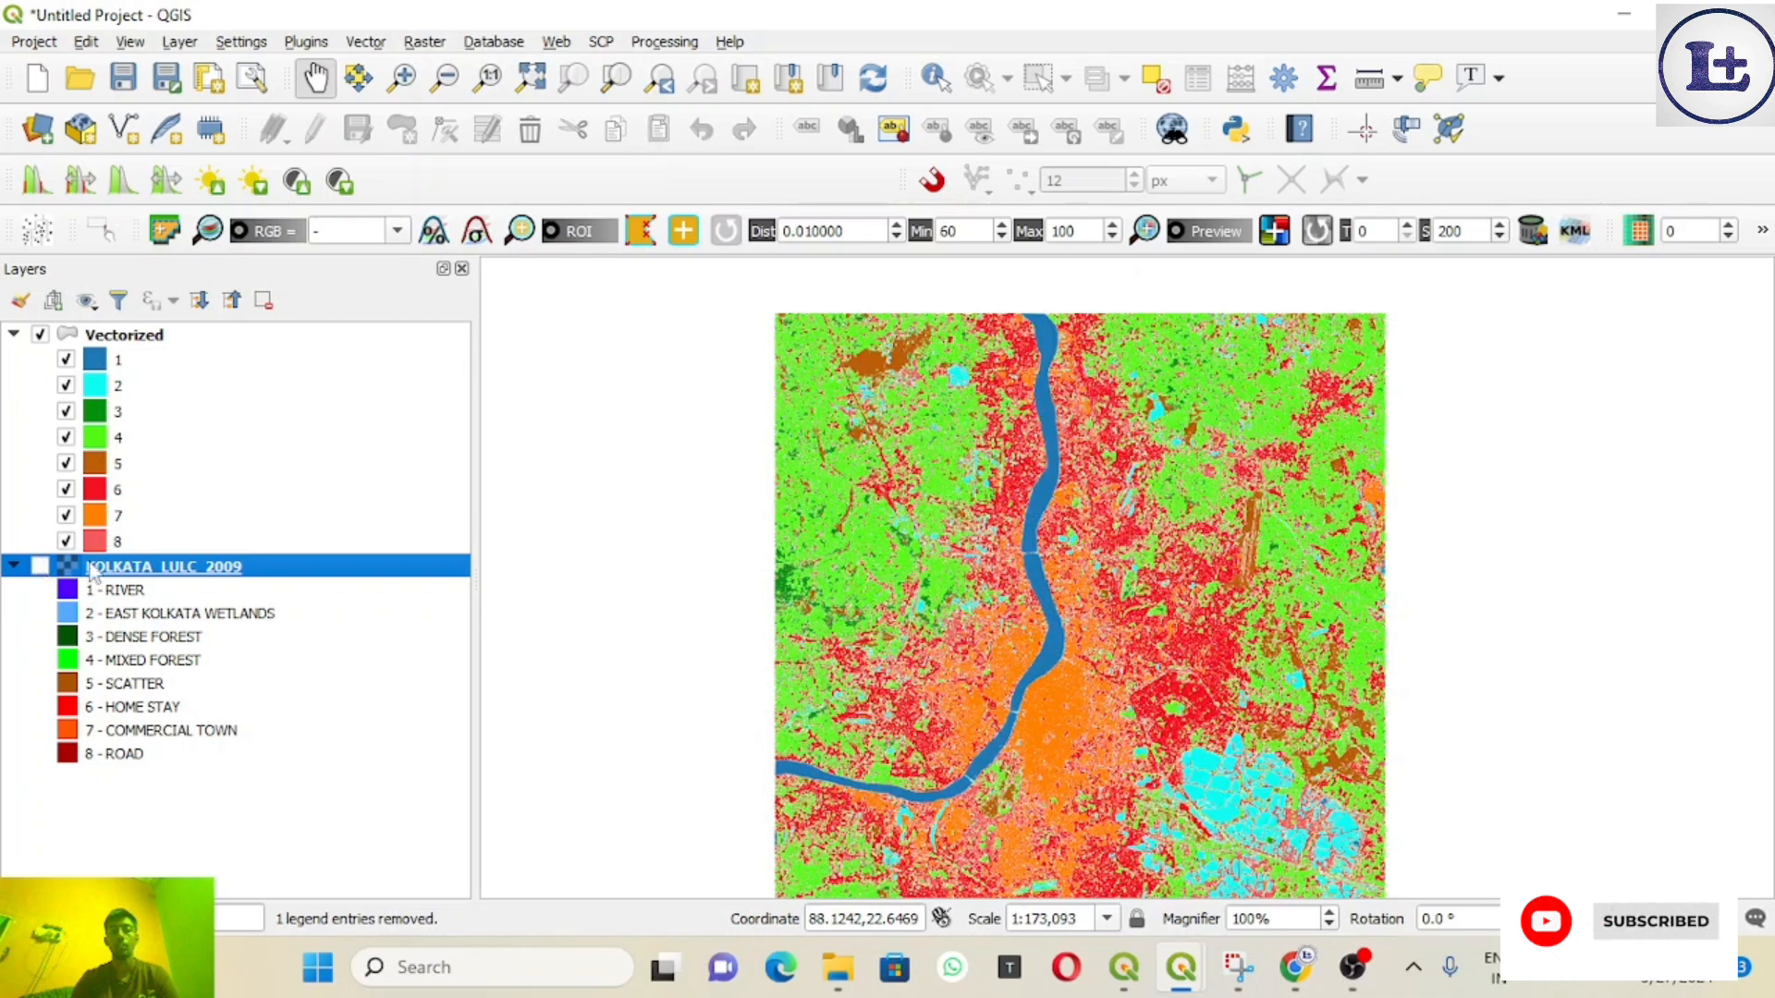
{"action": "left_click_drag", "start_coordinate": [854, 613], "coordinate": [860, 575]}
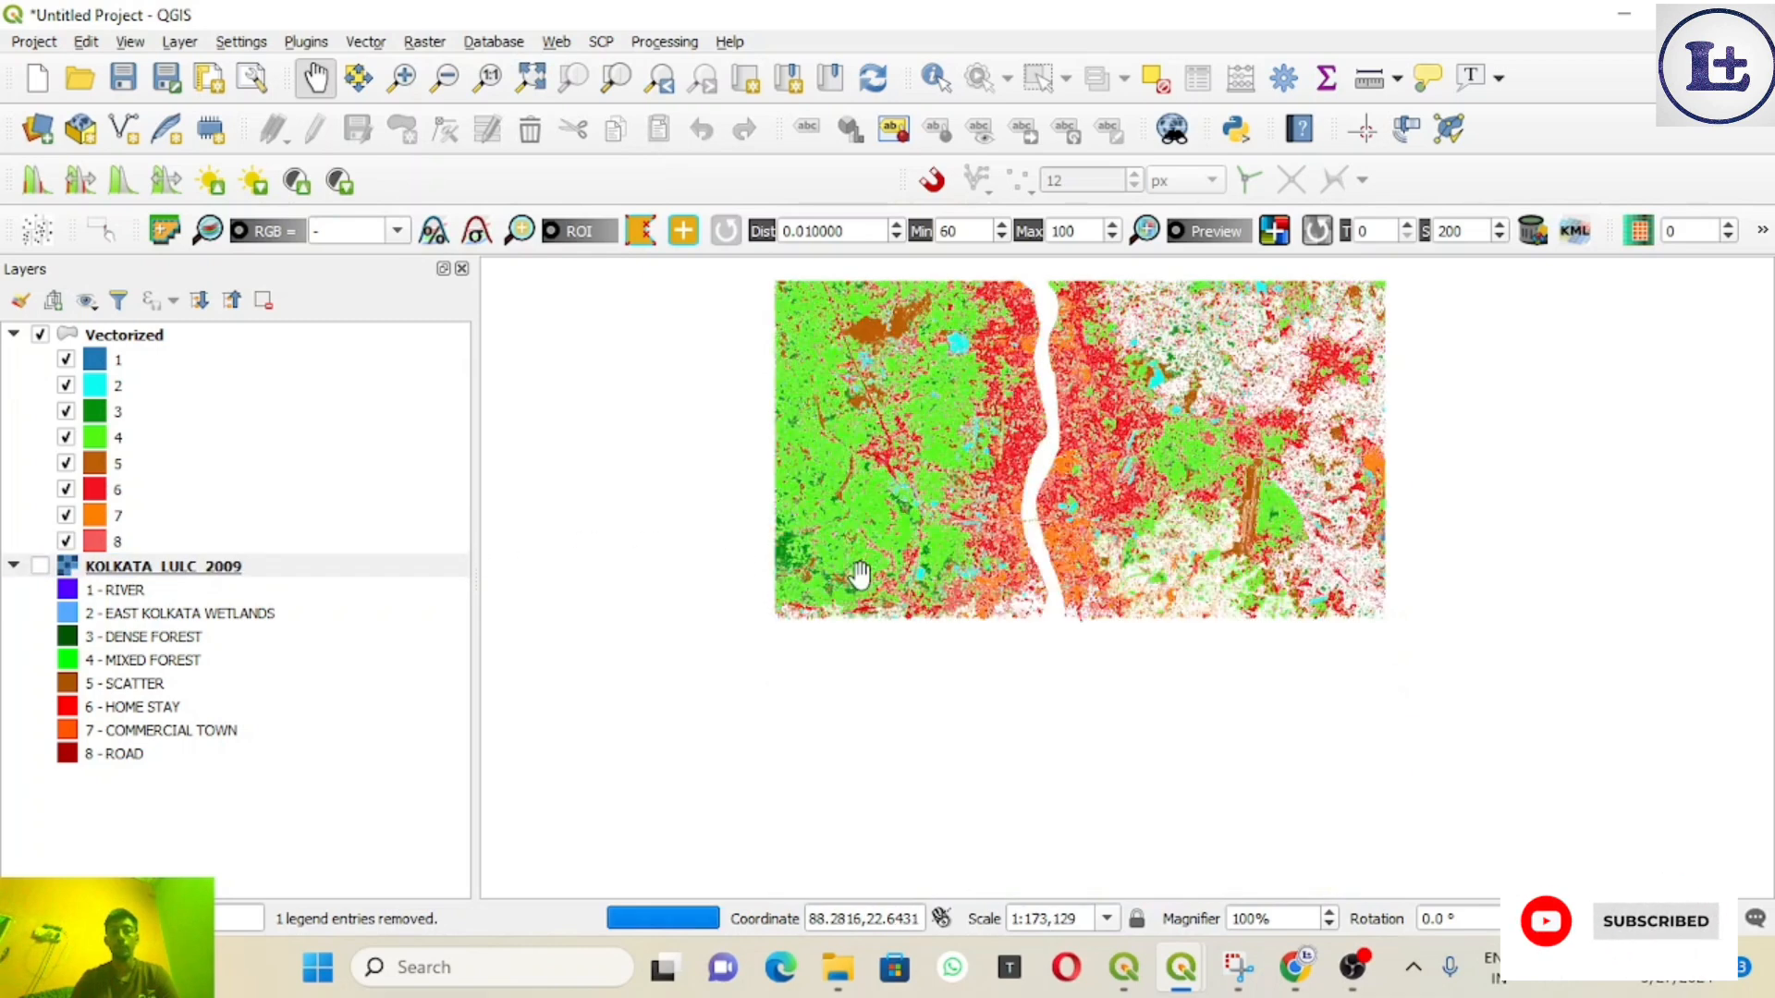